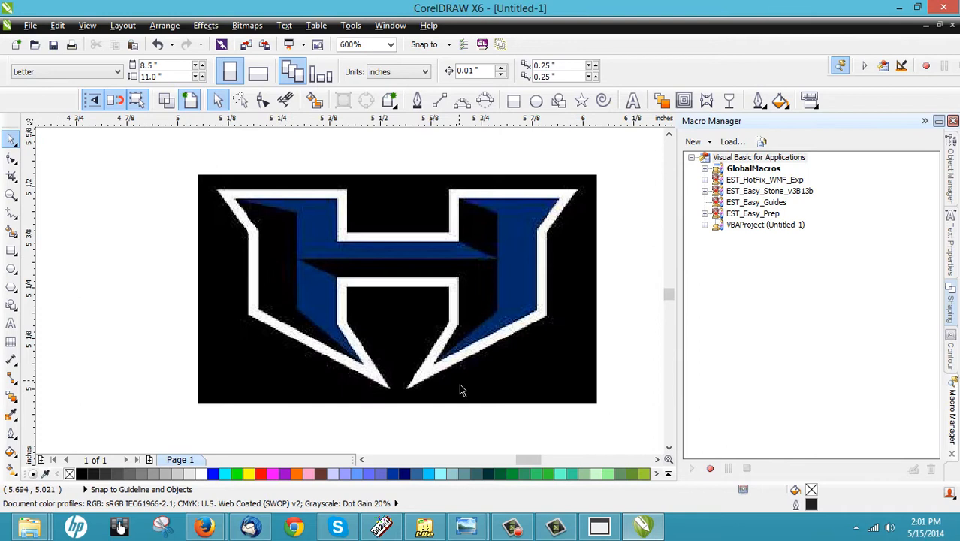
Reposition the logo bitmap on the page at about x 5.424, y 5.312 inches and deselect it.
drag(404, 352, 367, 330)
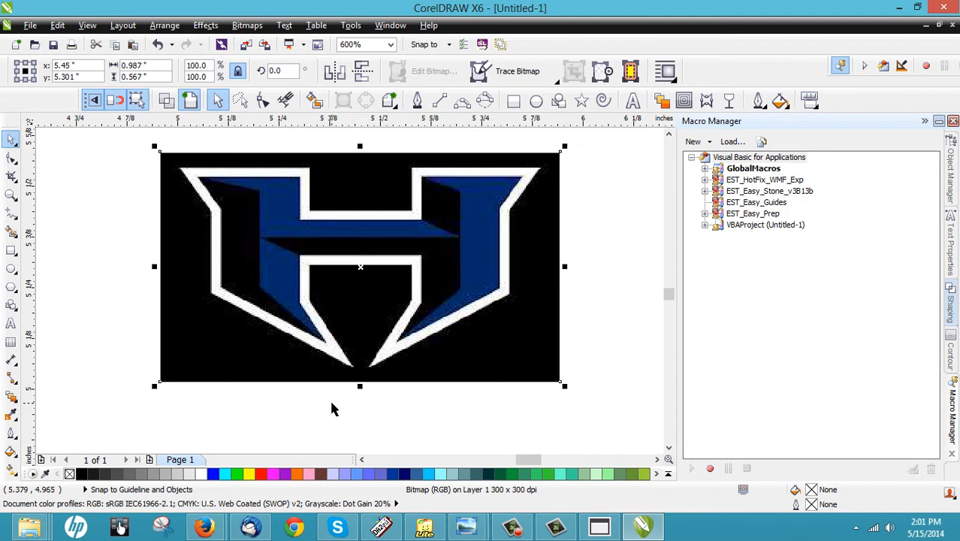
drag(348, 347, 342, 341)
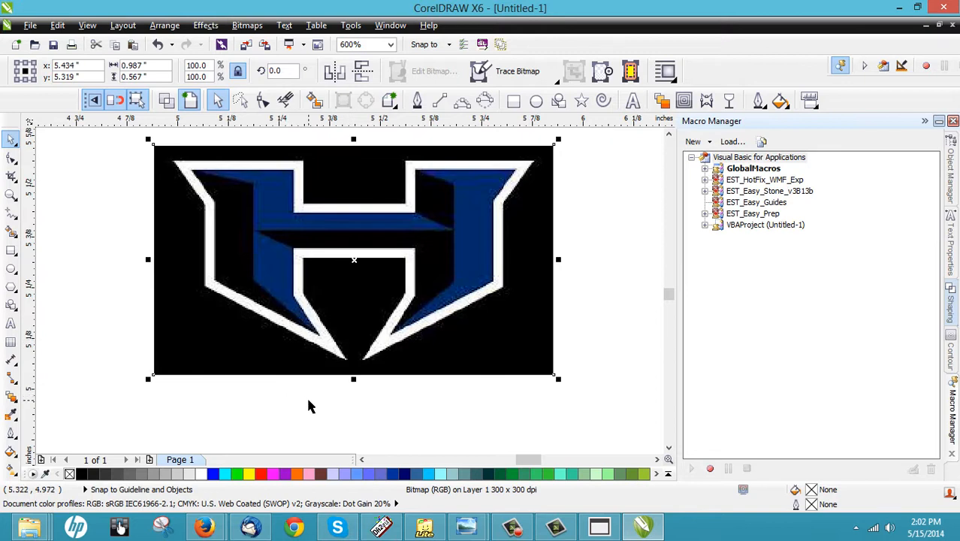
click(314, 388)
drag(354, 339, 350, 341)
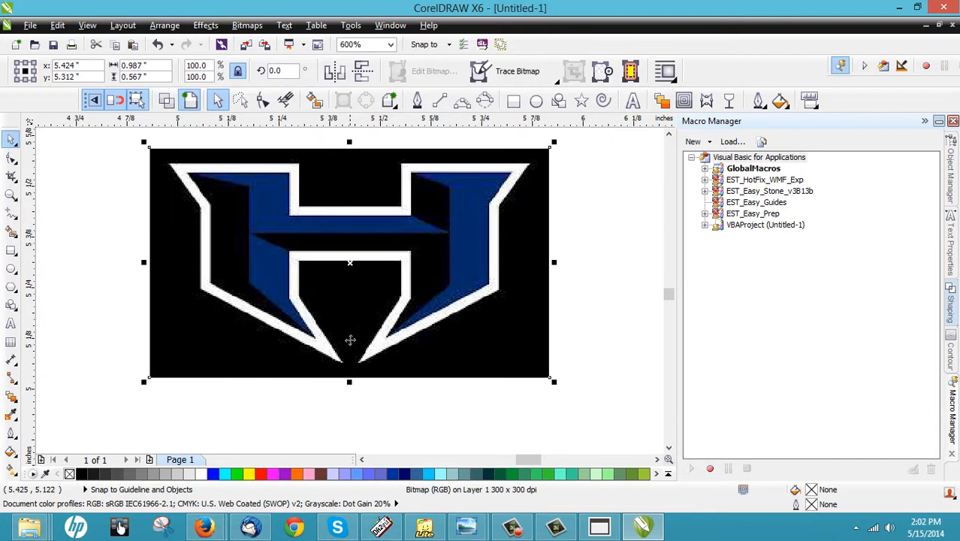
click(357, 403)
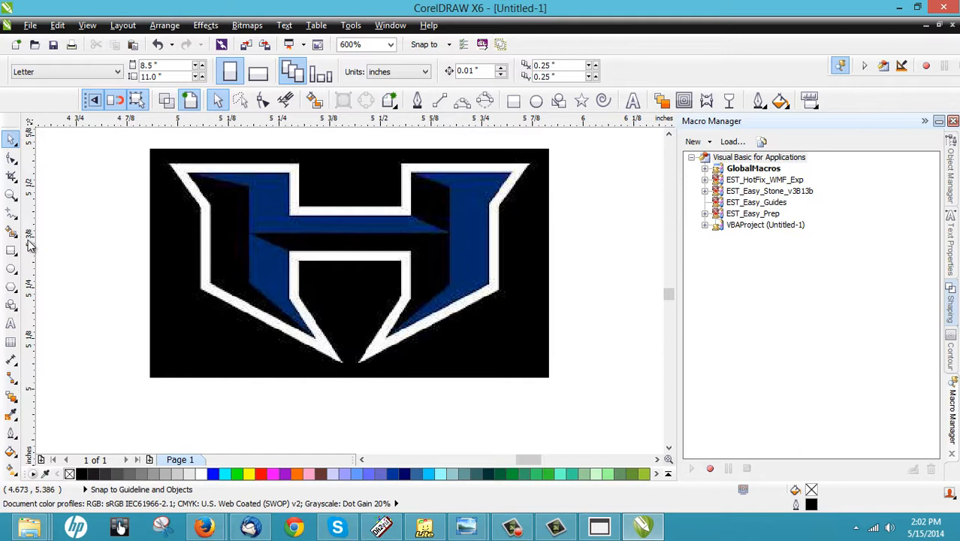
click(86, 25)
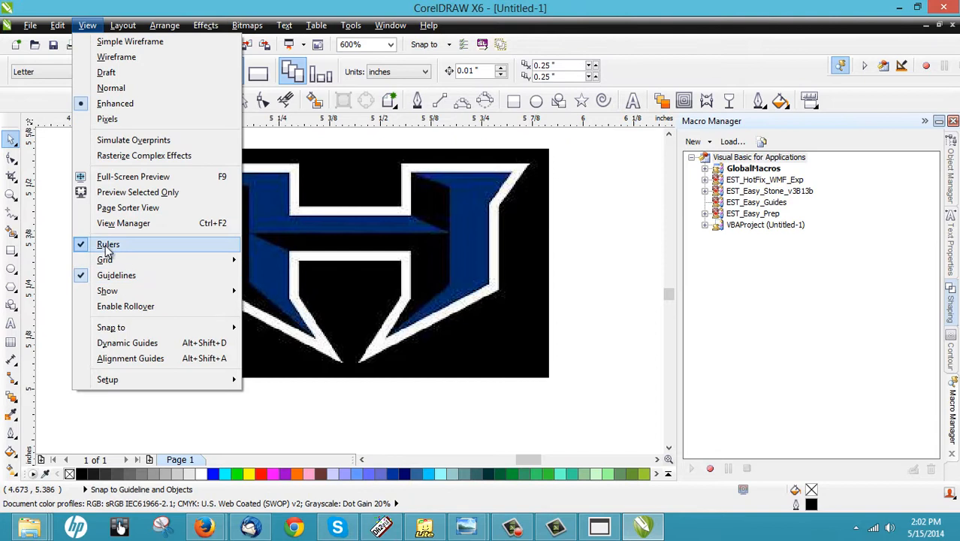
mouse_move(108, 293)
click(325, 393)
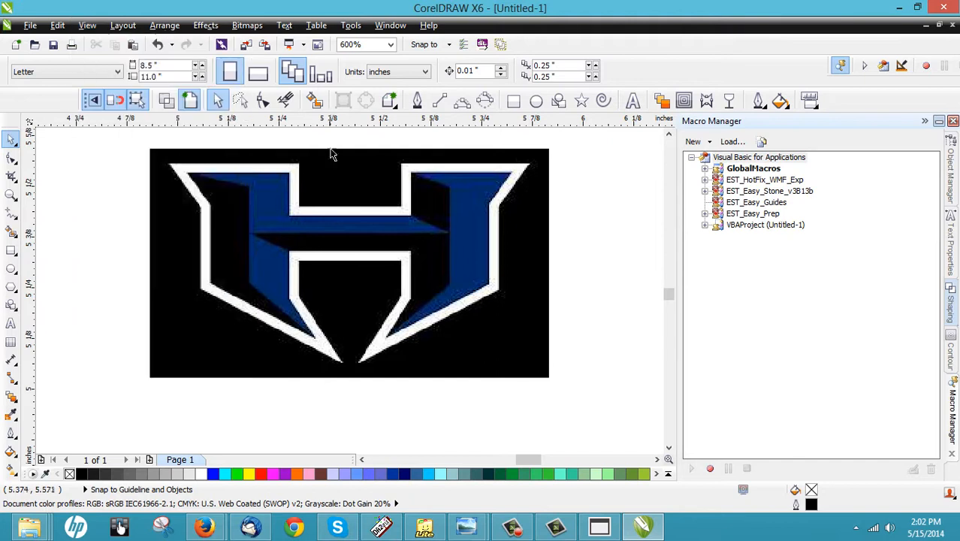
Add horizontal guidelines along the upper and lower edges of the blue crossbar, at y 5.429 and 5.386 inches.
mouse_move(353, 126)
mouse_down()
mouse_move(349, 206)
mouse_move(338, 215)
mouse_up()
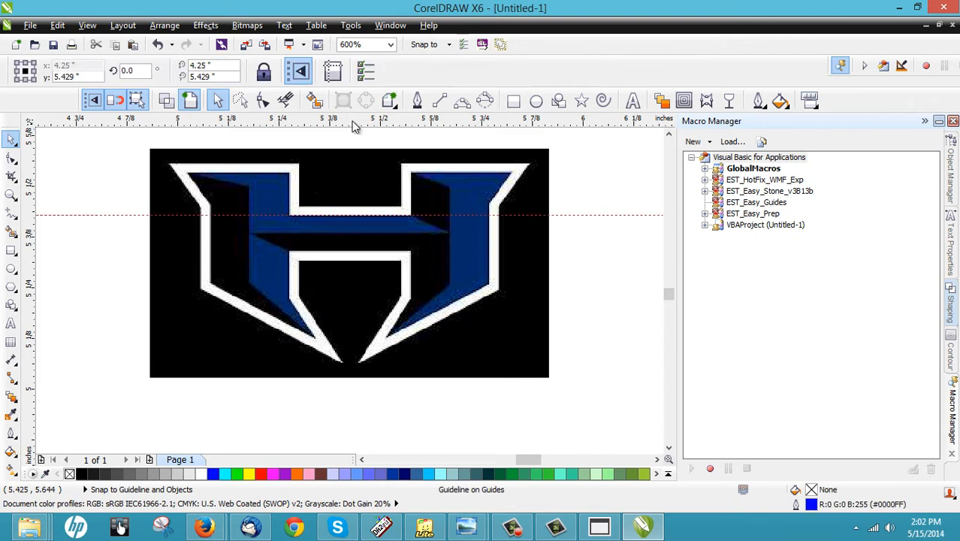
drag(353, 124, 327, 233)
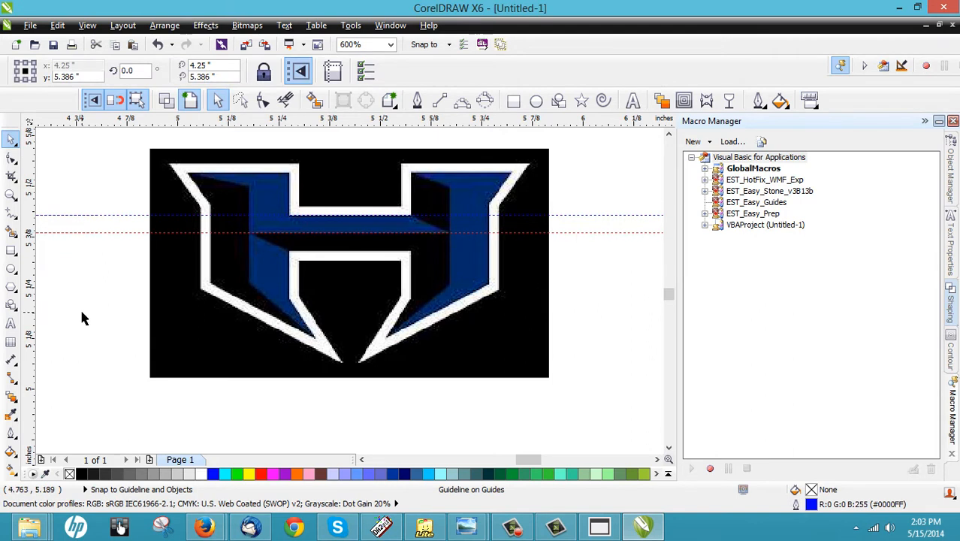
key(Escape)
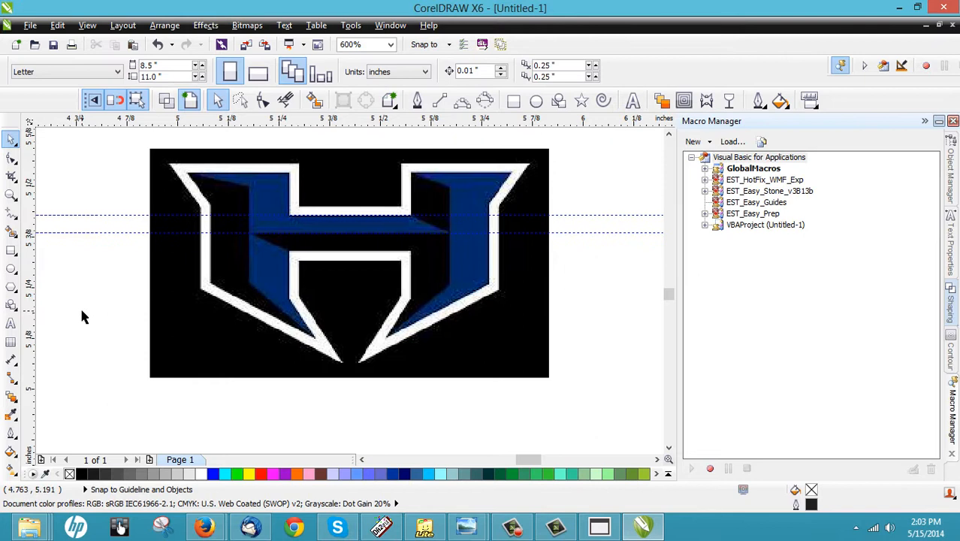
click(91, 101)
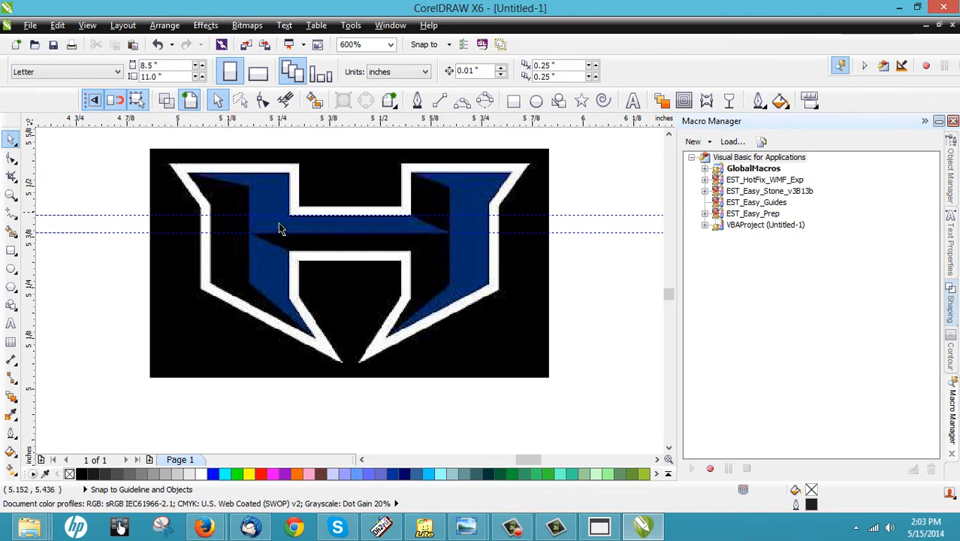
Add a third horizontal guideline below the crossbar and move it down to y 5.271 inches.
scroll(349, 227, up, 2)
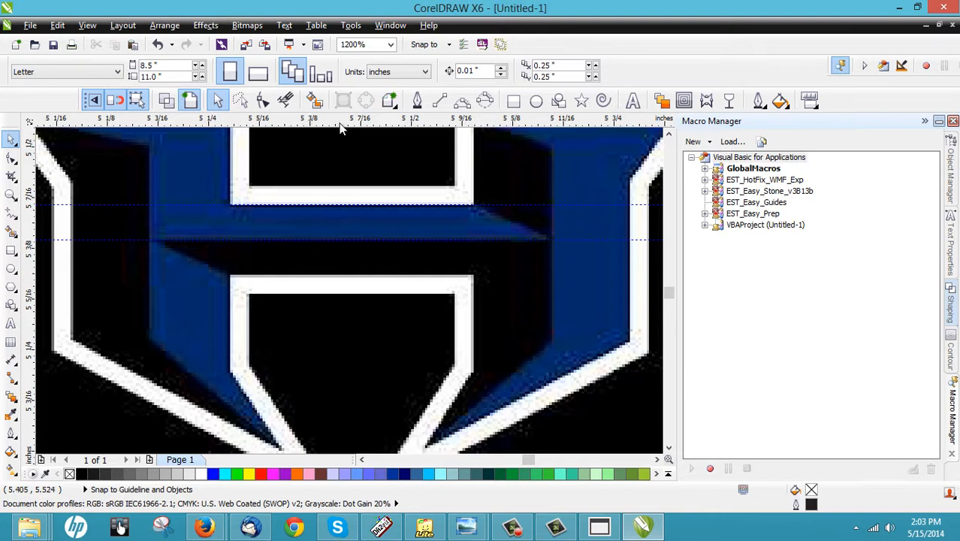
drag(341, 128, 335, 277)
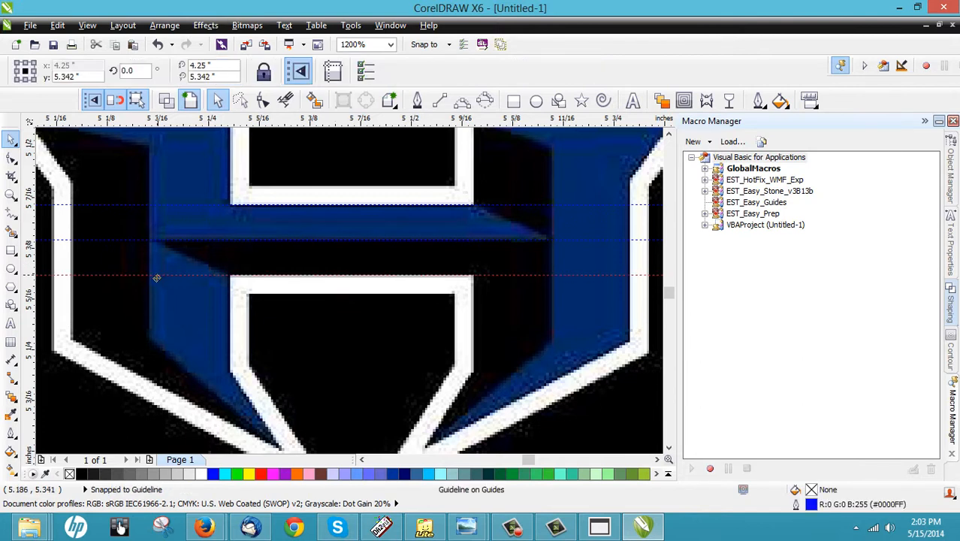
drag(156, 278, 150, 331)
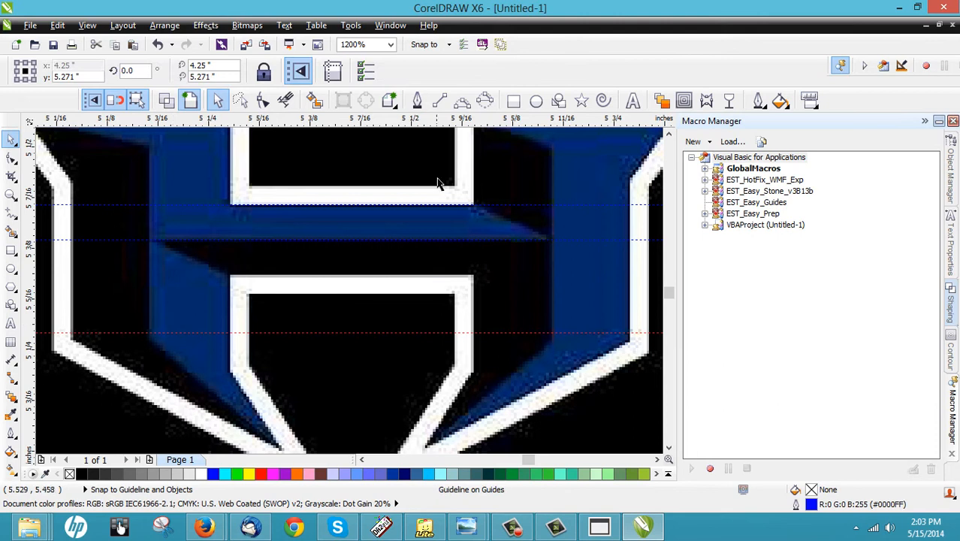
Draw a rectangle about 0.259 by 0.043 inches between the two crossbar guidelines and move it directly beneath the lower one.
click(513, 102)
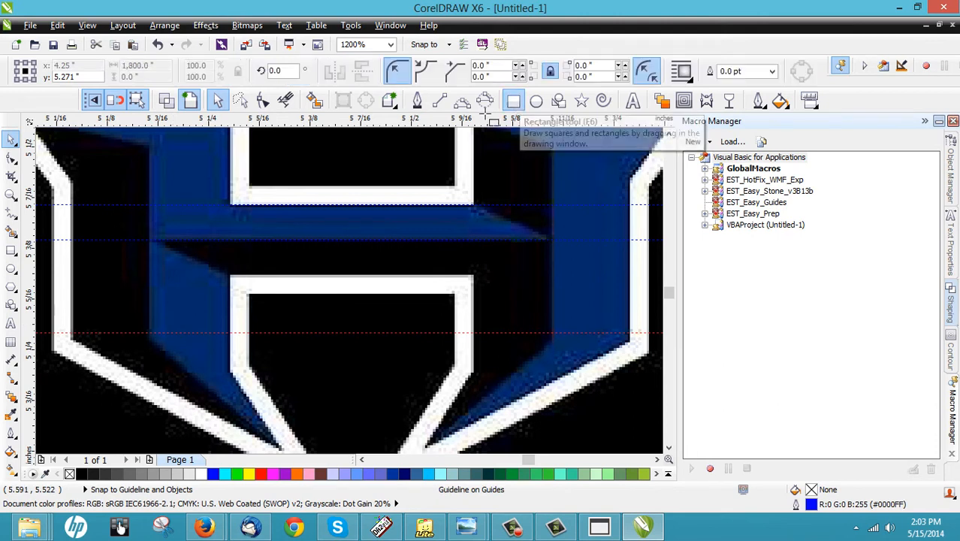
drag(201, 204, 417, 245)
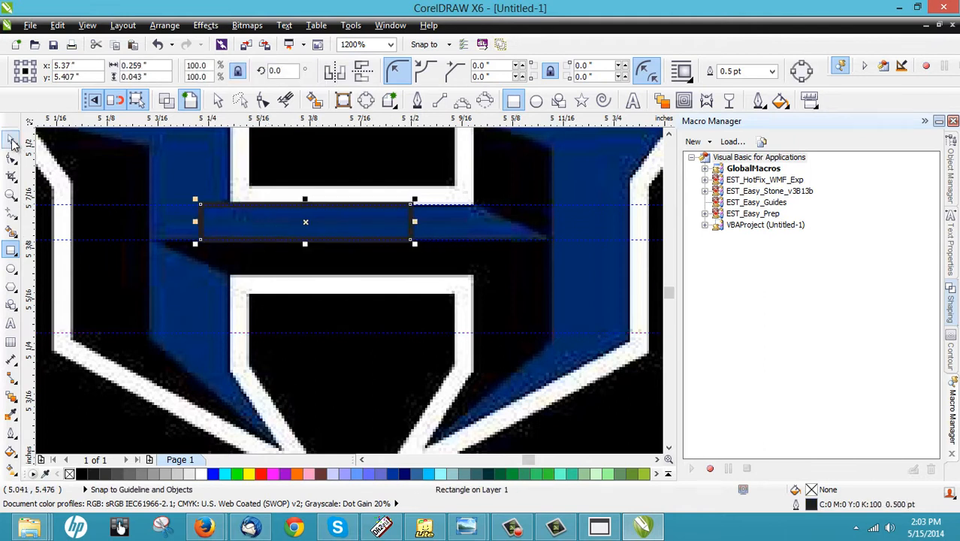
key(space)
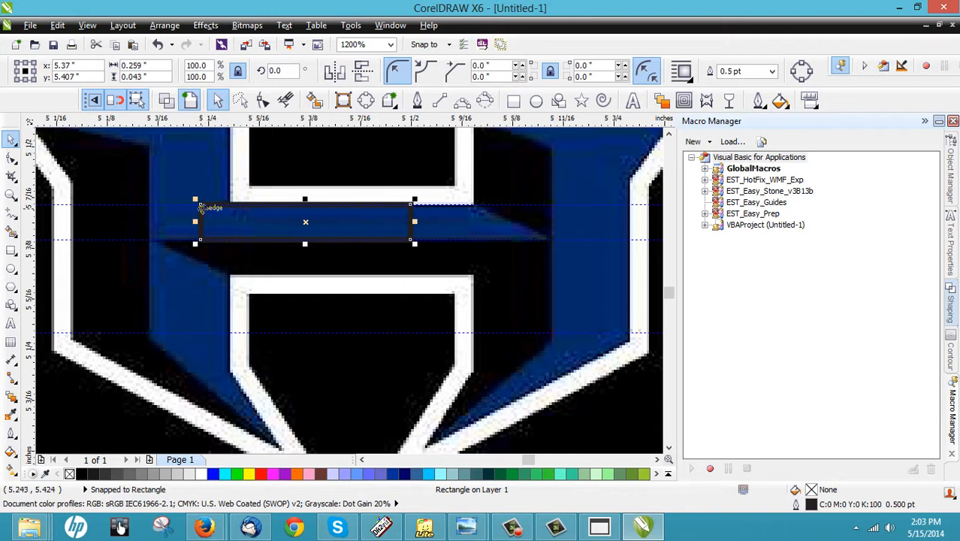
drag(201, 204, 202, 222)
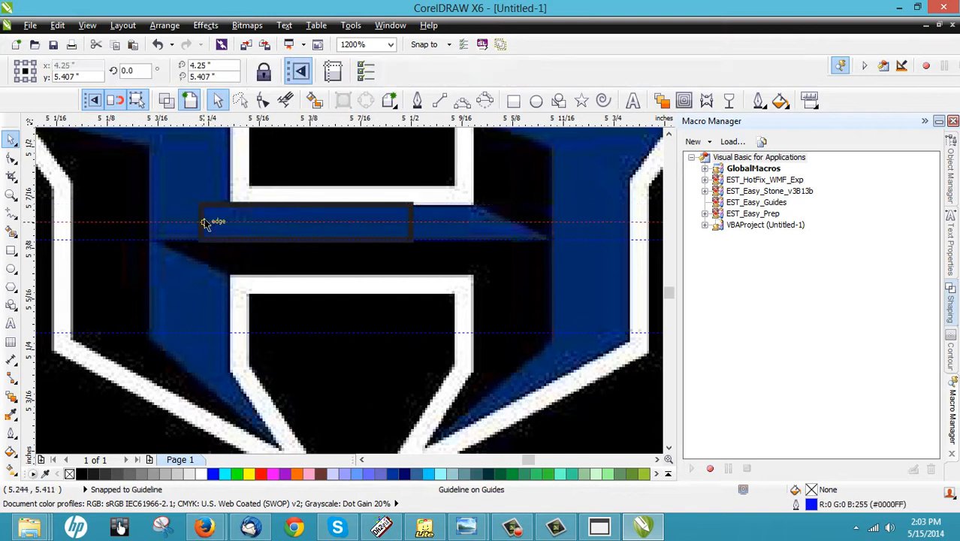
key(ctrl+z)
click(262, 235)
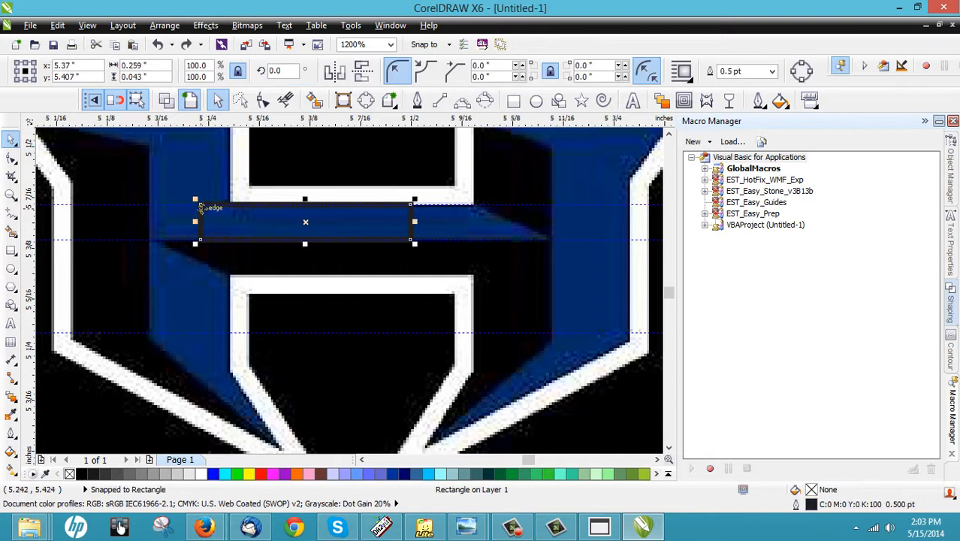
drag(199, 207, 200, 240)
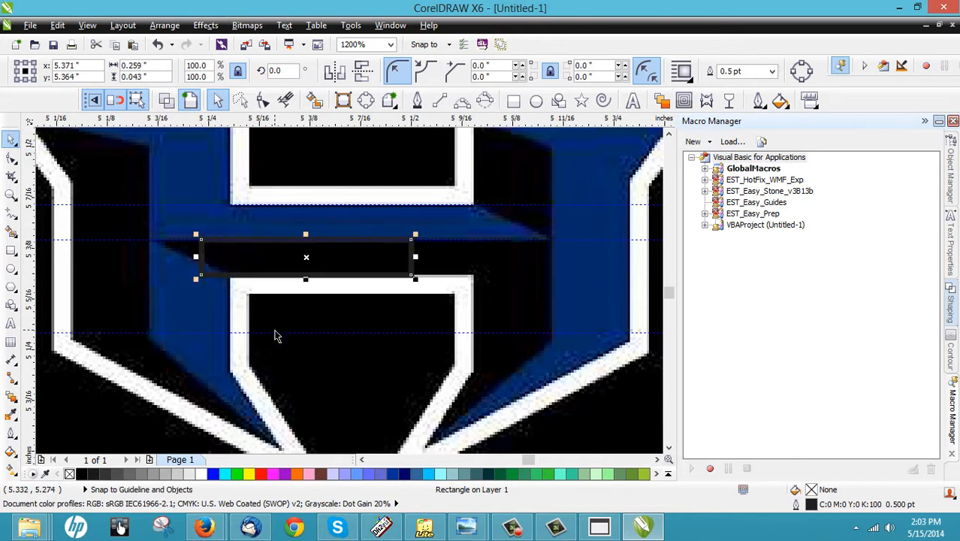
Move the lowest horizontal guideline up to the rectangle's bottom edge and delete the rectangle.
drag(273, 331, 284, 275)
click(376, 263)
key(Delete)
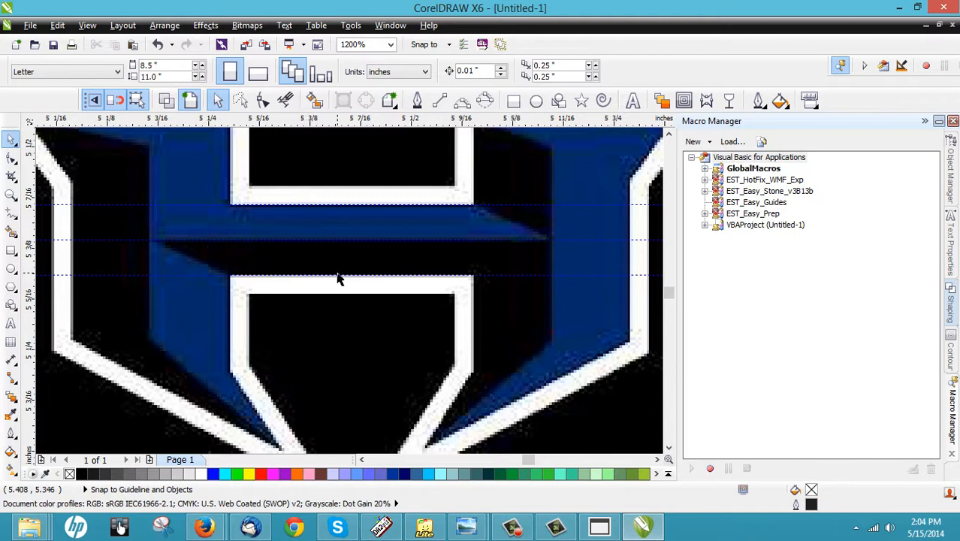
Add vertical guidelines along both edges of the H's left blue stem, at x 5.275 and 5.175 inches.
scroll(373, 282, down, 3)
scroll(229, 219, up, 3)
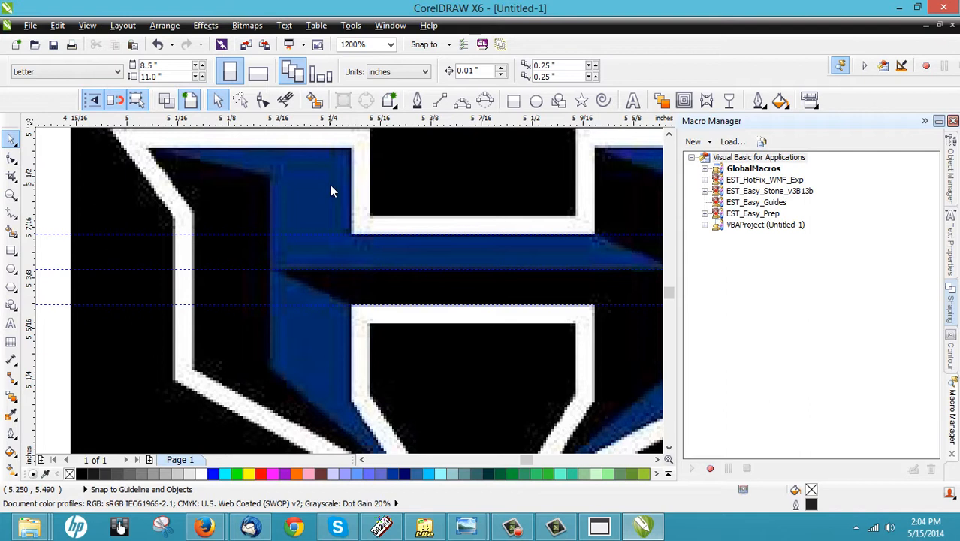
click(350, 184)
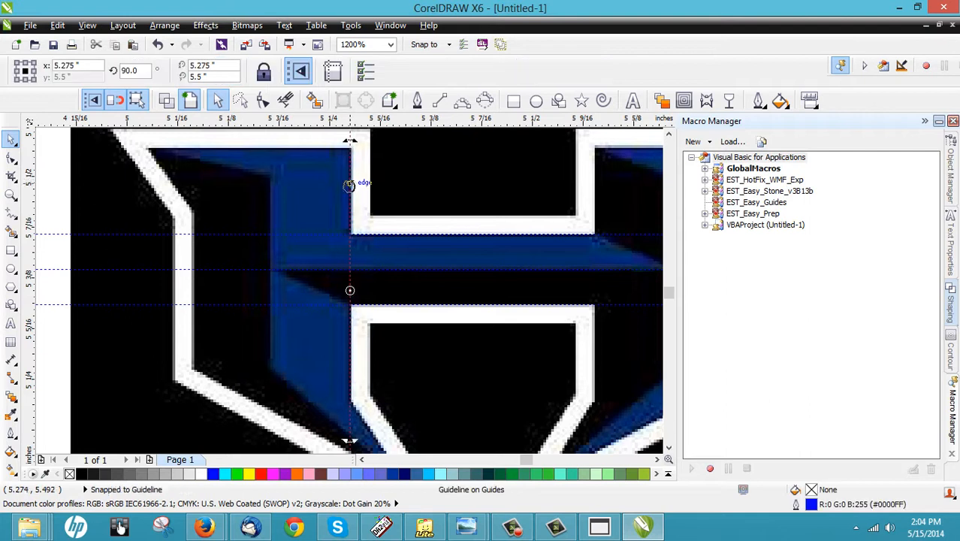
drag(31, 223, 270, 221)
click(270, 223)
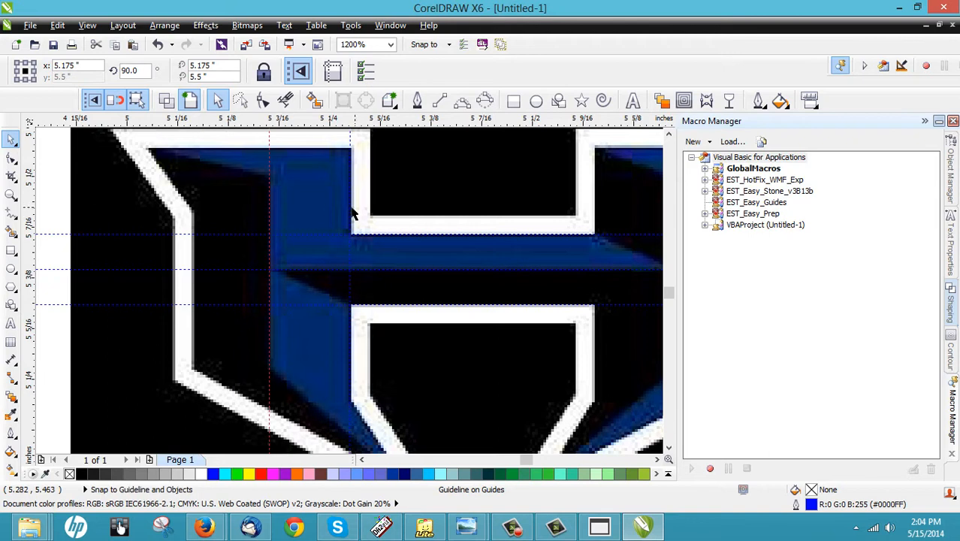
Draw a rectangle about 0.1 by 0.198 inches between the two vertical guidelines and move it against the left guideline's outer side.
click(513, 101)
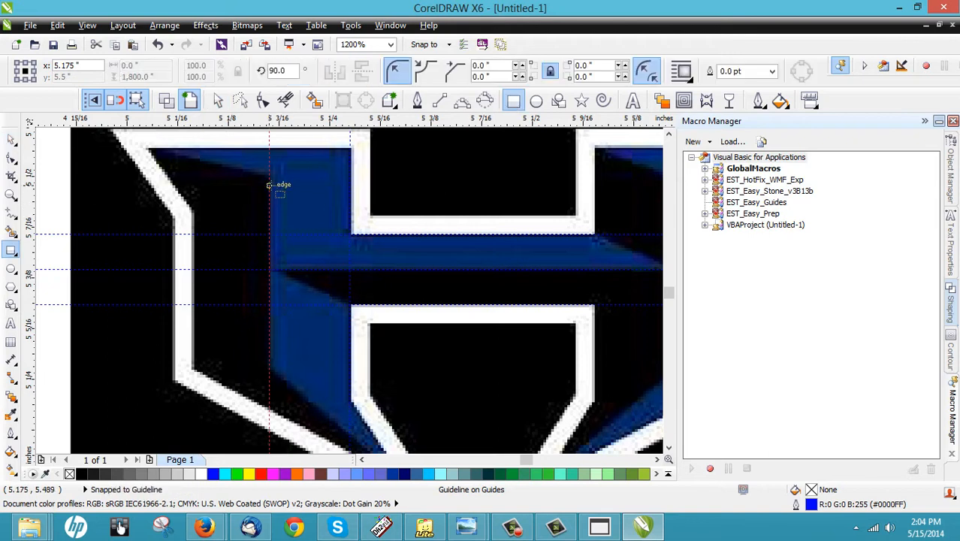
drag(269, 187, 354, 348)
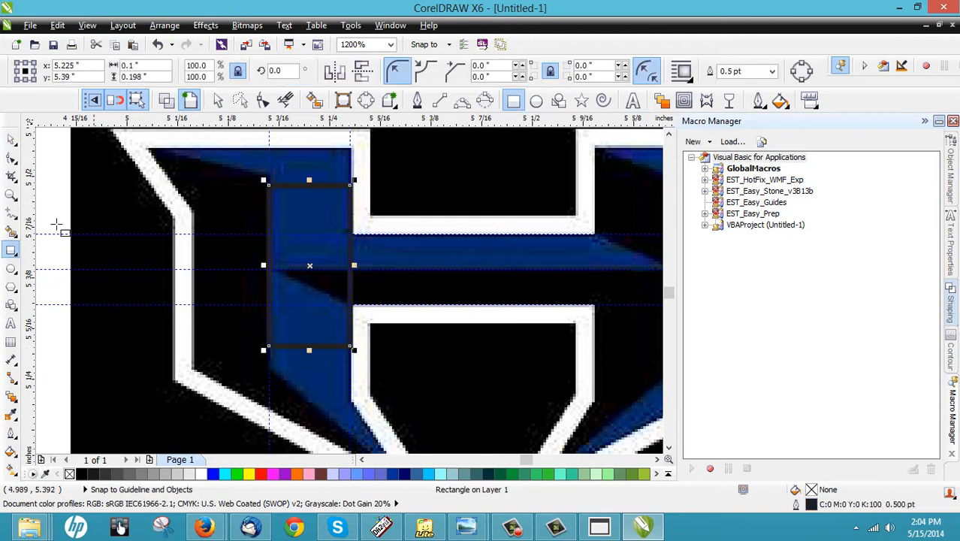
click(12, 141)
drag(315, 210, 161, 221)
drag(199, 193, 253, 194)
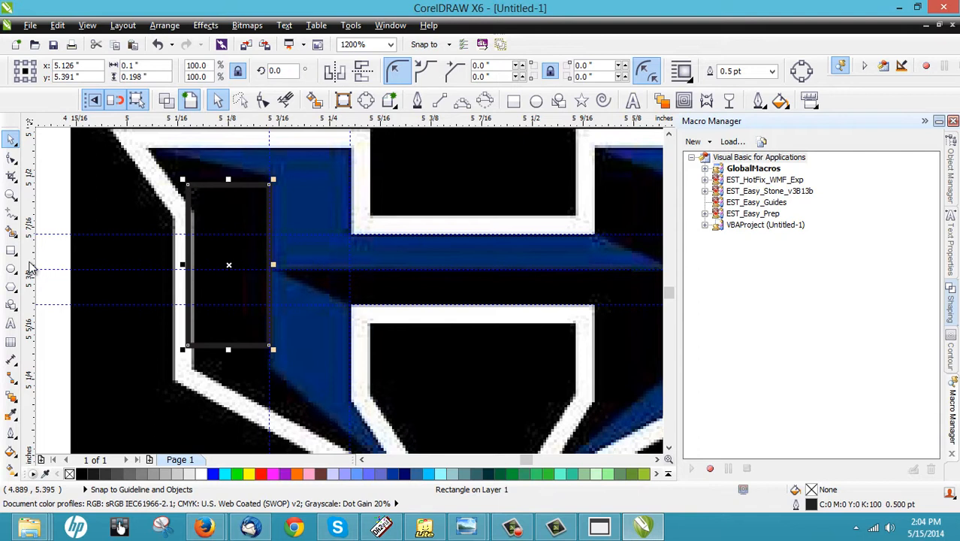
Add a vertical guideline at the rectangle's left edge, x 5.076 inches, and delete the rectangle.
drag(96, 270, 186, 275)
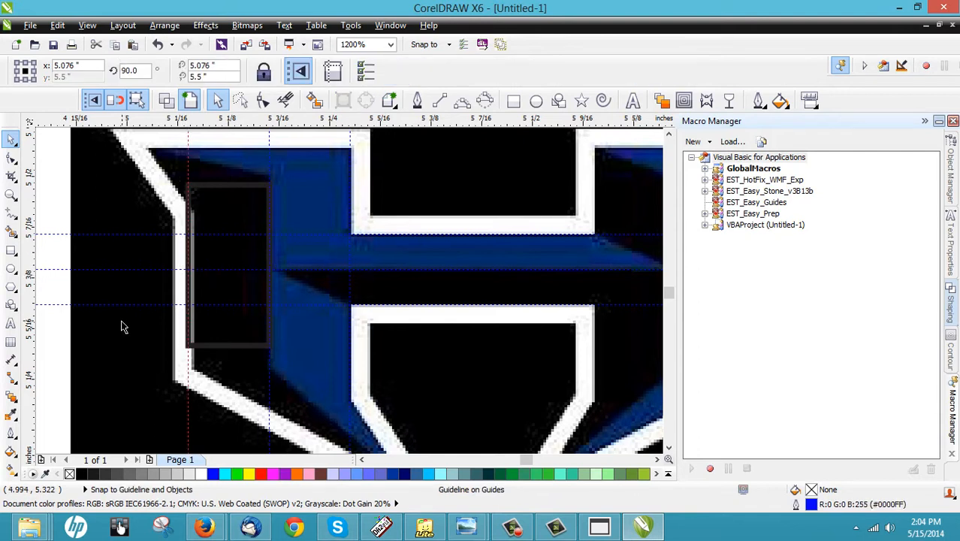
click(229, 208)
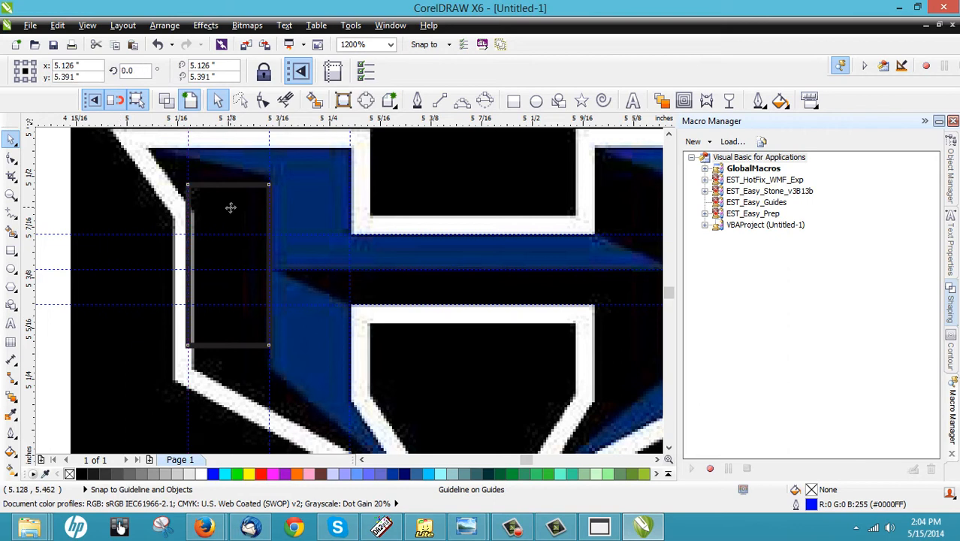
key(Delete)
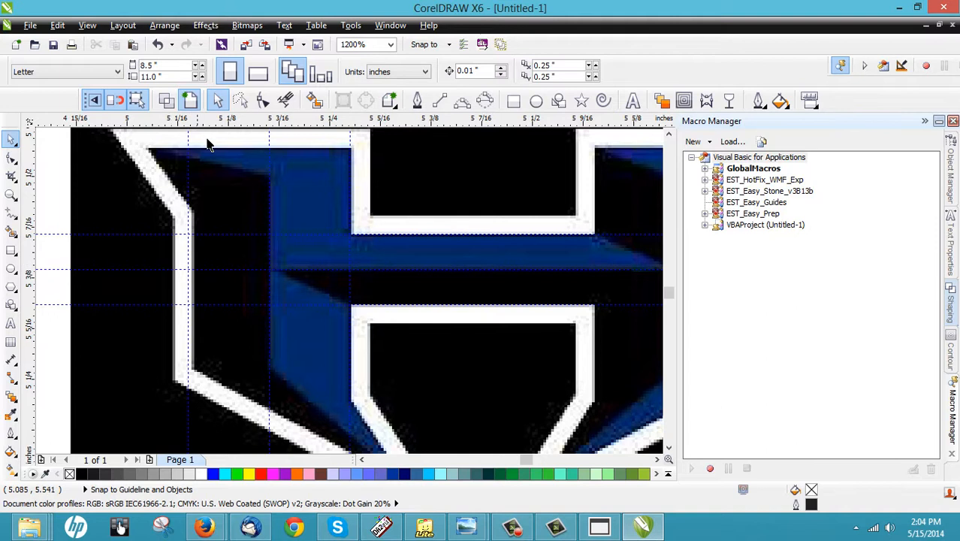
Add horizontal guidelines at the left half's inner top edge, upper bend and lower bend (y 5.261 inches), plus a vertical one at x 5.024 inches.
drag(228, 126, 196, 212)
drag(170, 126, 147, 150)
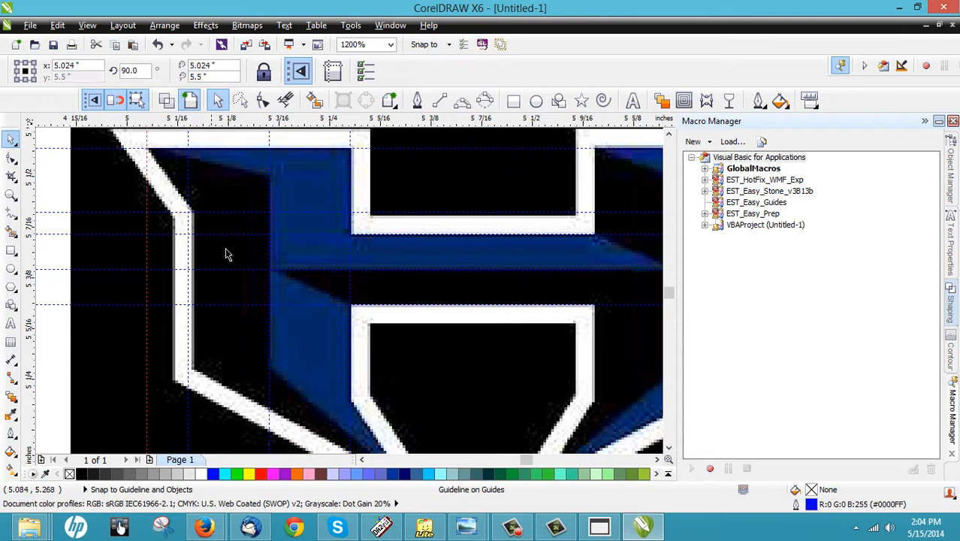
drag(188, 368, 189, 369)
Add a vertical guideline at x 5.339 inches and a horizontal one at y 5.125 inches through the left blue leg's lower tip.
scroll(229, 262, down, 4)
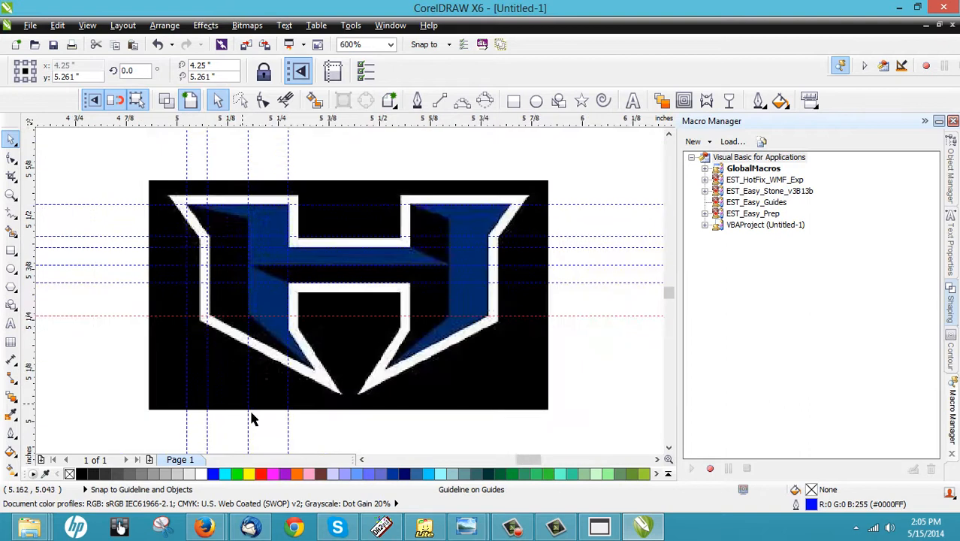
scroll(254, 413, up, 4)
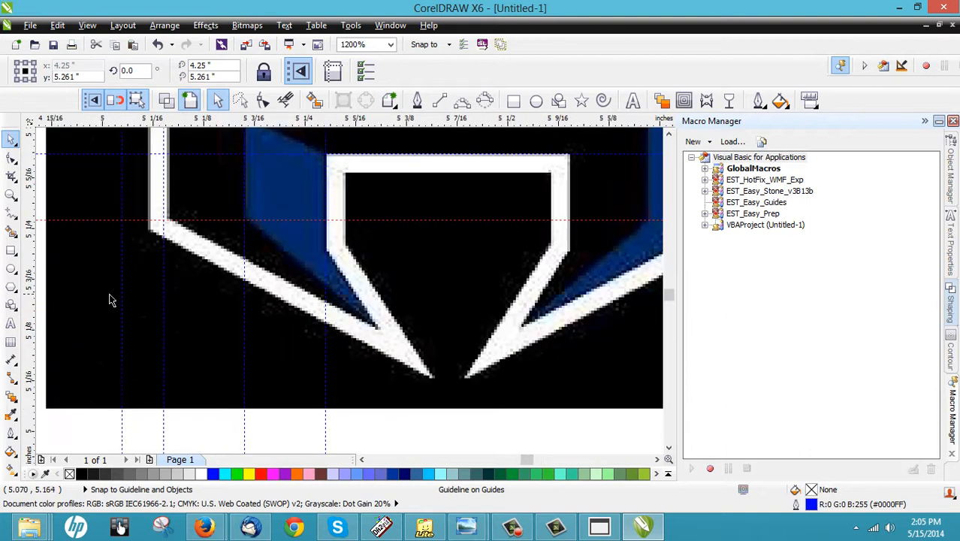
drag(27, 319, 376, 323)
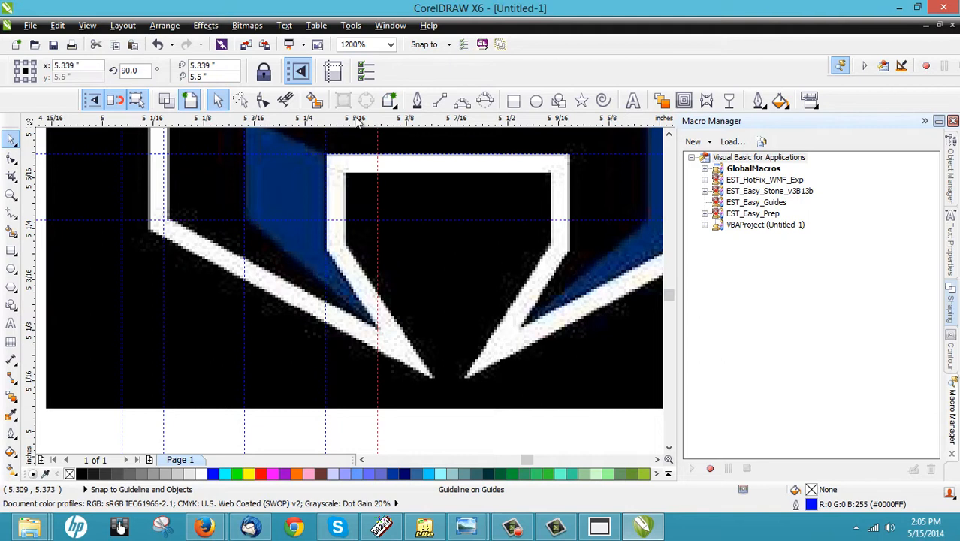
drag(366, 225, 379, 334)
scroll(269, 361, down, 2)
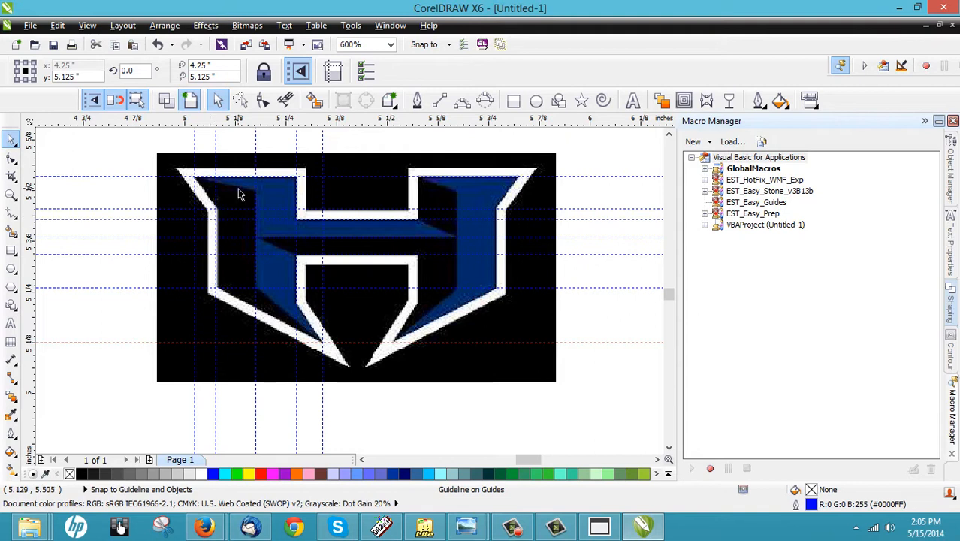
scroll(239, 194, up, 1)
scroll(237, 208, down, 1)
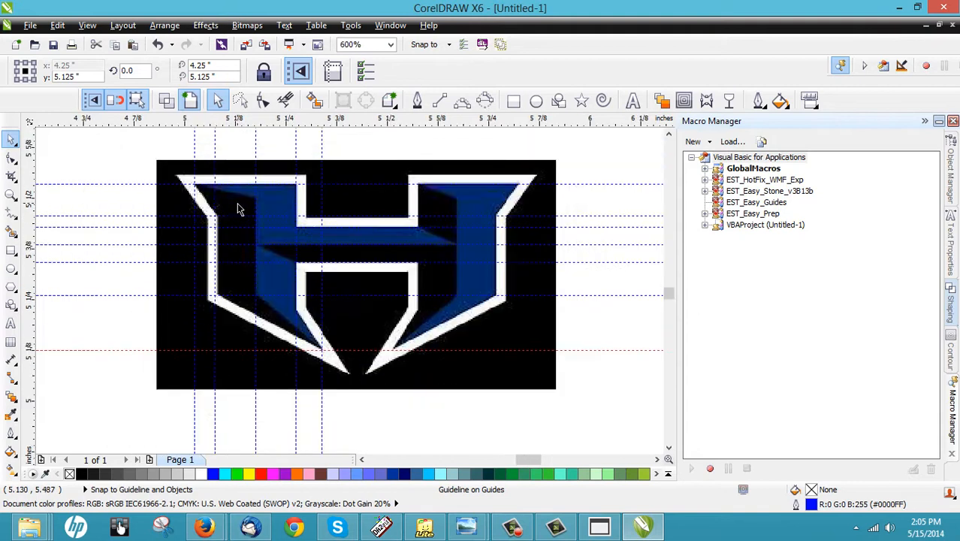
Add a horizontal guideline at y 5.222 inches through the bend on the inner side of the left leg.
scroll(237, 207, up, 1)
scroll(238, 209, down, 1)
scroll(239, 256, up, 1)
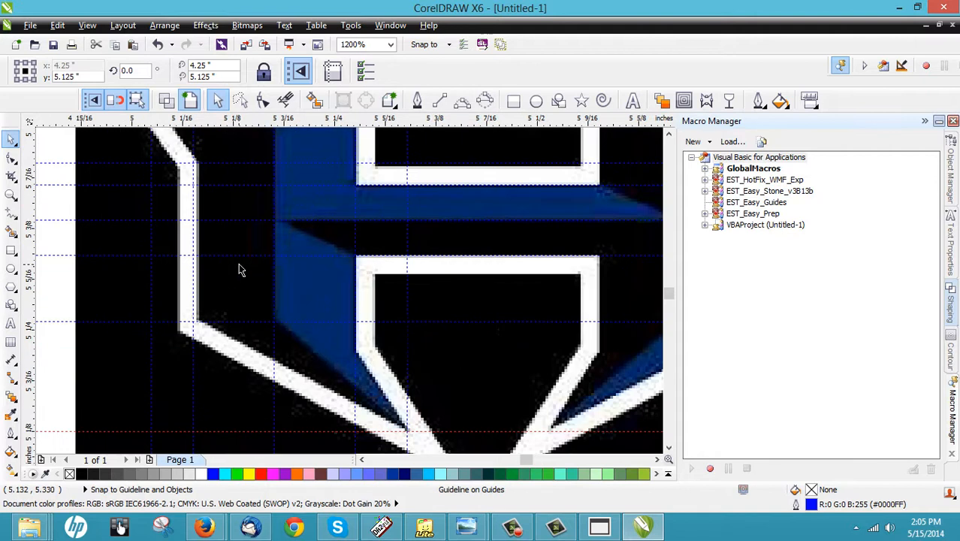
scroll(242, 271, down, 1)
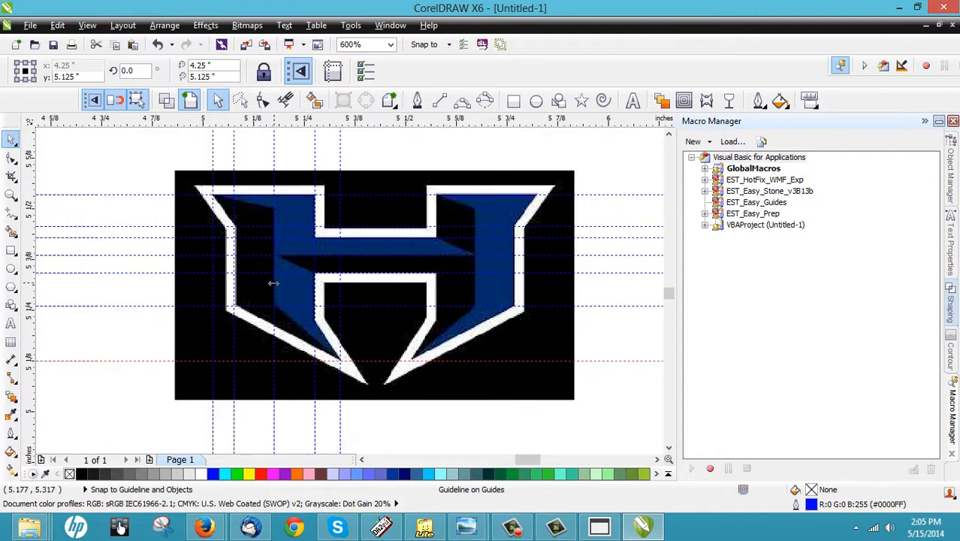
scroll(311, 348, up, 1)
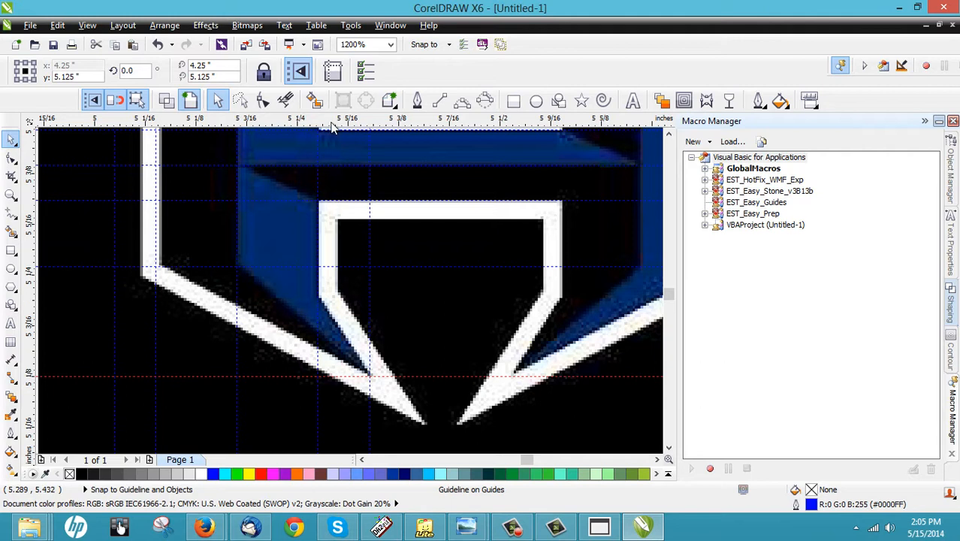
drag(332, 125, 321, 299)
scroll(313, 317, down, 1)
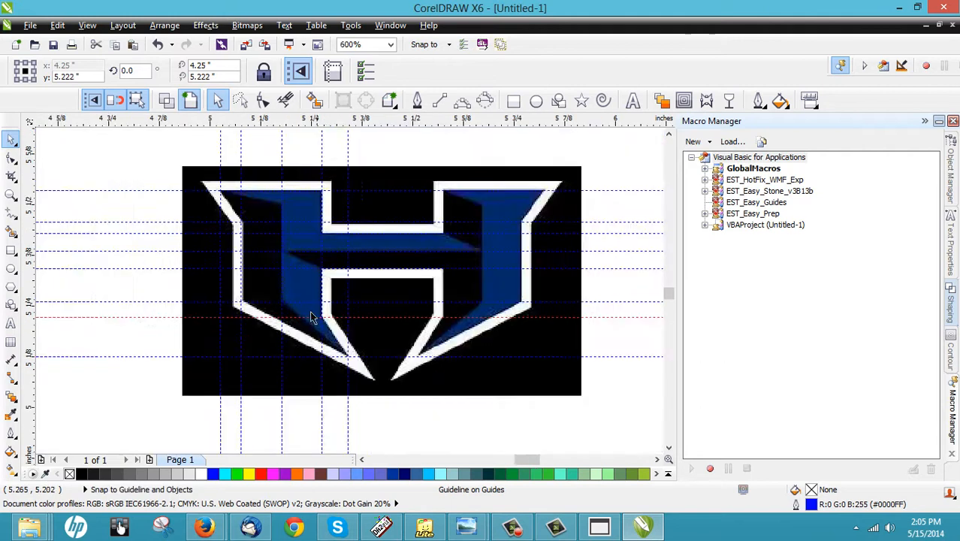
scroll(317, 274, up, 1)
scroll(318, 282, down, 1)
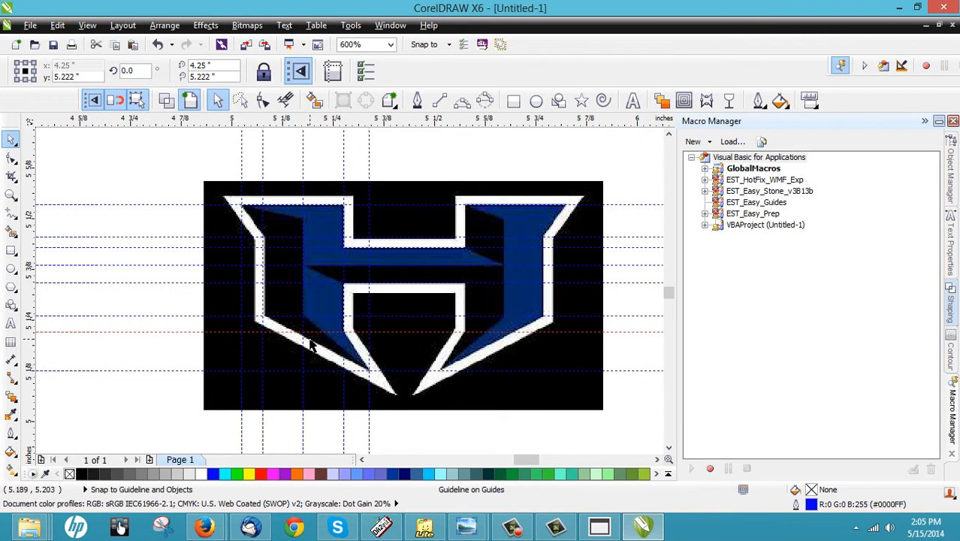
Start a Pen outline at the left leg's lower tip, through its inner bend and up to the white frame's corner below the crossbar.
click(416, 100)
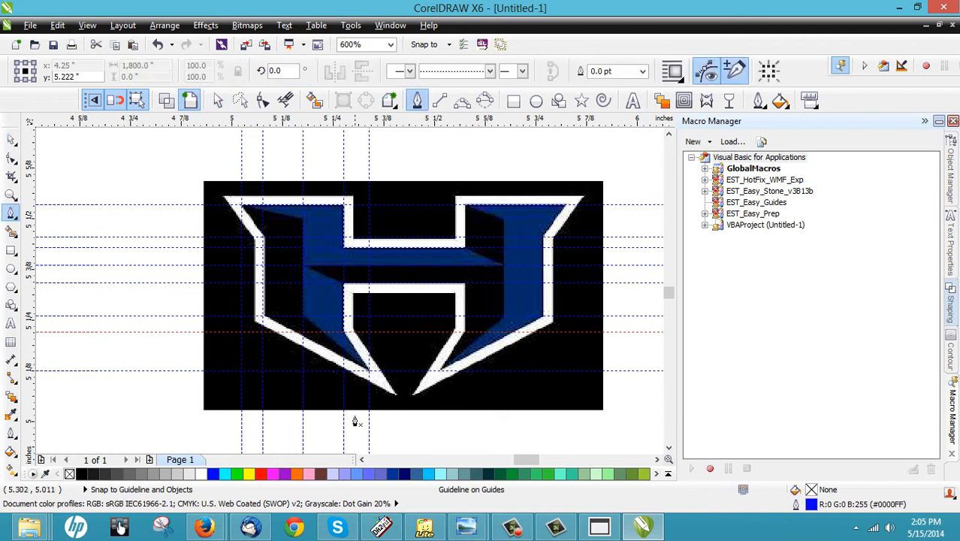
scroll(363, 383, up, 1)
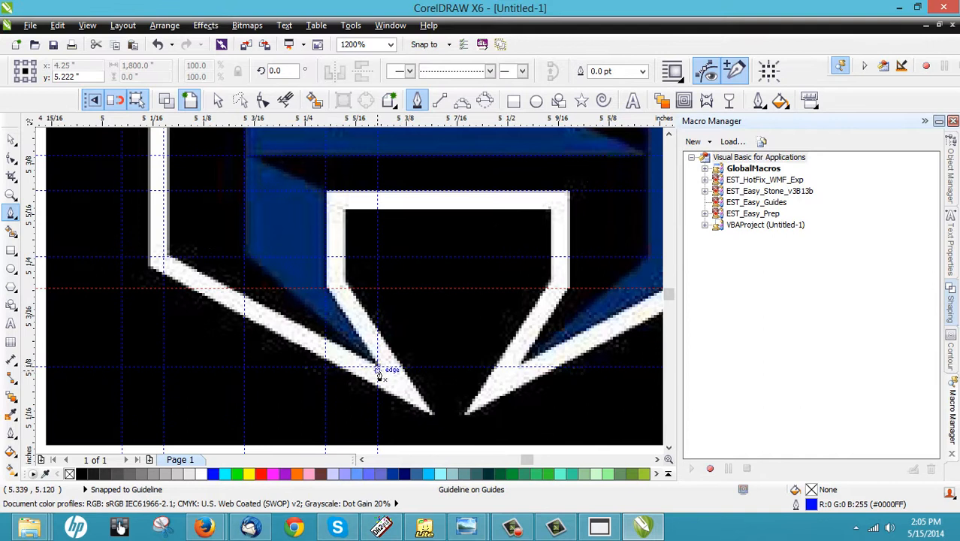
click(376, 366)
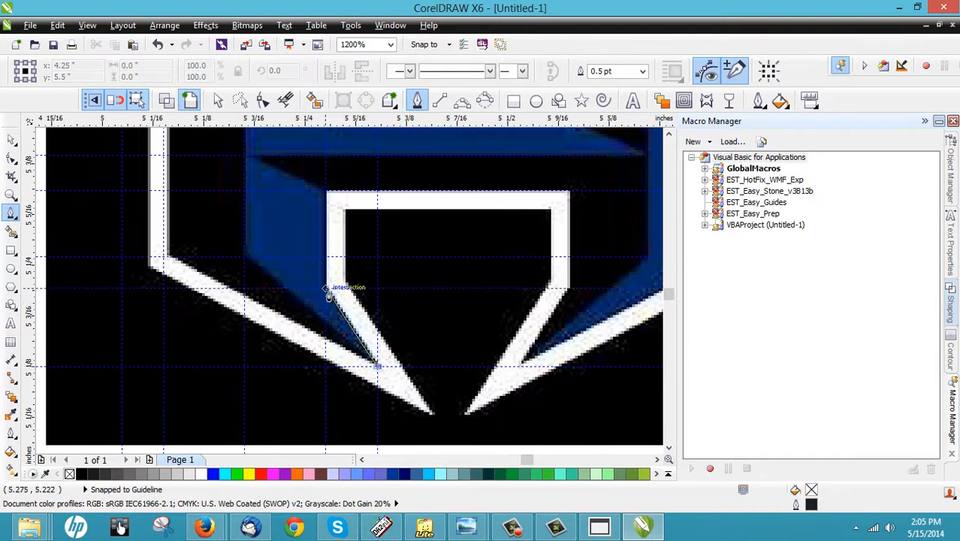
click(322, 285)
click(325, 190)
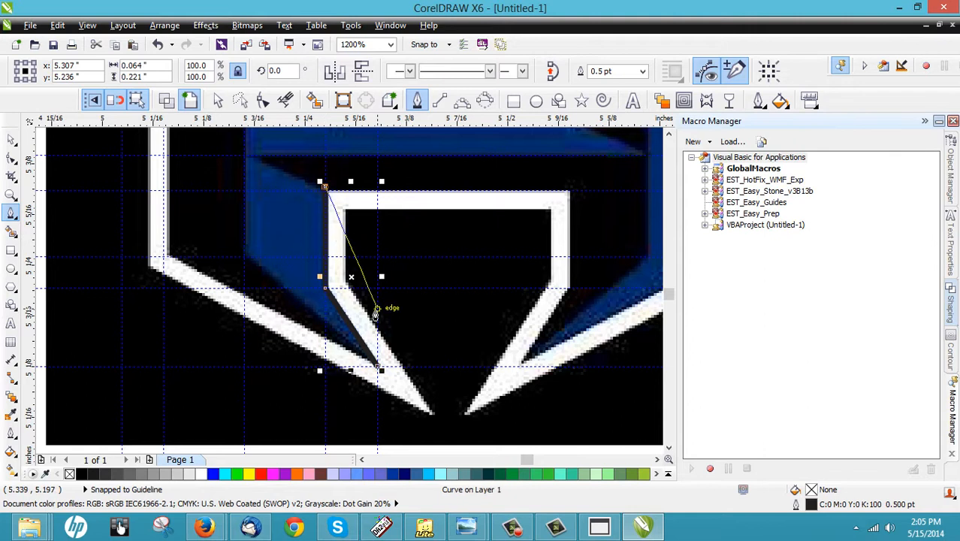
key(ctrl+z)
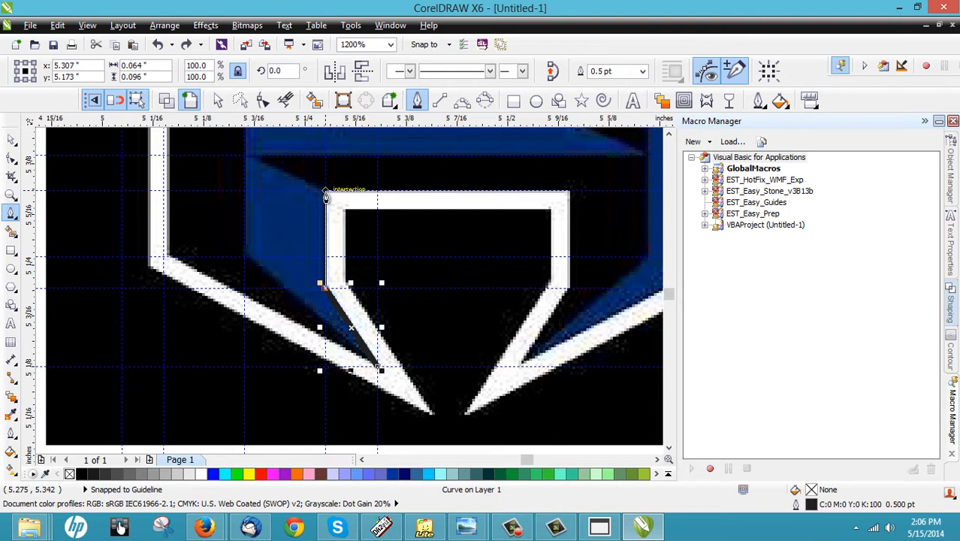
scroll(323, 192, down, 1)
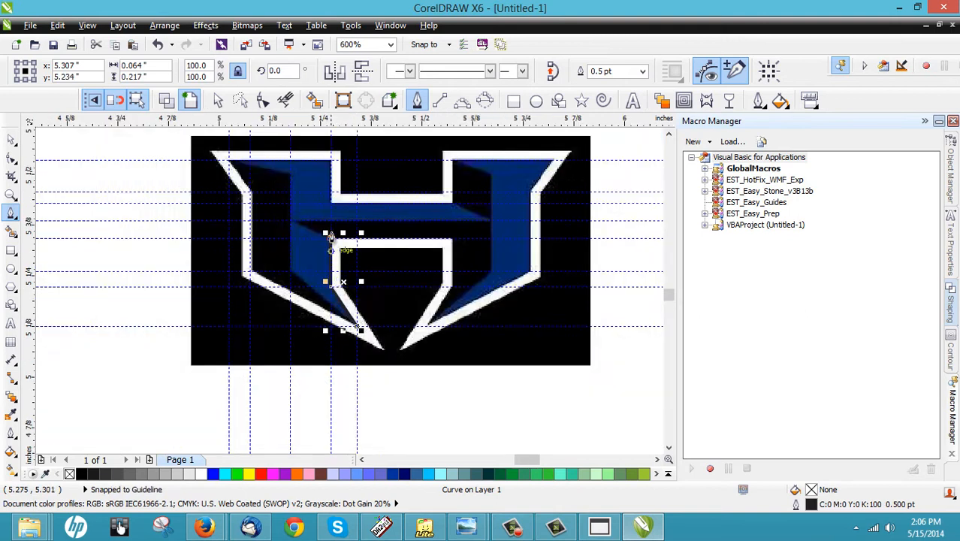
scroll(338, 255, up, 1)
scroll(360, 360, down, 1)
scroll(358, 300, up, 1)
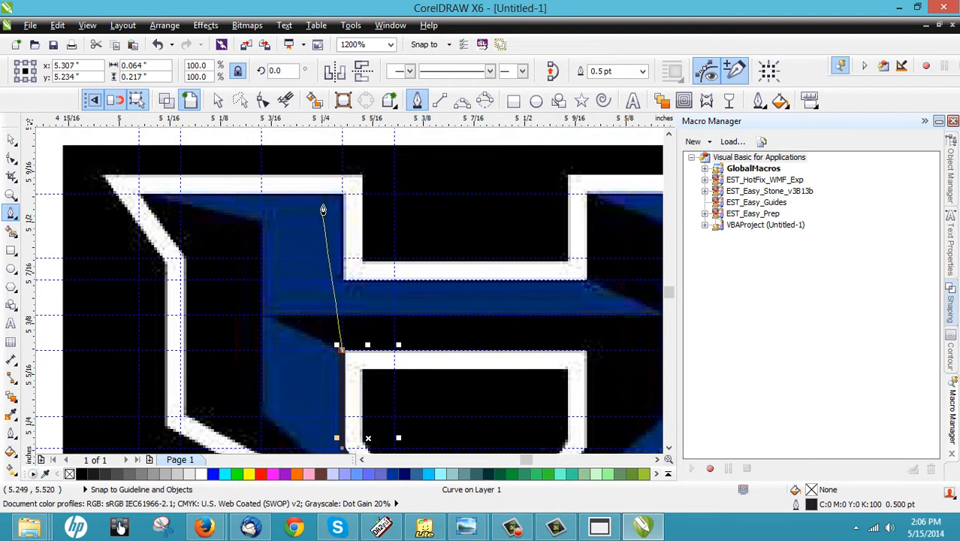
Continue the outline through the left half's two top corners and outer bends, closing it at the lower tip.
click(342, 194)
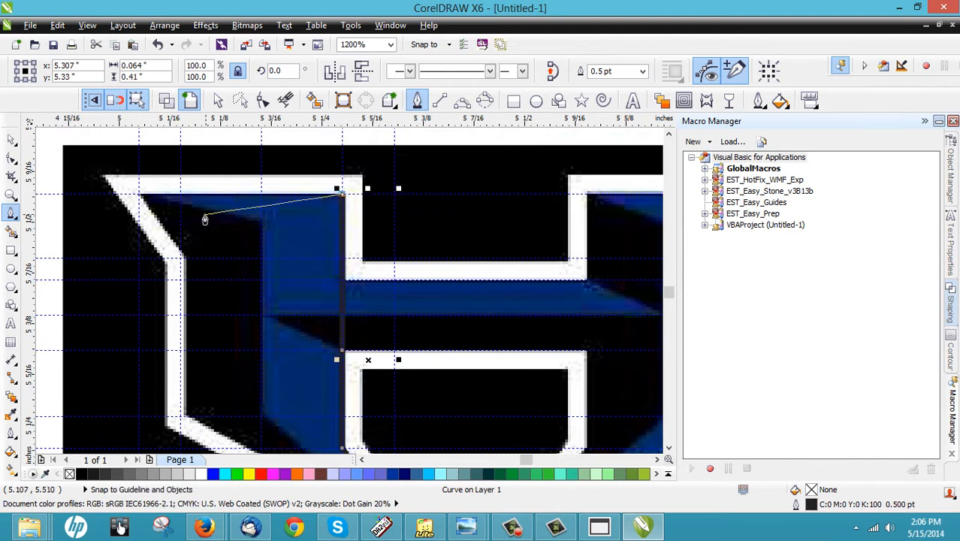
click(137, 194)
click(181, 256)
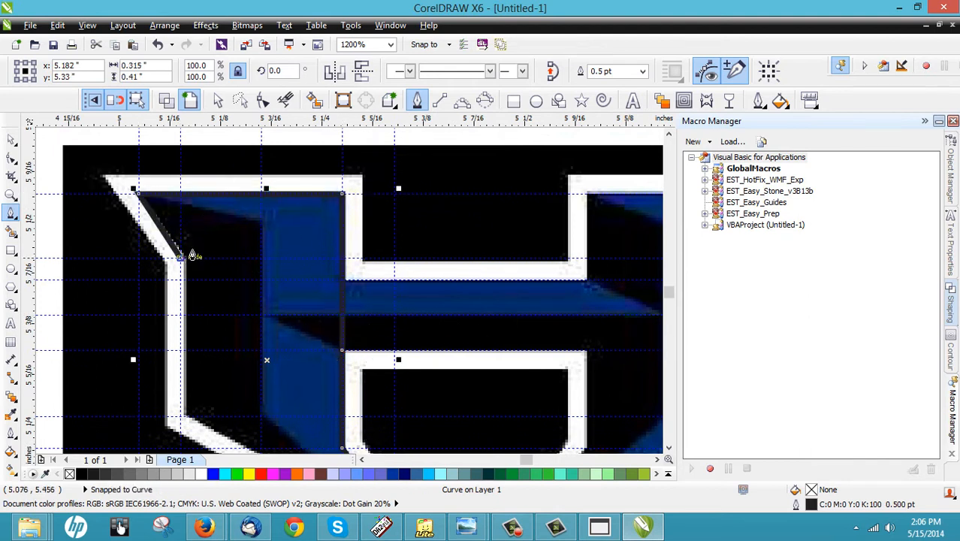
scroll(221, 251, down, 1)
scroll(211, 328, up, 1)
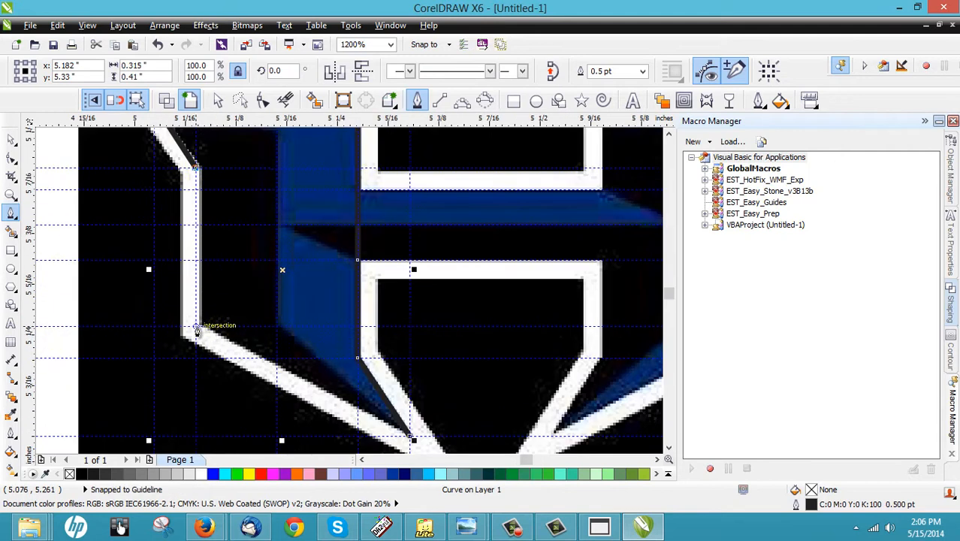
click(196, 328)
scroll(203, 323, down, 1)
scroll(214, 317, up, 1)
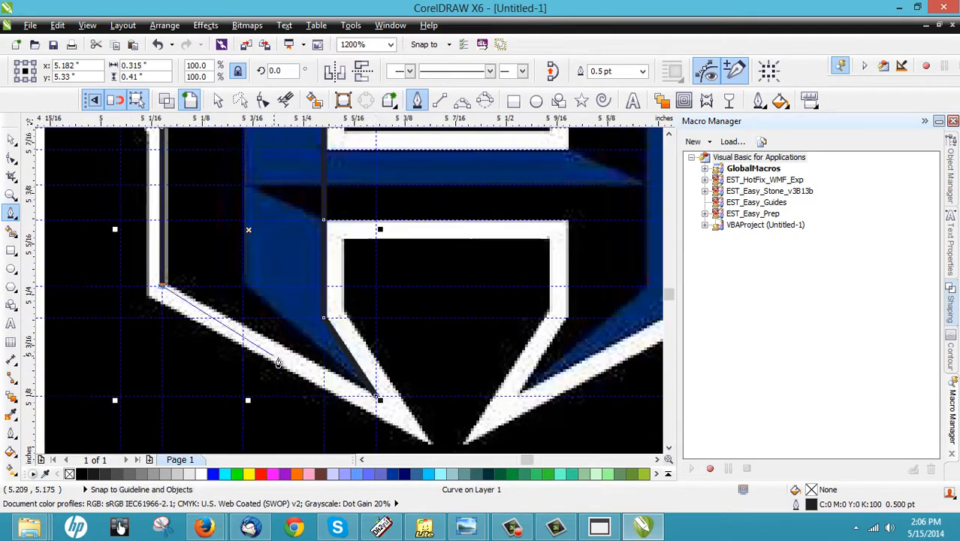
click(377, 399)
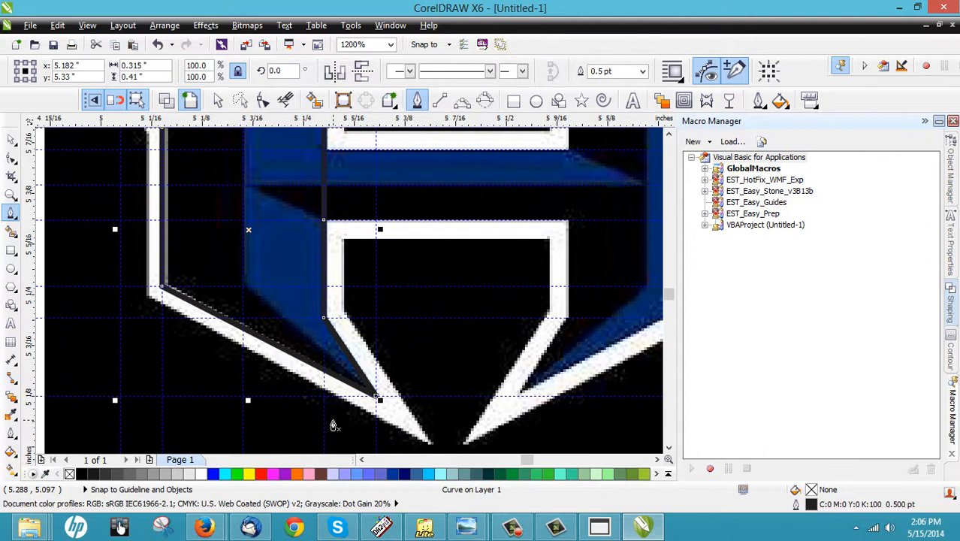
key(space)
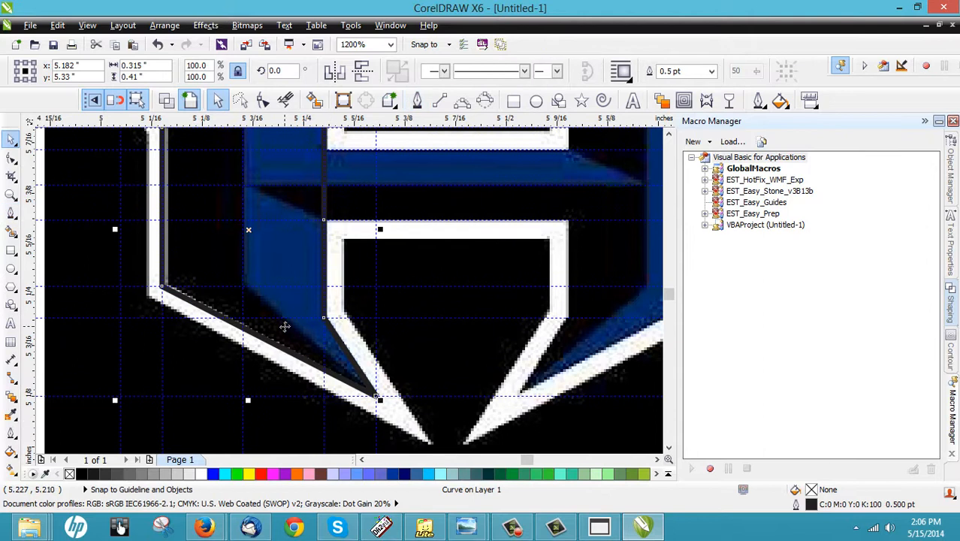
Draw a Pen line from the blue leg's lower outer bend at x 5.175, y 5.261 inches to its lower tip.
scroll(284, 326, down, 3)
key(space)
scroll(266, 302, up, 3)
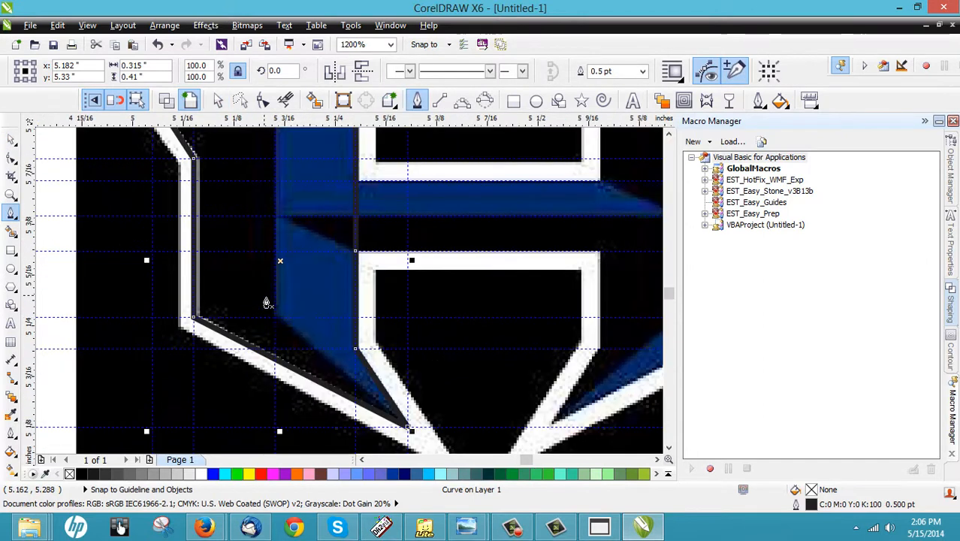
click(275, 318)
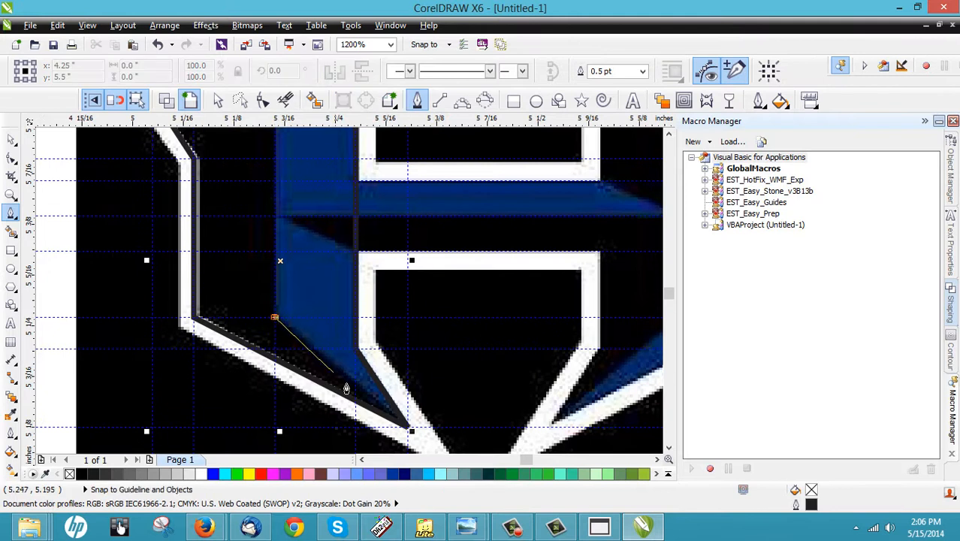
click(409, 429)
key(space)
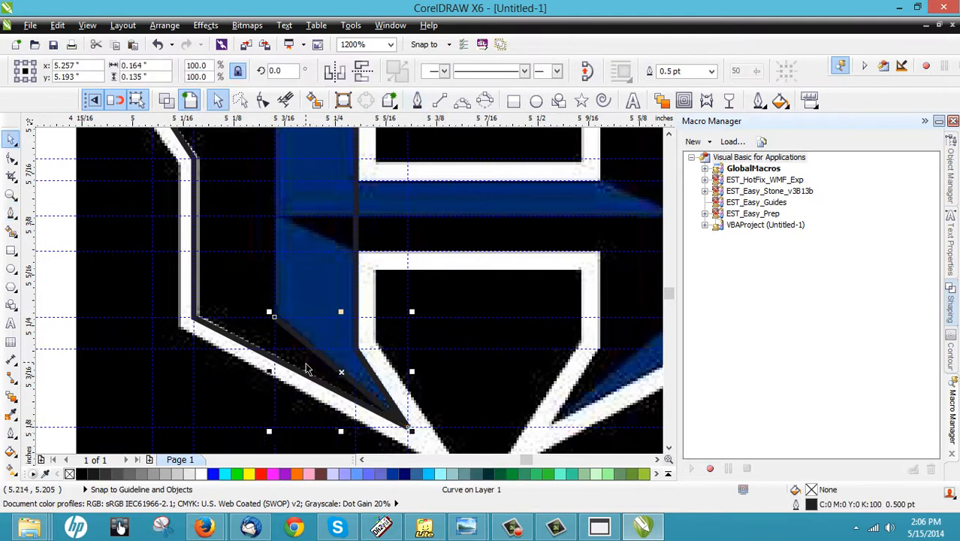
scroll(305, 368, down, 2)
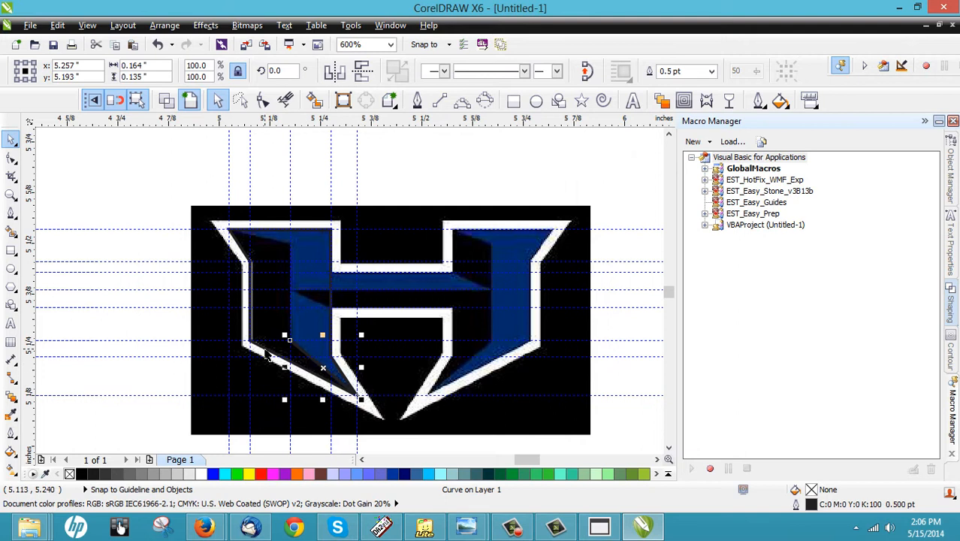
Draw a Pen line about 0.151 by 0.04 inches from the black shadow's upper inner corner to the outline's top outer corner.
key(space)
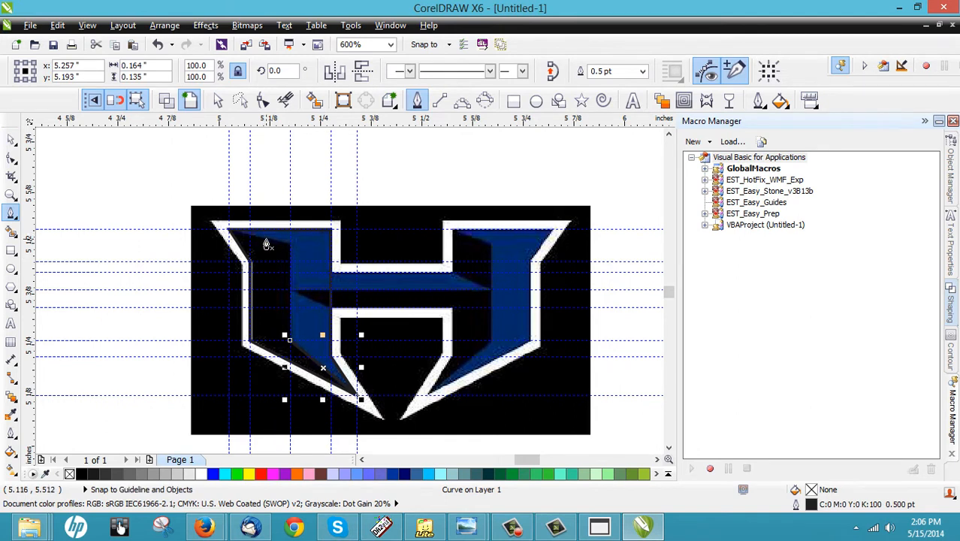
scroll(267, 245, up, 1)
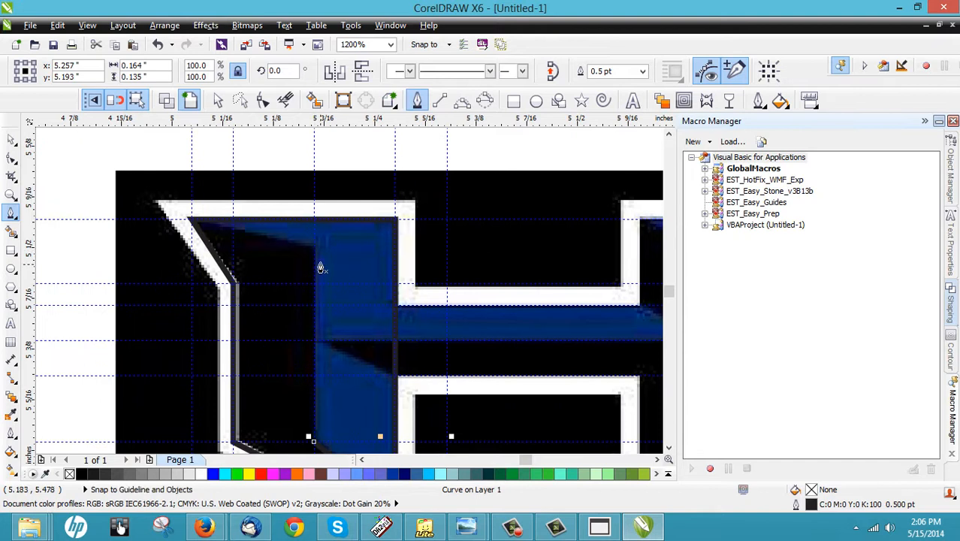
mouse_move(314, 249)
mouse_down()
mouse_move(197, 238)
mouse_move(191, 227)
mouse_up()
key(Escape)
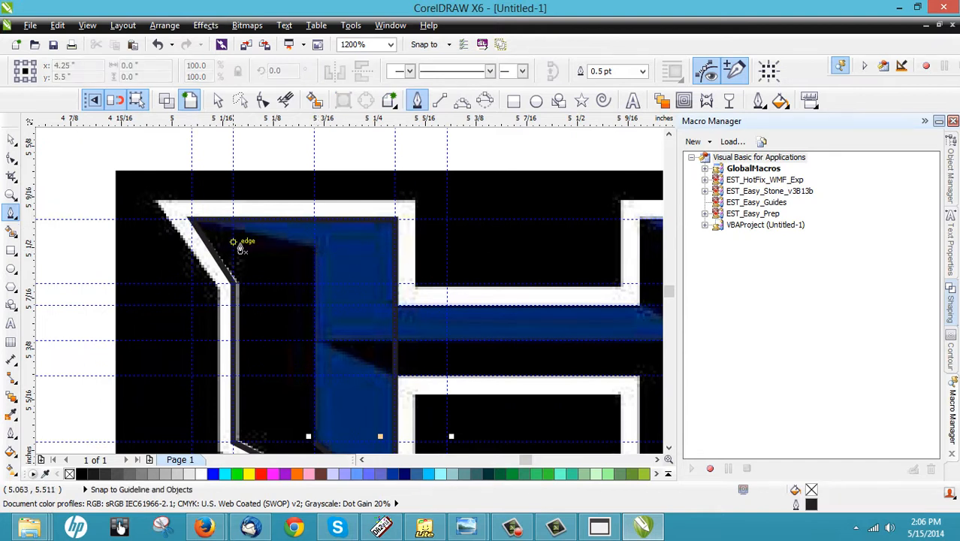
click(313, 251)
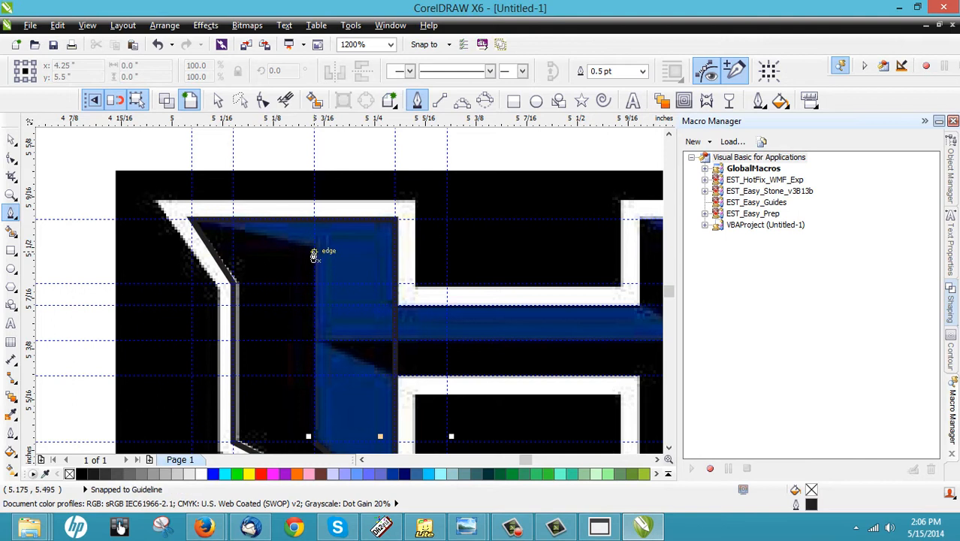
click(190, 221)
scroll(284, 214, down, 1)
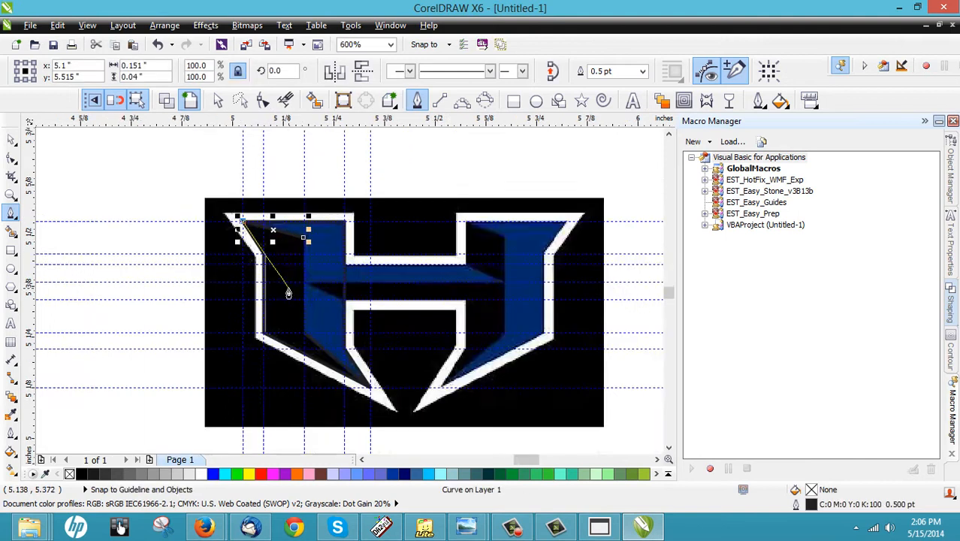
key(space)
Extend that line from its inner end straight down to the leg's lower outer bend at y 5.261 inches.
key(space)
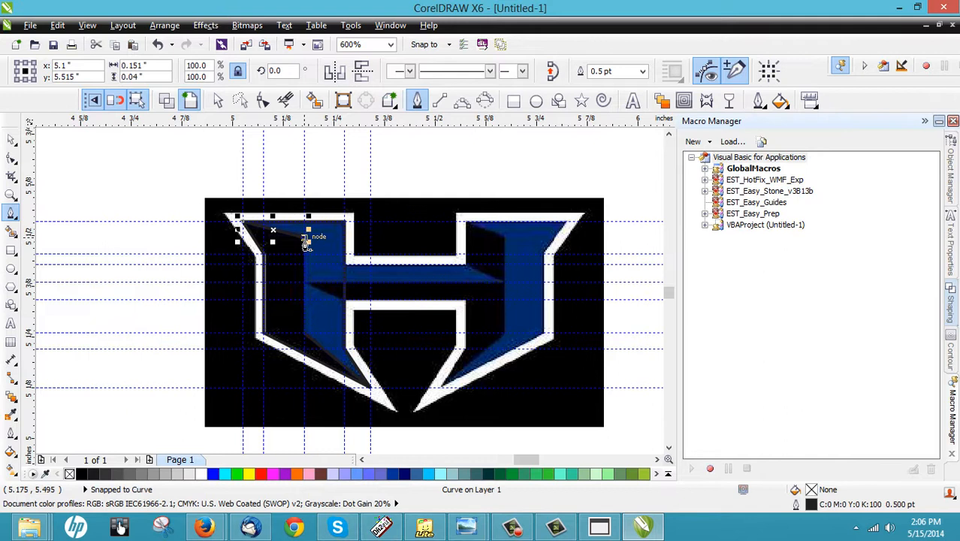
click(304, 239)
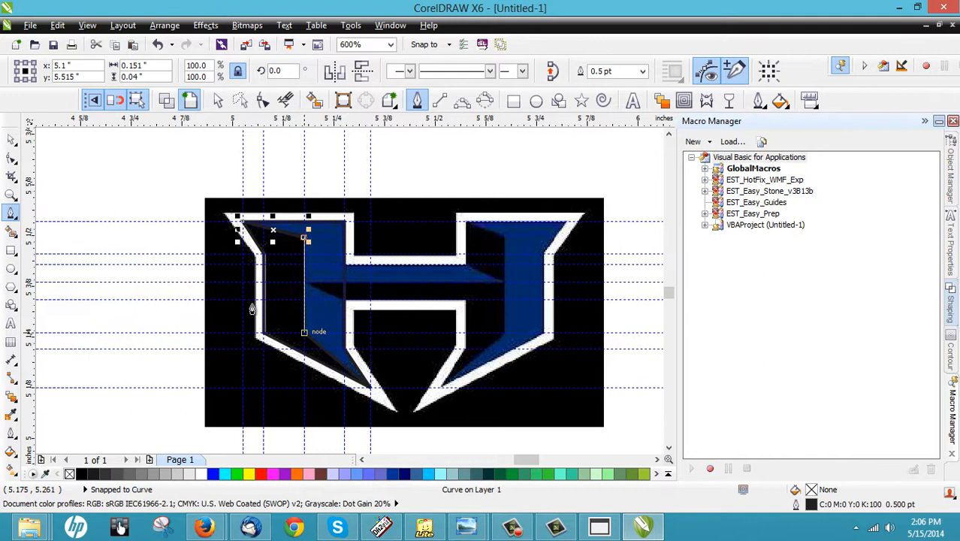
click(304, 331)
key(space)
Draw a Pen line from the outline's inner corner below the crossbar to the notch, and about 0.247 inches along the crossbar's lower blue edge.
scroll(312, 302, up, 1)
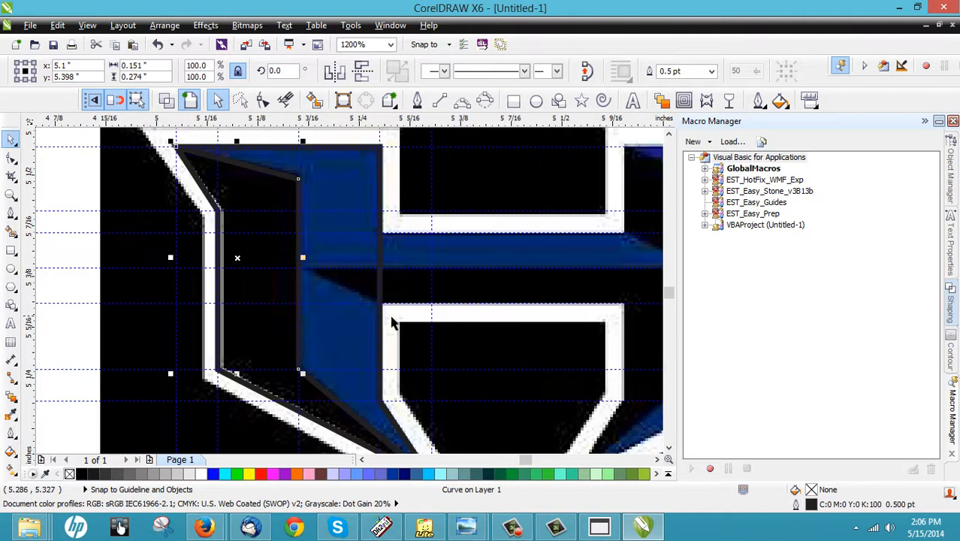
key(space)
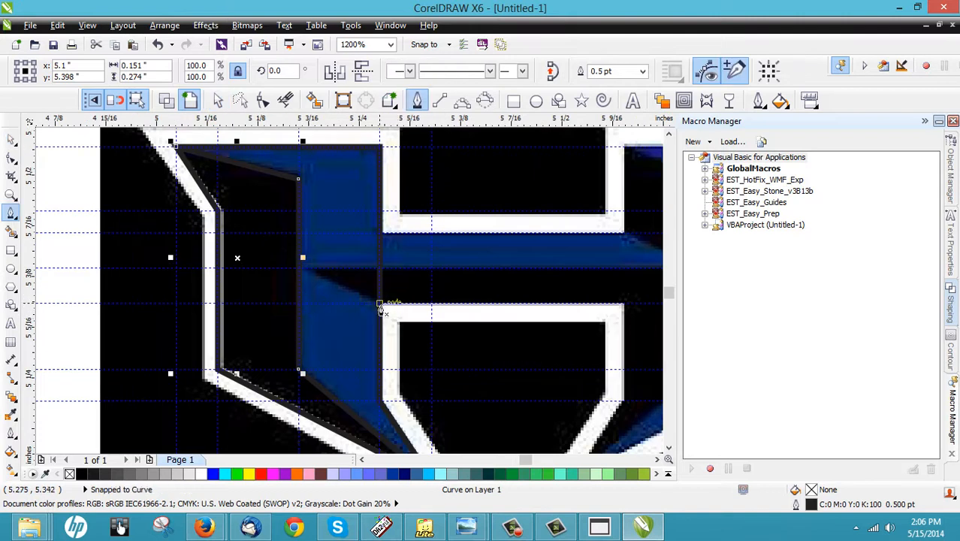
click(380, 306)
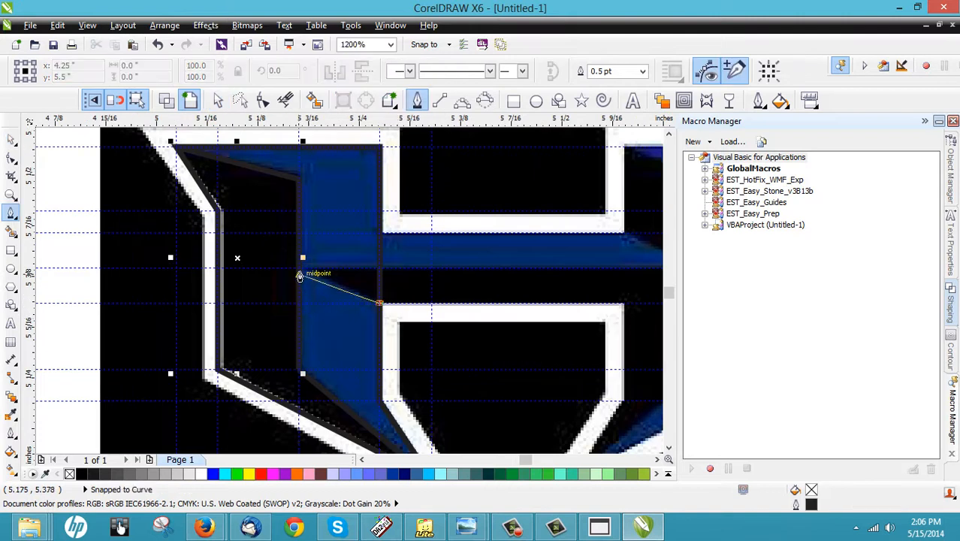
click(298, 268)
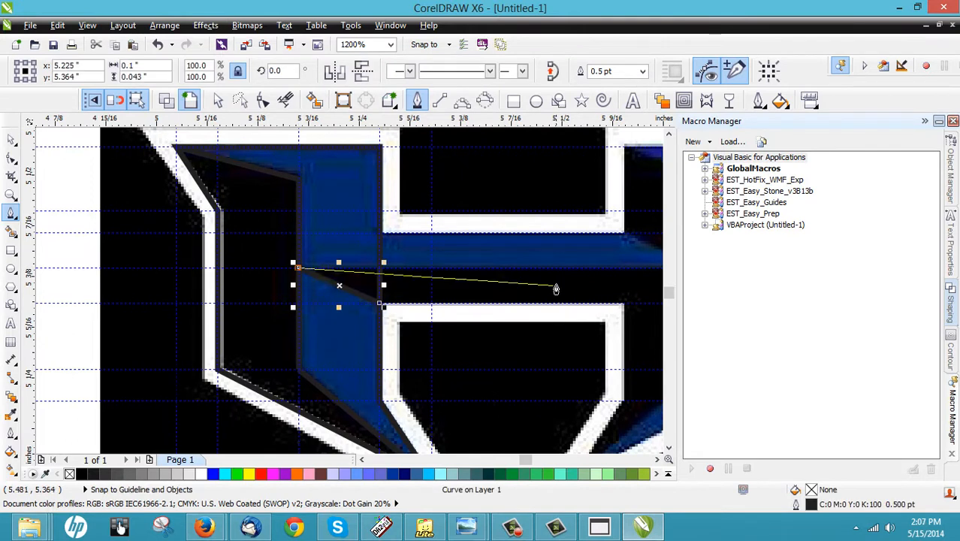
click(502, 264)
key(space)
key(F3)
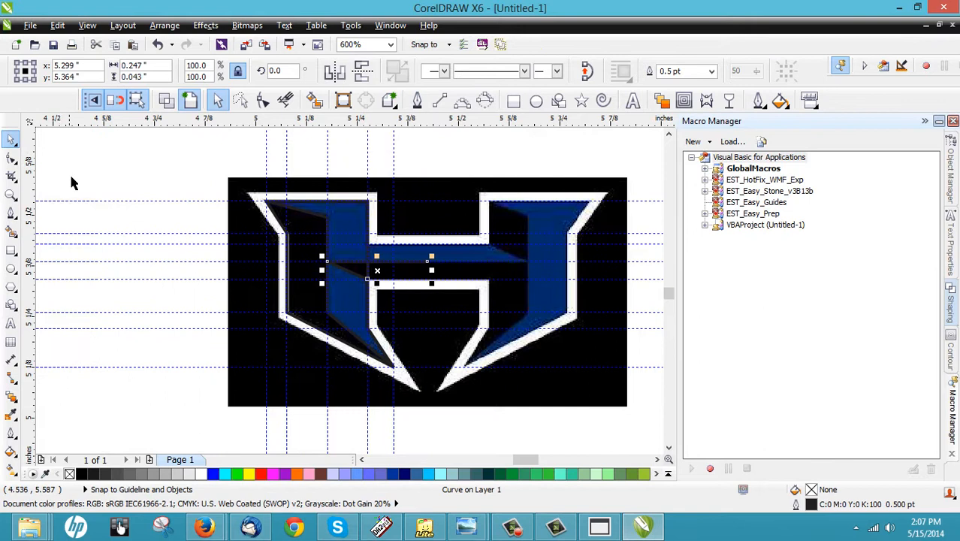
click(217, 213)
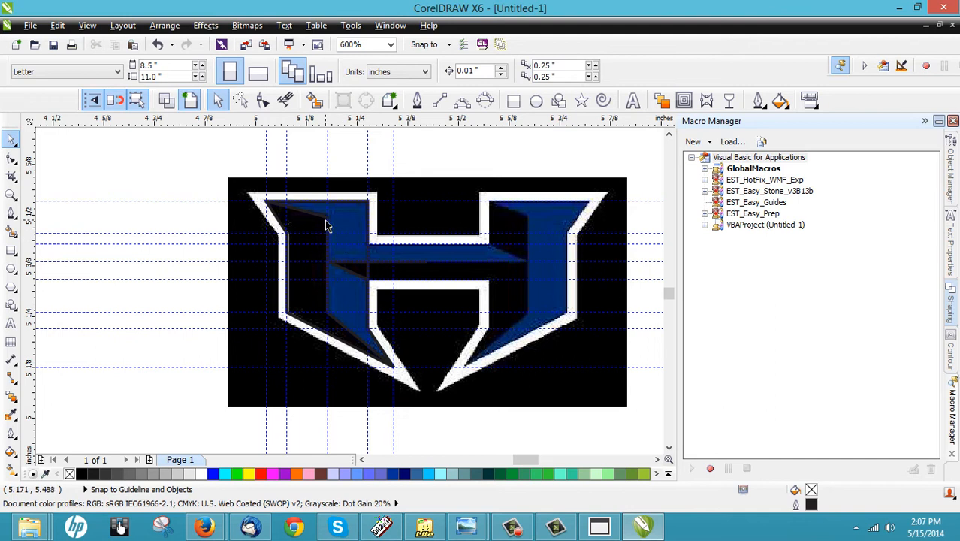
Smart Fill the upper and lower blue areas of the left leg with C100 M100 blue and a 0.5 pt outline.
click(314, 100)
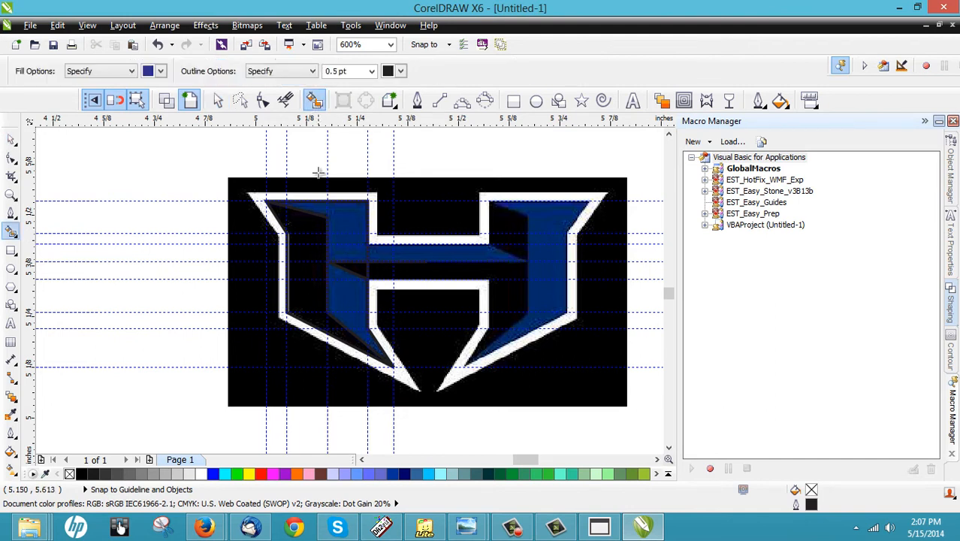
click(347, 224)
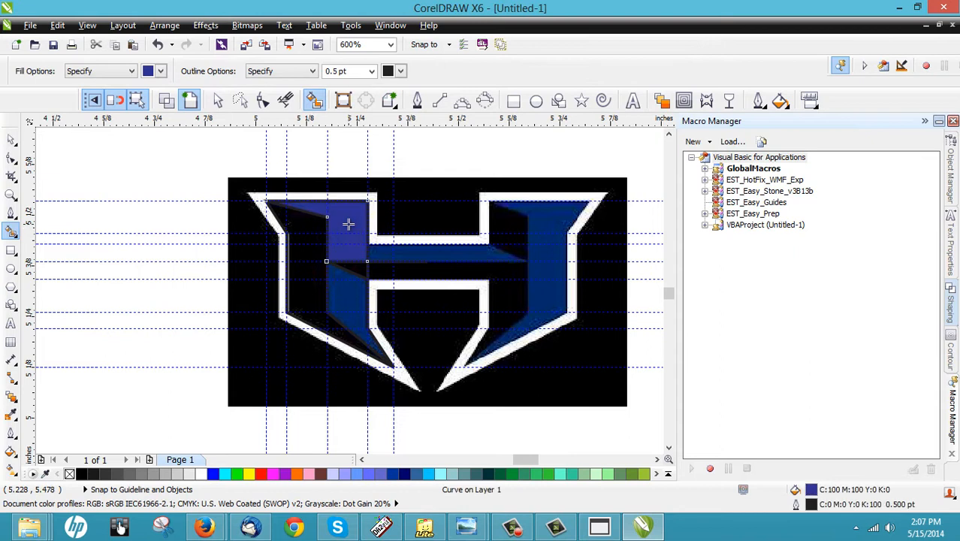
click(353, 293)
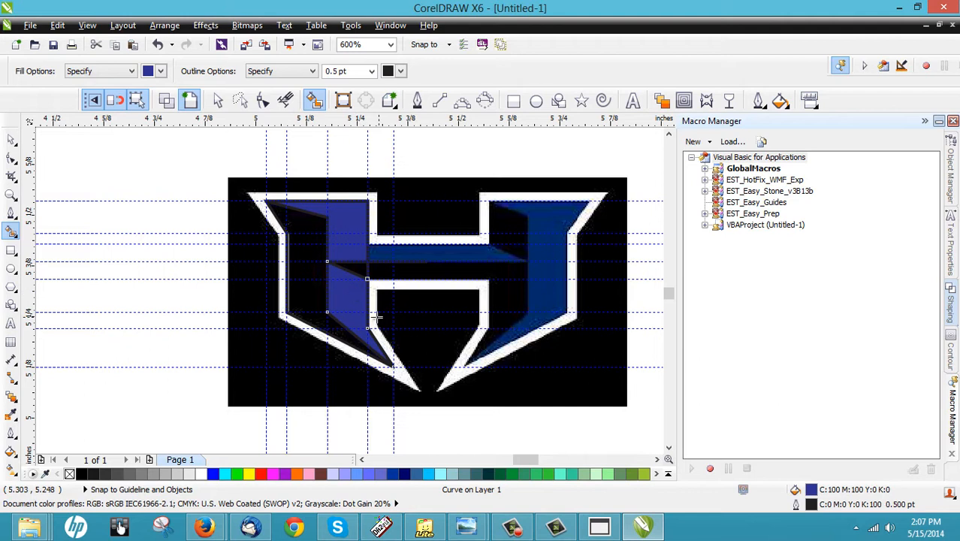
Smart Fill the left leg's outer black shadow area with 10% black, keeping the 0.5 pt outline.
click(158, 75)
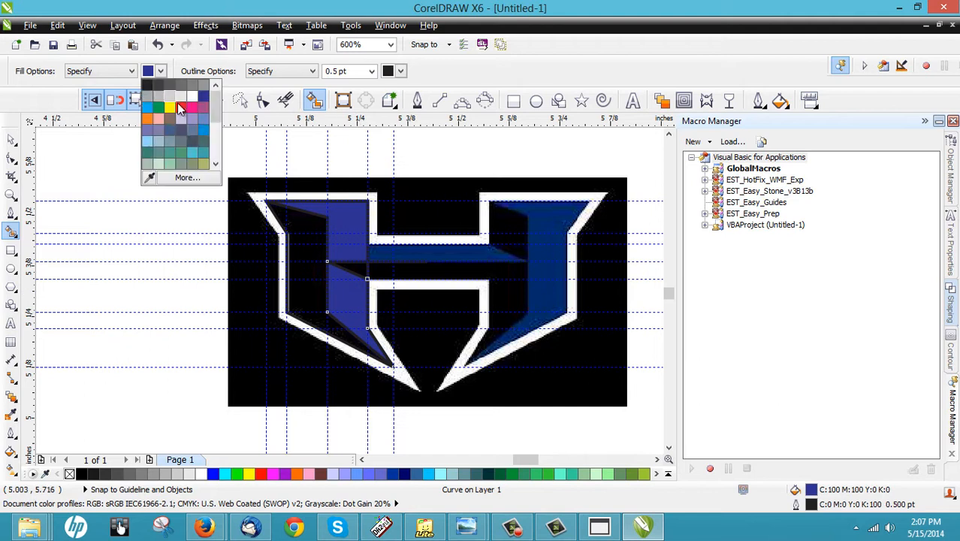
click(185, 104)
click(311, 226)
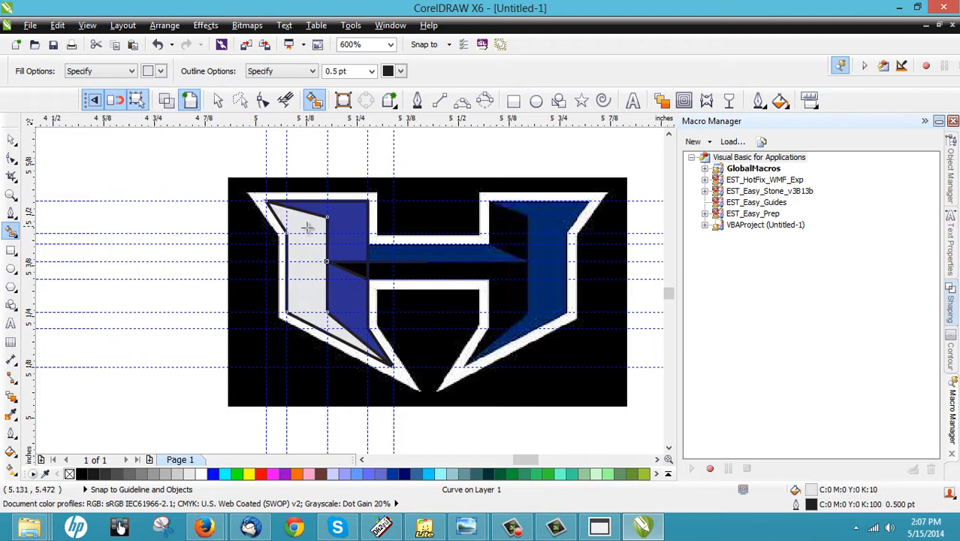
click(11, 139)
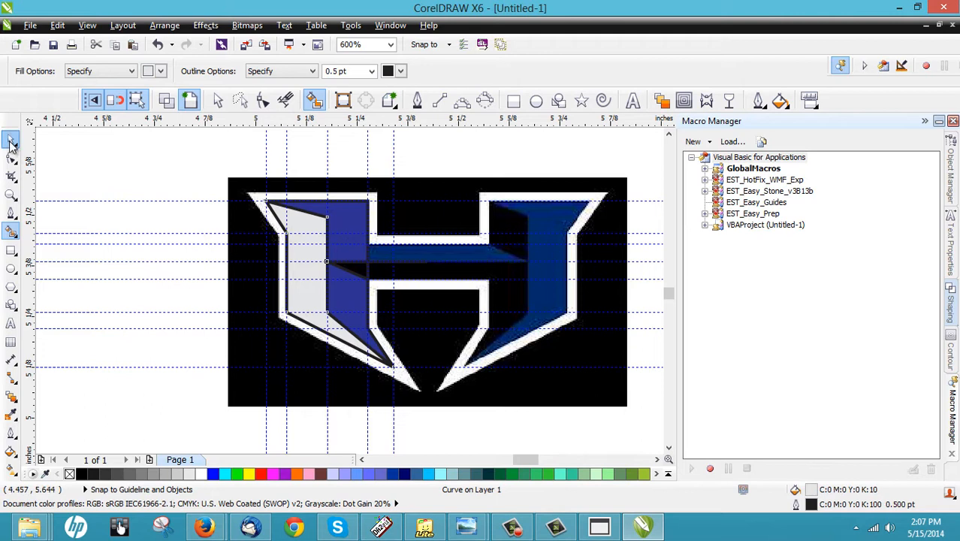
click(162, 167)
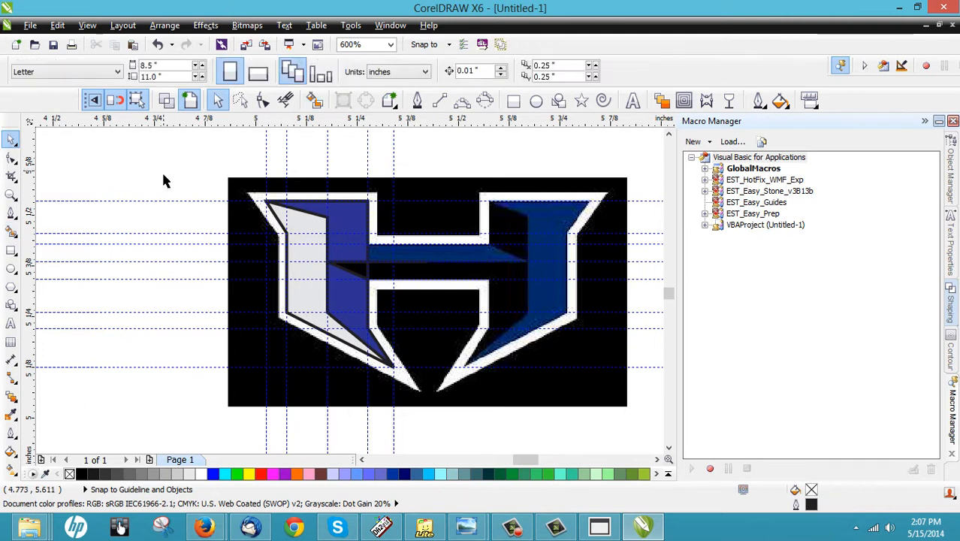
Place a copy of the left leg's three filled shapes over the right leg and mirror it horizontally.
click(344, 298)
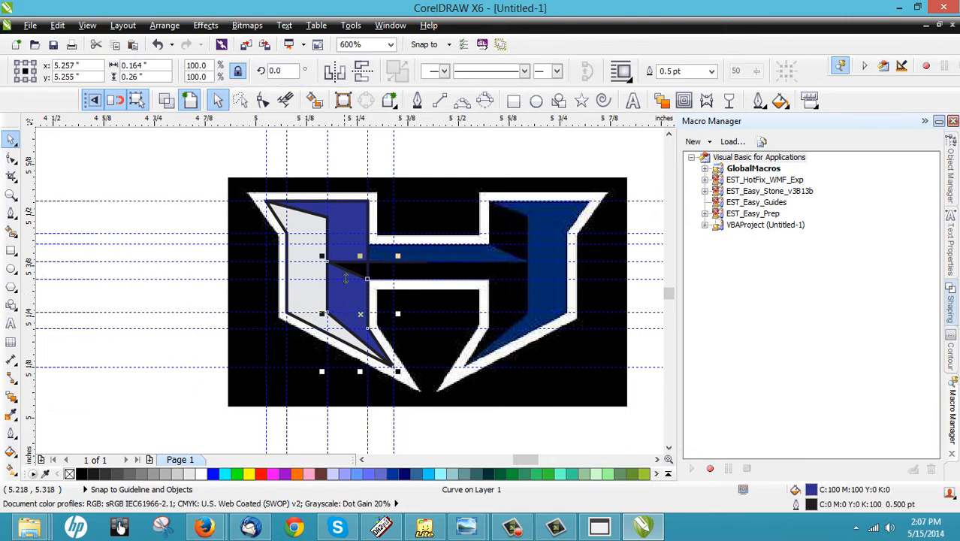
shift+click(355, 223)
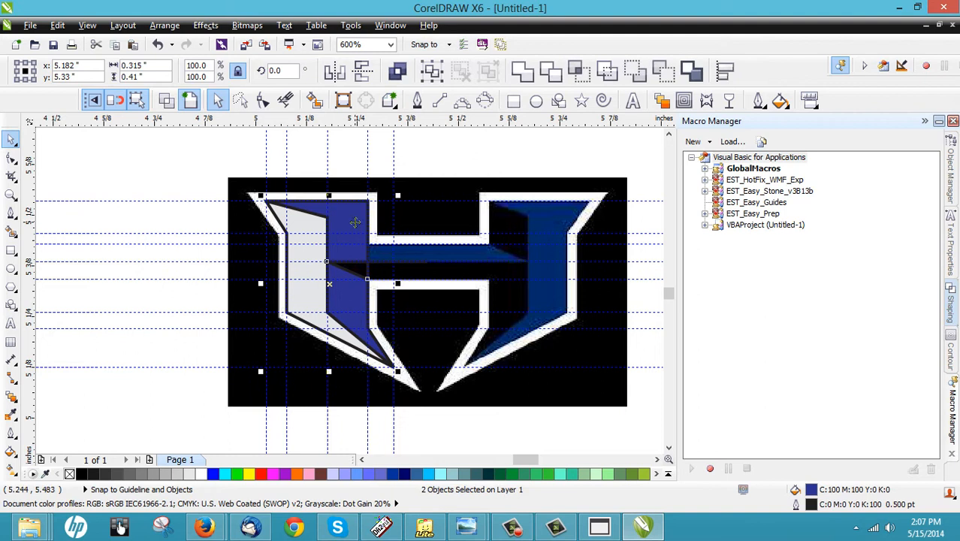
shift+click(304, 272)
drag(304, 272, 491, 291)
right_click(491, 291)
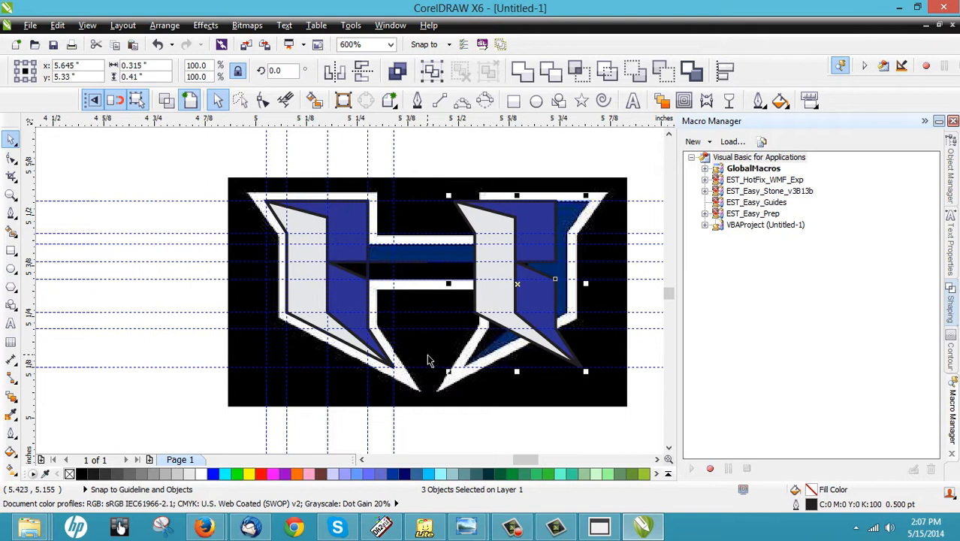
click(331, 77)
Shift the mirrored copy outward to x 5.668 inches to fit the right leg, and remove its outlines.
scroll(575, 223, up, 1)
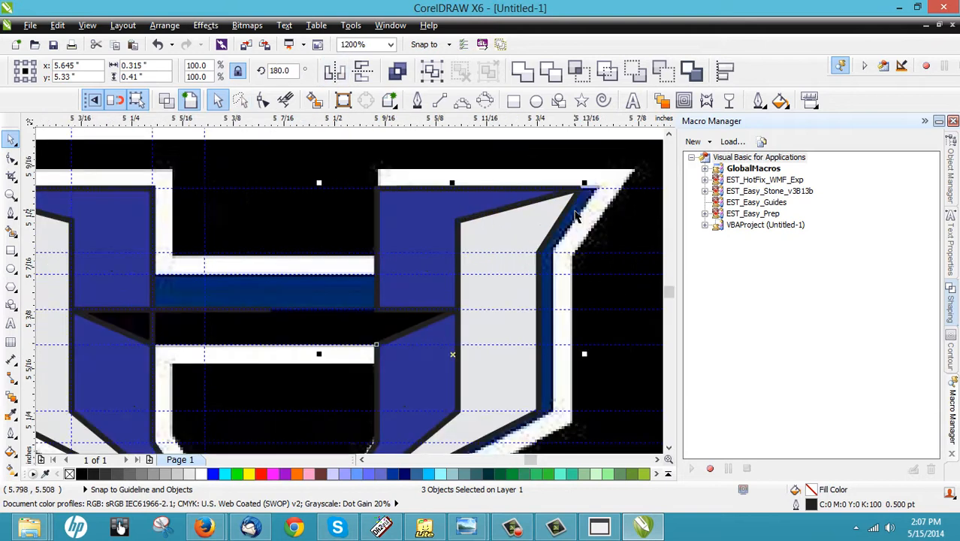
drag(567, 210, 585, 208)
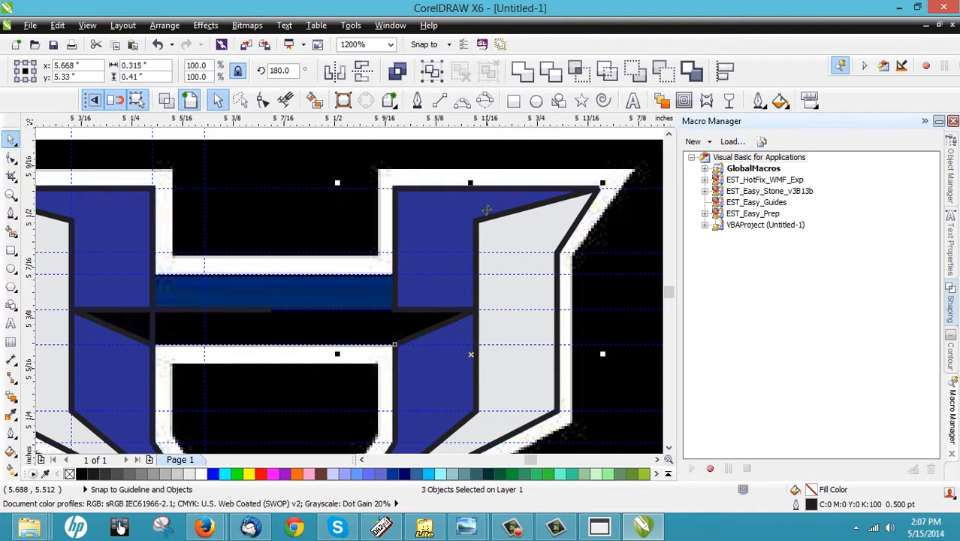
scroll(486, 209, down, 1)
scroll(466, 308, up, 1)
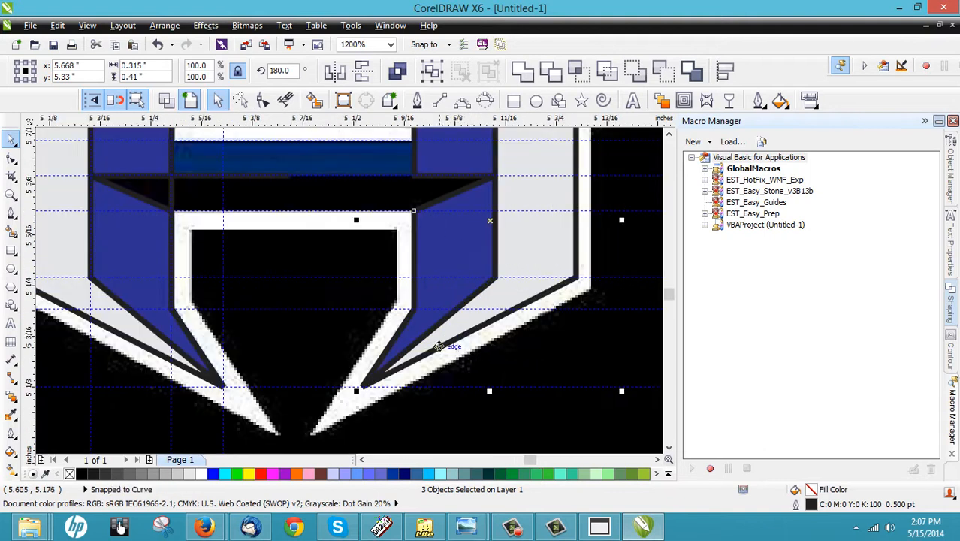
scroll(440, 345, down, 1)
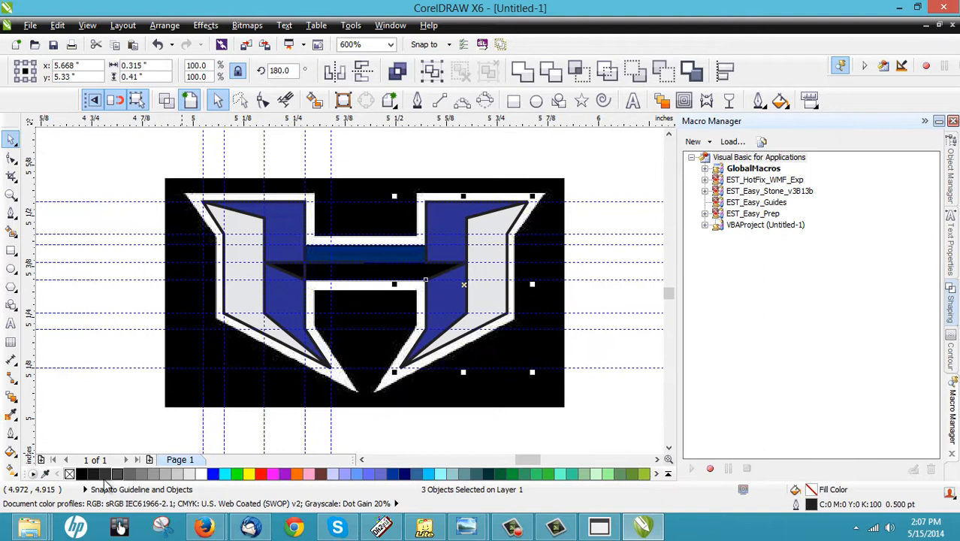
right_click(68, 475)
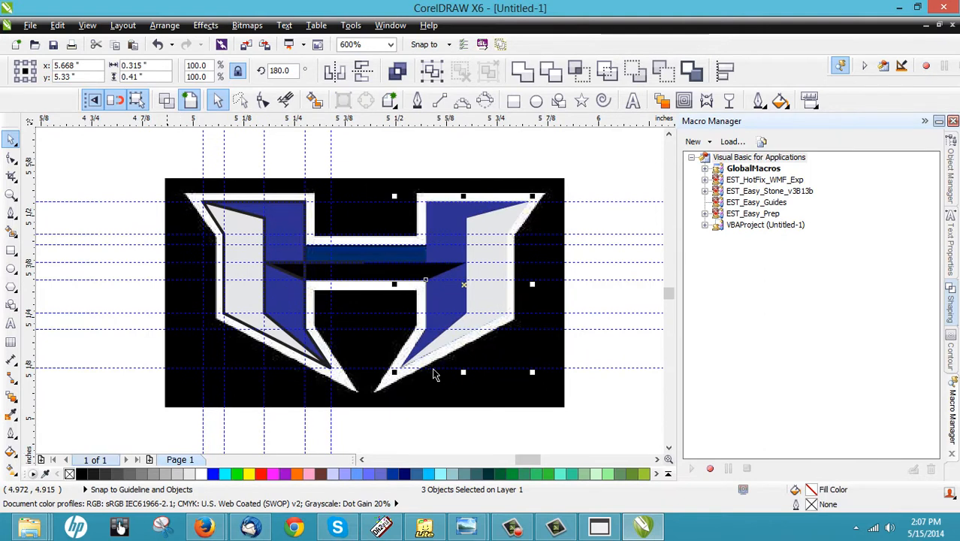
click(634, 327)
scroll(527, 245, up, 1)
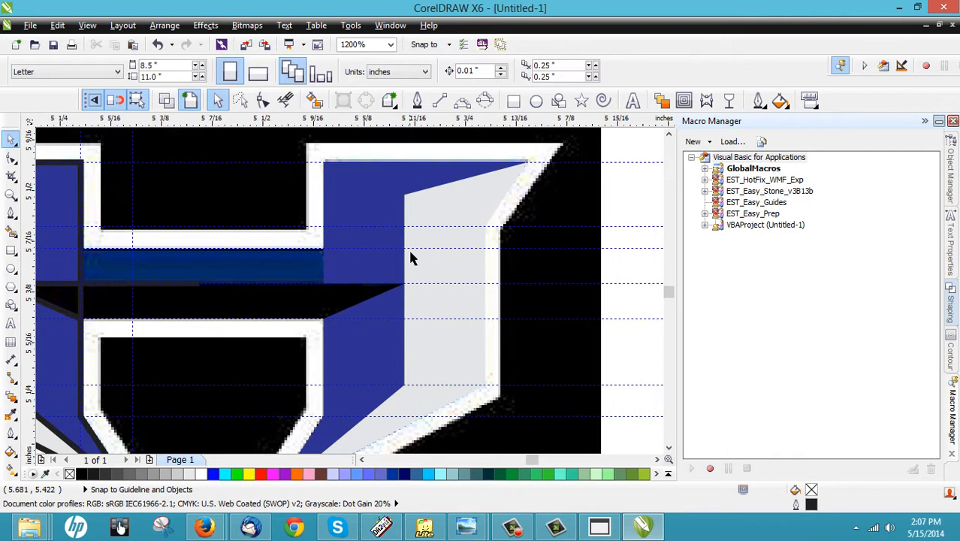
click(456, 214)
drag(457, 210, 494, 268)
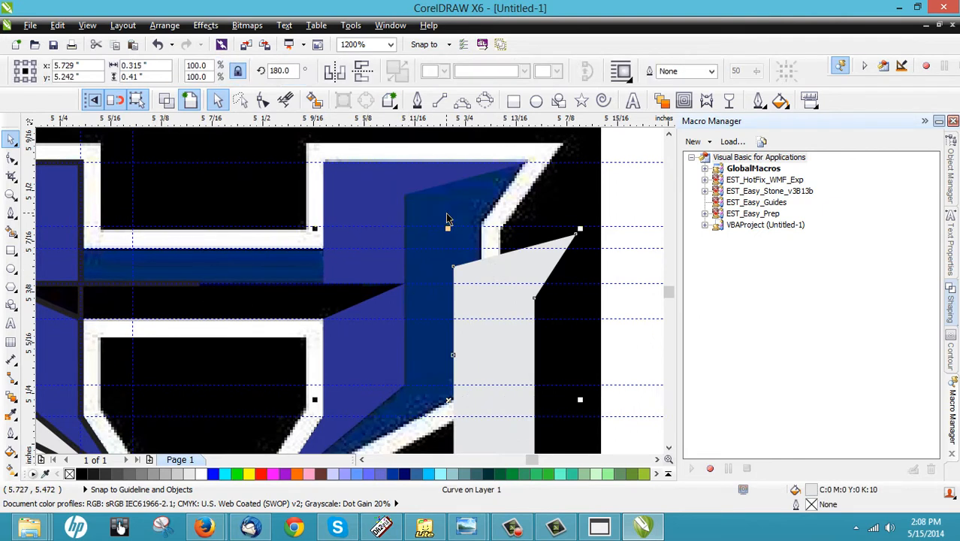
key(ctrl+z)
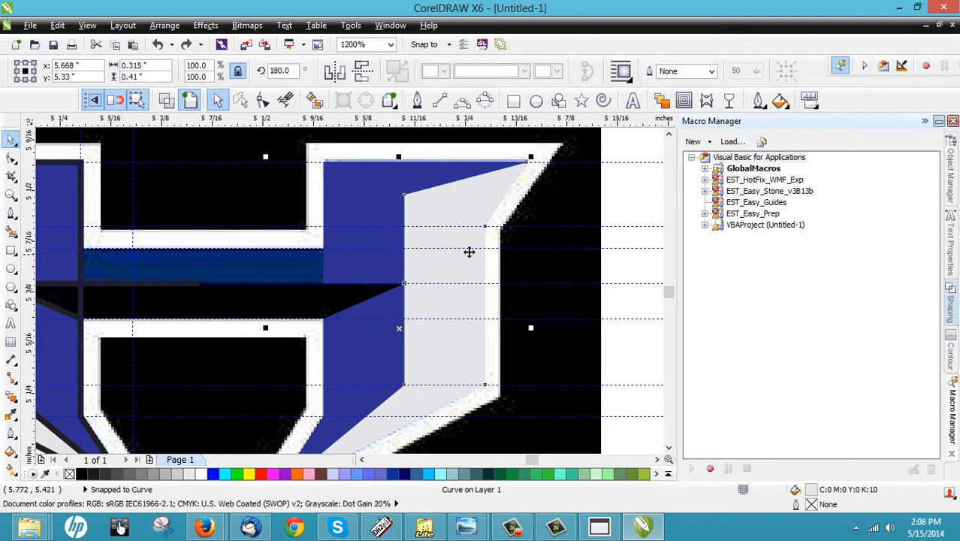
Fill the right leg's upper and lower inner shapes with #B3B3B3 grey.
click(379, 217)
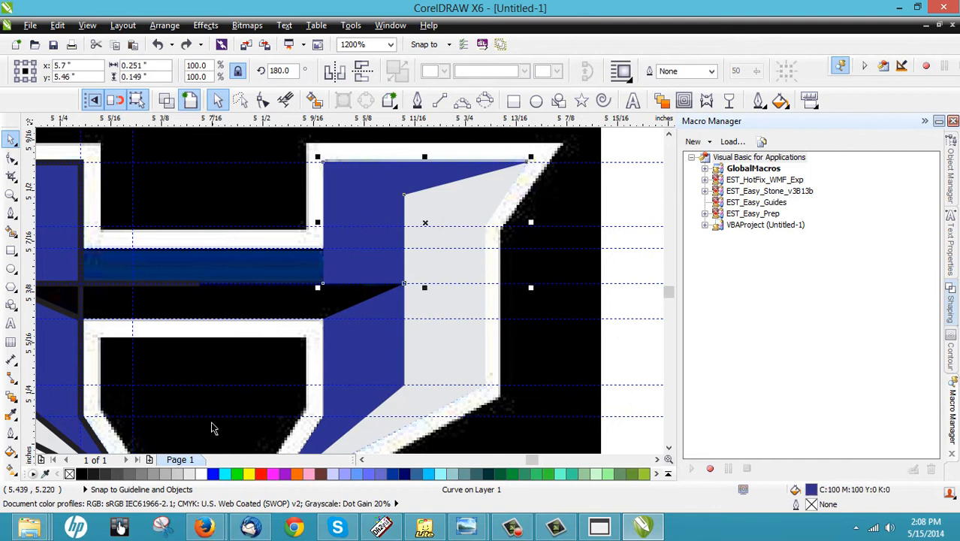
click(167, 474)
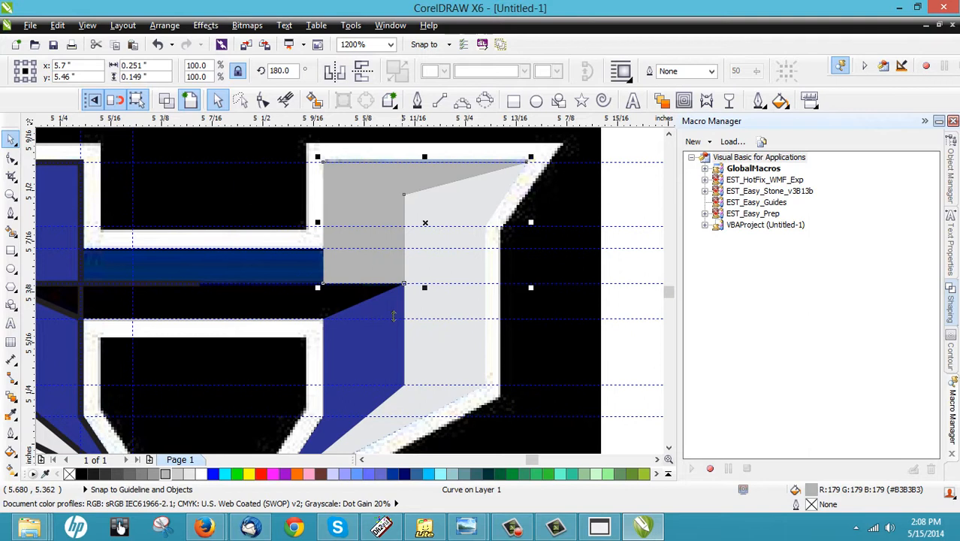
click(392, 316)
click(165, 474)
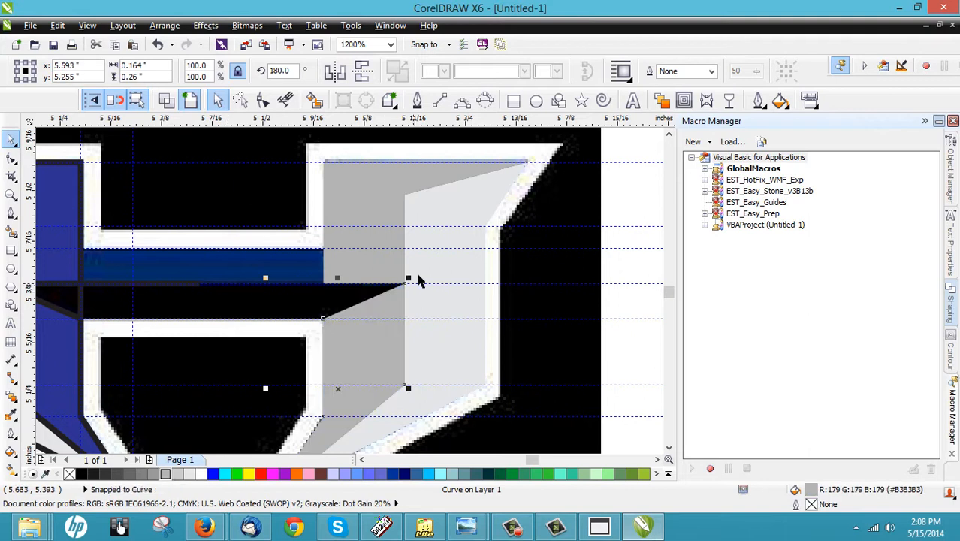
Fill the right leg's outer shape with #0000FF blue.
click(441, 269)
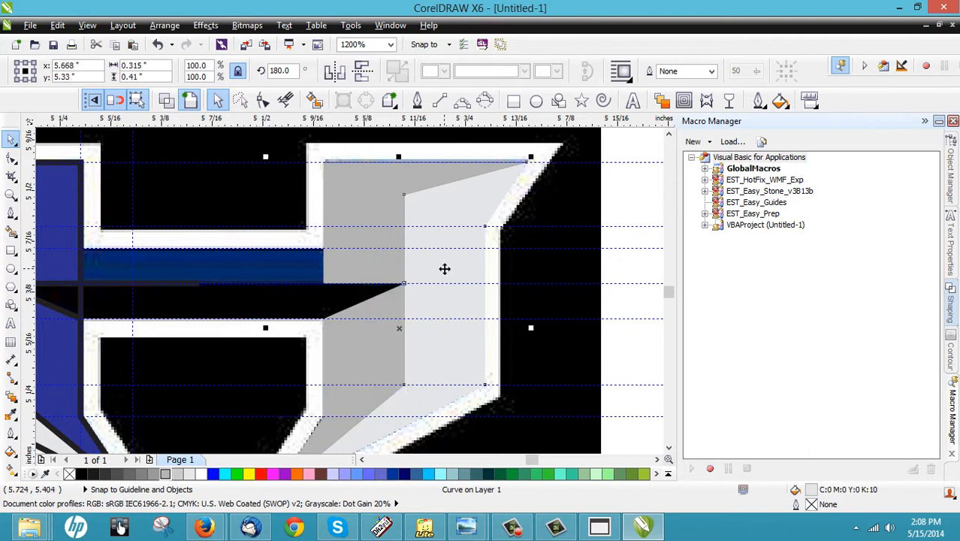
click(213, 474)
scroll(419, 338, down, 1)
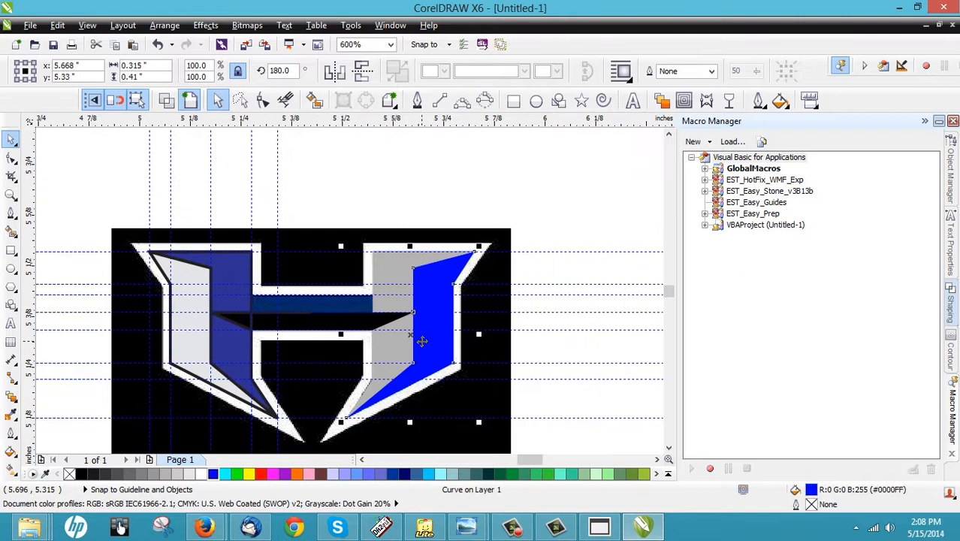
click(545, 347)
Fill the left leg's upper and lower inner shapes with #0000FF blue.
scroll(215, 322, up, 1)
click(225, 287)
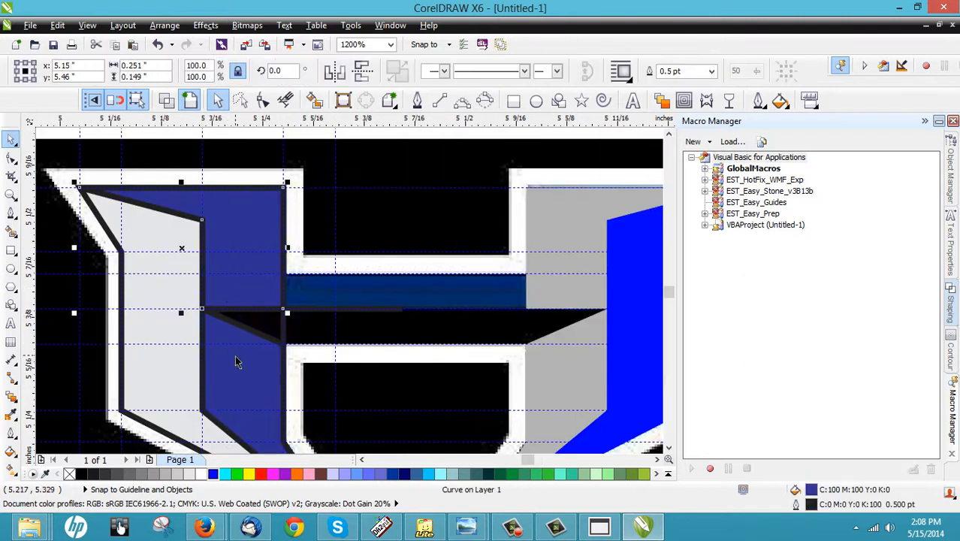
click(212, 475)
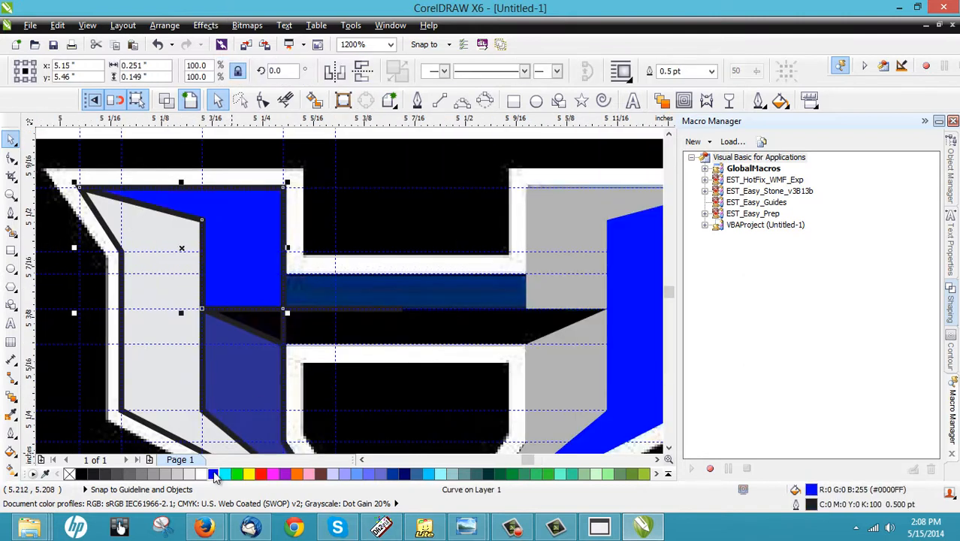
click(259, 388)
click(213, 475)
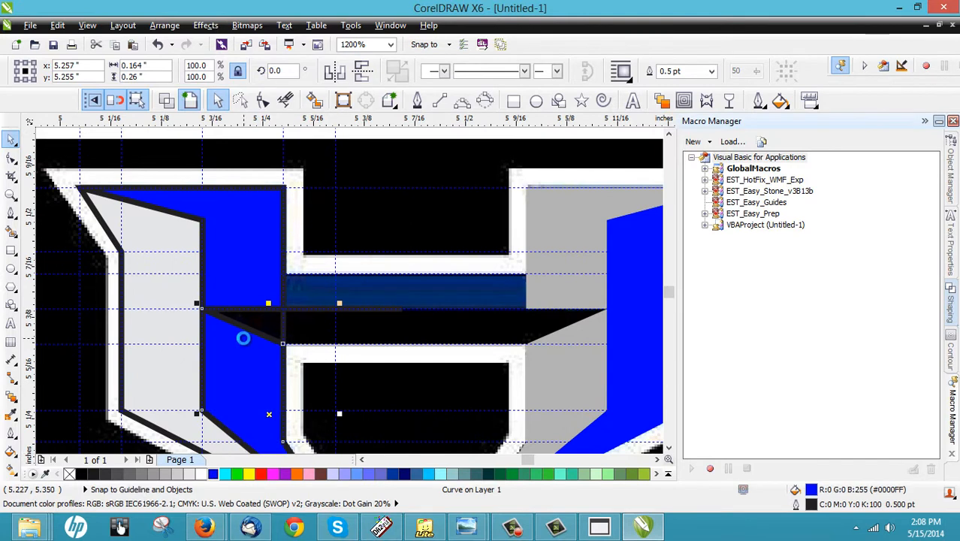
Fill the left leg's outer shape with #B3B3B3 grey.
scroll(227, 348, down, 1)
click(189, 355)
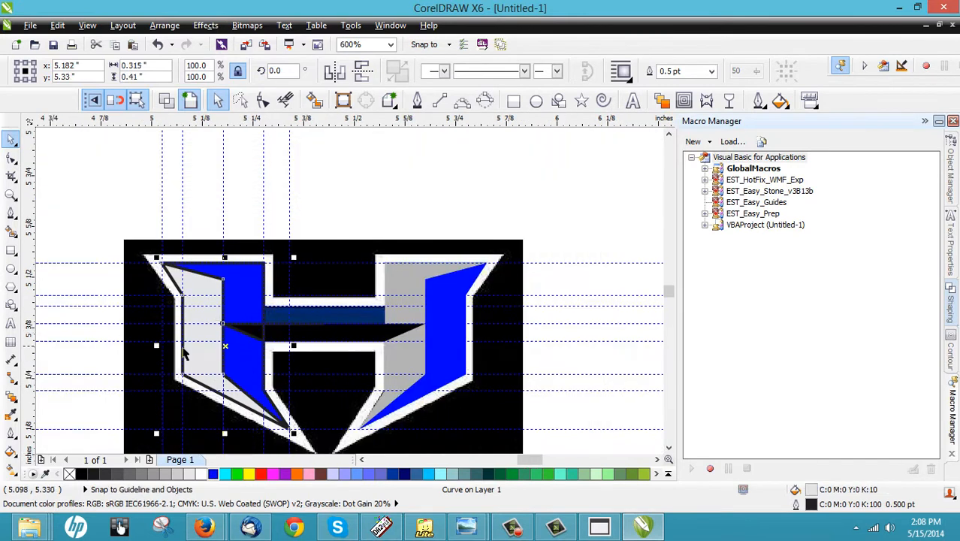
click(167, 474)
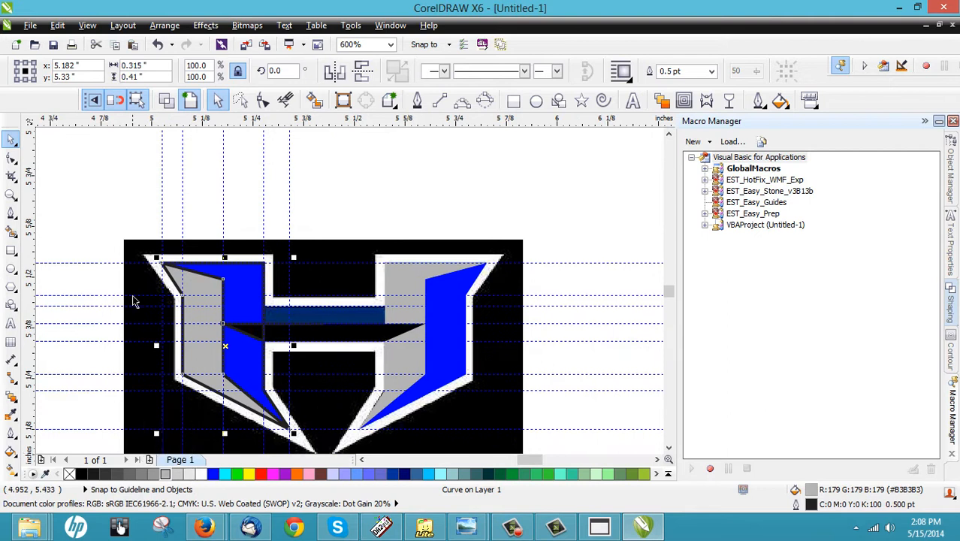
click(90, 211)
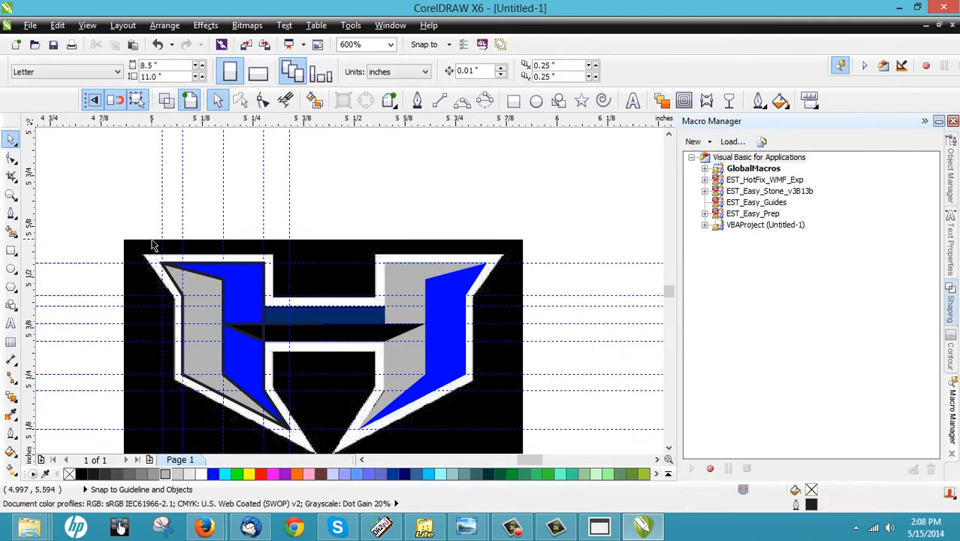
Place a copy of all six leg shapes on the blank area below and right of the bitmap, around x 6.519, y 4.816 inches.
click(202, 288)
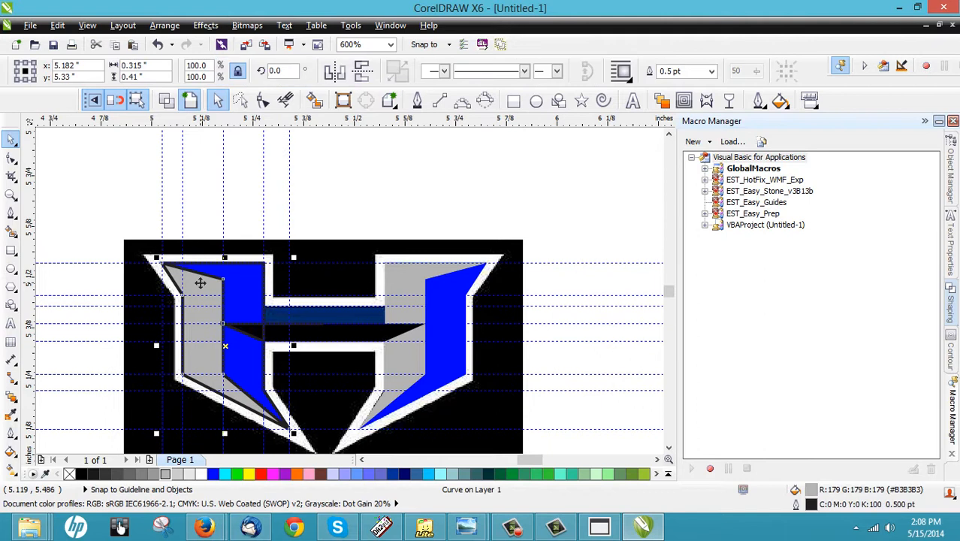
shift+click(244, 282)
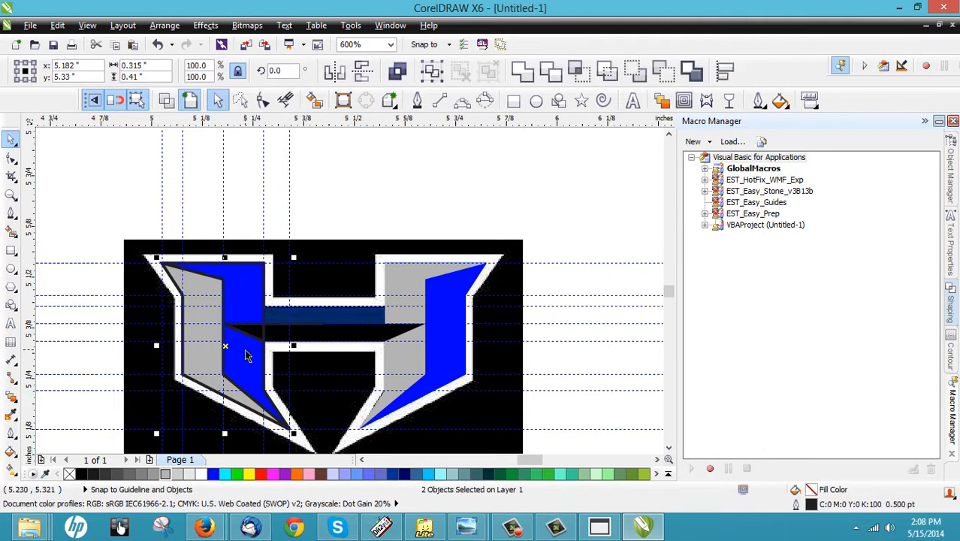
shift+click(408, 364)
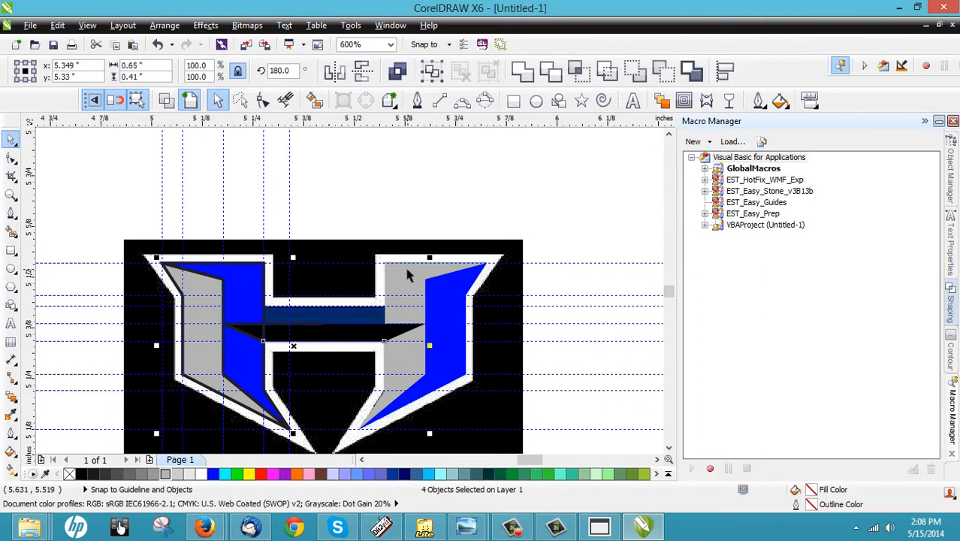
shift+click(446, 309)
shift+click(432, 325)
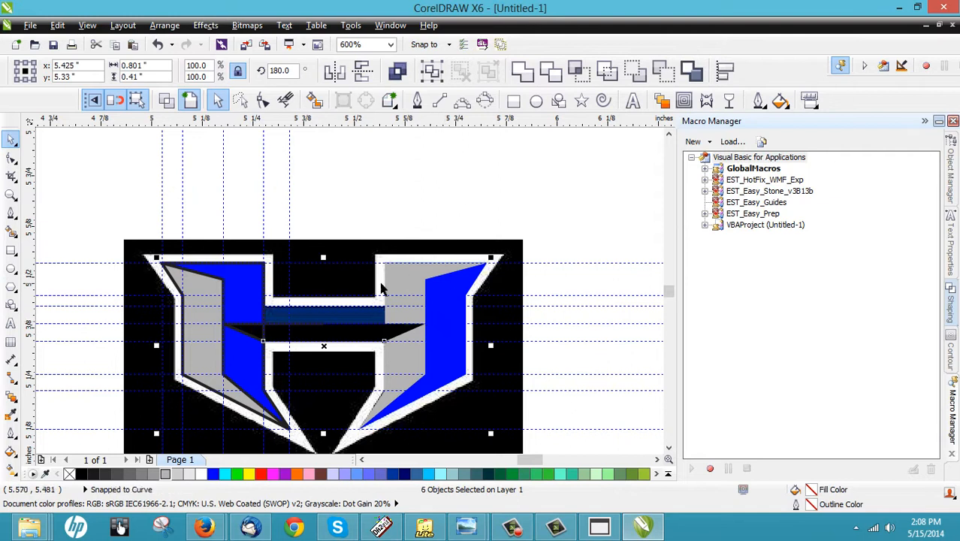
scroll(380, 282, down, 2)
drag(351, 315, 575, 426)
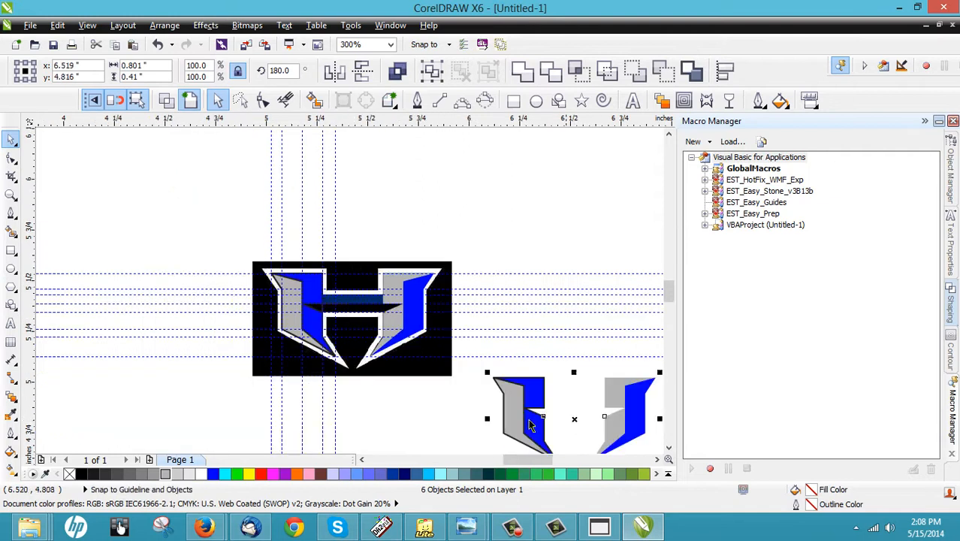
click(467, 423)
scroll(365, 338, down, 2)
scroll(443, 384, up, 2)
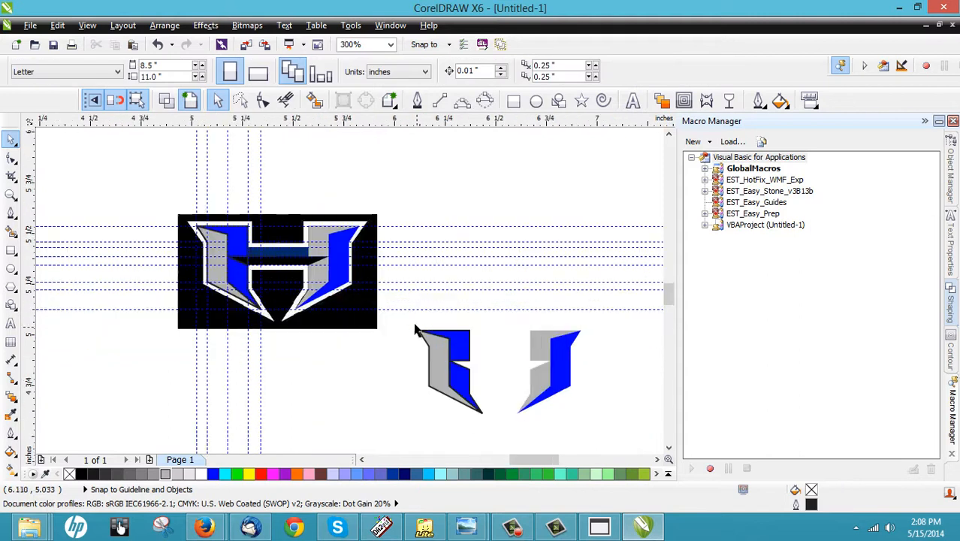
Remove the outlines from all six copied leg shapes.
drag(403, 315, 617, 442)
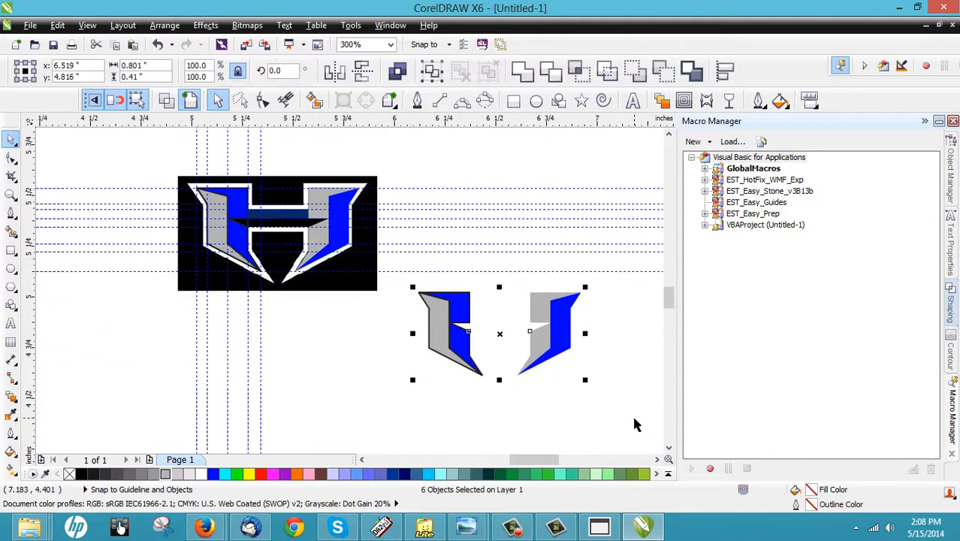
right_click(69, 473)
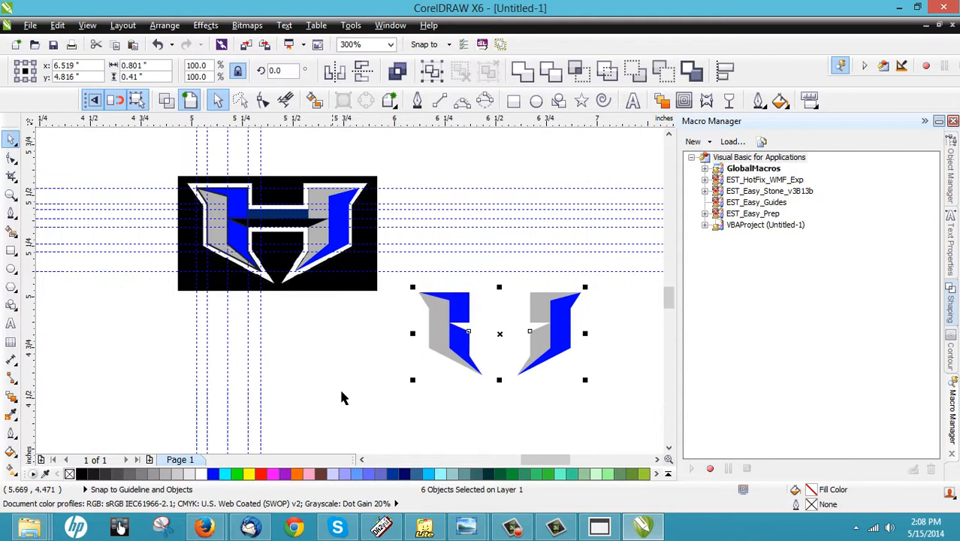
click(357, 386)
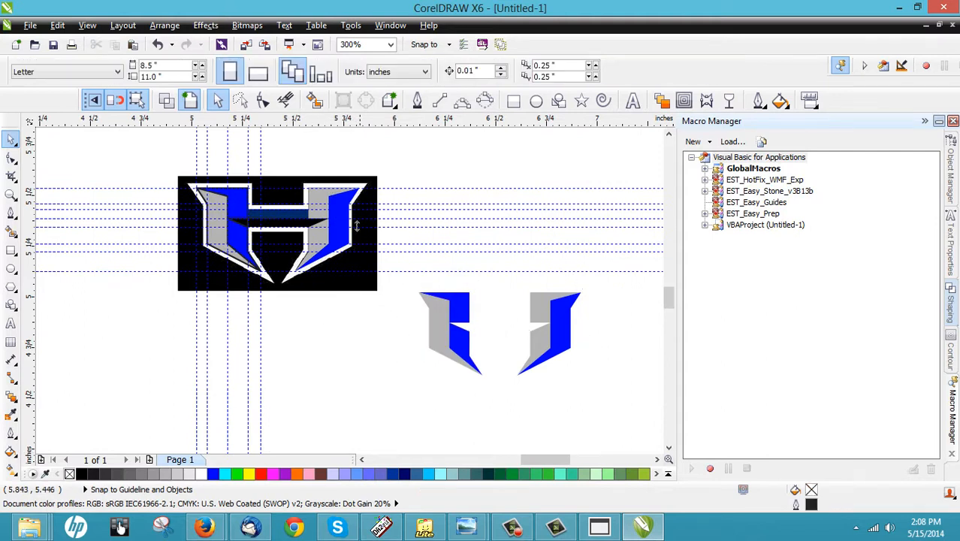
Lock the H logo bitmap and place an untraced copy of it on the blank area below.
right_click(362, 265)
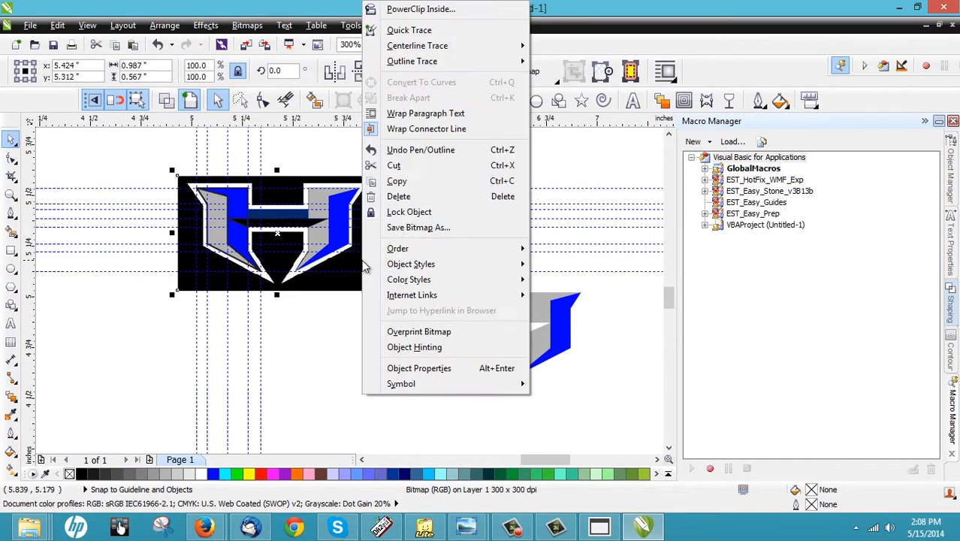
click(409, 212)
right_click(353, 426)
drag(342, 406, 354, 428)
click(431, 427)
scroll(409, 422, up, 1)
scroll(410, 429, down, 1)
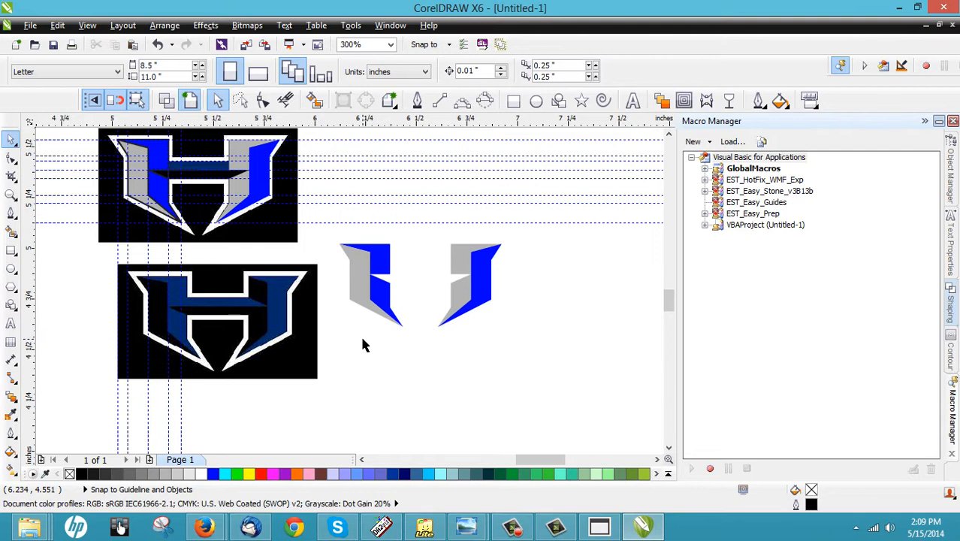
scroll(362, 344, up, 1)
scroll(362, 346, down, 1)
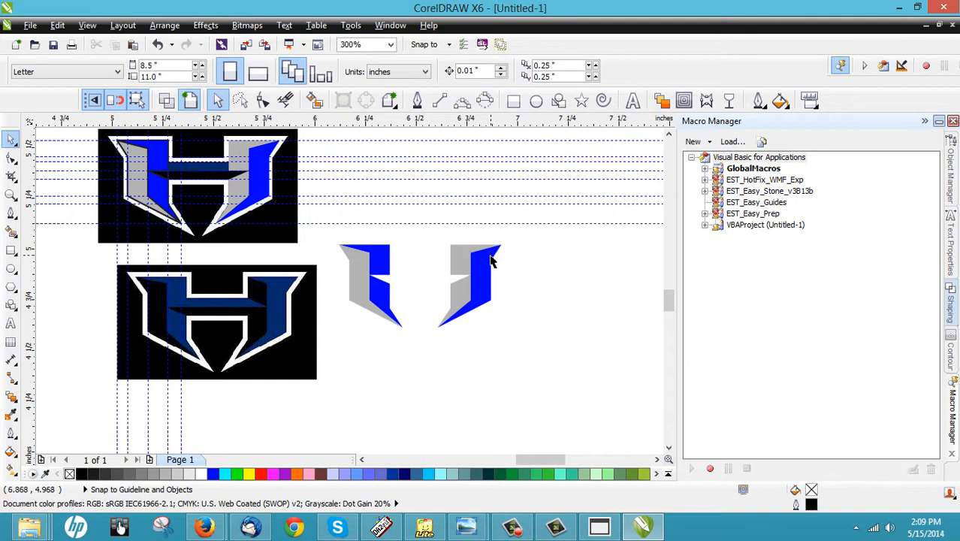
scroll(466, 261, up, 1)
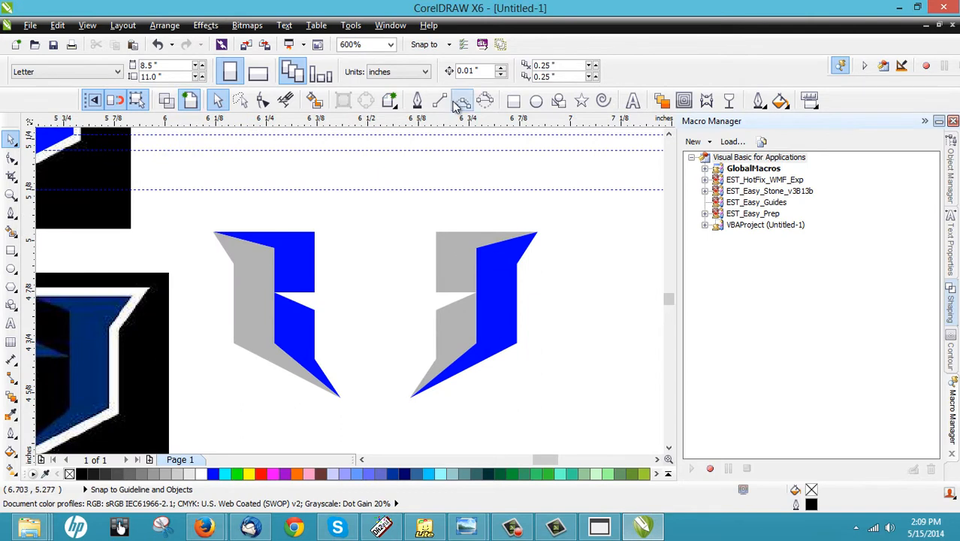
click(417, 100)
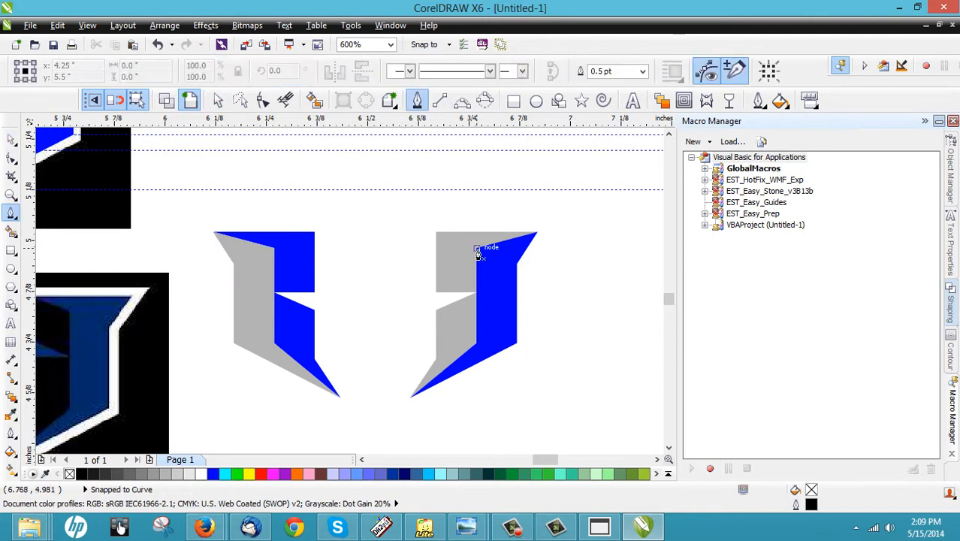
click(484, 246)
key(ctrl+z)
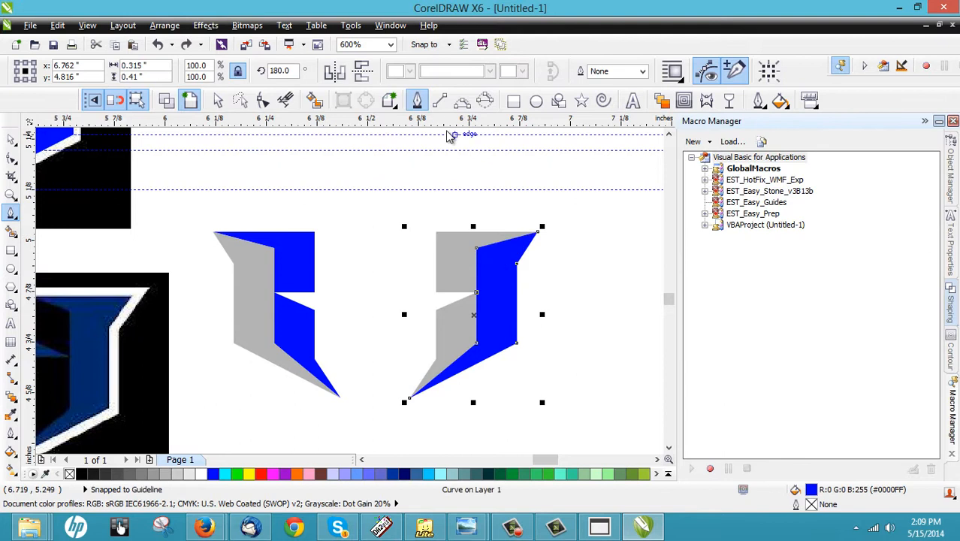
Draw a two-point line, about 0.1 by 0.04 inches, from the right leg's upper inner blue corner to the grey shape's top inner corner.
click(441, 103)
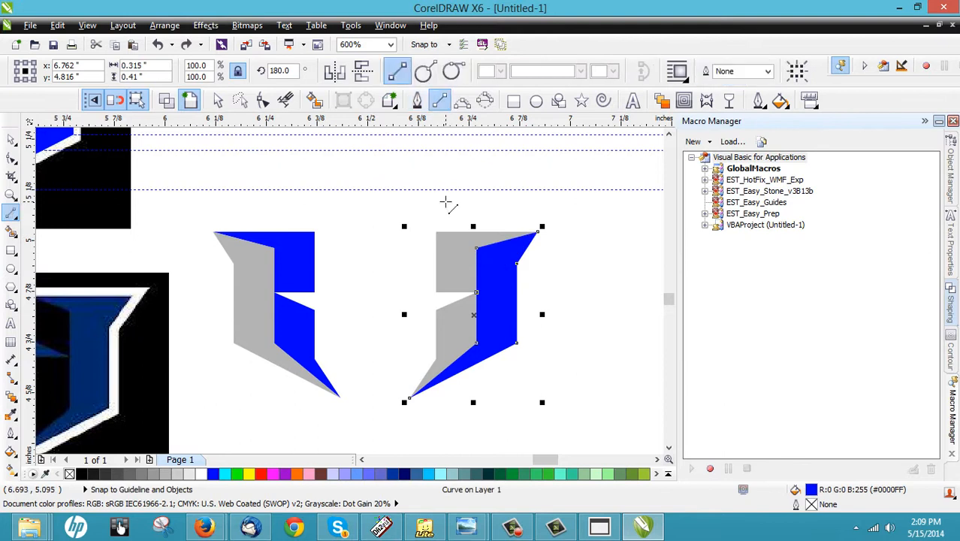
click(449, 247)
click(477, 247)
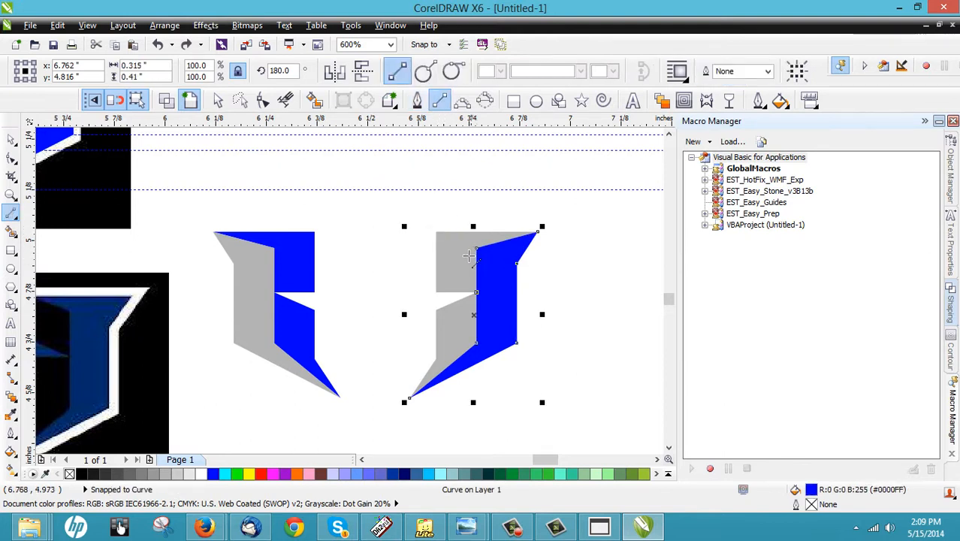
drag(476, 248, 433, 230)
key(space)
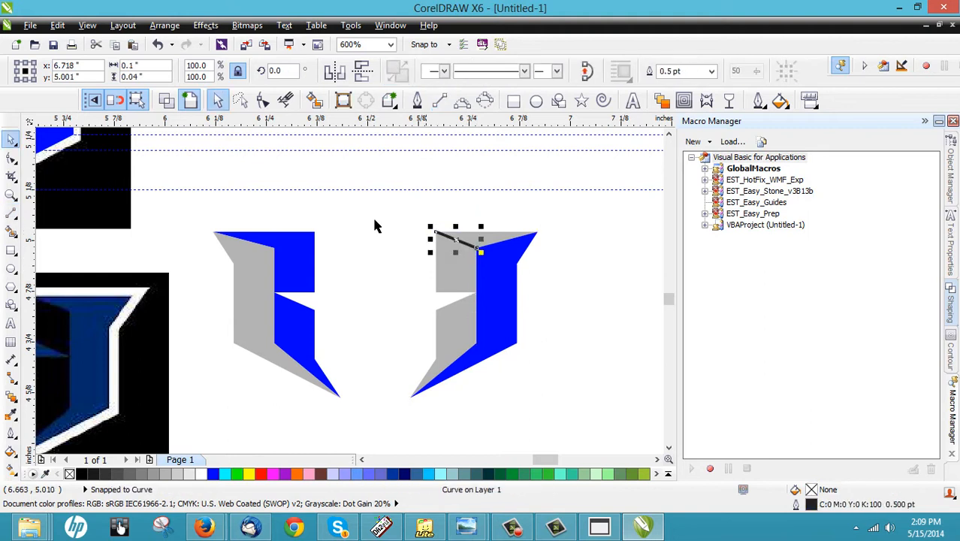
Smart-fill the triangle above the line atop the right leg, colour it #003399 and remove its outline.
click(317, 102)
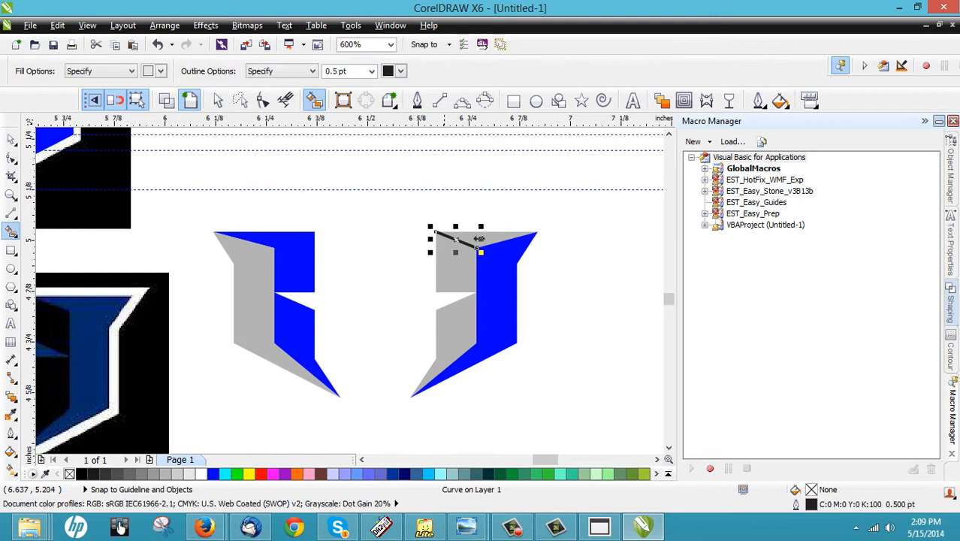
click(496, 237)
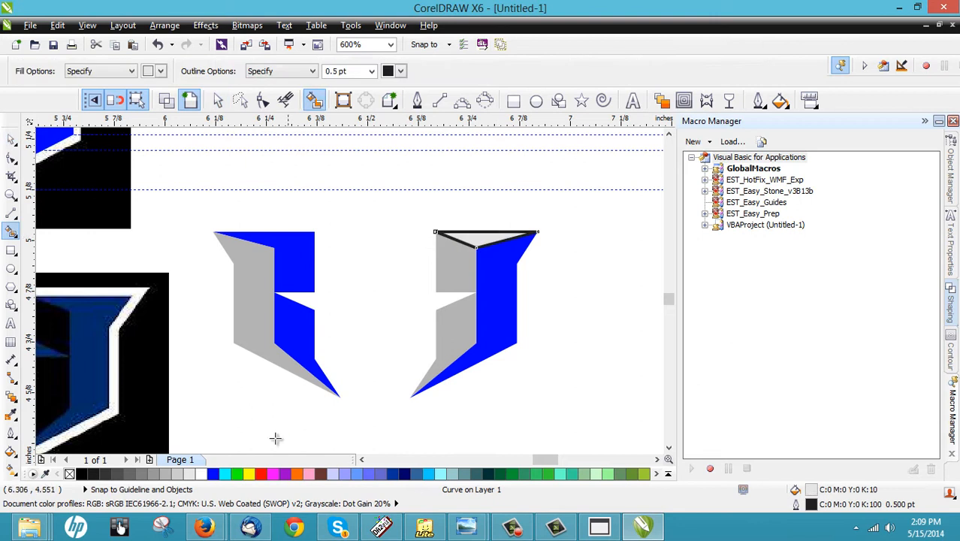
click(393, 474)
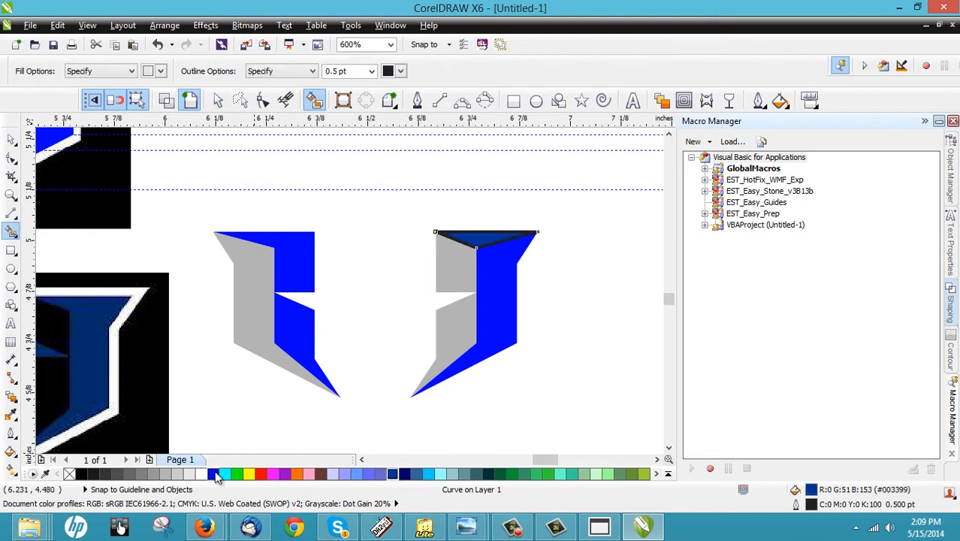
right_click(69, 474)
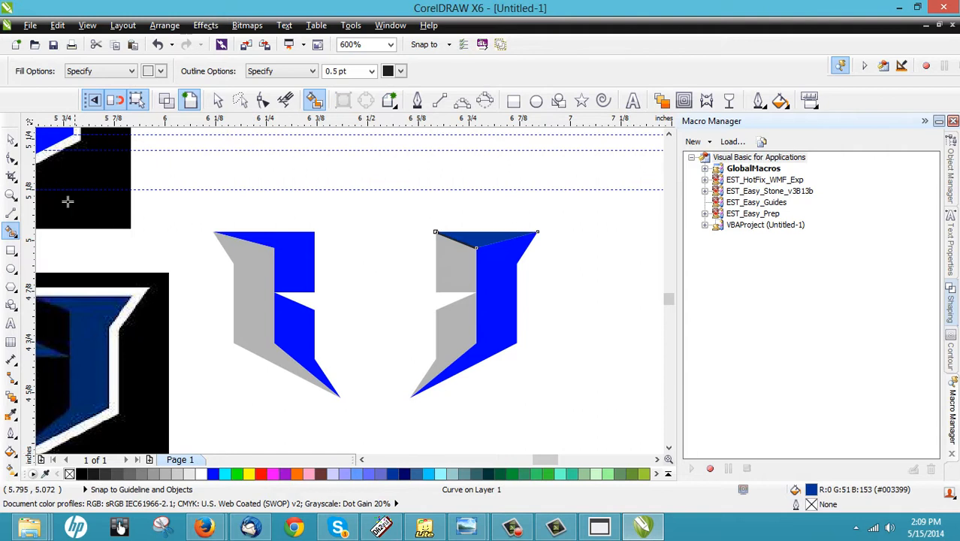
click(10, 140)
click(294, 212)
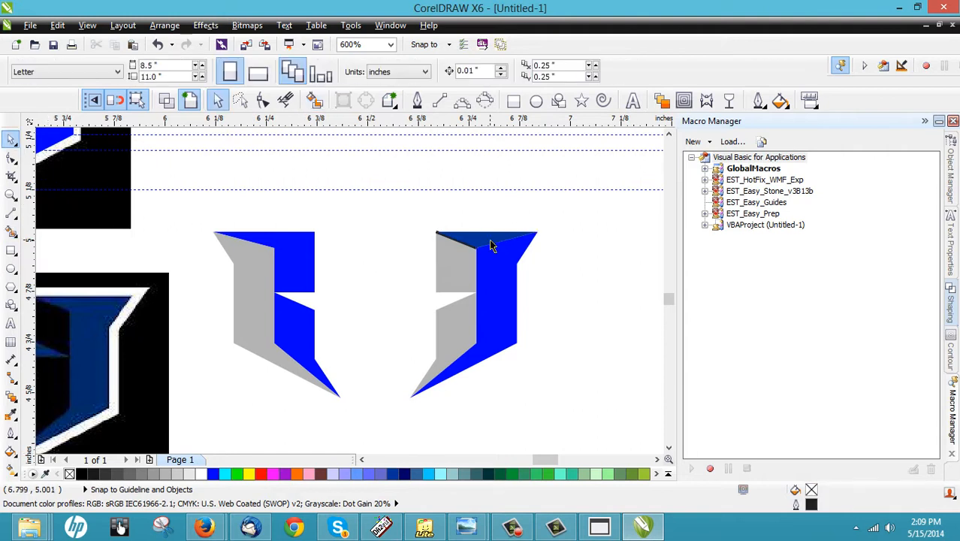
Delete the diagonal line and weld the dark blue triangle to the right leg's blue outer shape.
drag(395, 217, 490, 274)
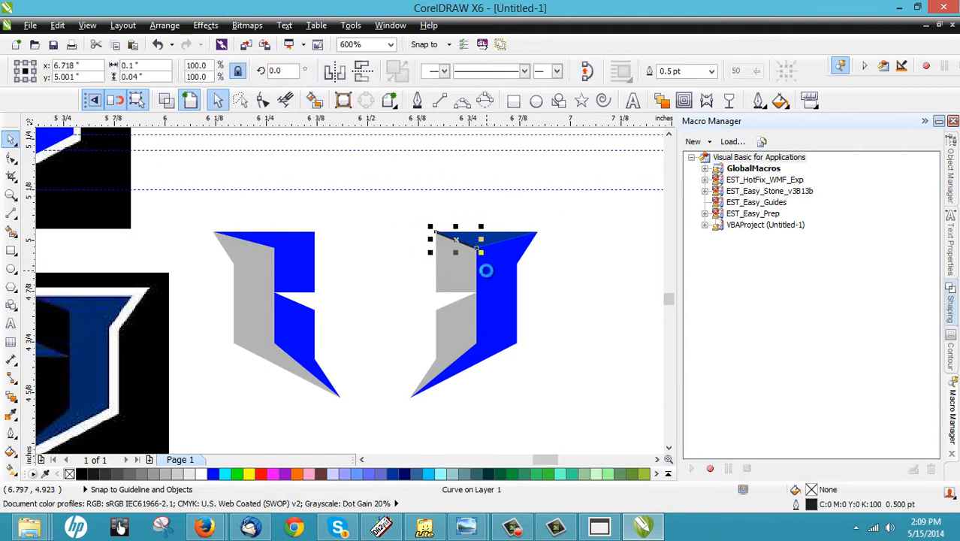
key(Escape)
click(483, 242)
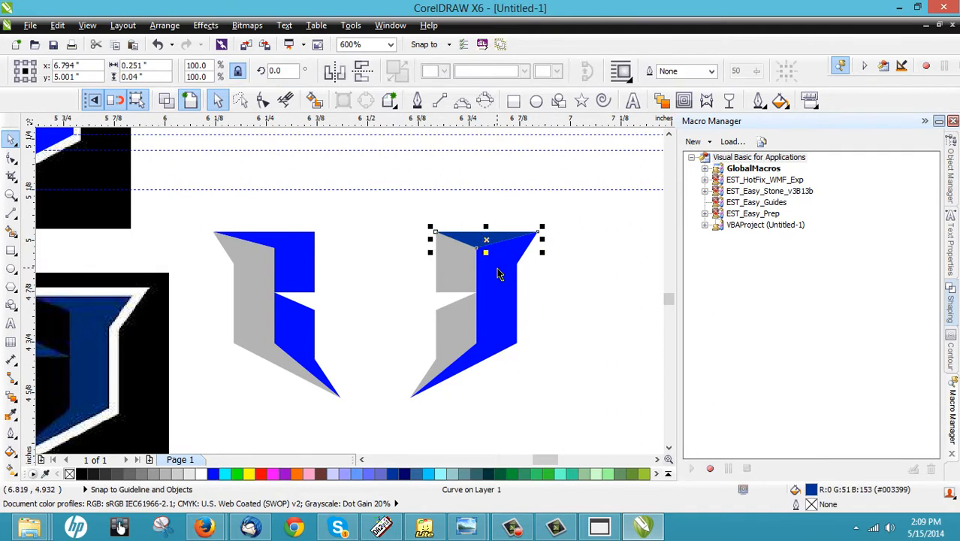
shift+click(497, 270)
click(524, 72)
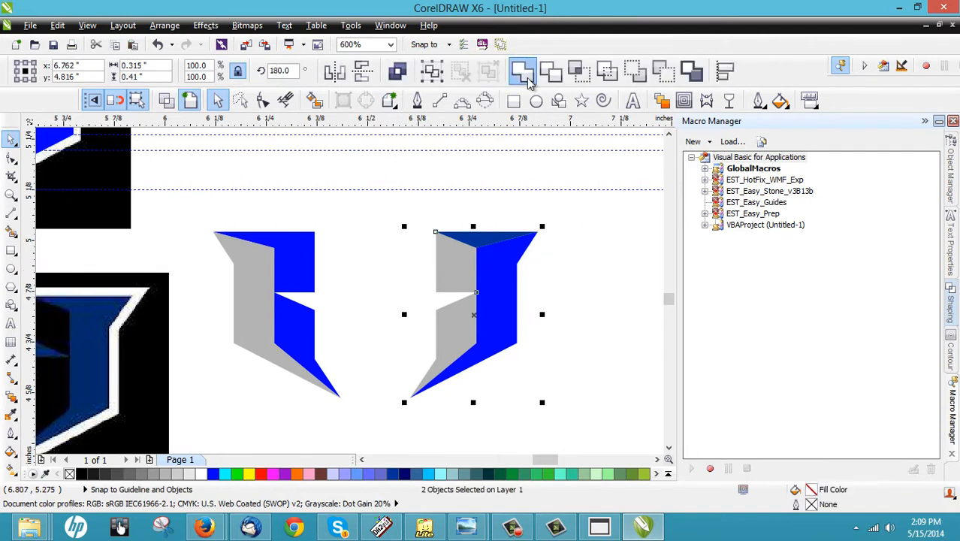
click(557, 287)
Fill the copied left leg's outer shape and the right leg's lower inner shape with #000000 black.
scroll(509, 306, down, 2)
scroll(260, 357, up, 2)
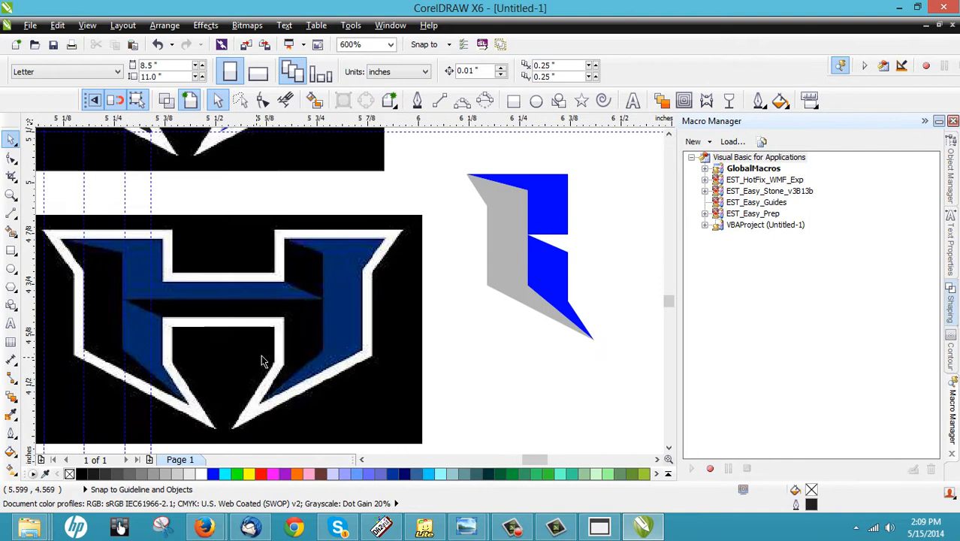
scroll(281, 300, down, 1)
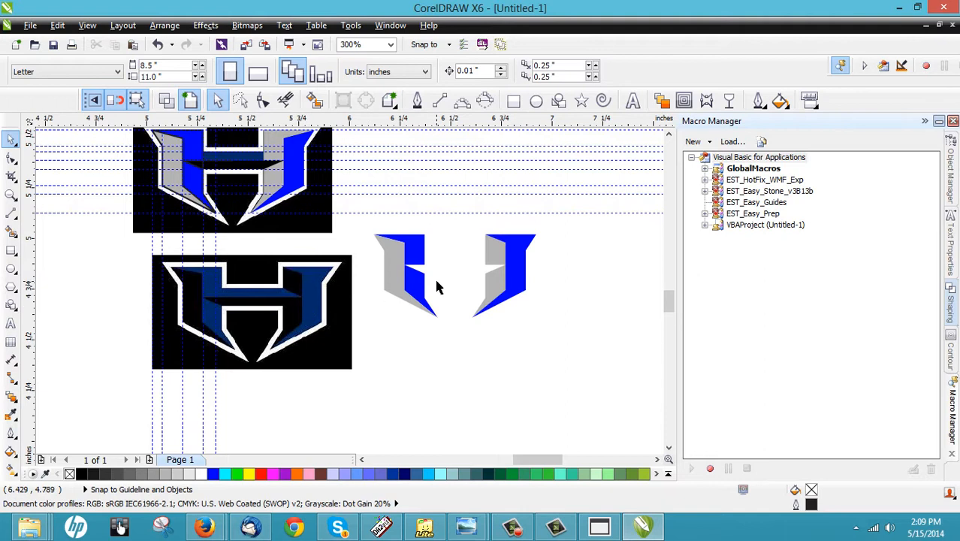
scroll(470, 288, up, 1)
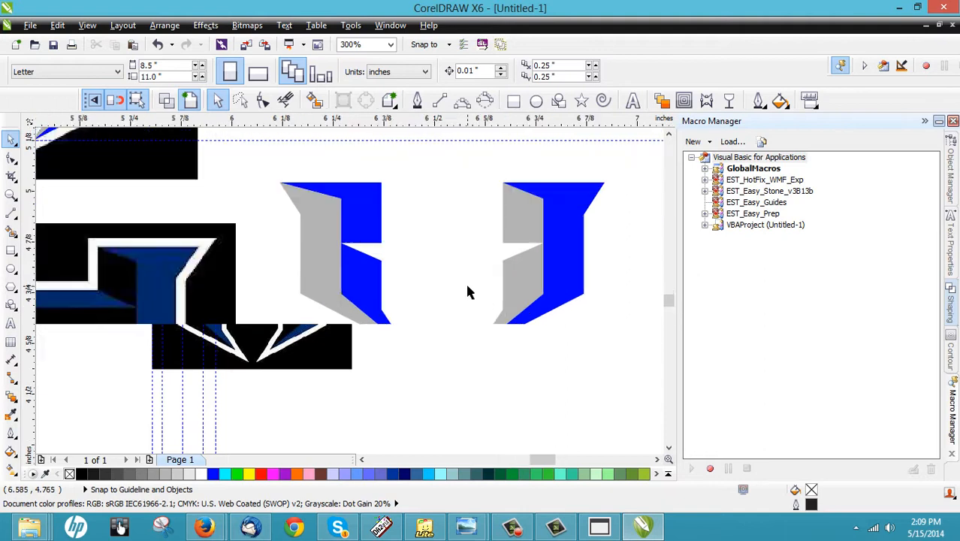
click(310, 270)
click(81, 473)
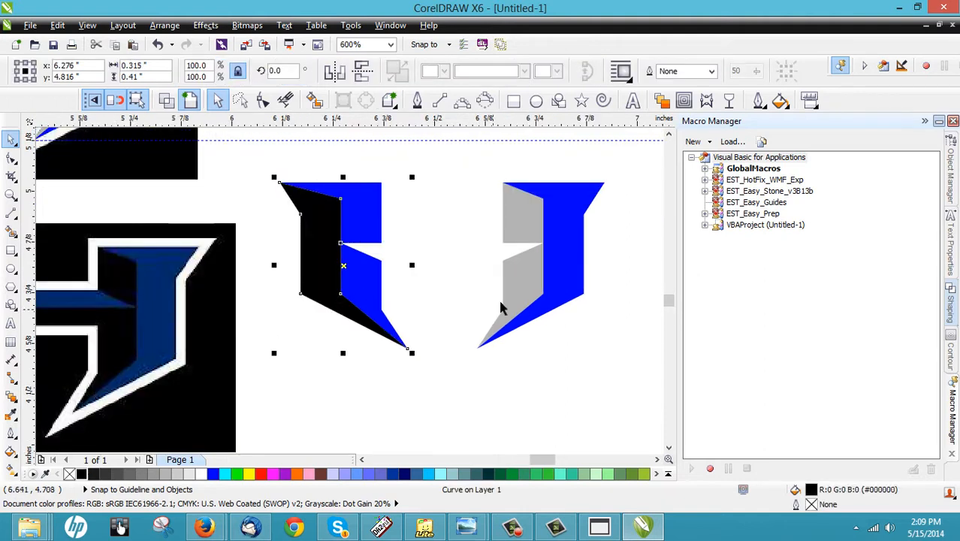
click(511, 295)
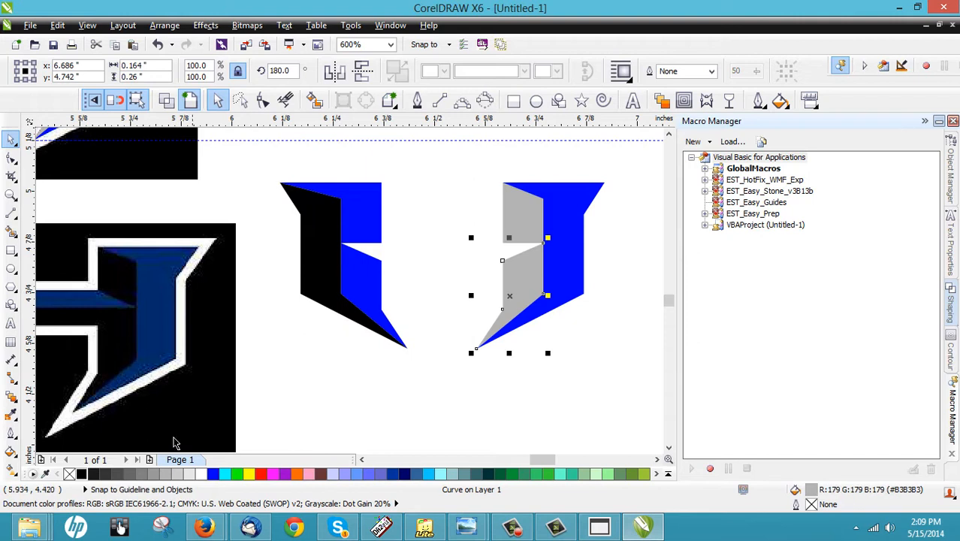
click(81, 473)
Trim the right leg's upper inner grey shape with the blue outer shape and fill the remainder with black.
click(526, 235)
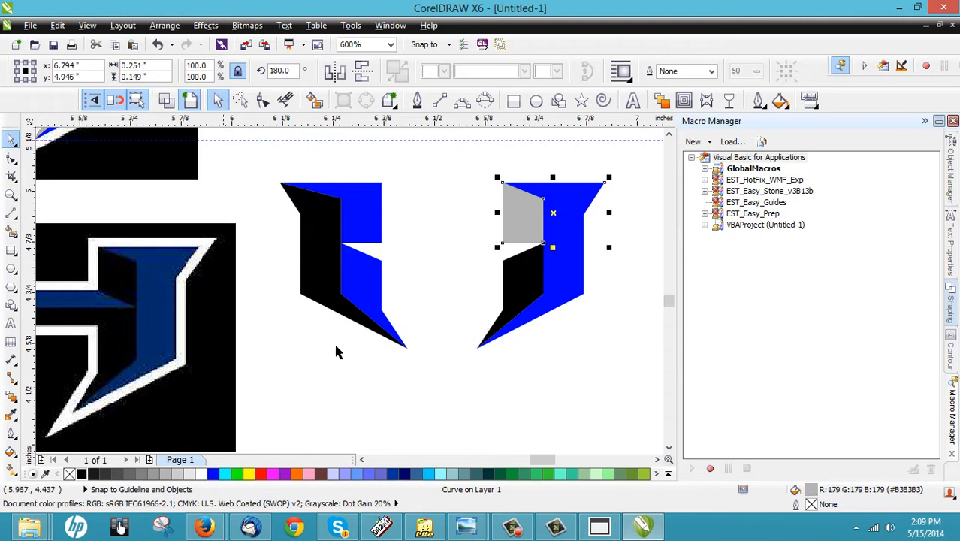
click(450, 269)
click(508, 232)
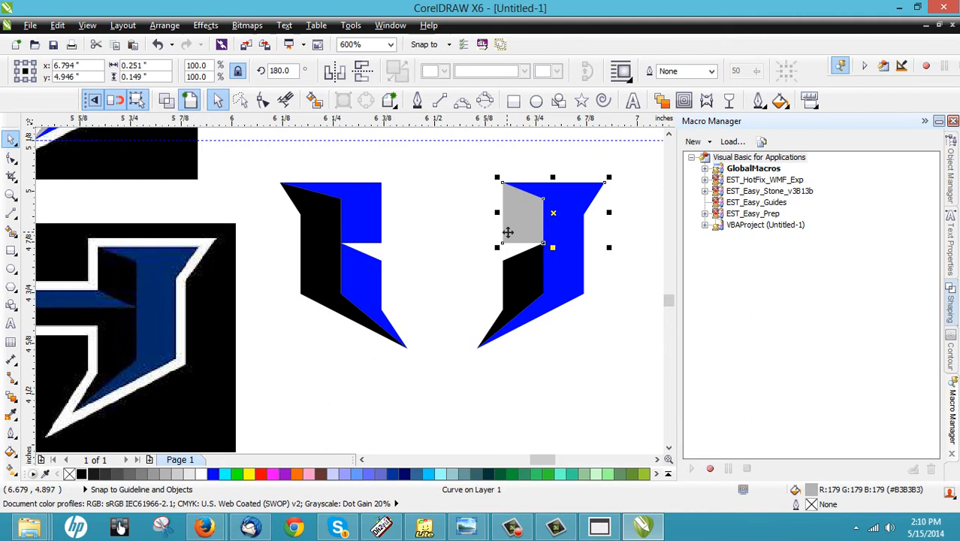
click(636, 211)
click(585, 205)
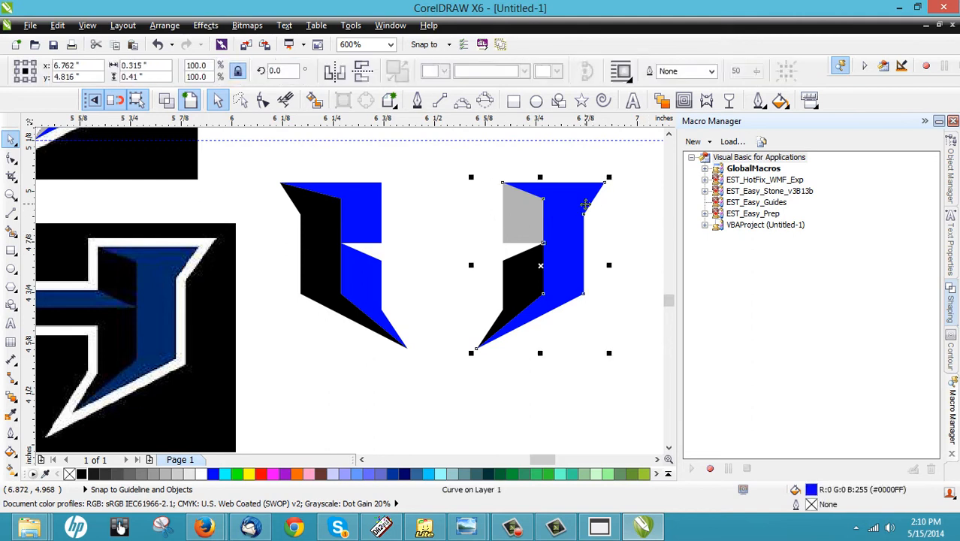
shift+click(515, 219)
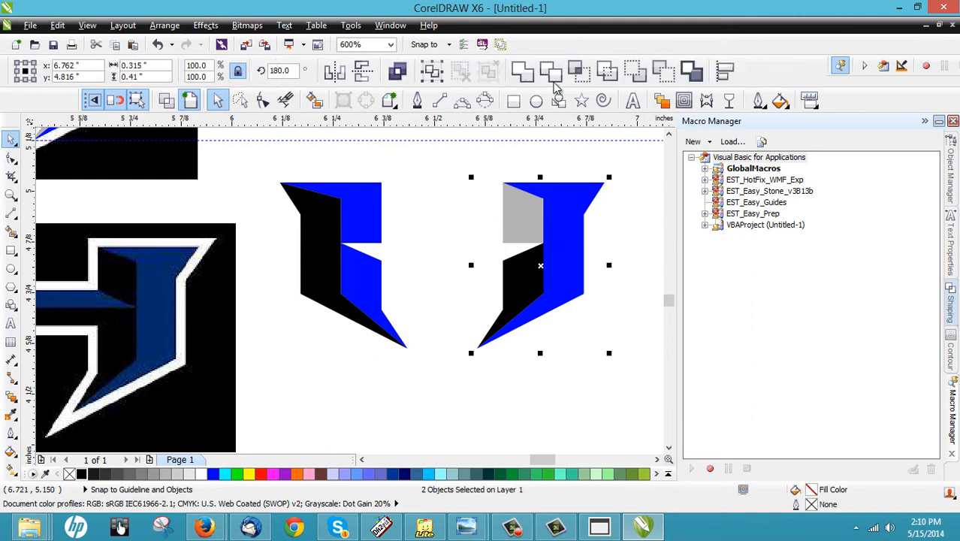
click(553, 73)
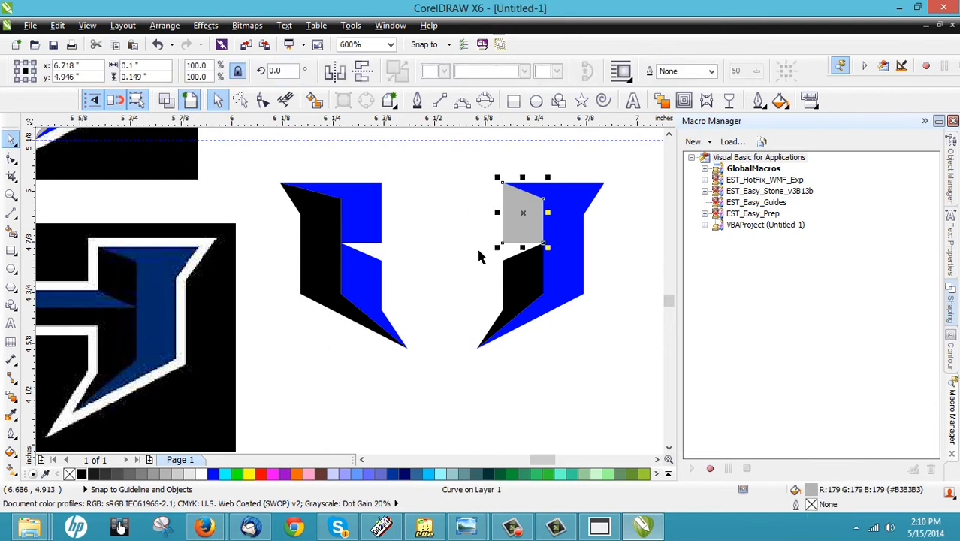
click(84, 475)
click(404, 349)
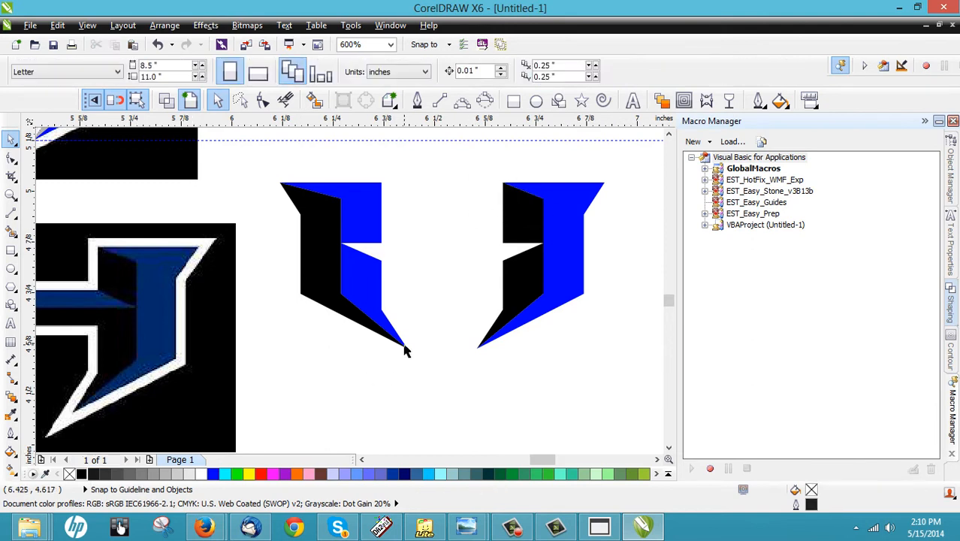
scroll(404, 350, down, 2)
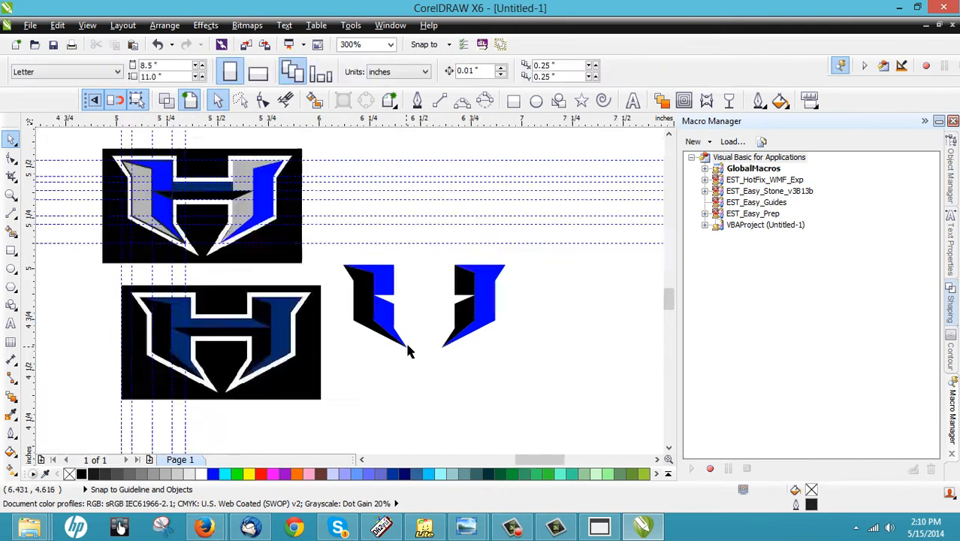
scroll(171, 333, up, 2)
scroll(182, 302, down, 2)
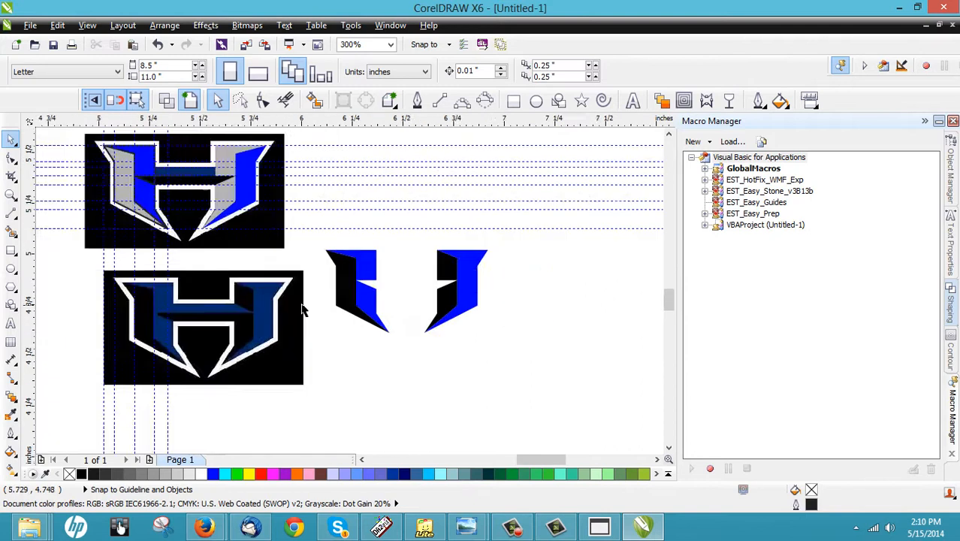
scroll(374, 285, up, 2)
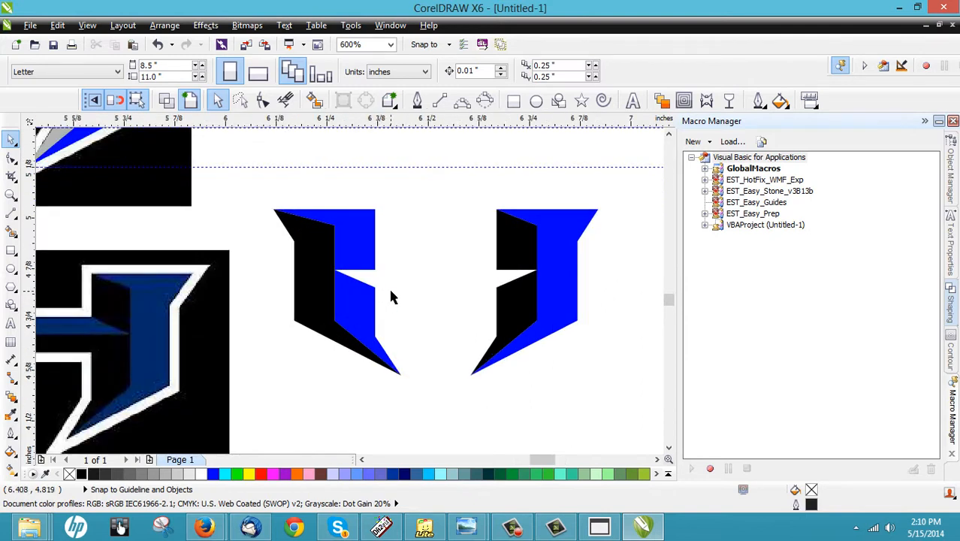
scroll(389, 296, down, 2)
scroll(172, 323, up, 1)
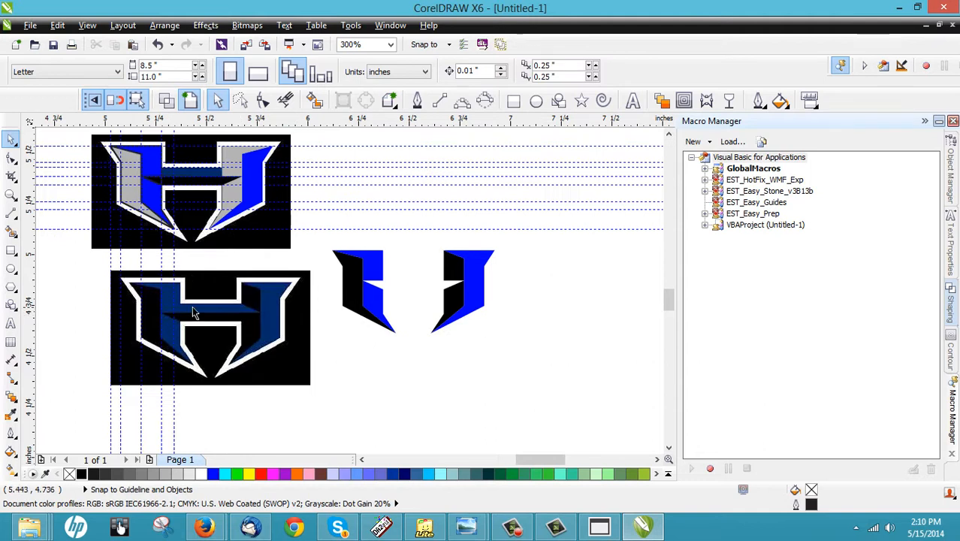
Draw a straight horizontal line about 0.299" long joining the lower notch corners on the inner edges of both legs.
click(378, 272)
scroll(377, 295, up, 1)
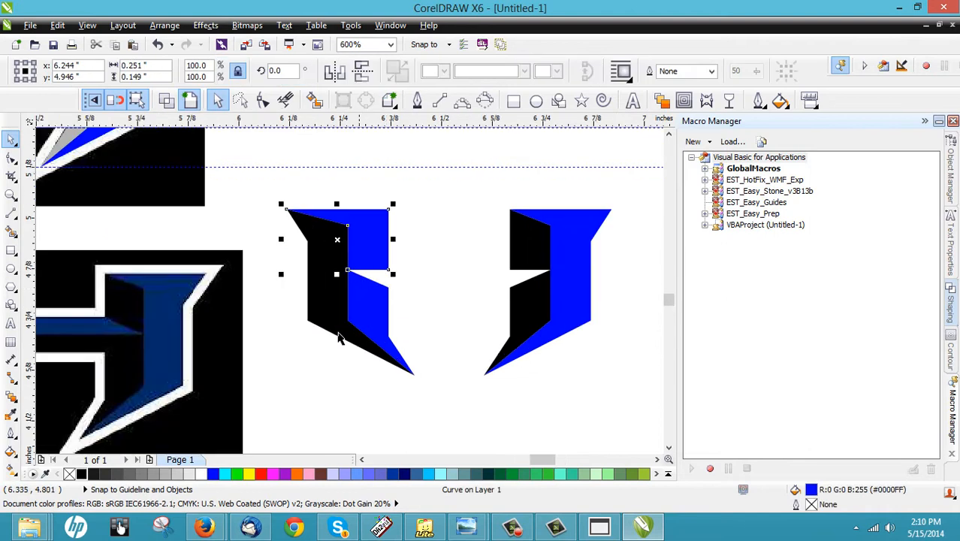
click(355, 367)
scroll(409, 365, down, 1)
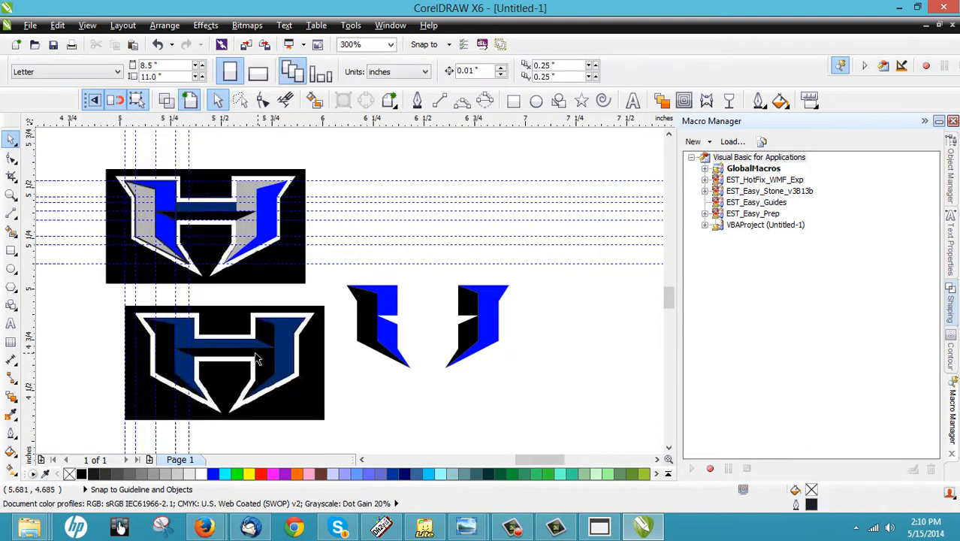
scroll(225, 365, up, 1)
scroll(325, 314, down, 1)
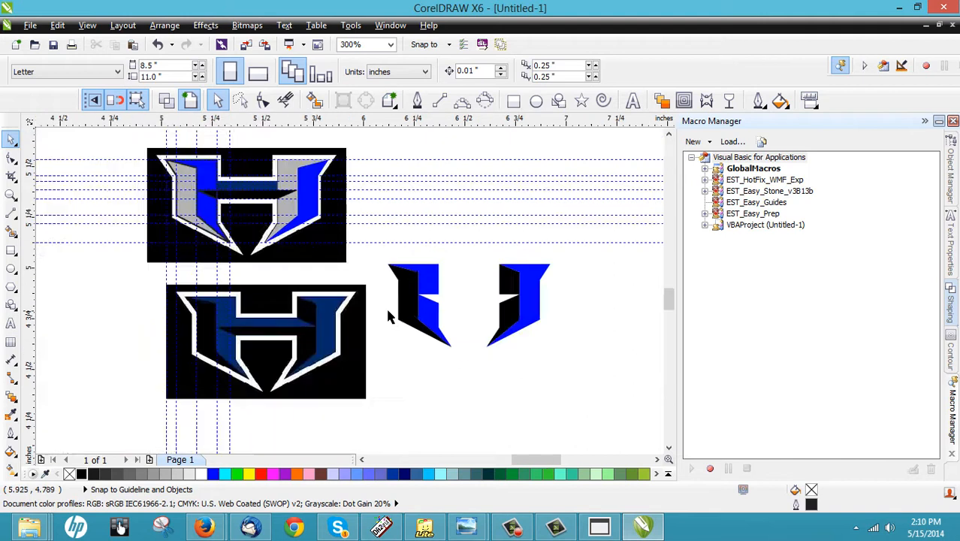
scroll(513, 308, up, 1)
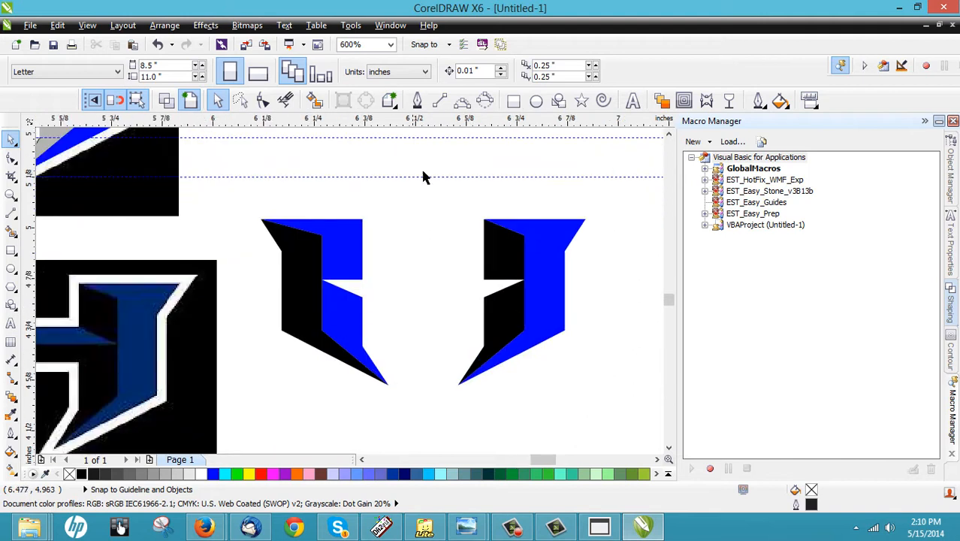
click(440, 100)
click(365, 298)
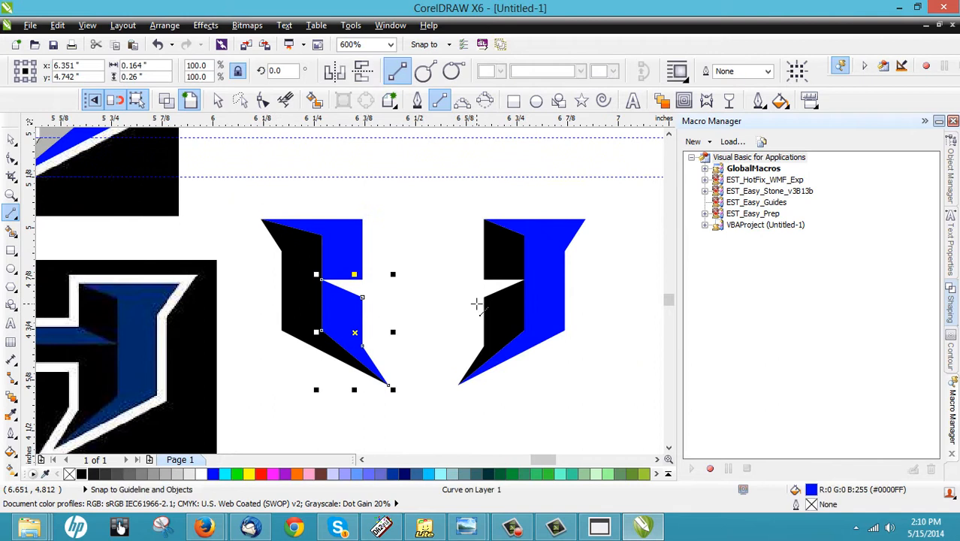
click(485, 297)
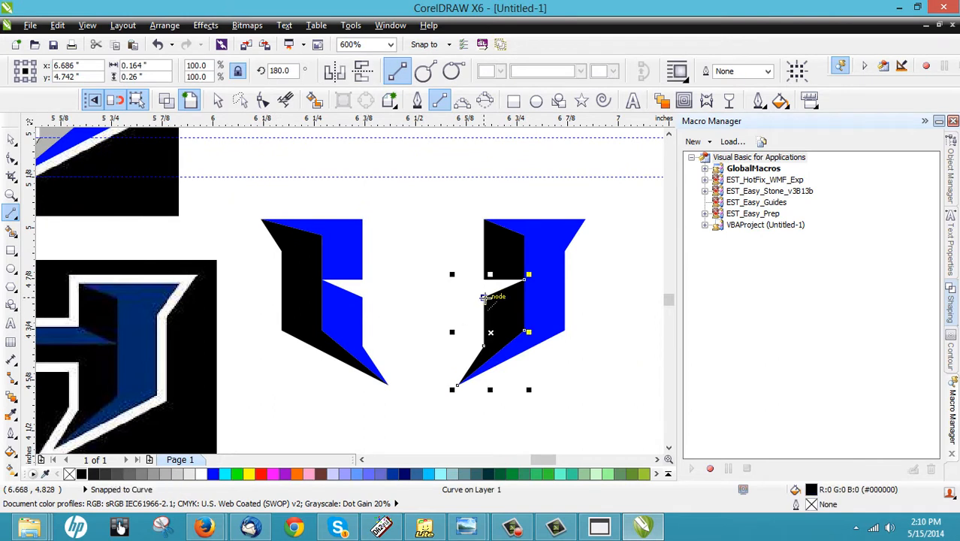
drag(484, 298, 360, 298)
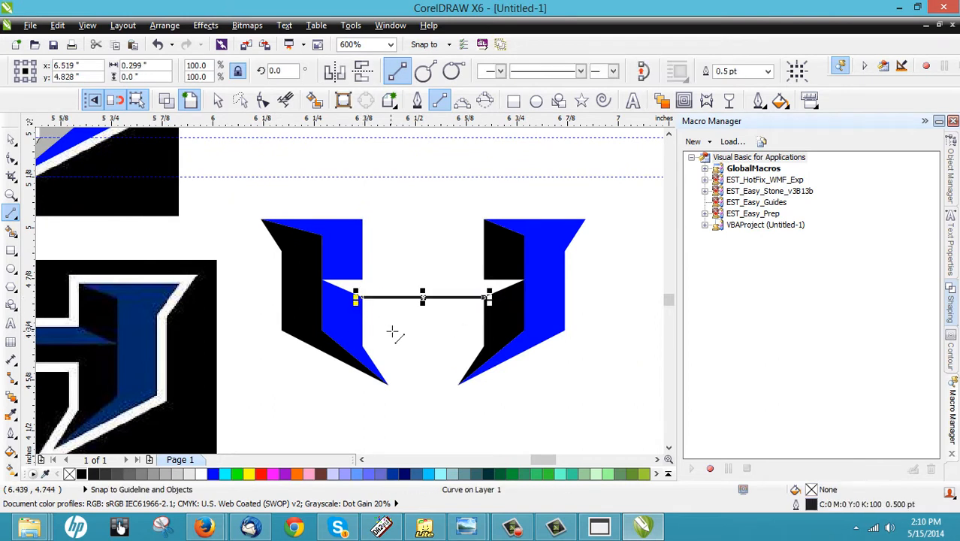
key(space)
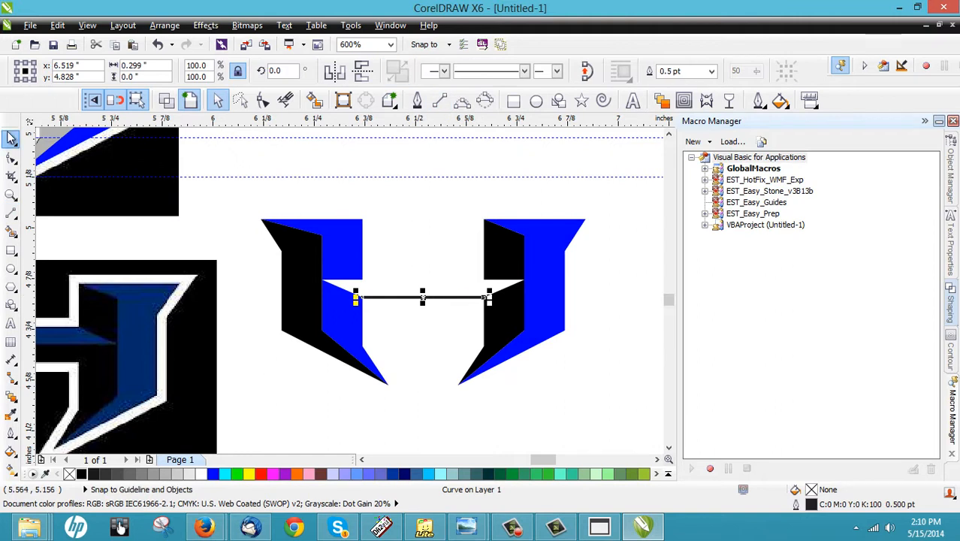
click(264, 180)
Draw a second horizontal line about 0.299" long between the upper notch corners of both legs.
scroll(382, 188, down, 2)
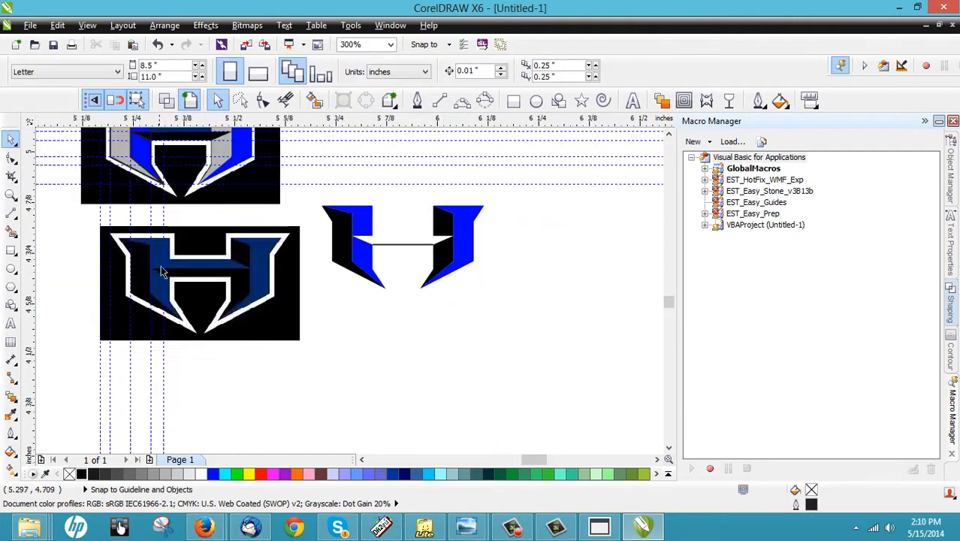
scroll(141, 272, up, 2)
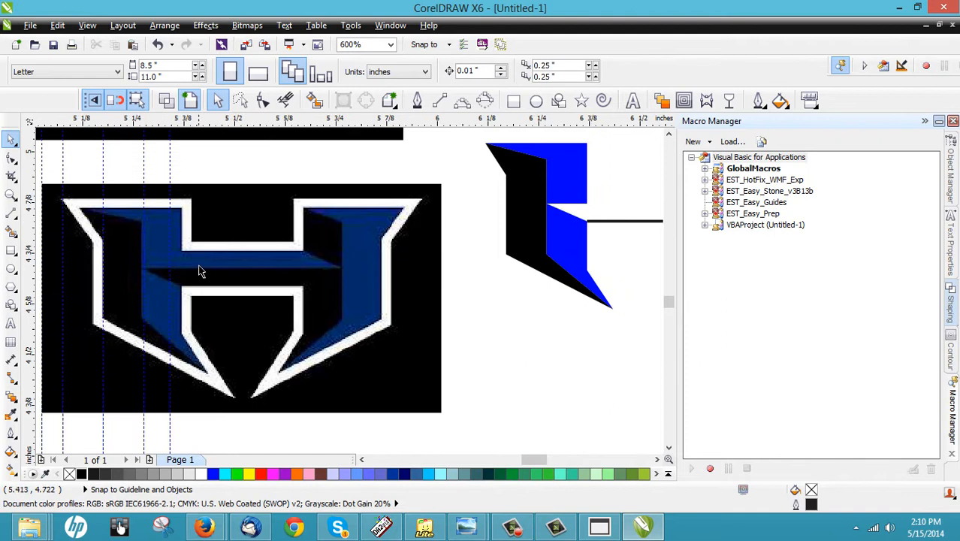
scroll(199, 272, down, 2)
scroll(421, 240, up, 2)
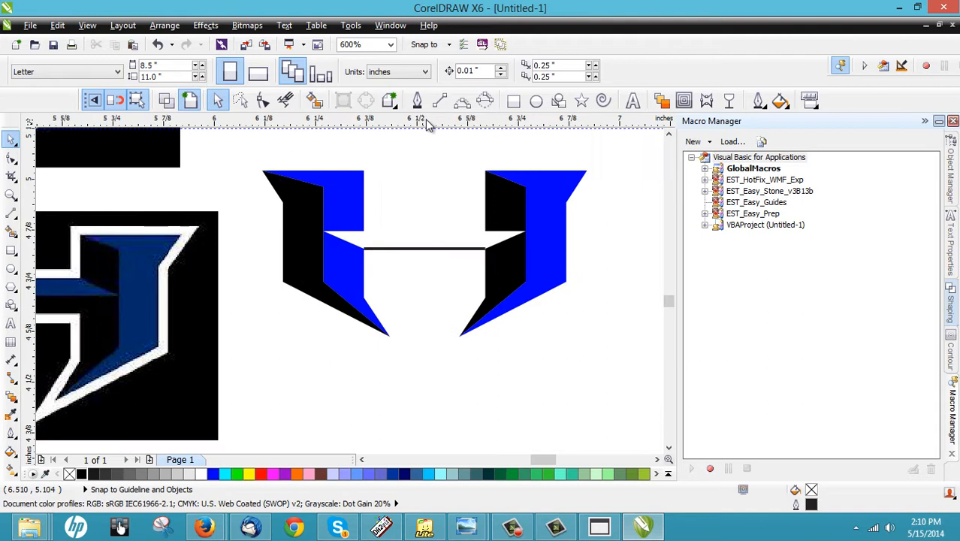
click(439, 100)
drag(365, 230, 490, 229)
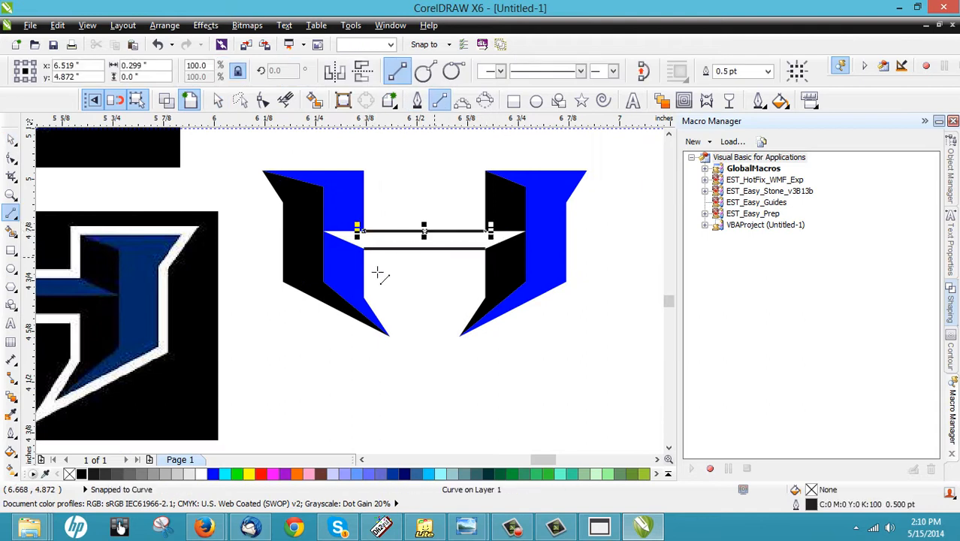
click(10, 138)
click(418, 260)
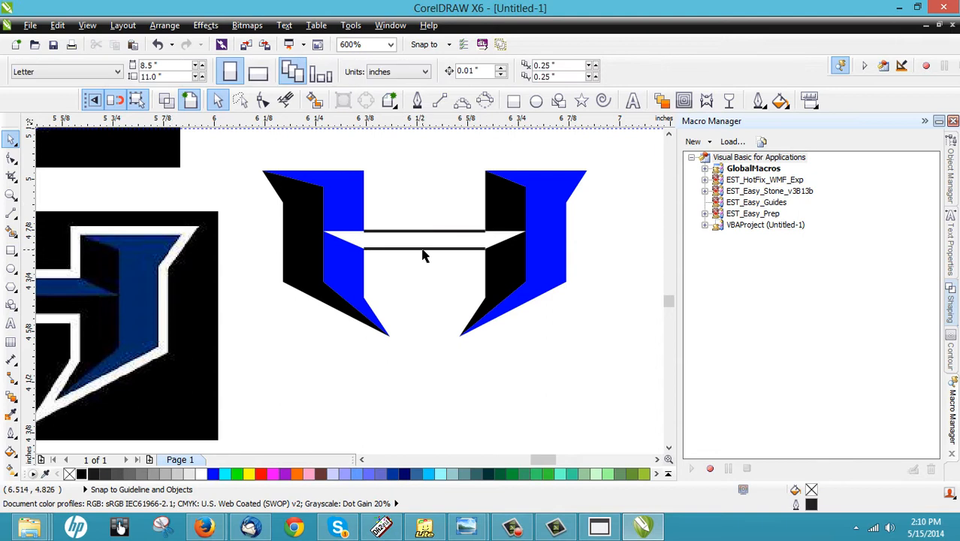
Draw a spacer rectangle about 0.116" by 0.043" between the two lines and move it up to rest on the upper line.
scroll(423, 256, up, 1)
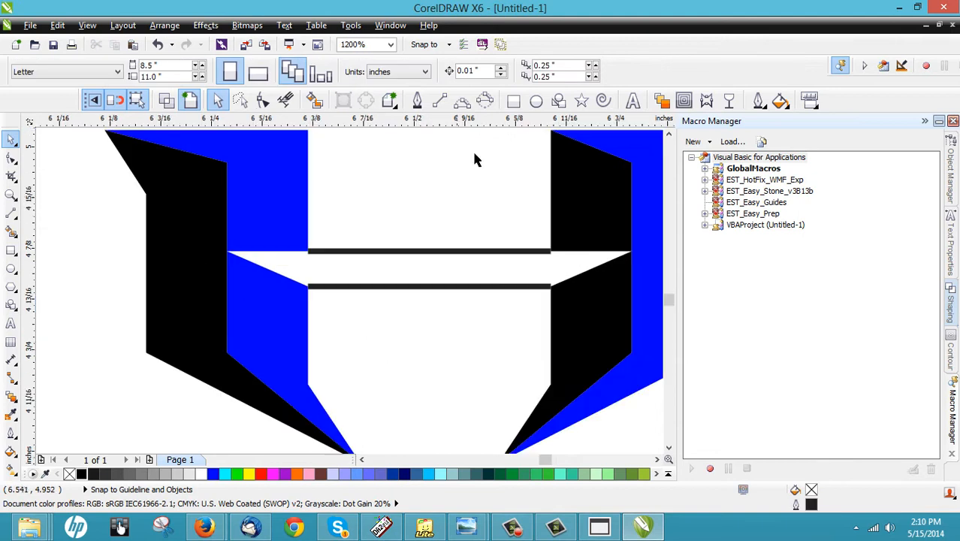
click(514, 101)
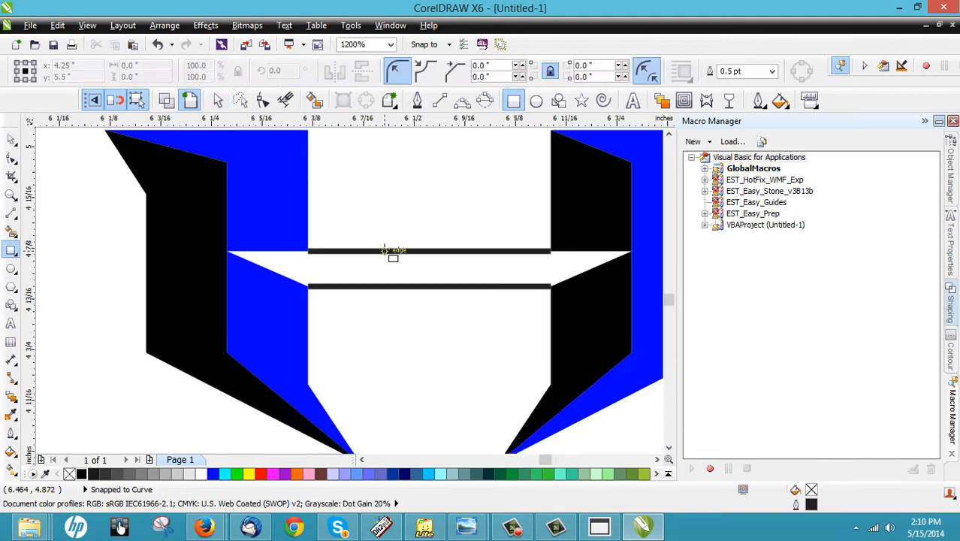
drag(385, 252, 478, 286)
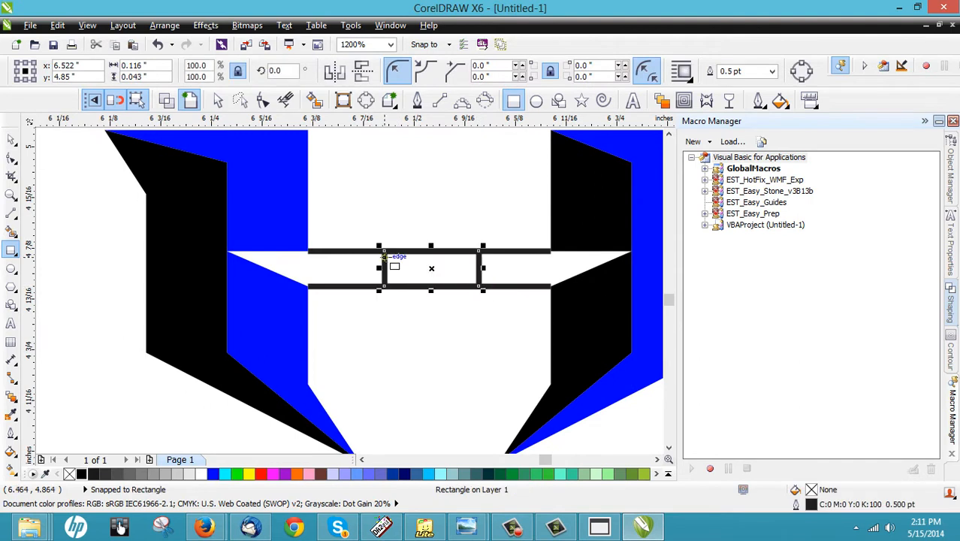
click(12, 141)
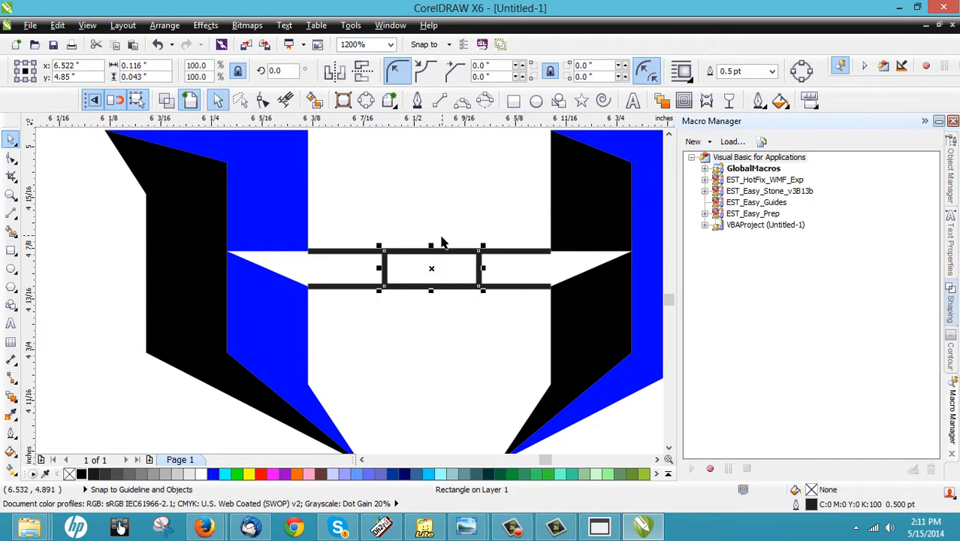
drag(402, 286, 409, 250)
click(403, 167)
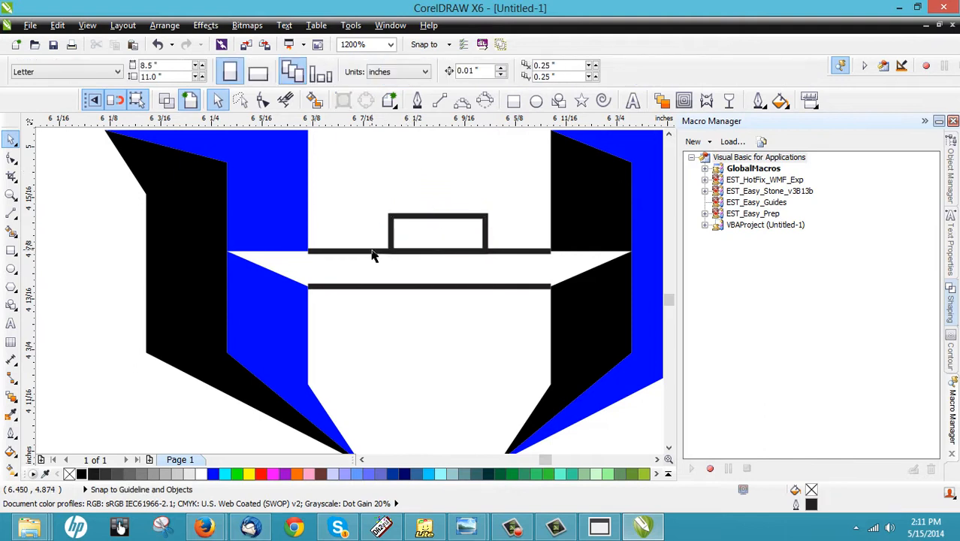
Duplicate the upper crossbar line onto the spacer rectangle's top edge, then delete the rectangle.
click(363, 250)
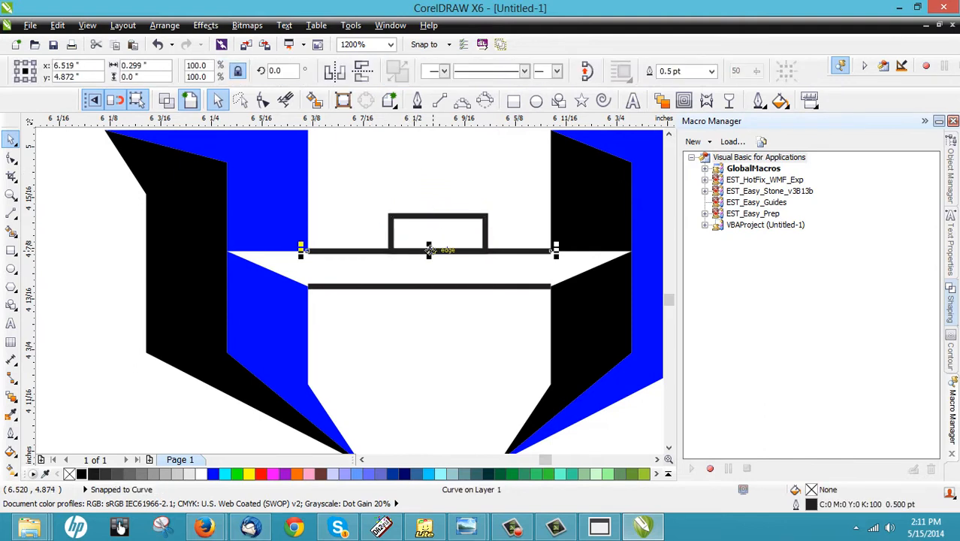
drag(441, 251, 433, 216)
click(405, 259)
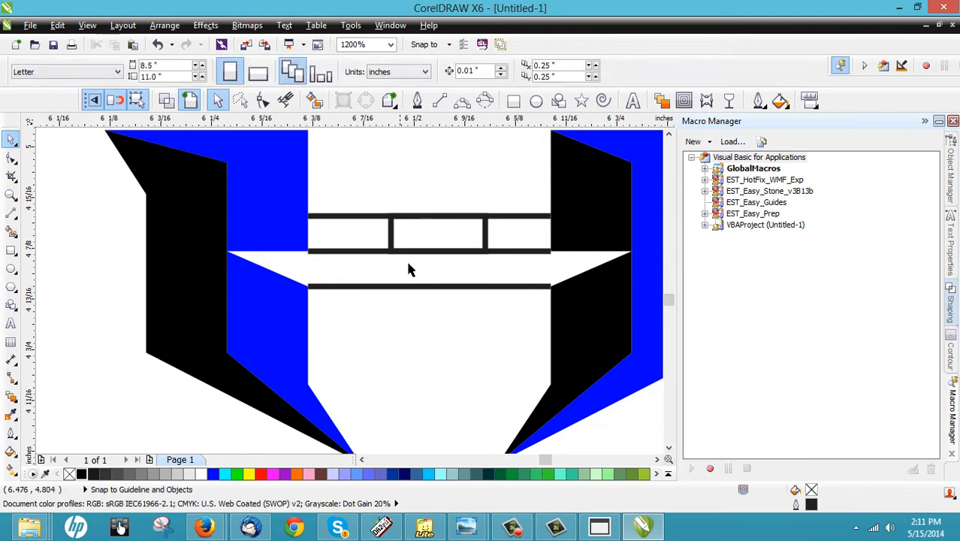
click(409, 248)
key(Delete)
scroll(406, 240, down, 1)
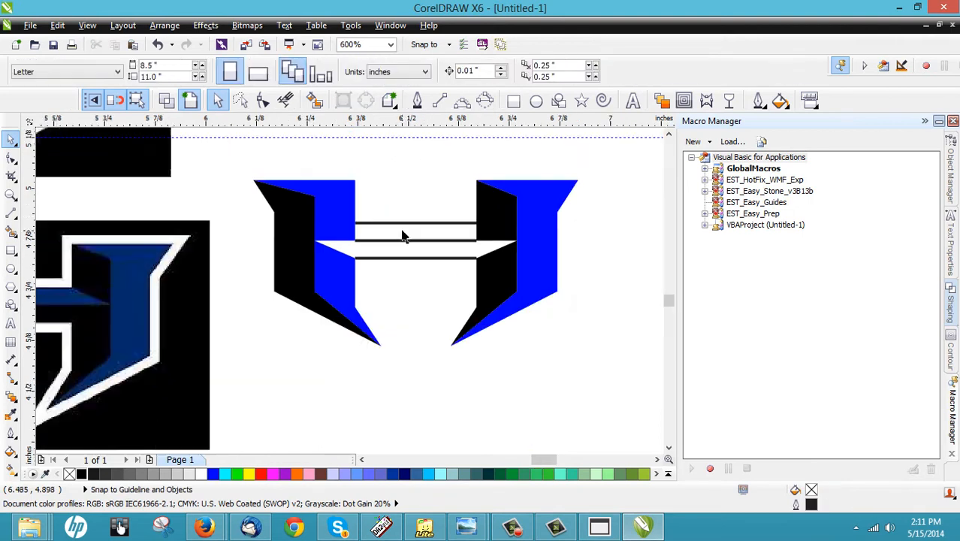
Smart-fill the area between the top and middle crossbar lines with 10% black and a 0.5 pt outline.
scroll(394, 250, down, 1)
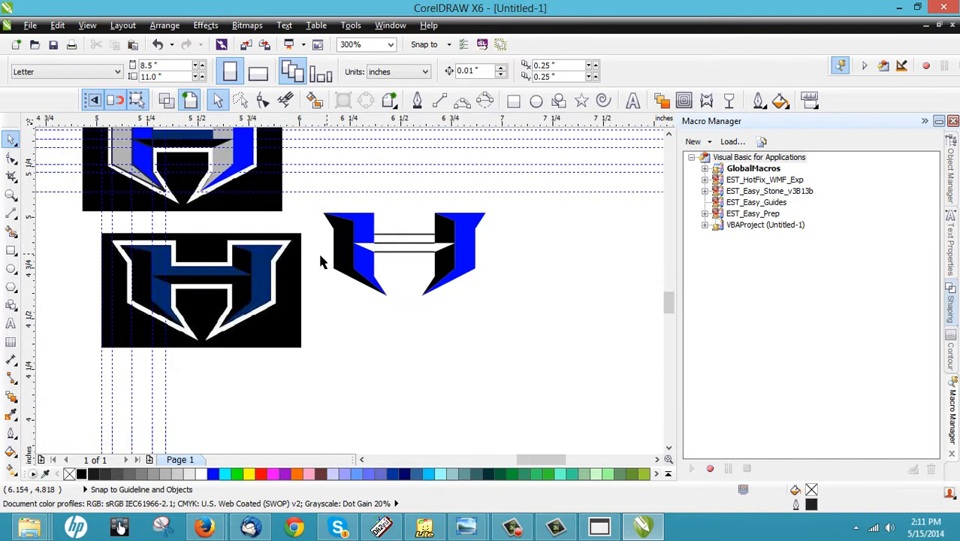
scroll(299, 259, up, 1)
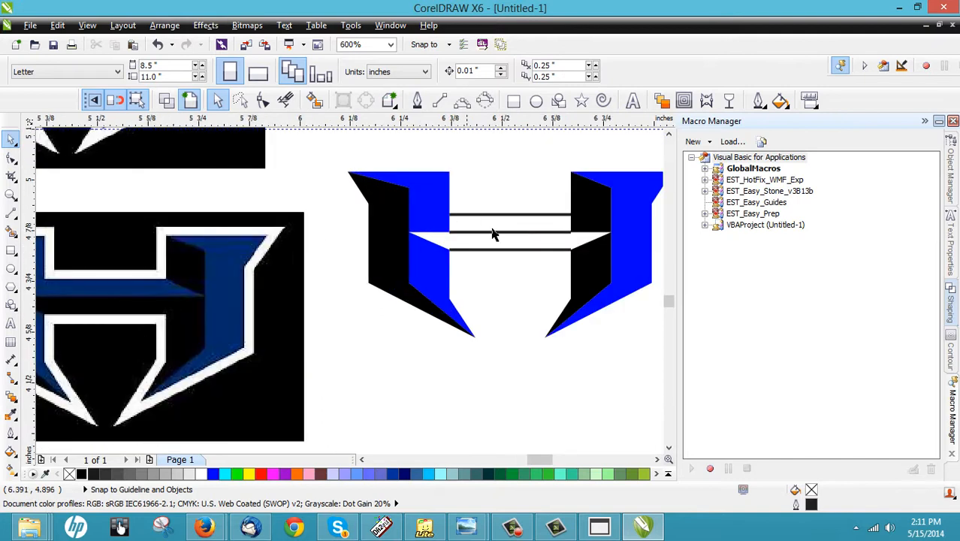
click(313, 100)
click(511, 218)
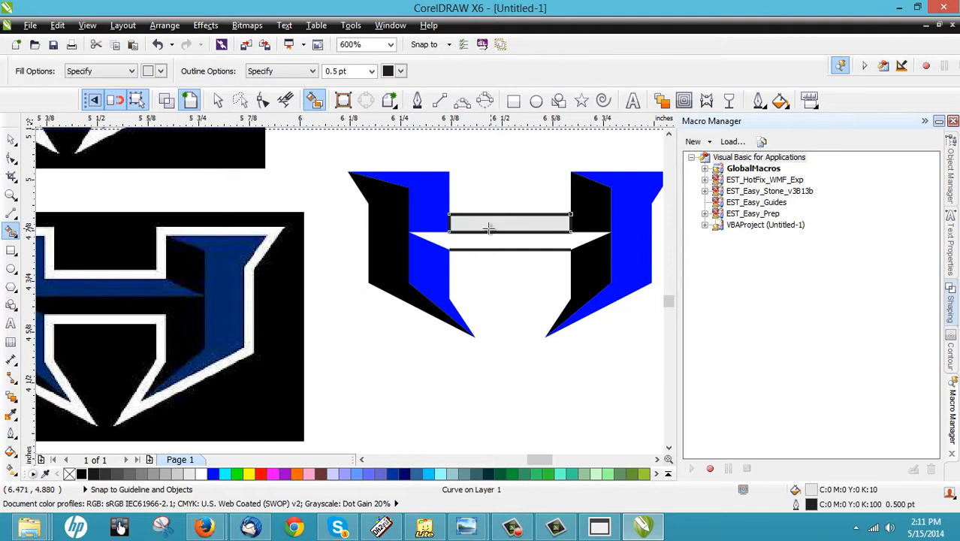
click(11, 140)
click(432, 341)
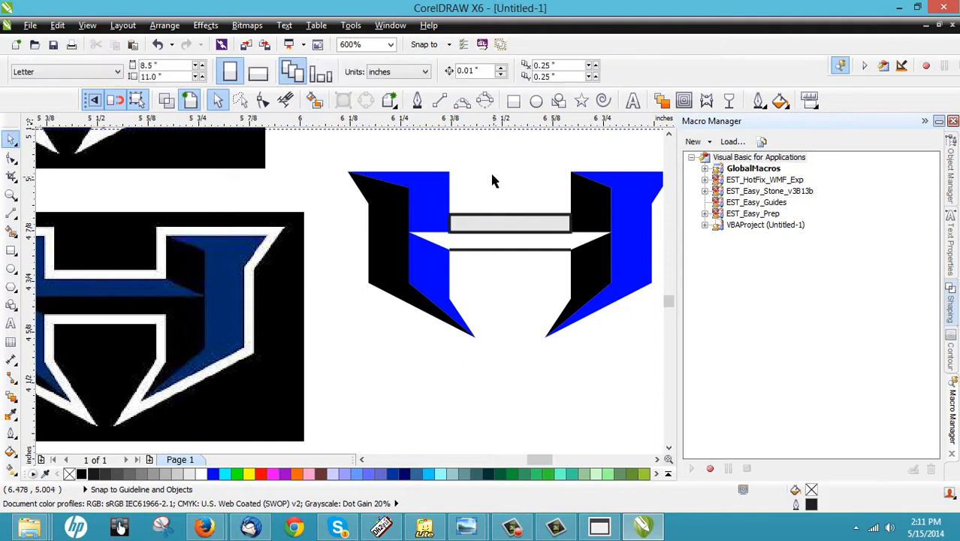
drag(419, 158, 589, 275)
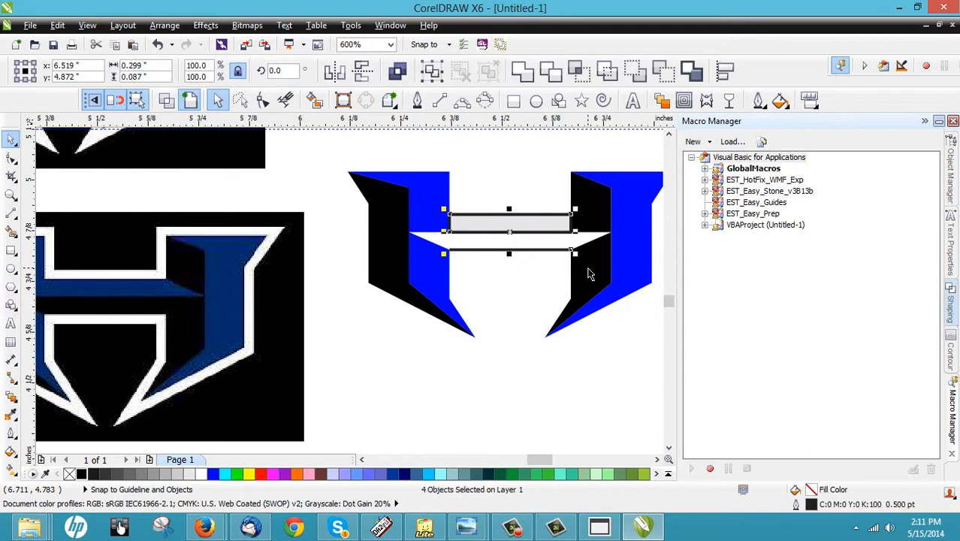
click(522, 304)
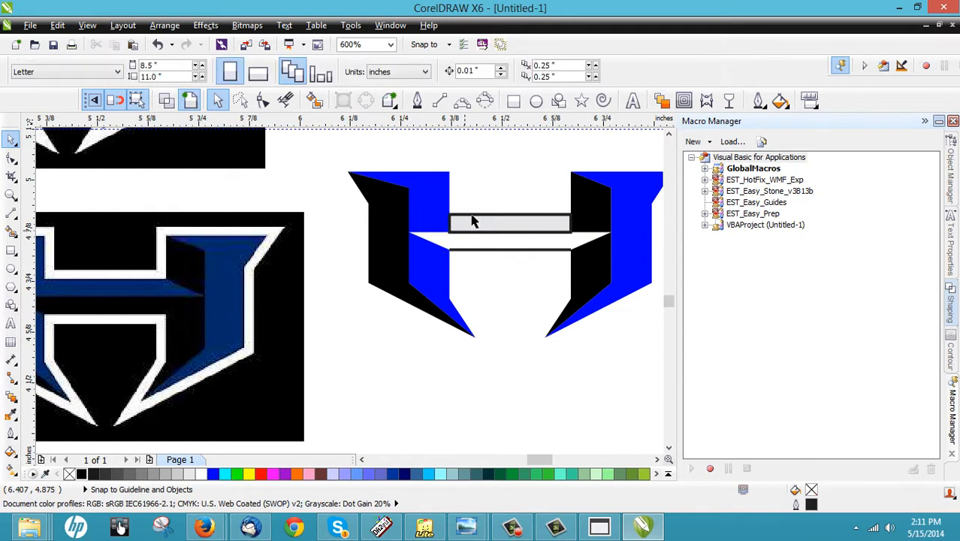
Smart-fill the area between the middle and bottom lines, including both notches, with 100% black.
click(314, 101)
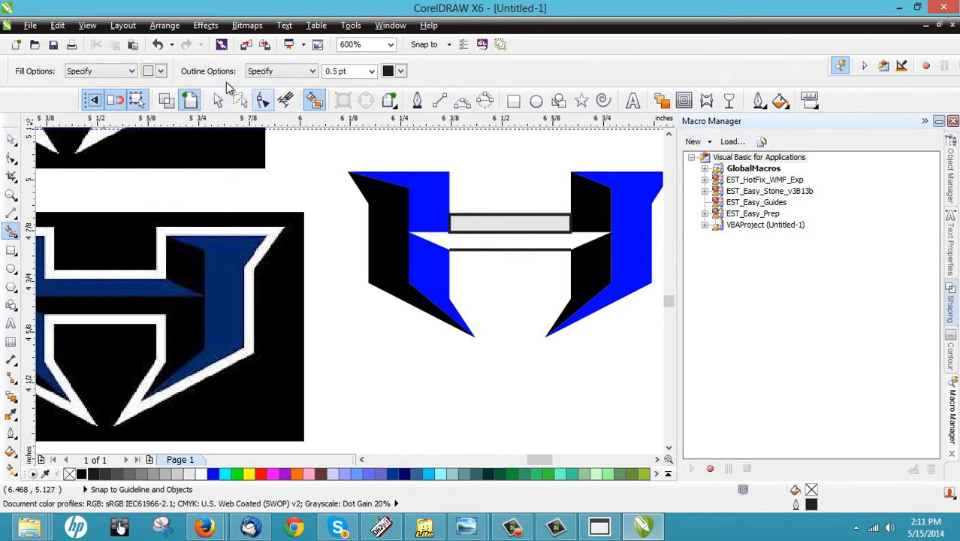
click(160, 71)
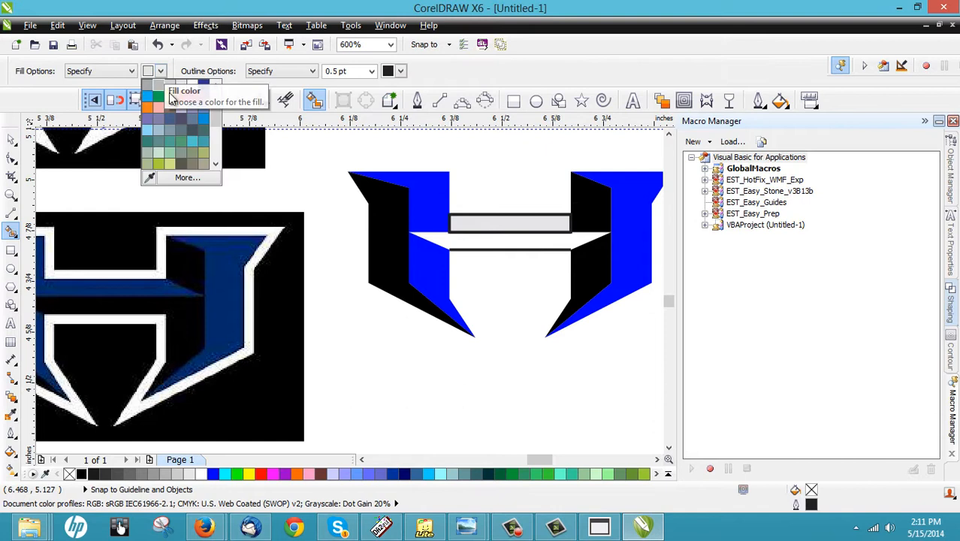
scroll(163, 99, up, 1)
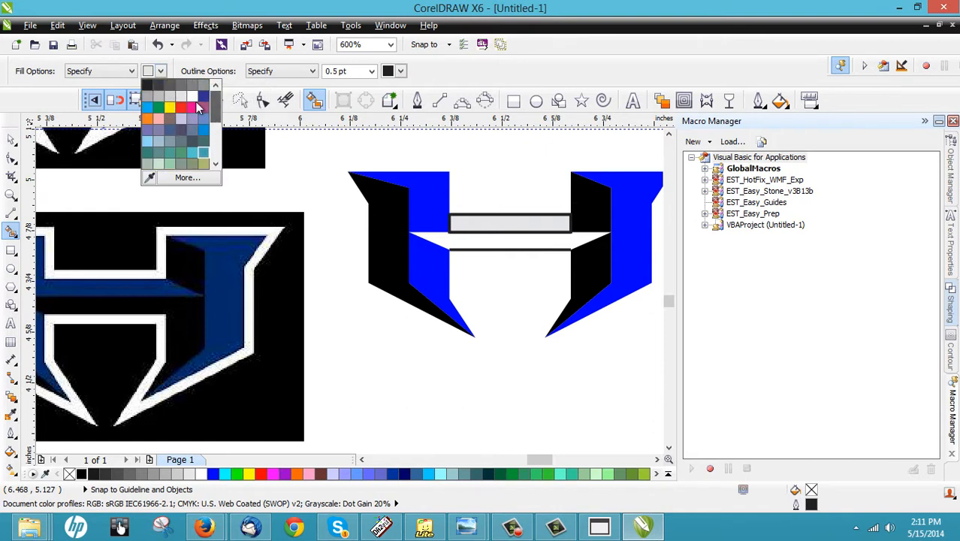
click(160, 94)
click(494, 250)
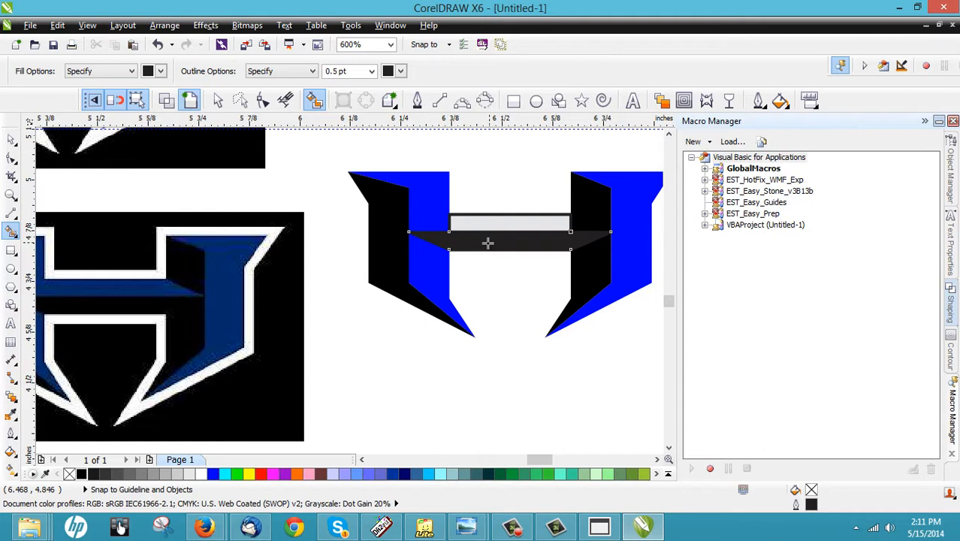
click(11, 139)
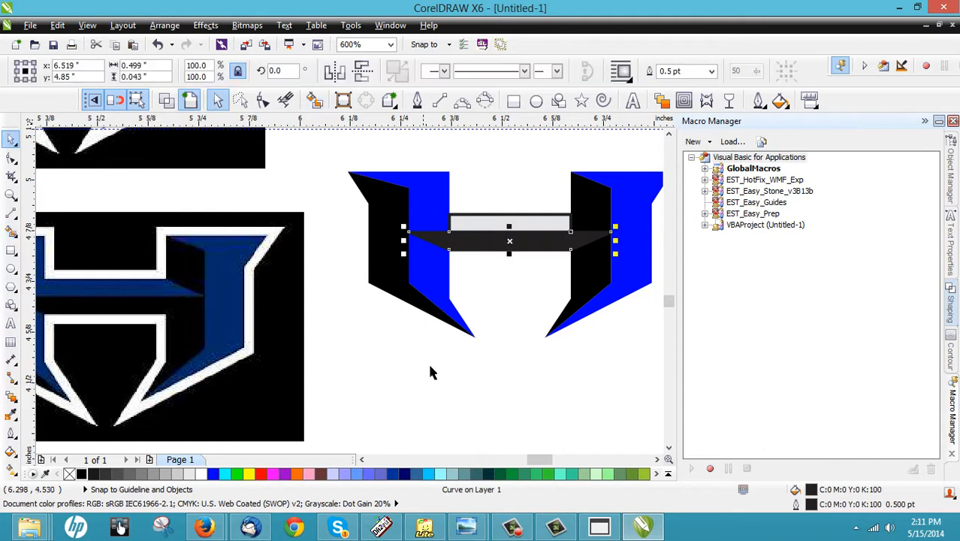
click(429, 361)
Remove the outline from the light grey upper crossbar shape between the legs.
click(515, 253)
drag(425, 157, 593, 283)
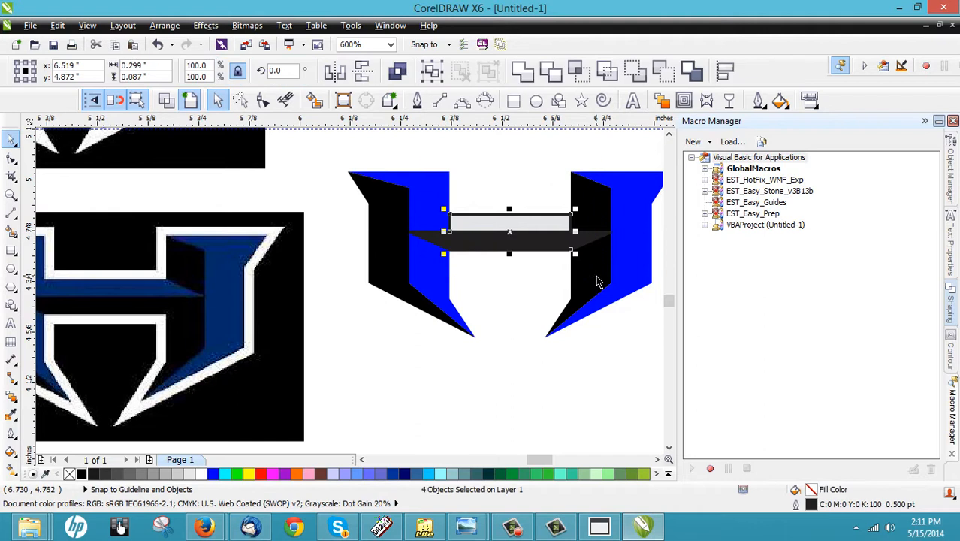
click(474, 231)
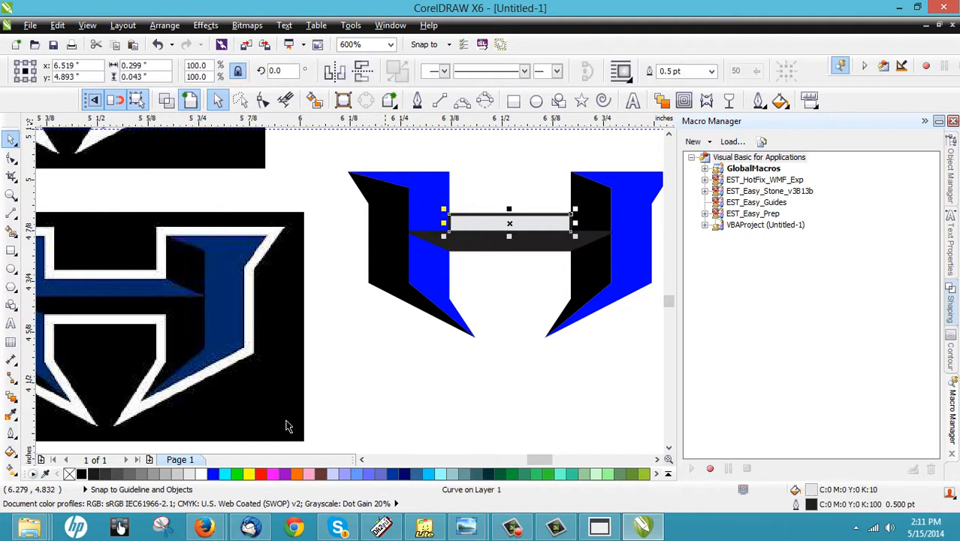
click(483, 291)
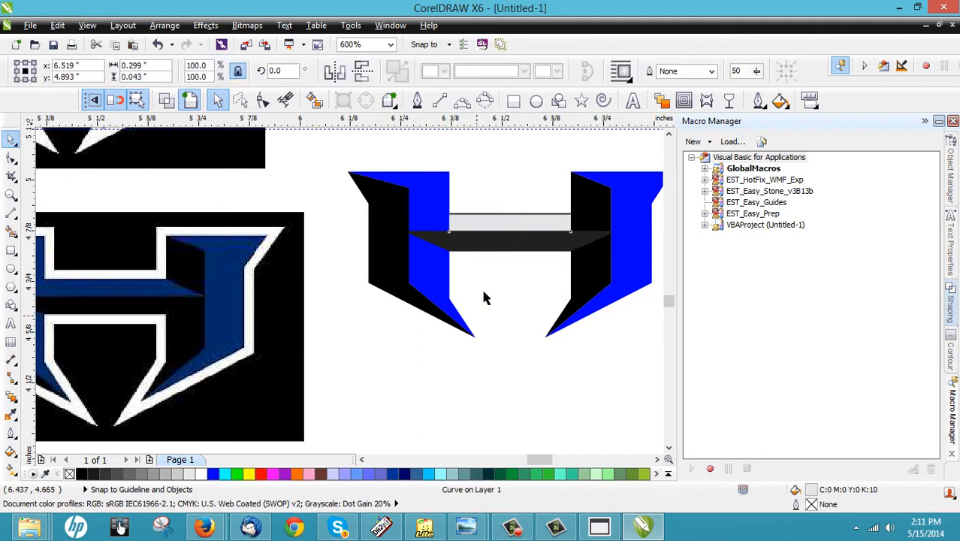
Delete the leftover construction lines along the top and bottom edges of the crossbar.
drag(431, 160, 587, 226)
click(443, 396)
drag(422, 375, 594, 239)
click(536, 265)
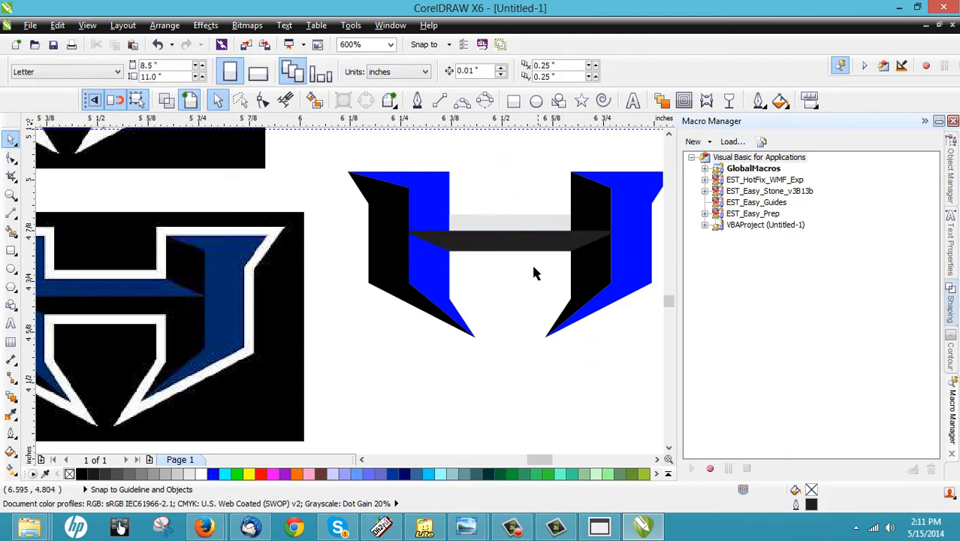
Fill the light grey upper crossbar shape with the same blue as the legs.
click(498, 227)
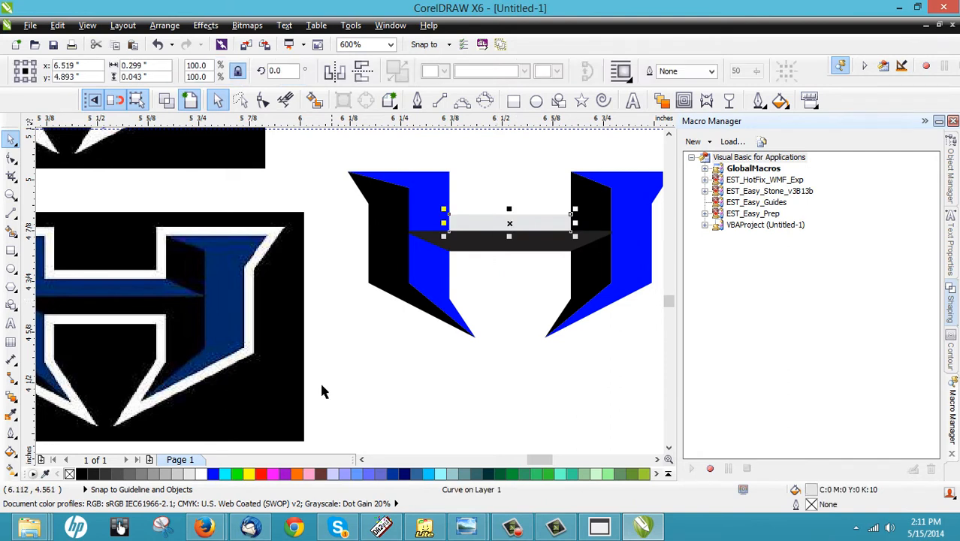
click(213, 473)
click(473, 267)
Fill the lower crossbar shape with pure black (#000000) and remove its outline.
click(485, 245)
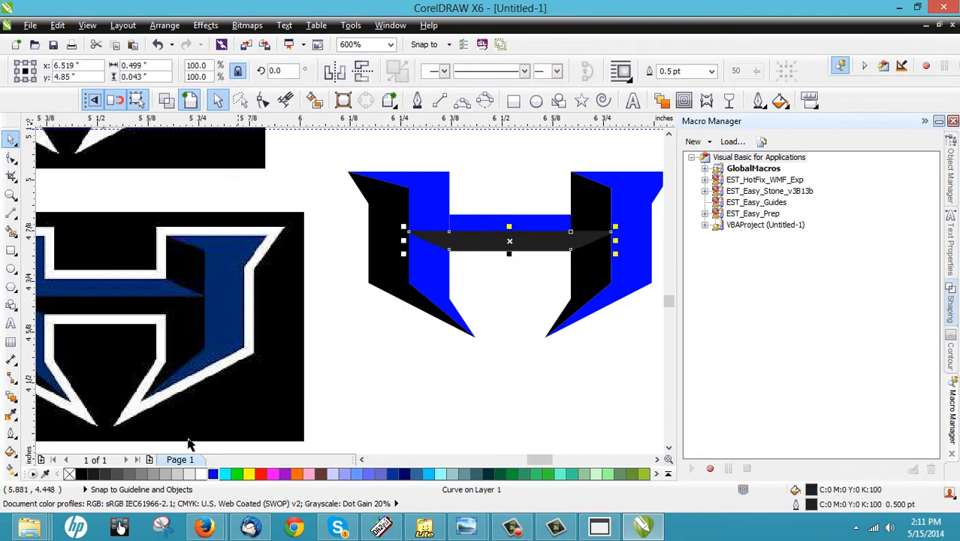
click(81, 473)
click(449, 403)
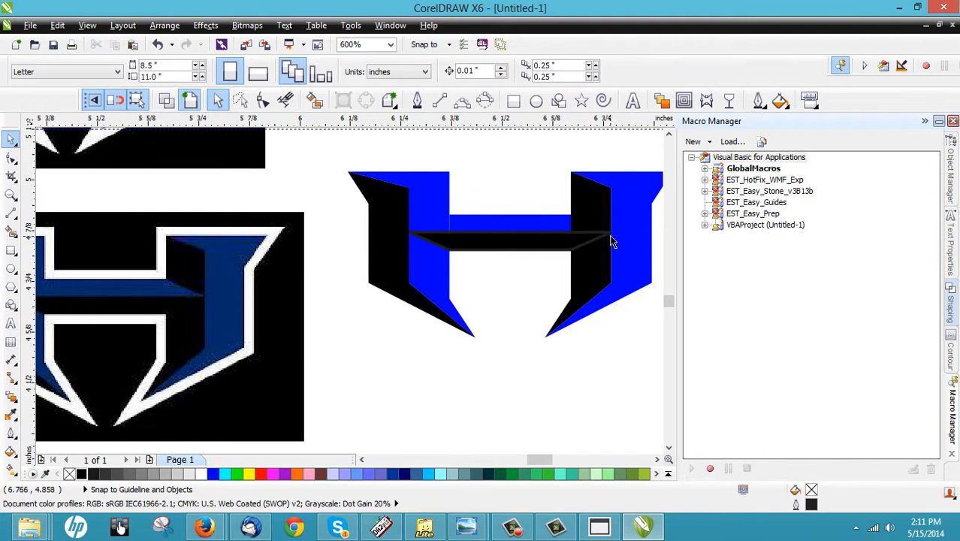
click(574, 244)
right_click(69, 473)
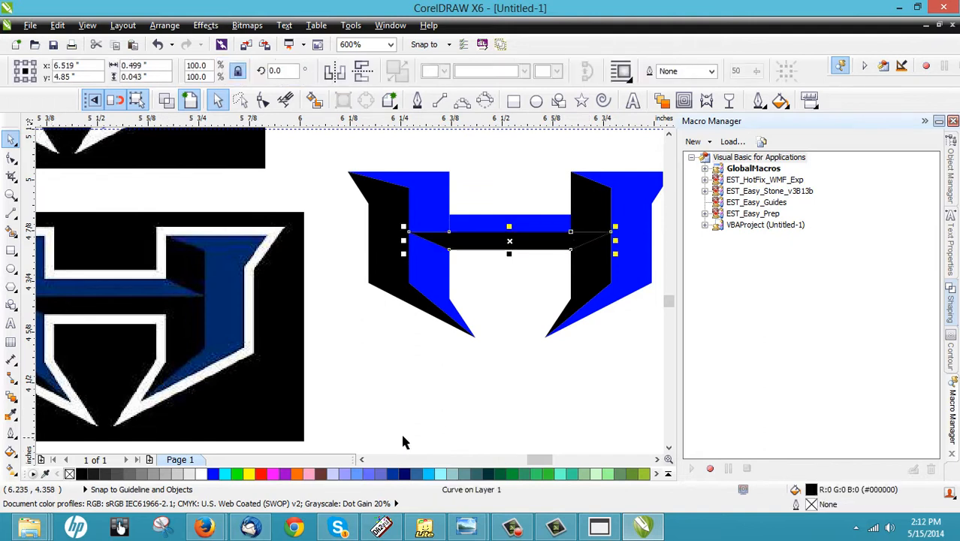
click(438, 405)
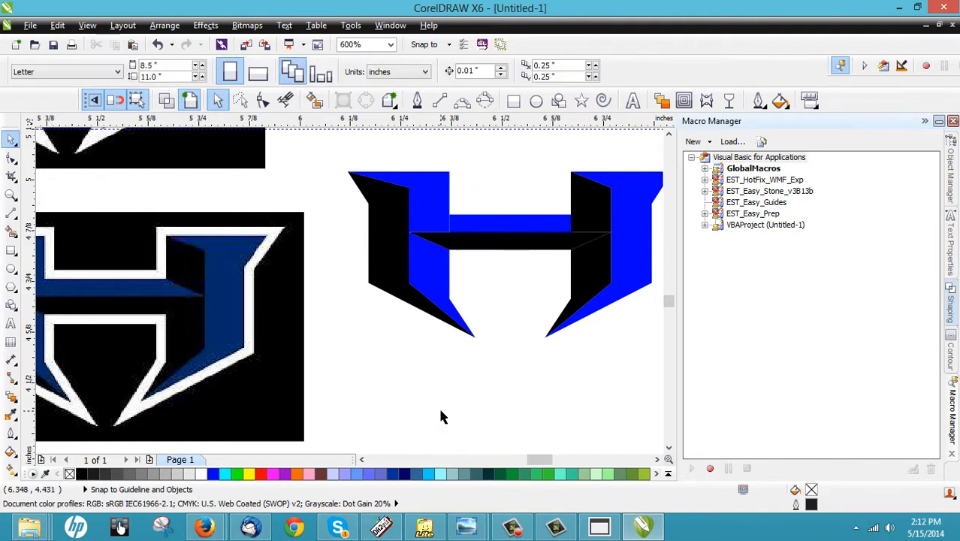
Weld the black lower crossbar shape to the black shape of the right leg.
click(548, 244)
shift+click(592, 263)
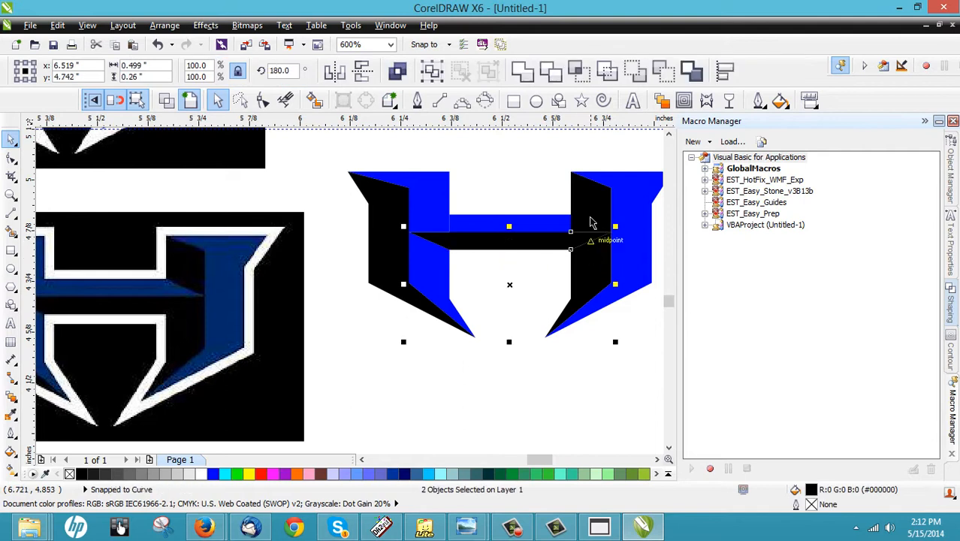
click(528, 75)
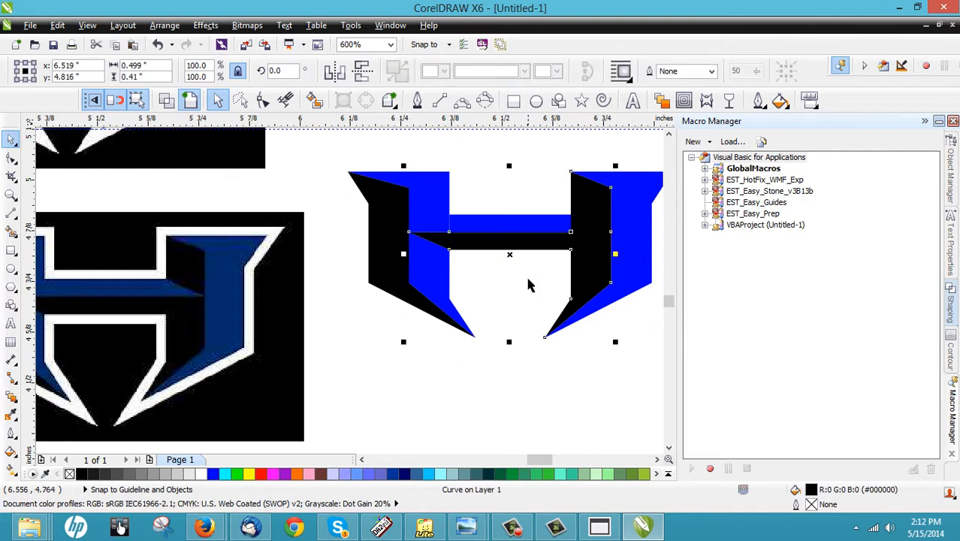
Move the welded black shape below the logo as a check and undo the move.
drag(543, 268, 564, 381)
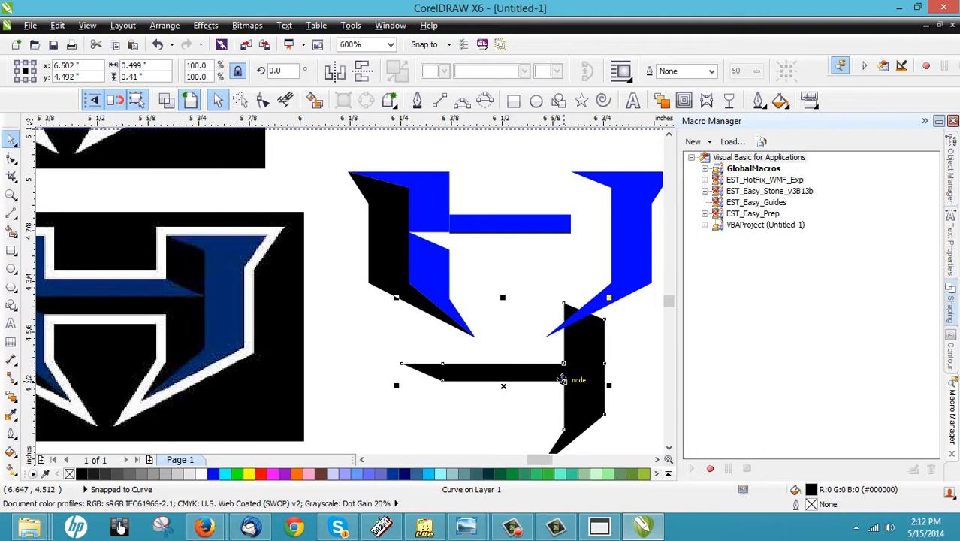
key(ctrl+z)
click(474, 273)
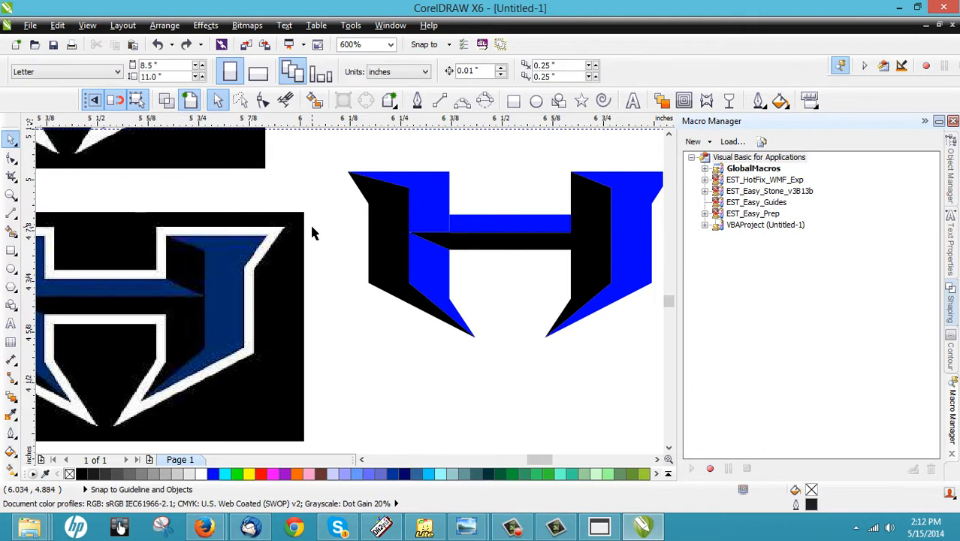
Delete the leftover line between the crossbar halves and weld the blue crossbar to the left leg's upper blue shape.
drag(342, 220, 577, 249)
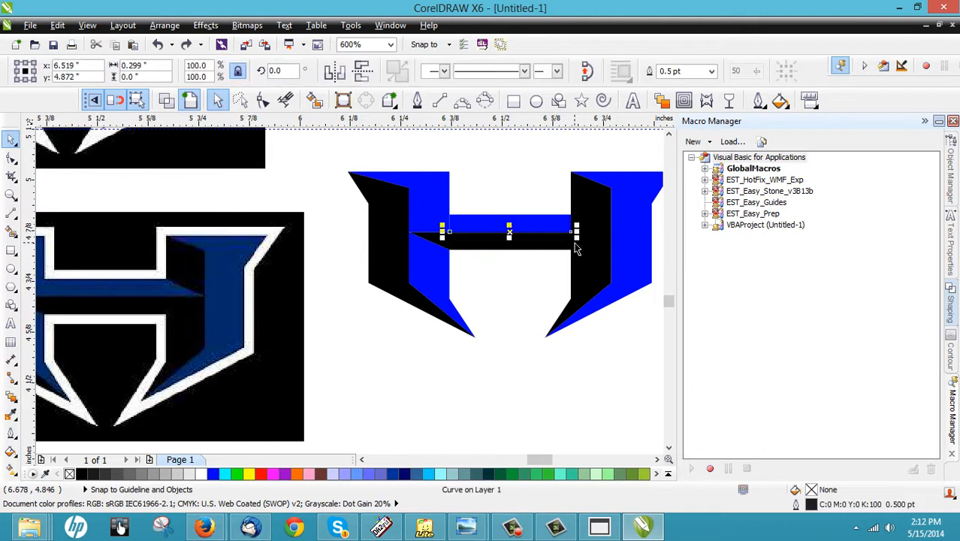
key(Escape)
click(488, 225)
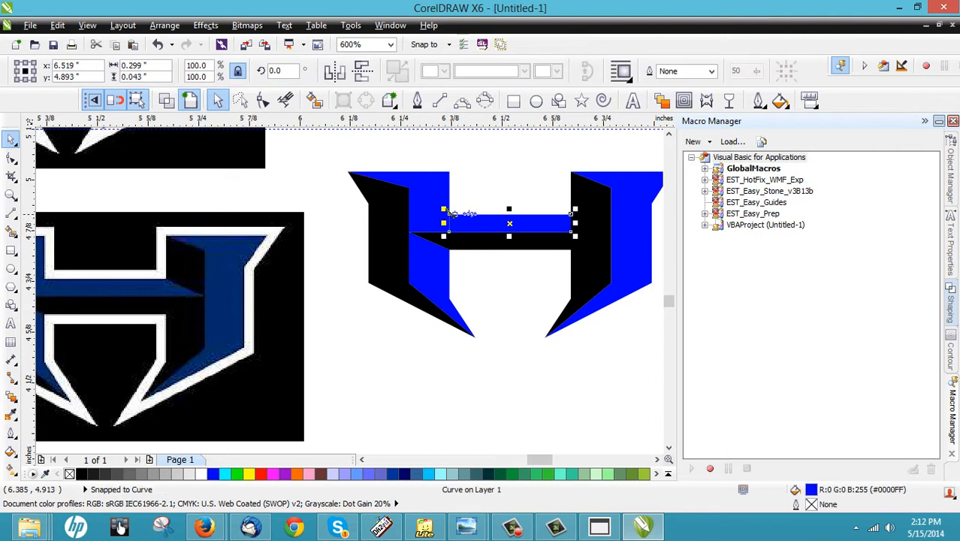
shift+click(419, 198)
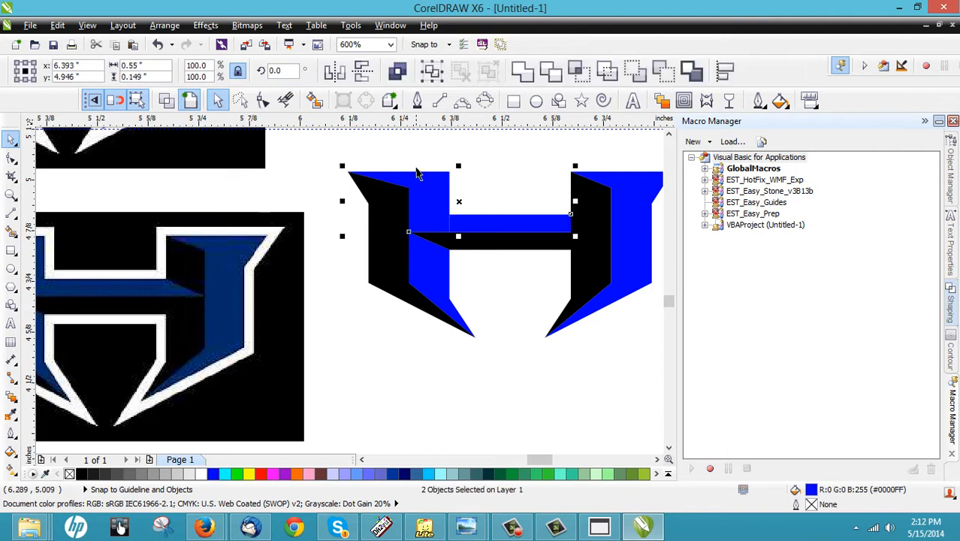
click(524, 72)
key(Escape)
Place a horizontal guideline on the crossbar's middle edge and draw a diagonal line from the right leg's inner blue edge to the crossbar's top right corner.
scroll(451, 200, down, 2)
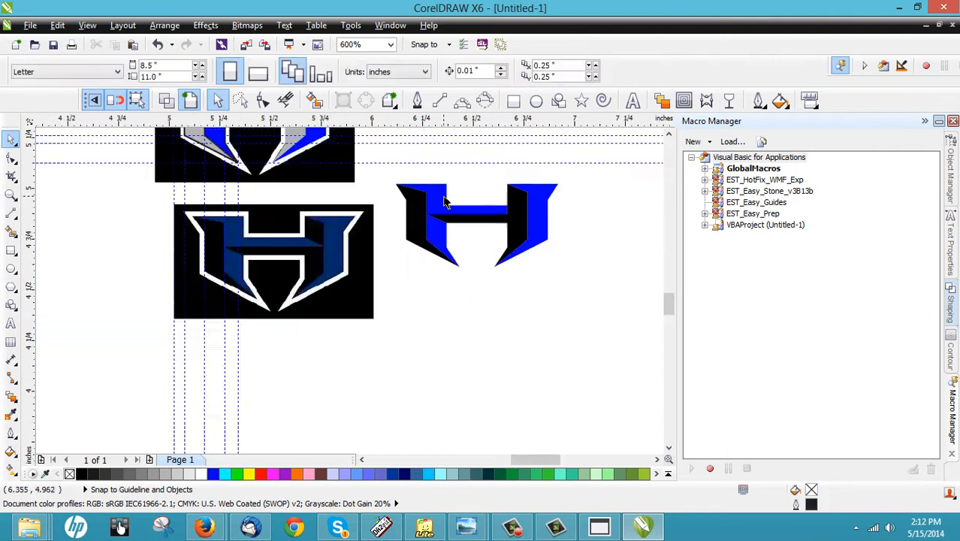
scroll(482, 209, up, 2)
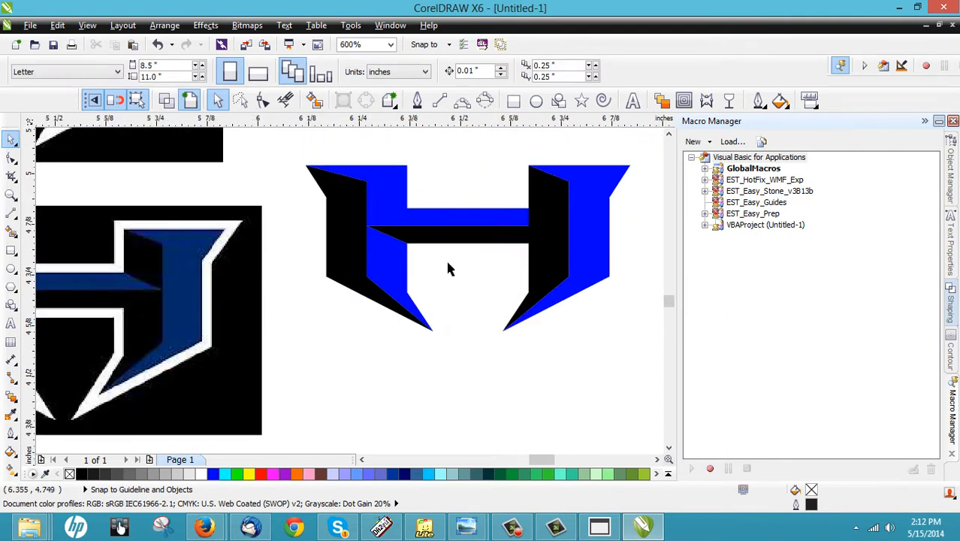
scroll(534, 224, up, 2)
drag(497, 122, 499, 229)
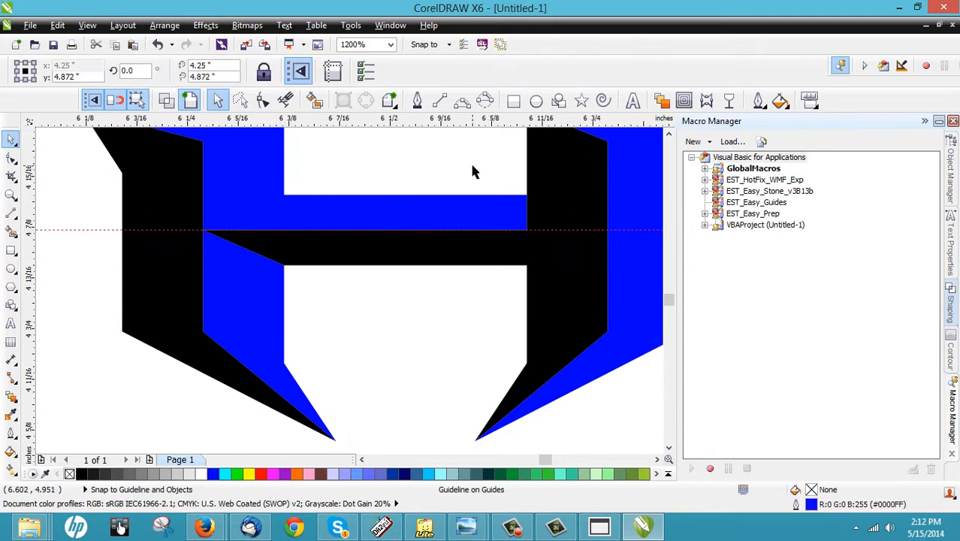
click(439, 100)
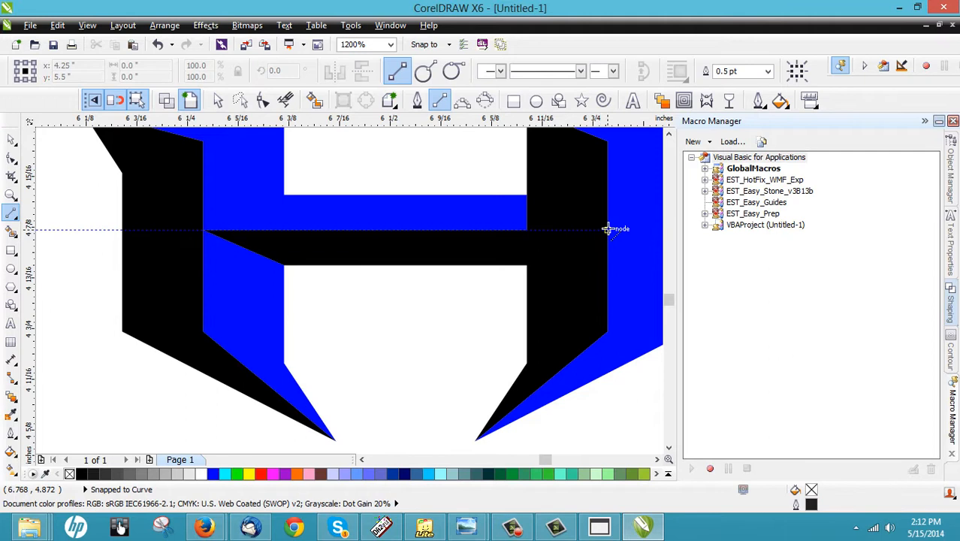
drag(607, 229, 526, 193)
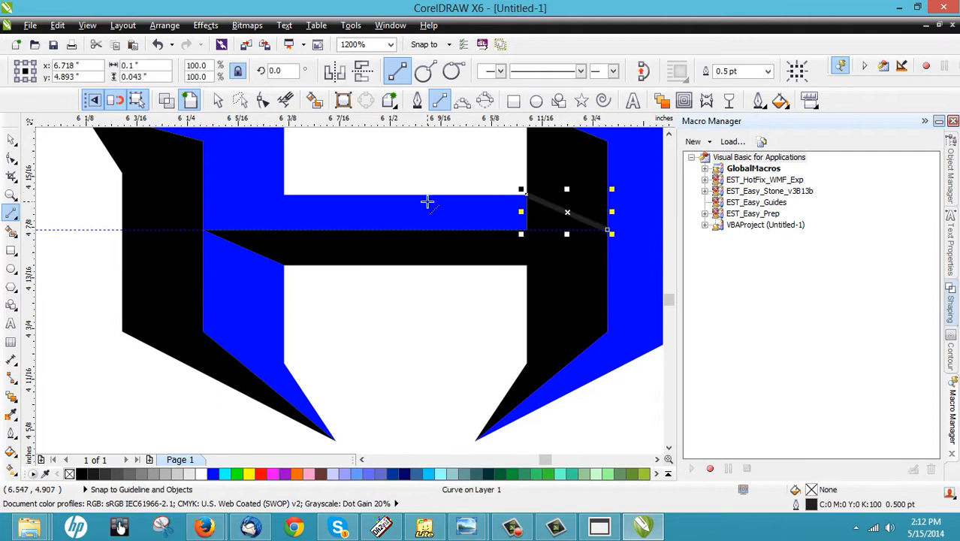
Extend the blue crossbar shape's lower right node along the guideline to the end of the diagonal line on the right leg.
click(262, 100)
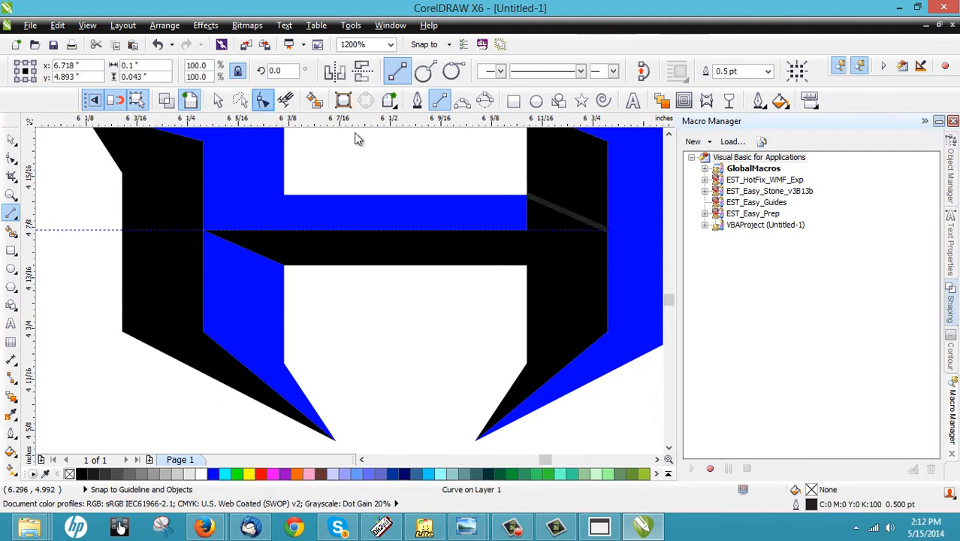
key(F10)
click(496, 224)
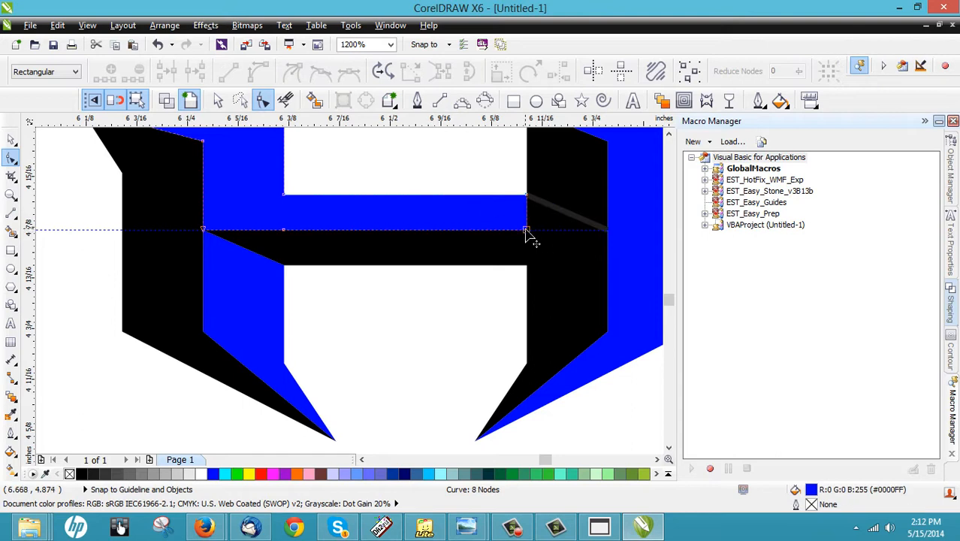
drag(525, 229, 606, 229)
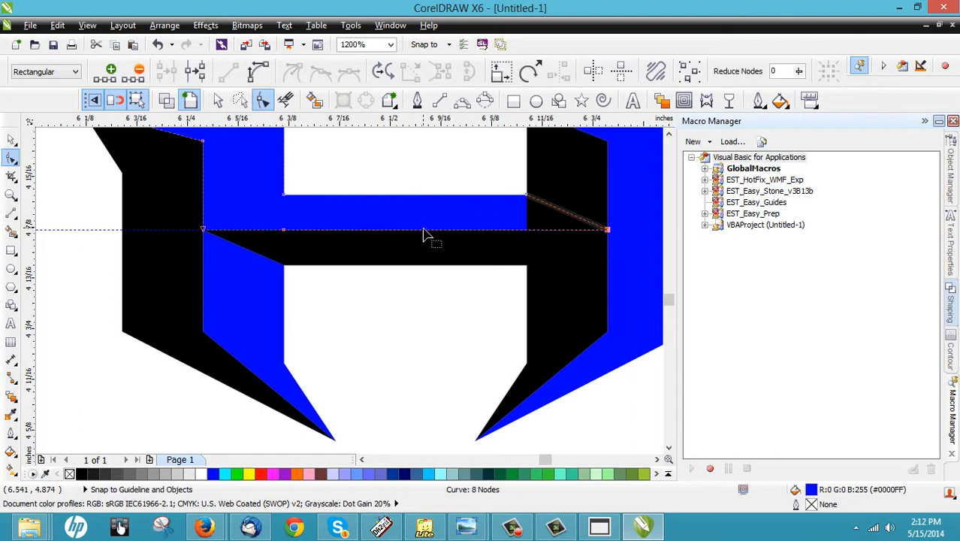
click(11, 140)
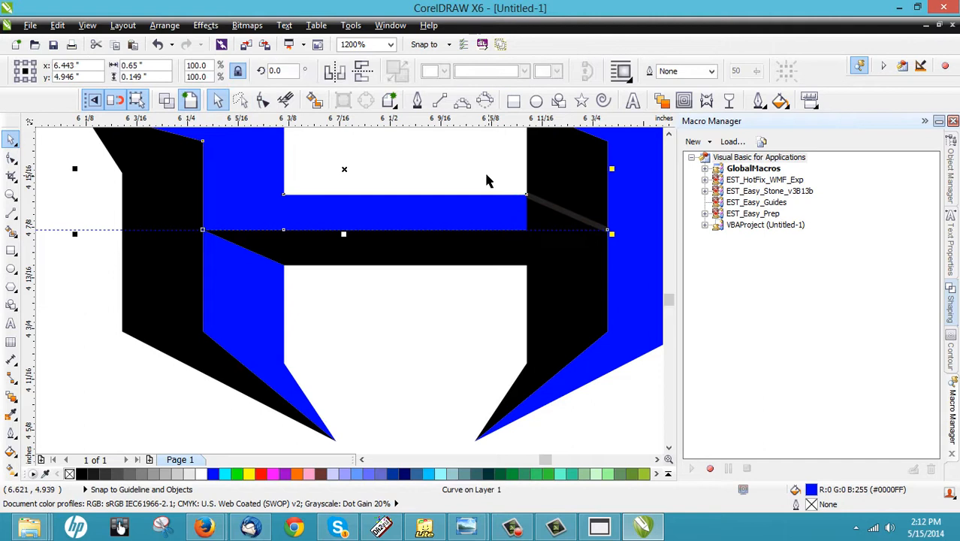
click(486, 177)
Trim the black right leg shape with the blue crossbar shape and delete the diagonal construction line.
click(391, 204)
shift+click(556, 186)
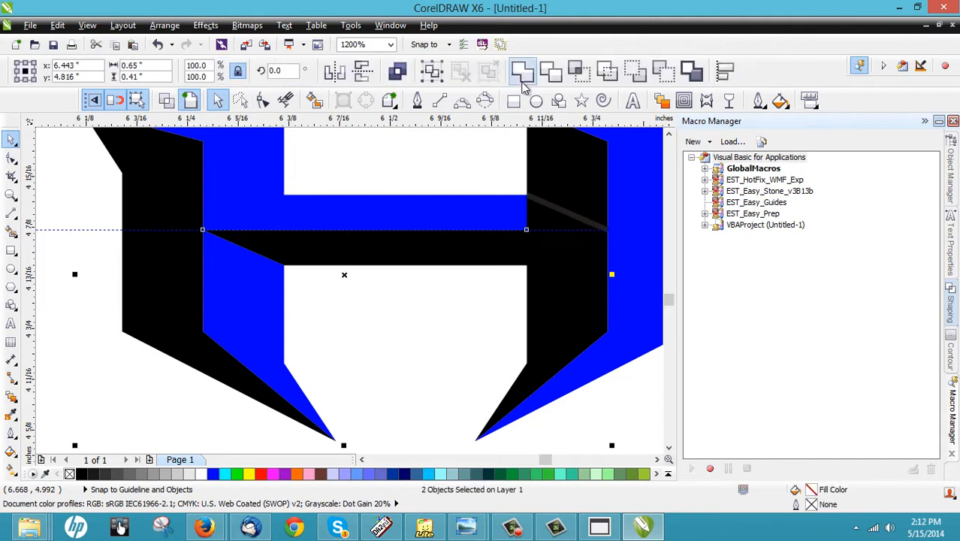
click(552, 71)
click(493, 186)
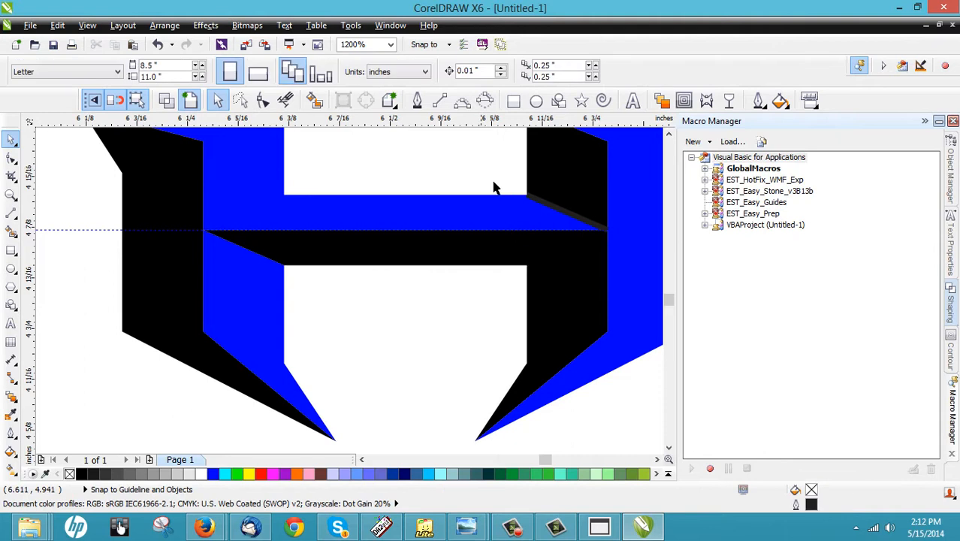
click(544, 204)
click(485, 286)
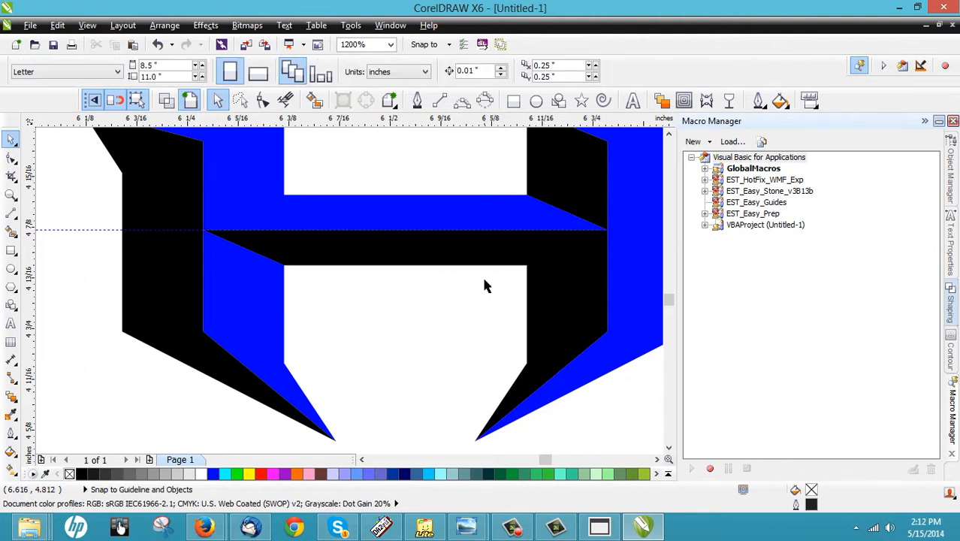
Move all five H logo shapes down onto empty space, centred at about X 6.678, Y 4.426 inches, and group them.
scroll(485, 286, down, 2)
scroll(420, 279, down, 2)
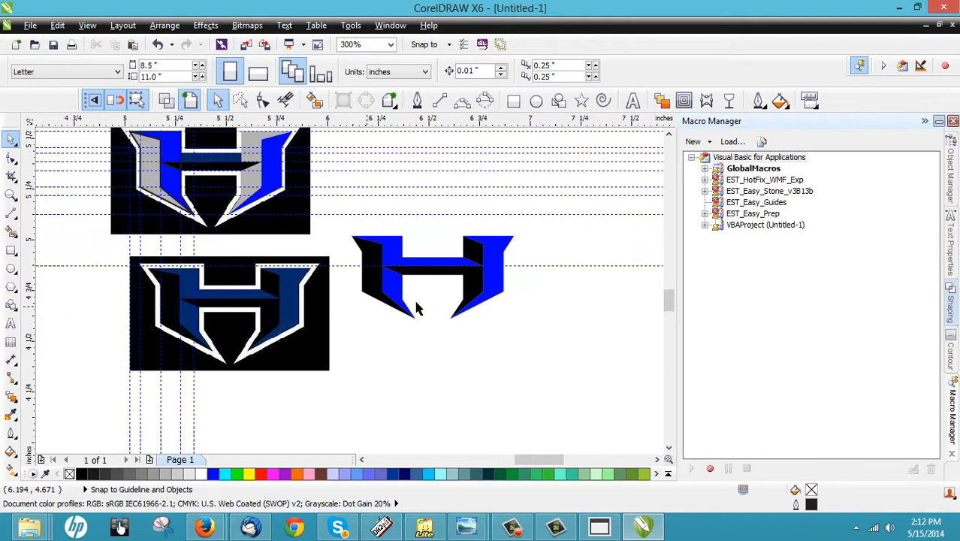
scroll(417, 308, up, 1)
scroll(409, 315, down, 1)
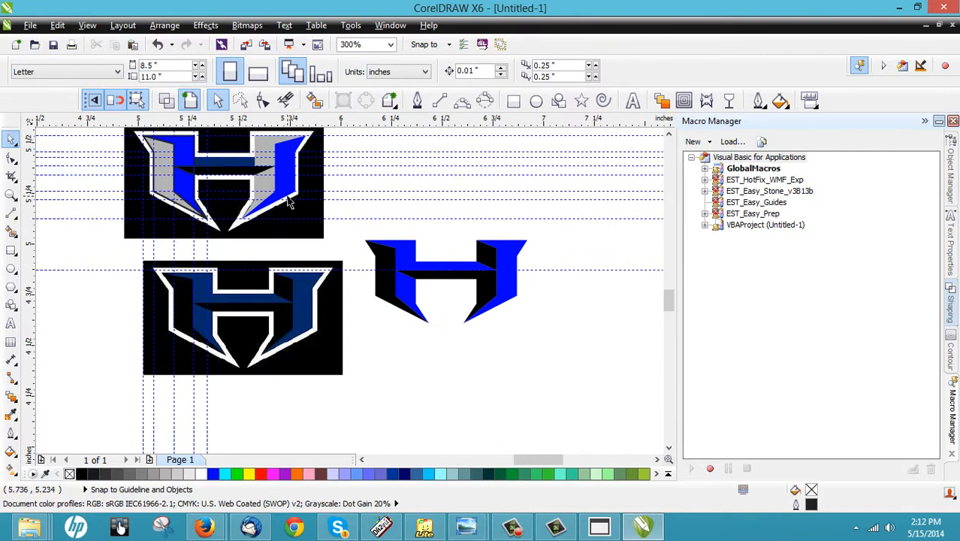
drag(357, 239, 558, 338)
drag(497, 258, 529, 338)
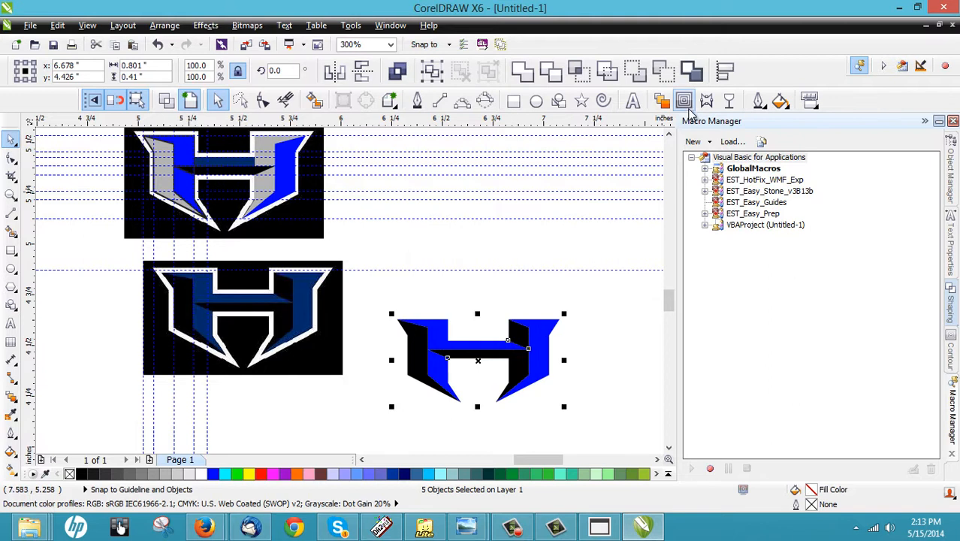
key(ctrl+g)
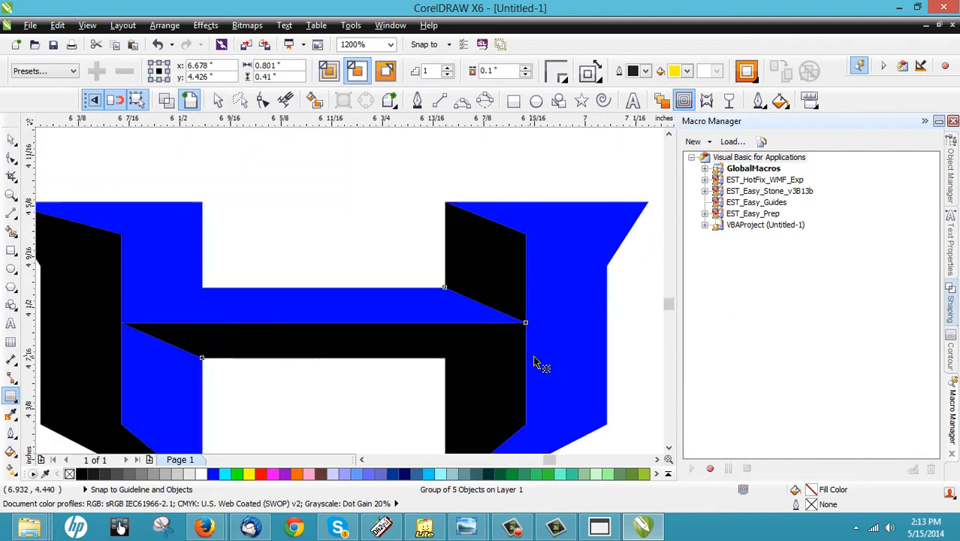
Try a one-step outside contour with a 0.015 inch offset and yellow fill around the grouped logo.
scroll(535, 360, up, 2)
scroll(490, 298, down, 1)
drag(522, 298, 574, 284)
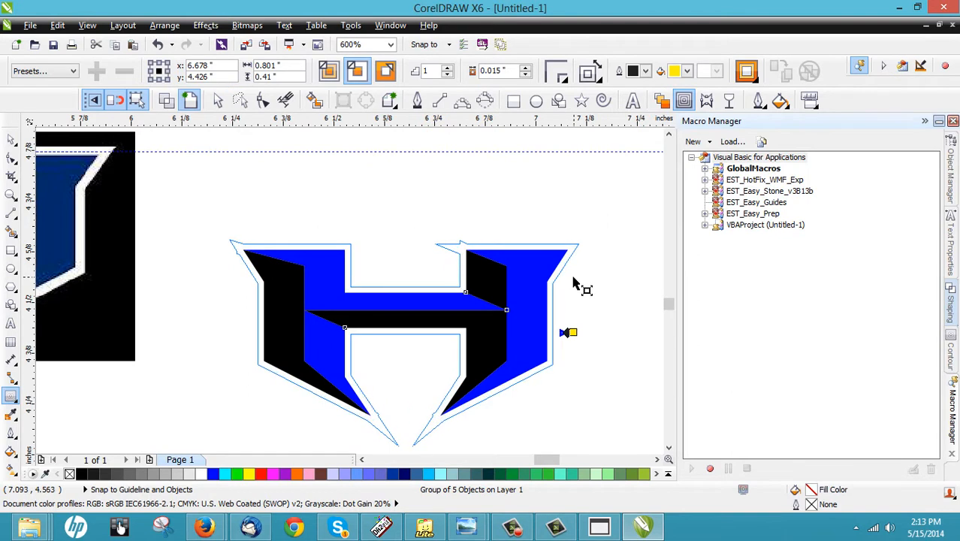
drag(573, 284, 573, 285)
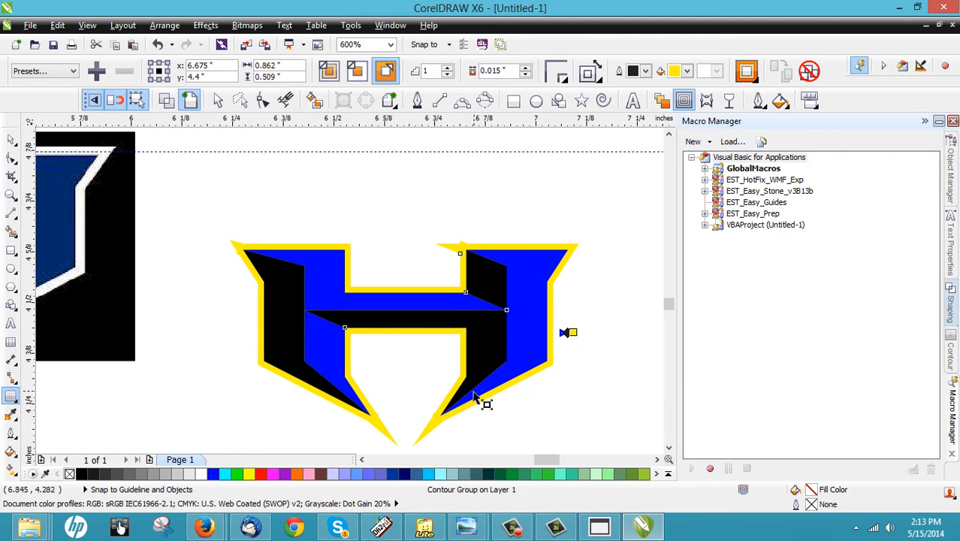
Remove the yellow contour from around the grouped logo.
click(11, 139)
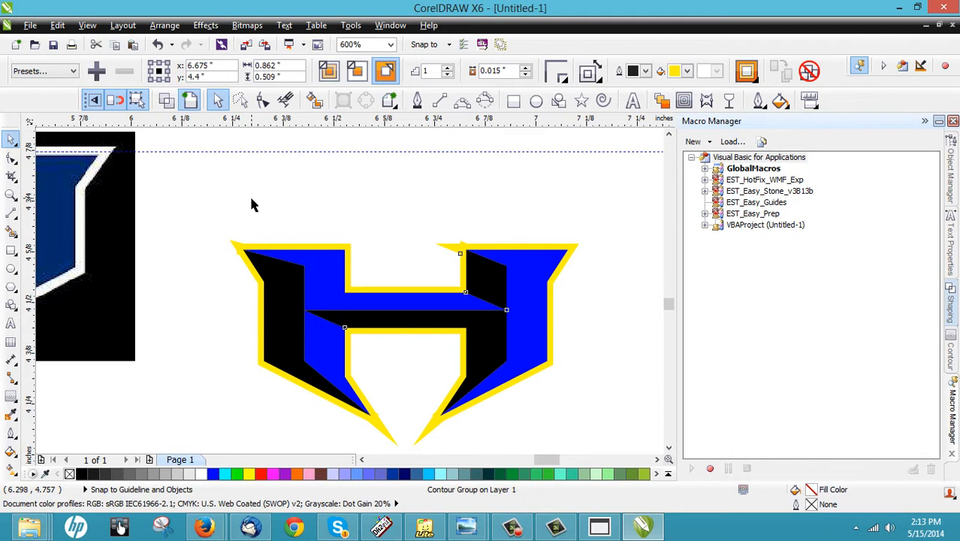
click(250, 197)
click(348, 251)
key(Delete)
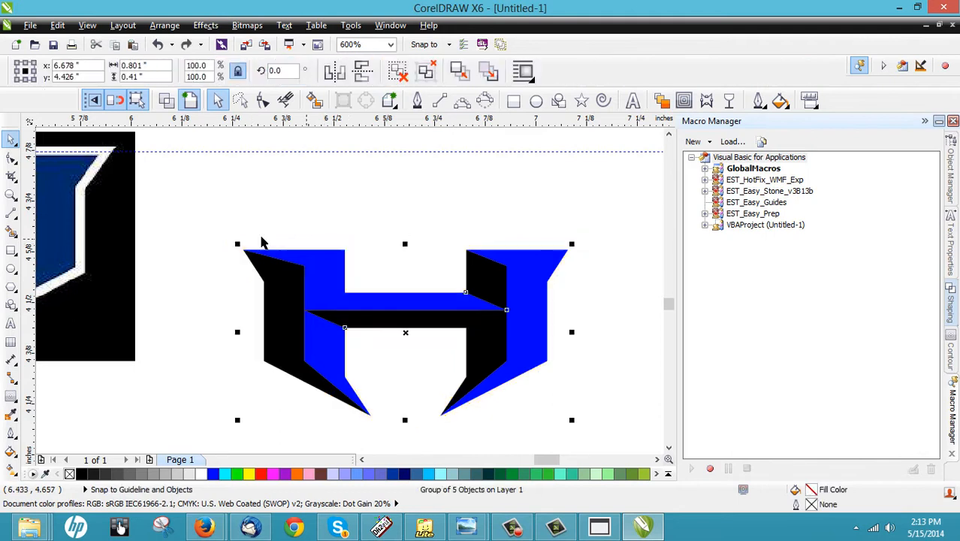
Create a boundary object that surrounds the grouped H logo.
drag(227, 211, 591, 422)
click(389, 100)
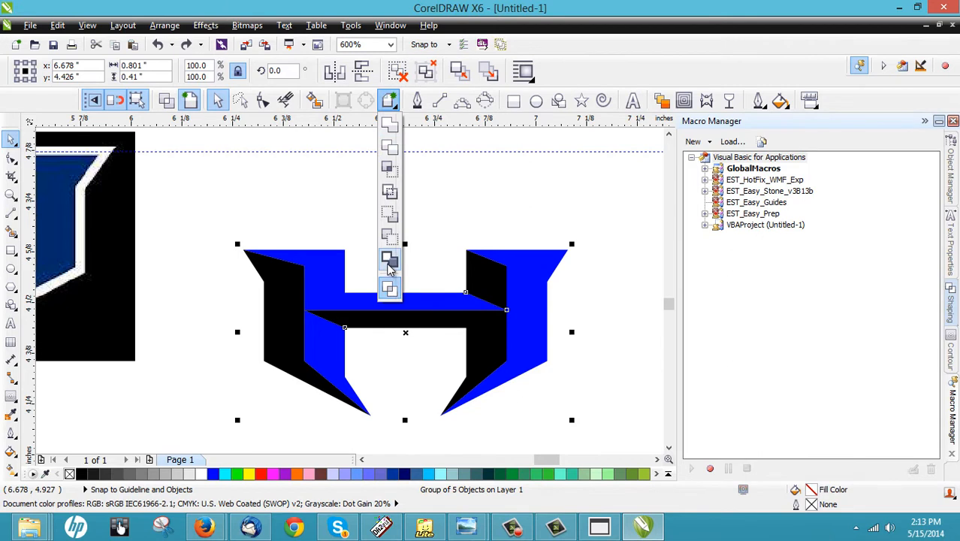
click(389, 263)
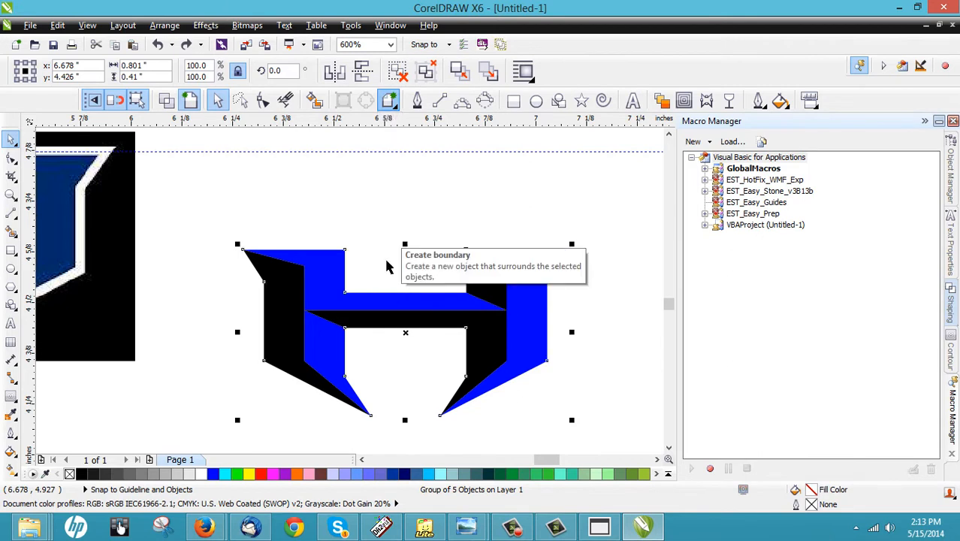
Add a one-step outside contour with a 0.017 inch offset around the logo's boundary curve.
click(365, 248)
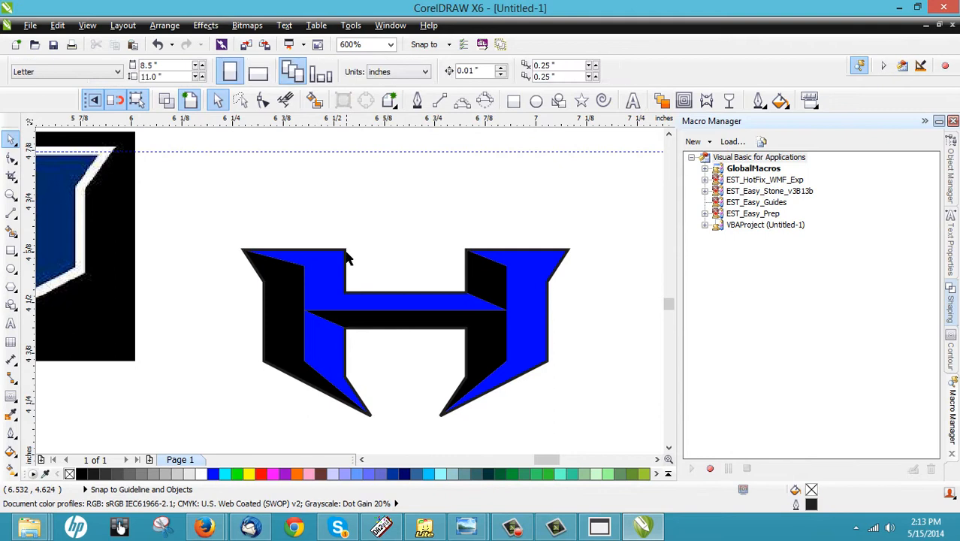
double_click(345, 250)
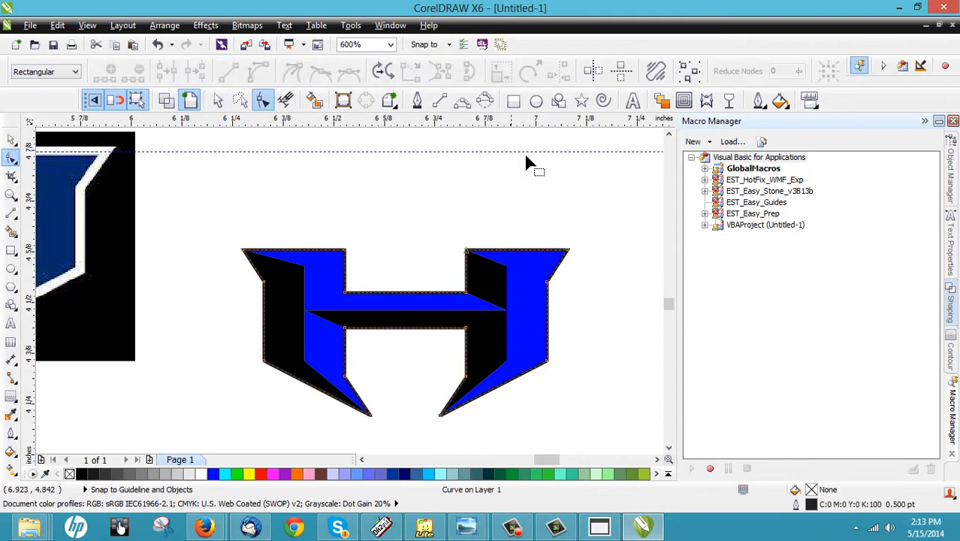
click(683, 100)
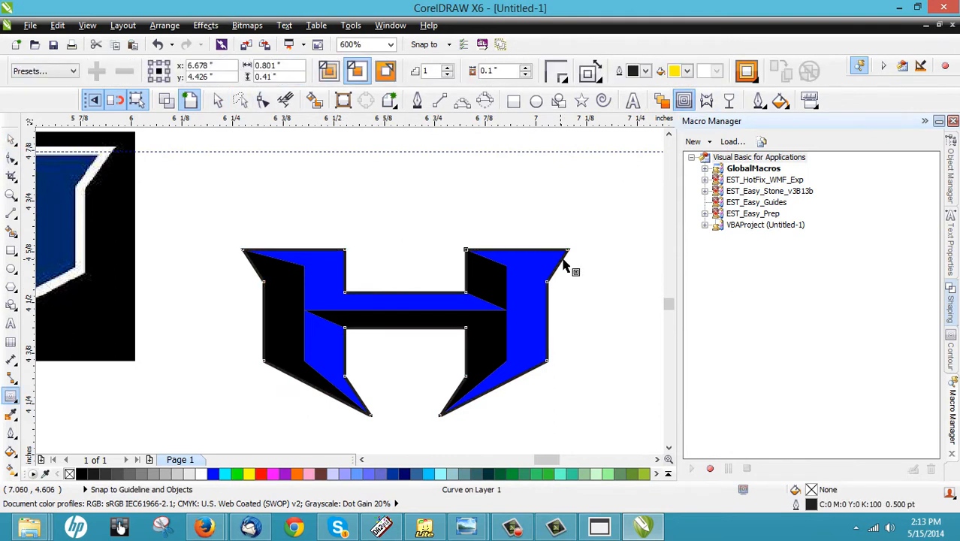
drag(564, 261, 574, 262)
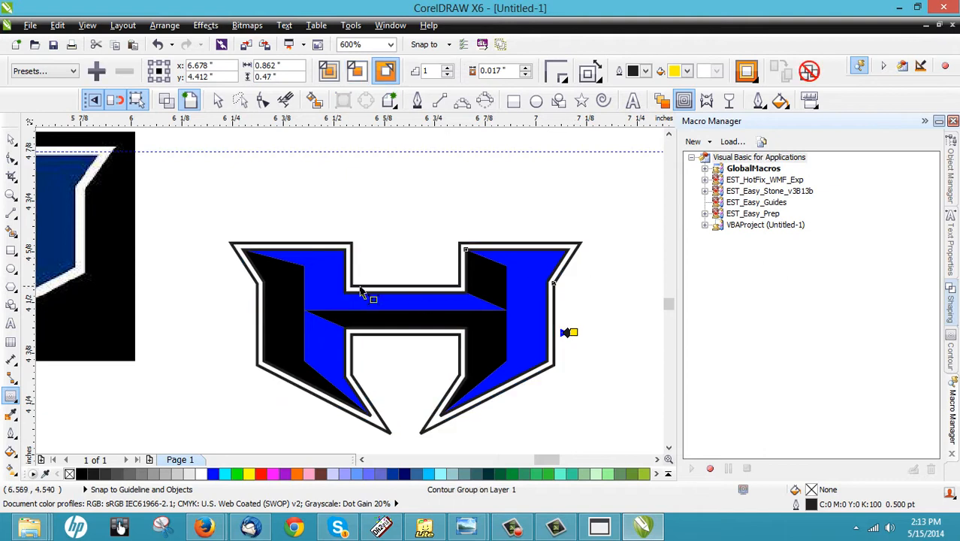
click(11, 139)
click(269, 189)
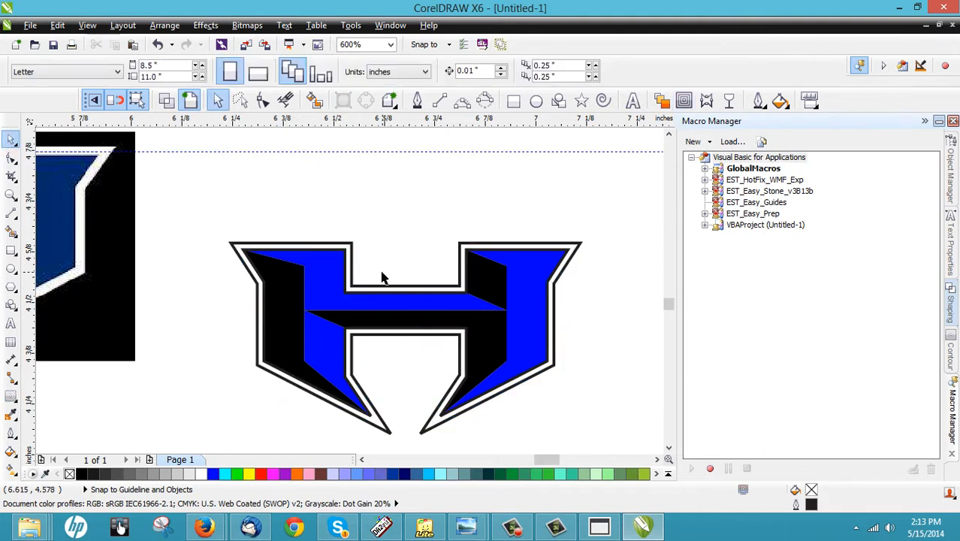
Break the contour group apart and select only the separated outer contour curve.
click(350, 250)
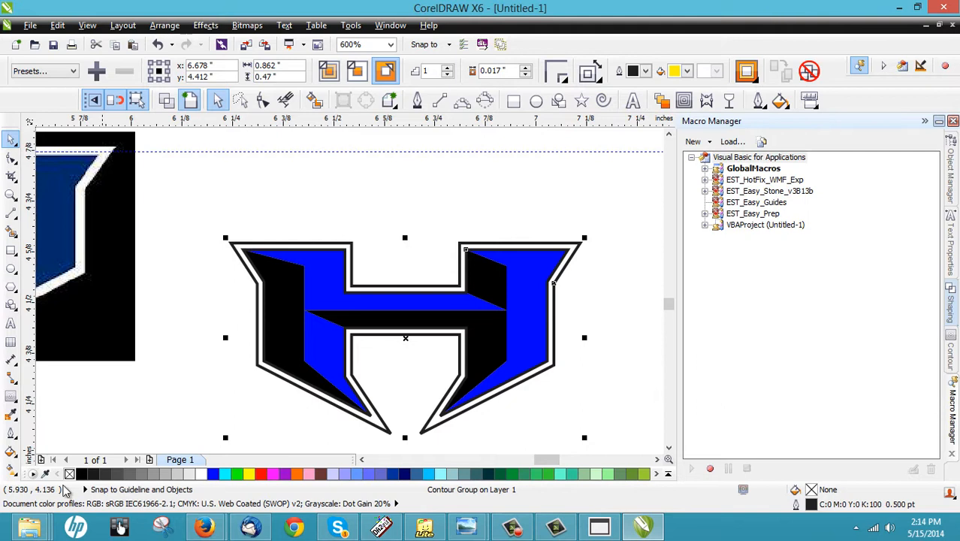
click(332, 218)
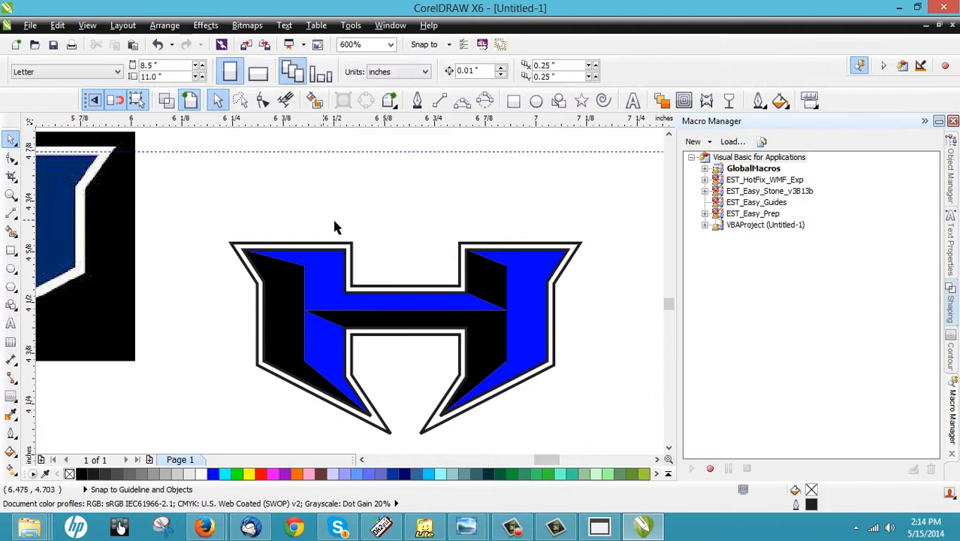
click(352, 243)
right_click(351, 242)
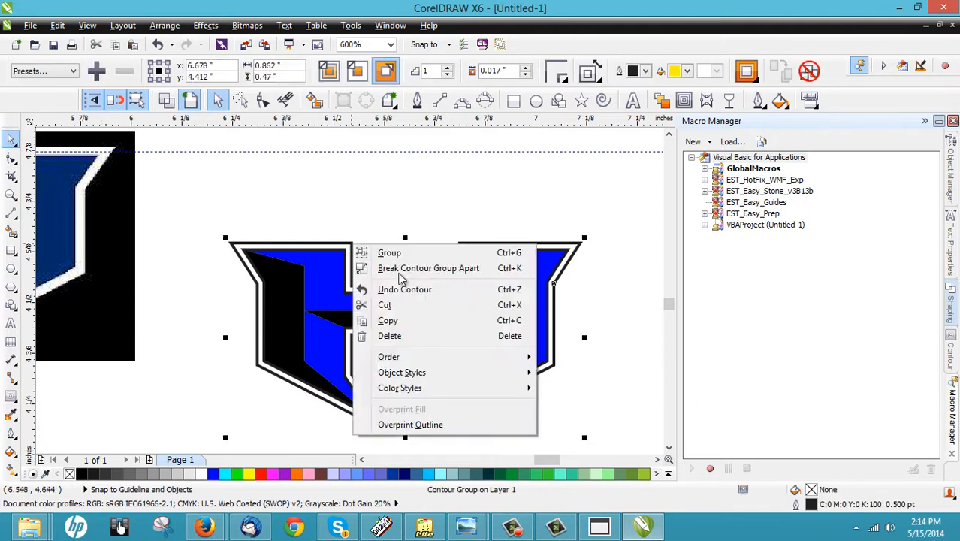
click(399, 271)
click(364, 245)
click(354, 255)
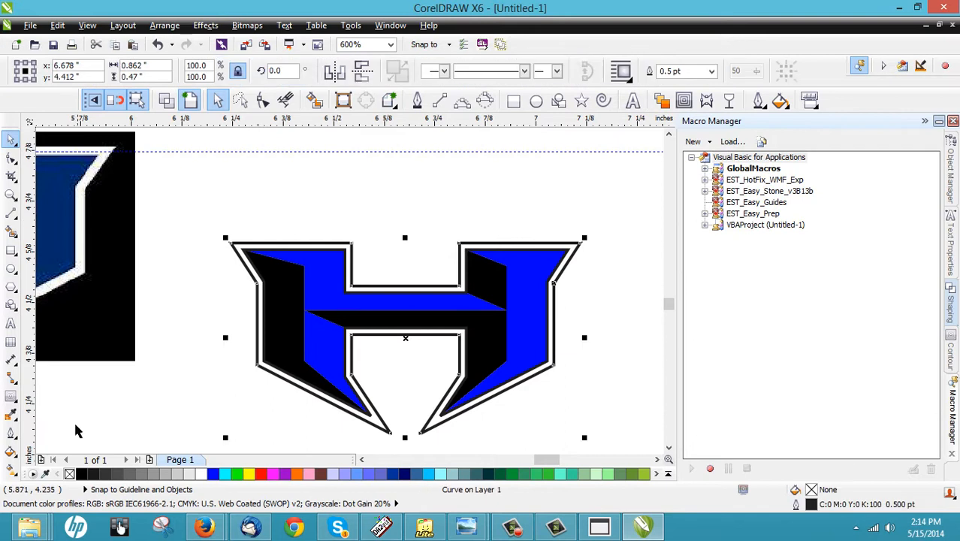
Try a gray fill (#B3B3B3) on the outer contour curve and undo it.
click(165, 475)
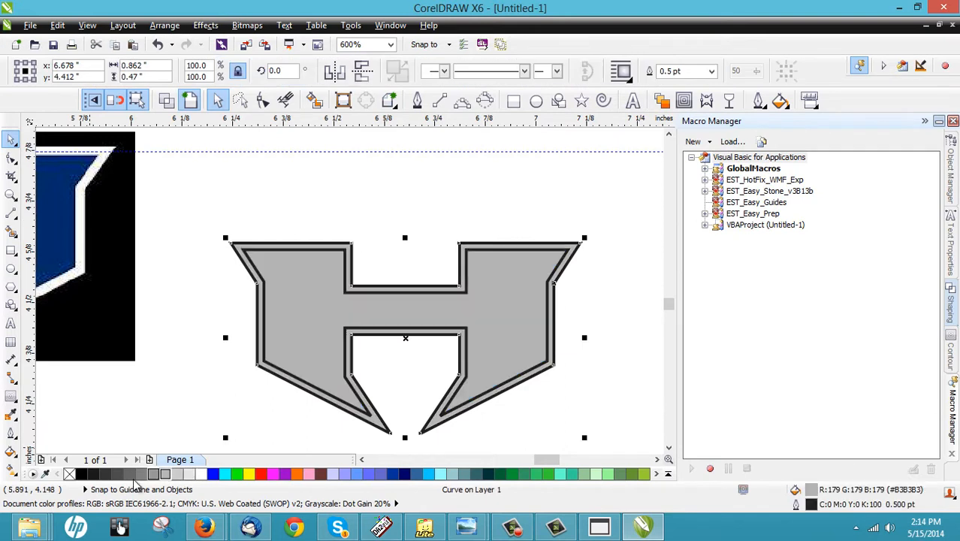
click(209, 331)
key(ctrl+z)
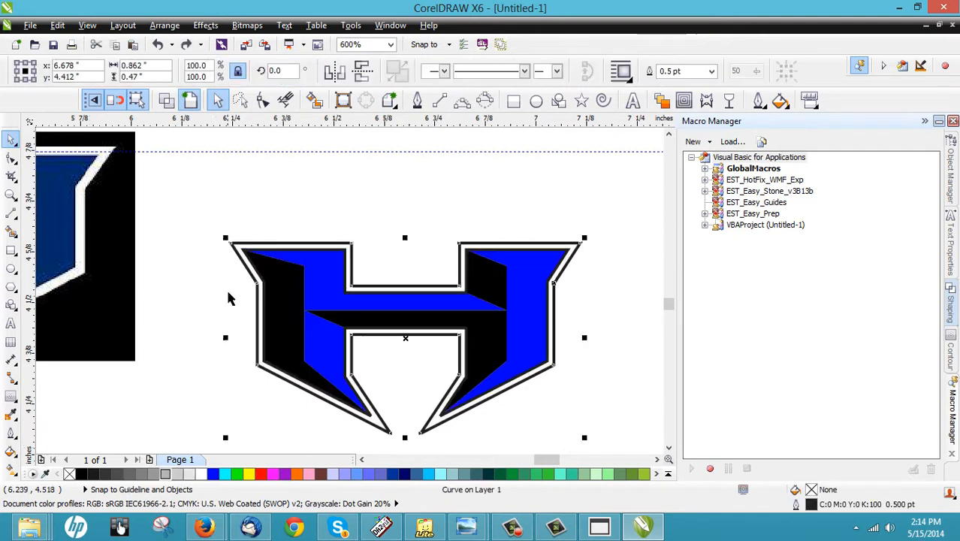
Fill the separated outer contour with gray (#B3B3B3) and remove its black outline.
click(235, 272)
click(240, 267)
click(161, 475)
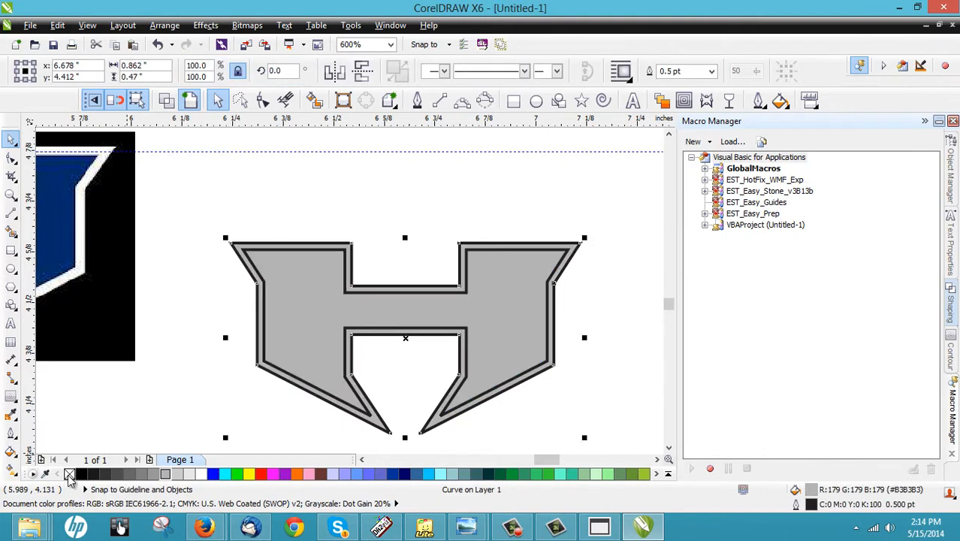
right_click(69, 474)
click(179, 398)
Send the gray contour shape to the back of the layer and delete the black boundary curve around the logo.
click(258, 294)
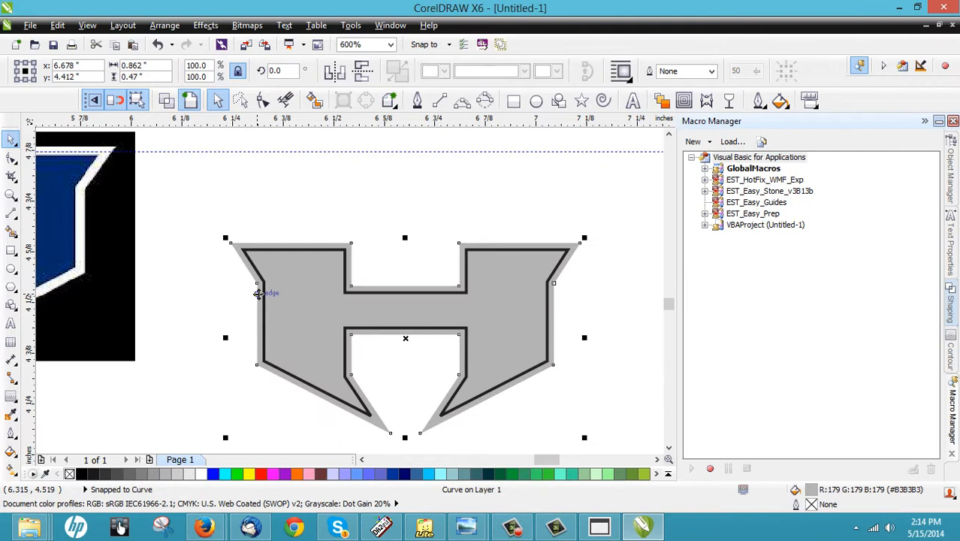
key(shift+Page_Down)
click(208, 276)
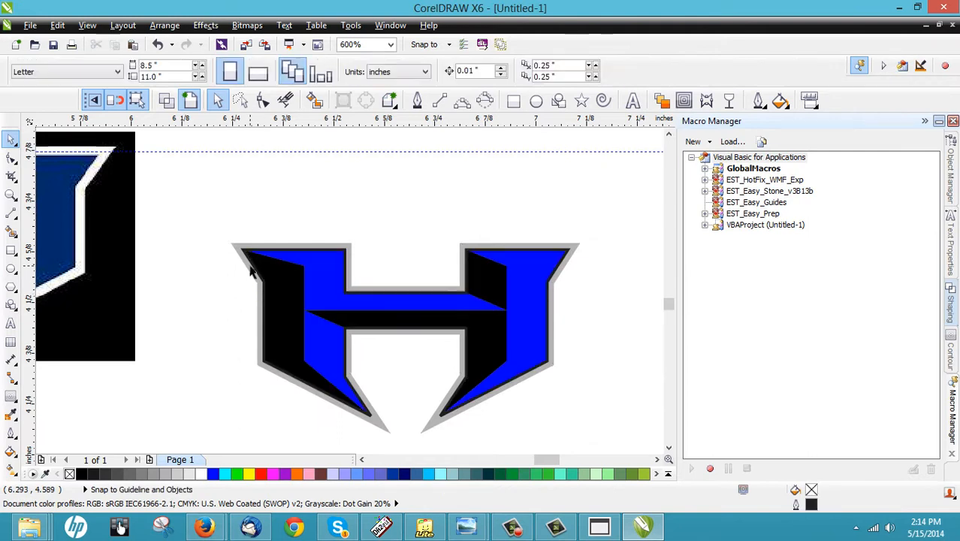
click(253, 263)
click(240, 238)
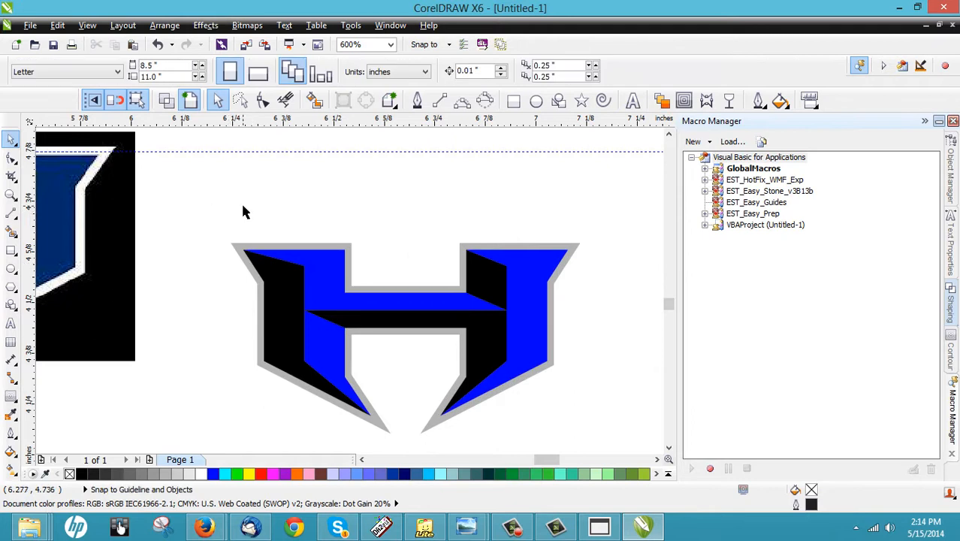
Select the blue and black logo group together with its gray contour shape.
scroll(370, 237, down, 1)
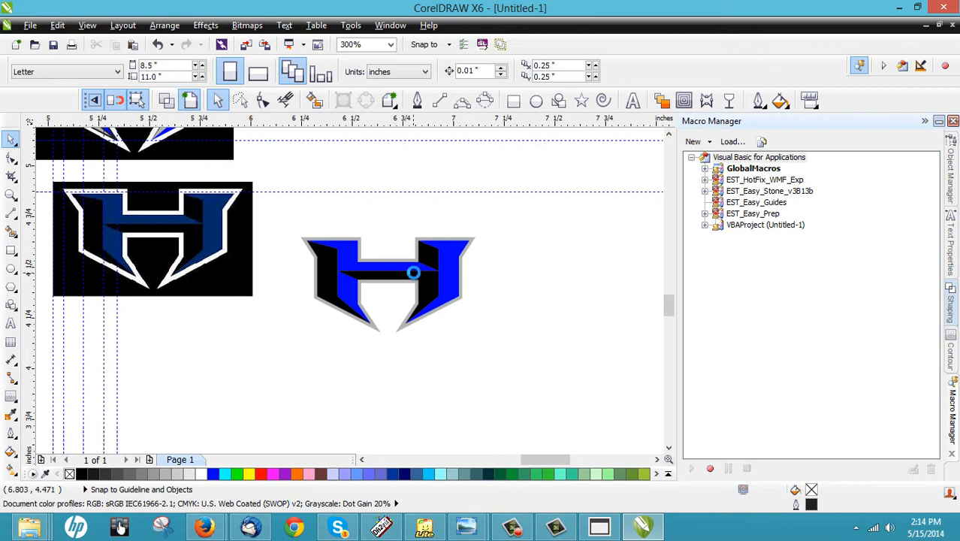
scroll(414, 274, up, 1)
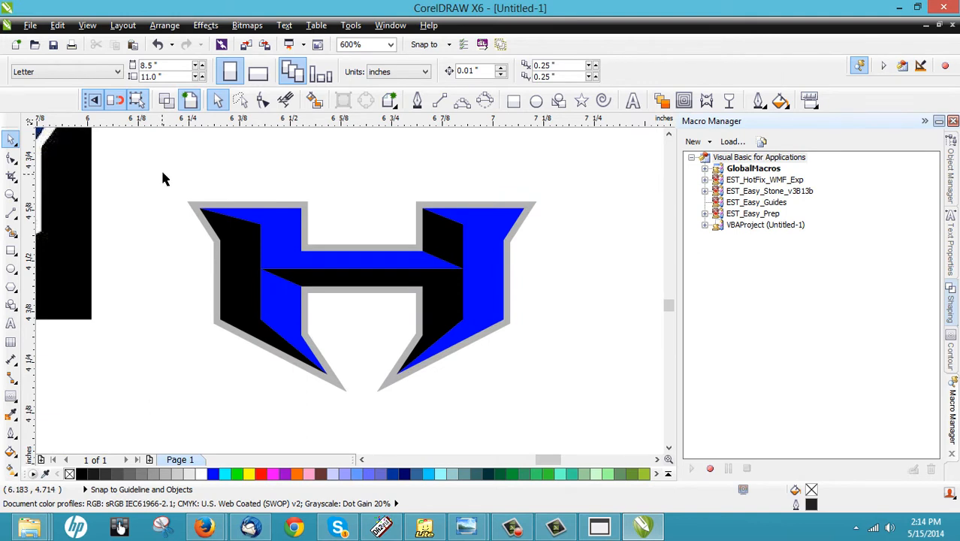
scroll(162, 166, down, 1)
drag(165, 168, 369, 292)
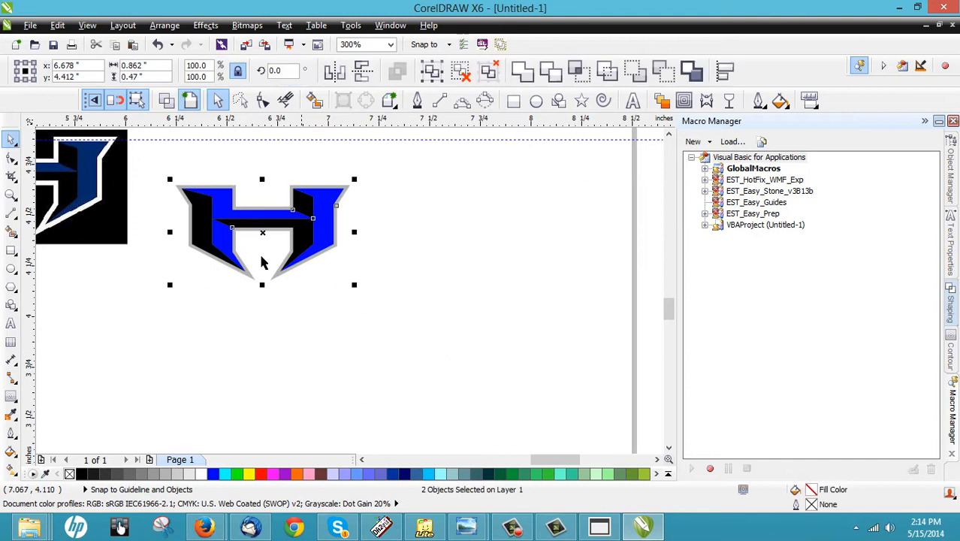
Duplicate the two-part H logo into the empty area below and to the right of the original.
drag(256, 212, 478, 351)
right_click(440, 326)
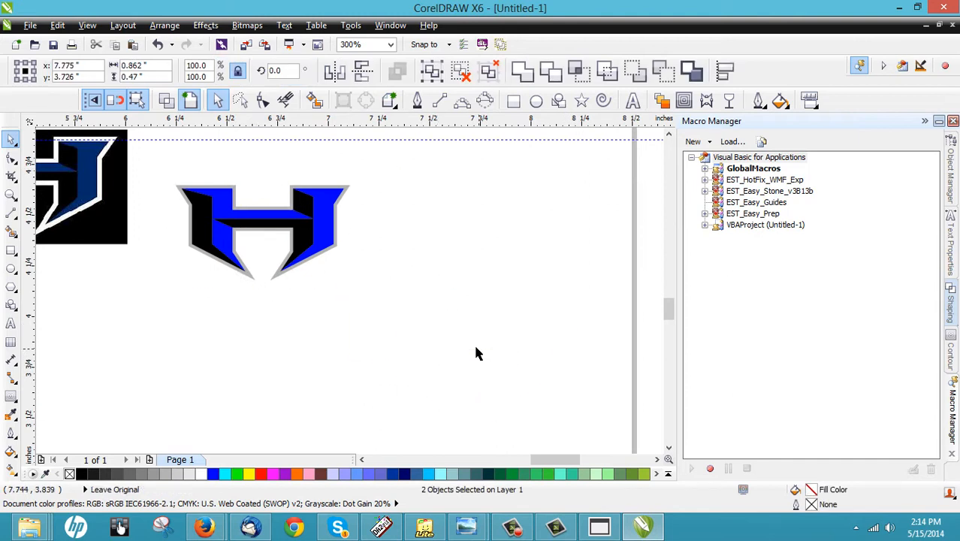
click(494, 281)
scroll(559, 409, up, 1)
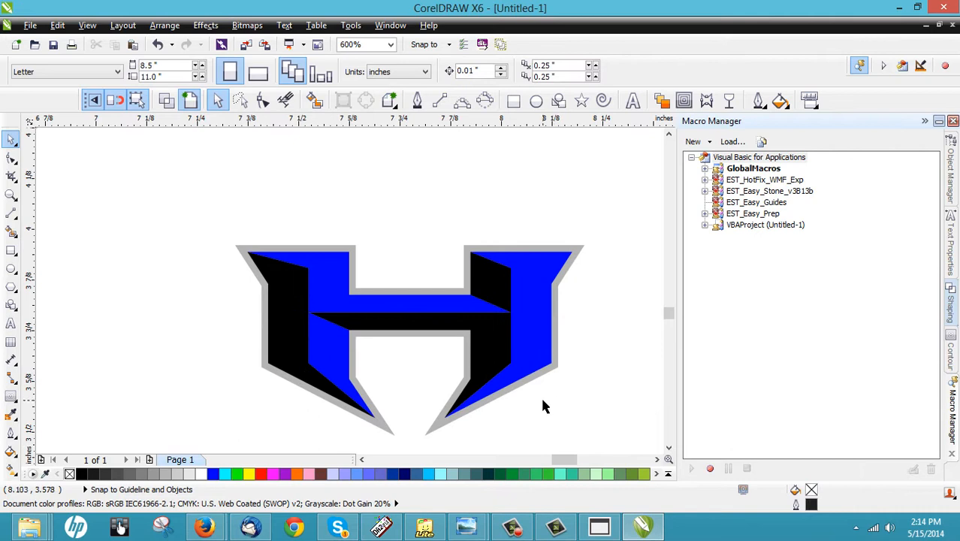
scroll(544, 407, up, 1)
scroll(512, 367, down, 1)
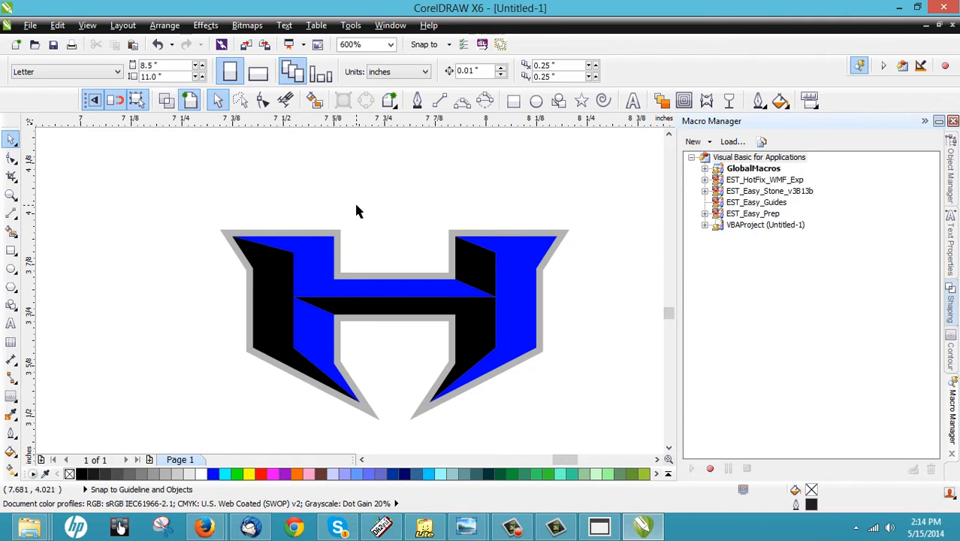
Try moving the grey backing shape upward from behind the duplicated logo, and undo the move.
drag(339, 236, 336, 178)
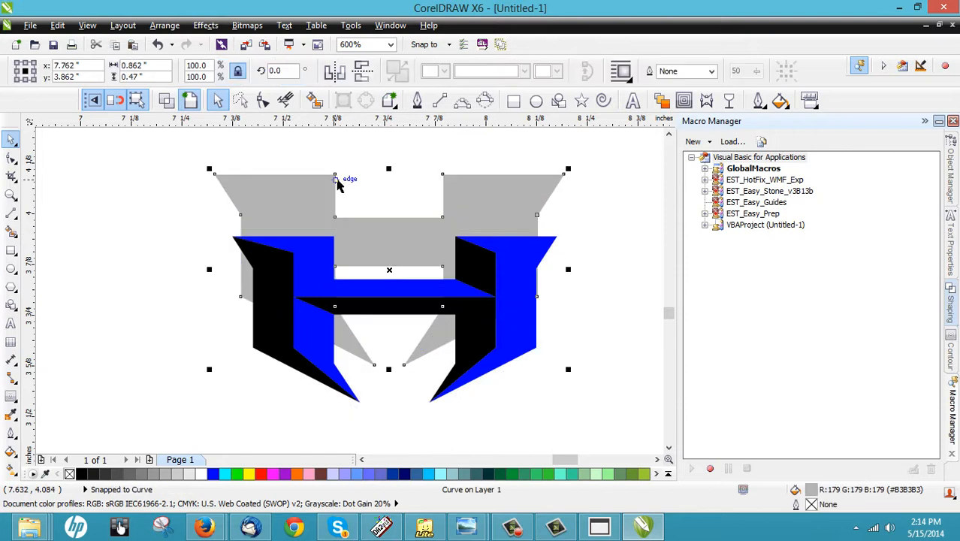
key(ctrl+z)
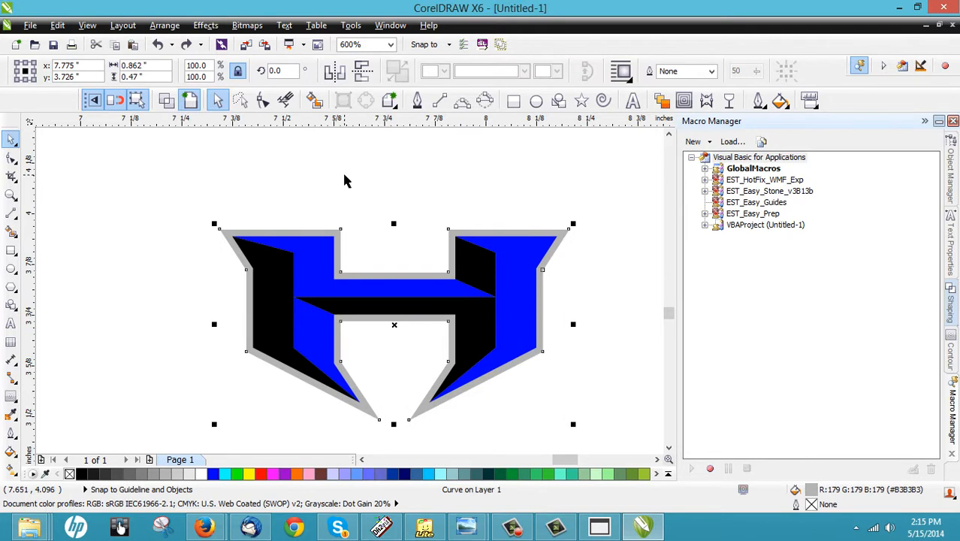
click(344, 180)
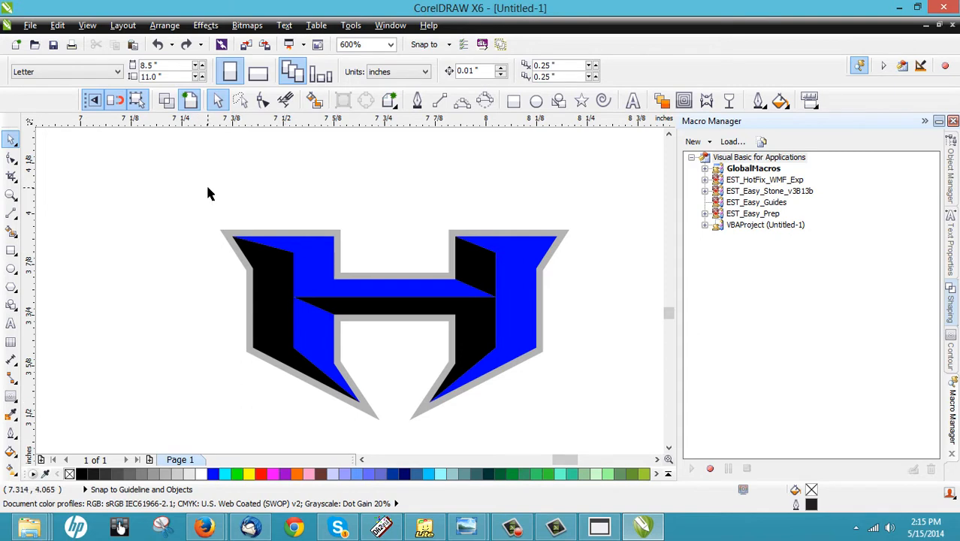
Select the whole duplicated logo and place another copy of it just beyond the page's right edge.
scroll(203, 196, down, 1)
drag(418, 332, 426, 354)
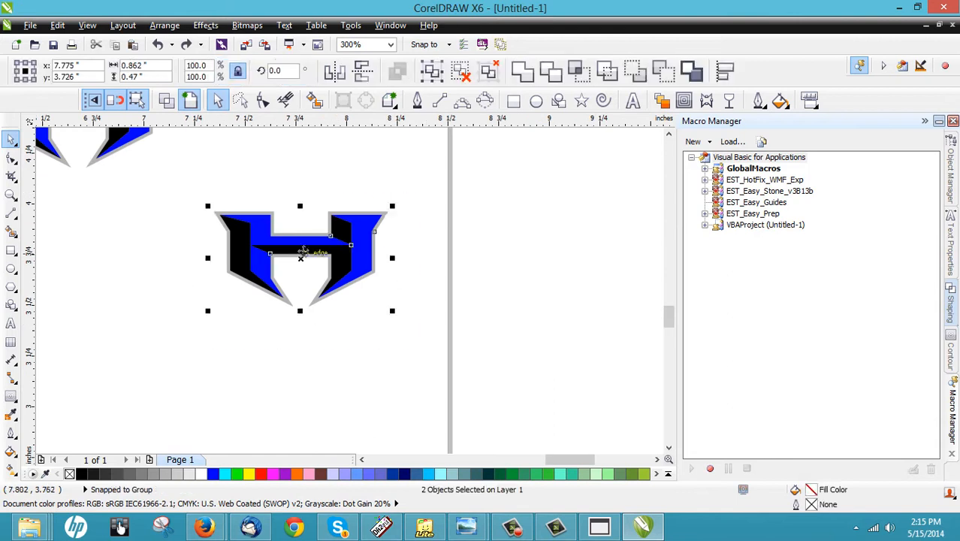
drag(306, 251, 565, 268)
click(392, 343)
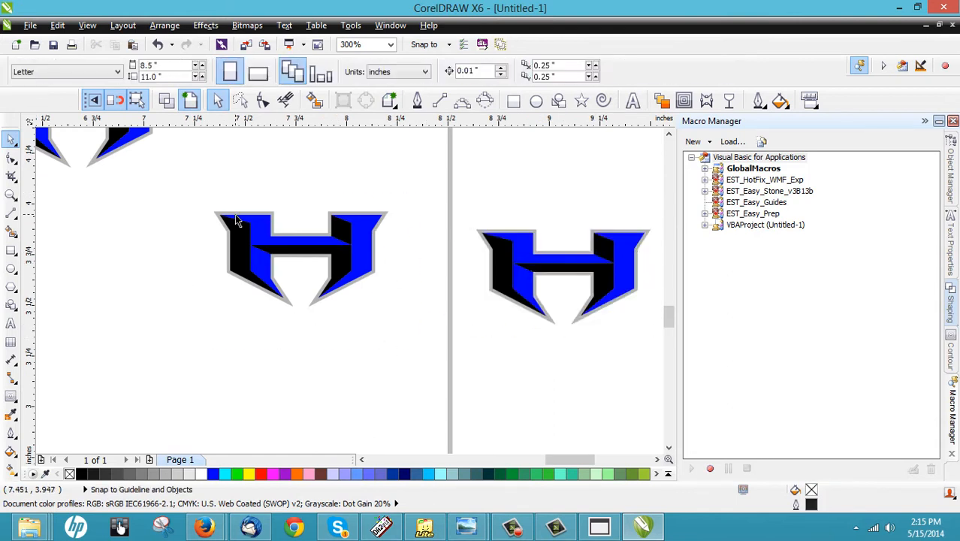
Try shifting the grey backing shape up and right of the on-page copy, and undo the shift.
scroll(271, 226, up, 1)
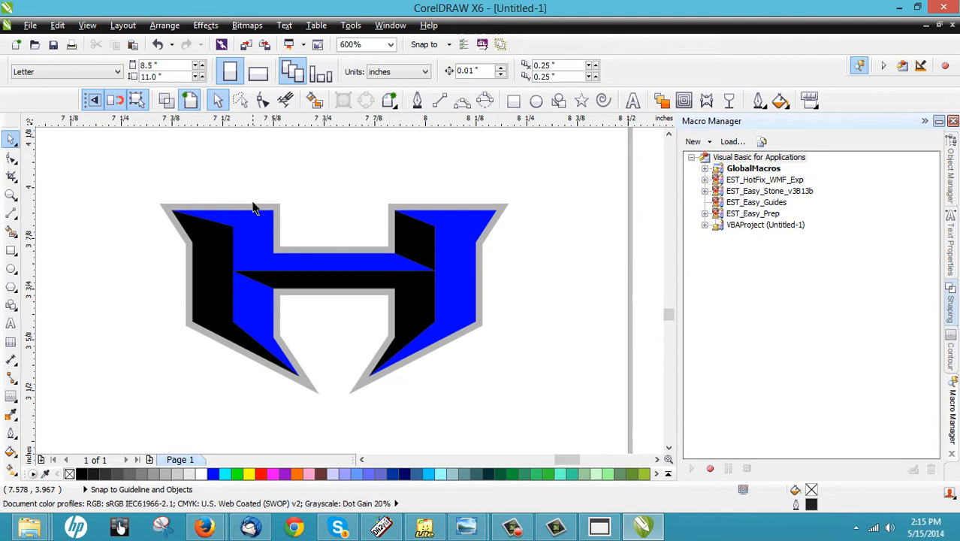
drag(256, 205, 384, 144)
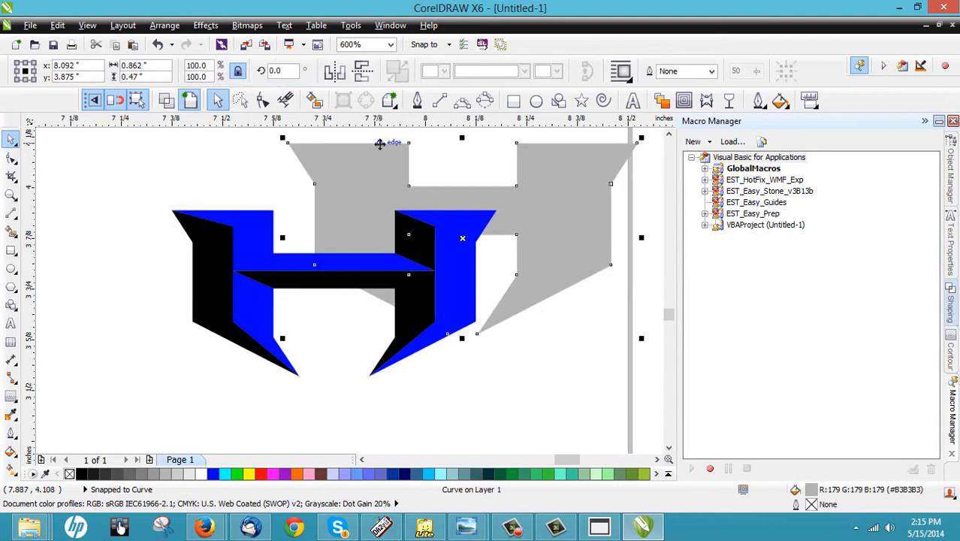
key(ctrl+z)
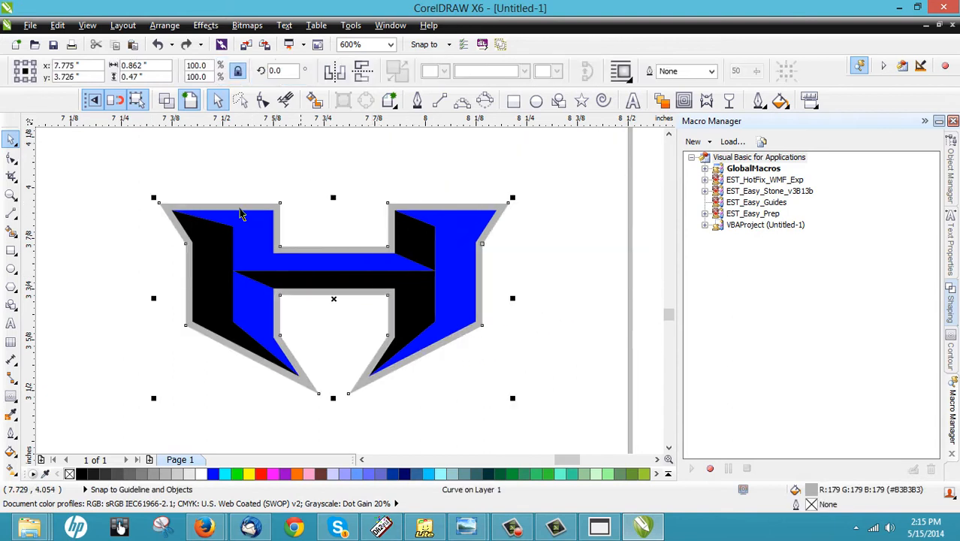
click(98, 316)
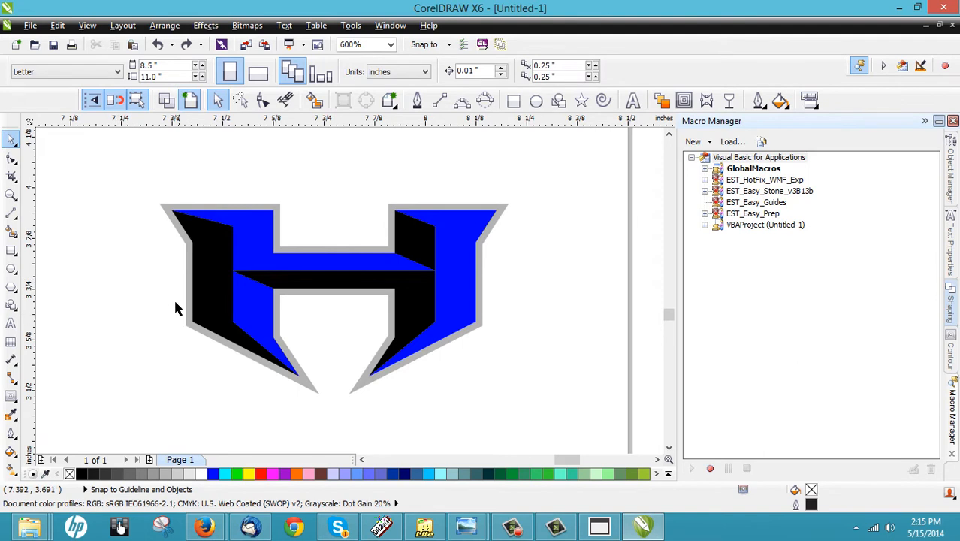
Try moving the grouped blue and black pieces down and left off the grey backing, and undo it.
scroll(167, 251, up, 1)
click(259, 248)
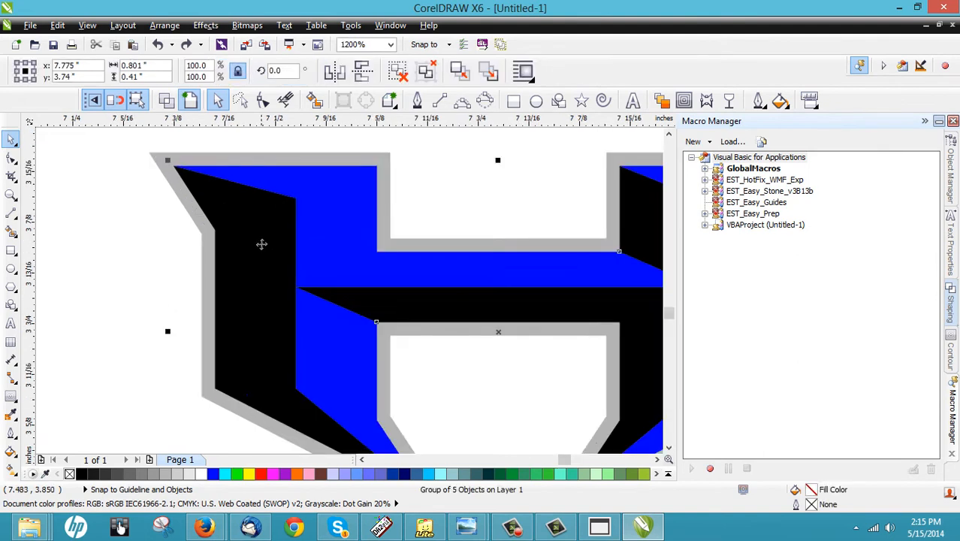
scroll(256, 244, down, 1)
drag(256, 244, 174, 303)
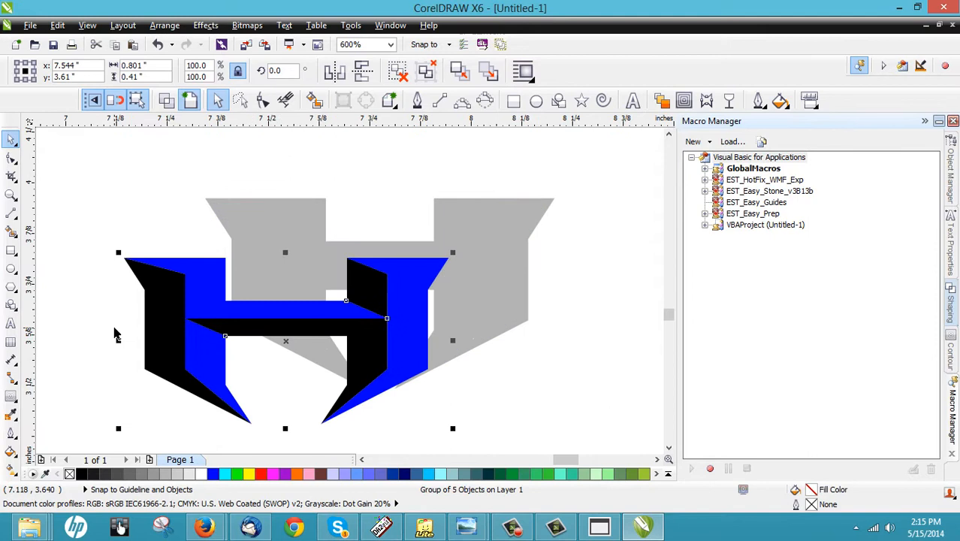
key(ctrl+z)
Ungroup all the blue and black pieces of the on-page logo copy.
right_click(257, 265)
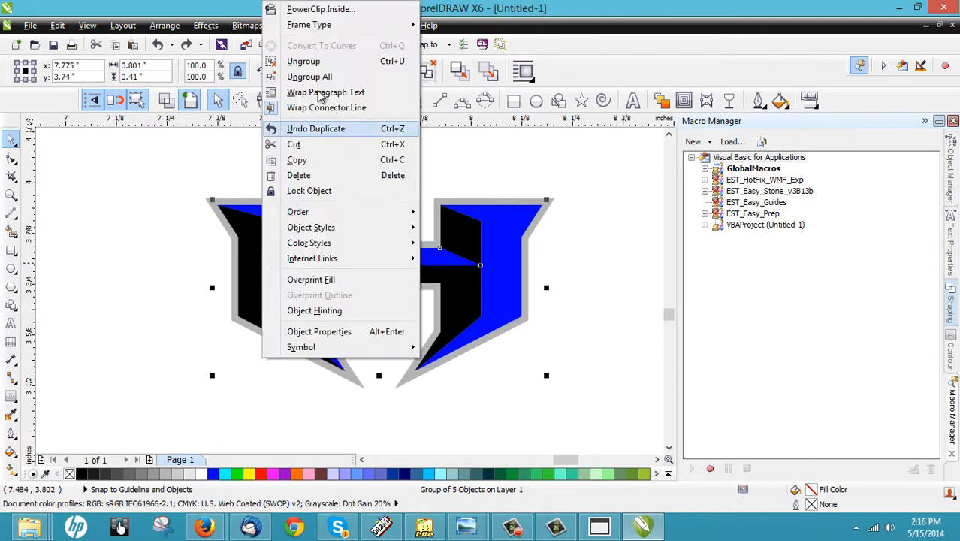
click(323, 76)
key(Escape)
Try pulling the left black piece out of the logo, and undo the move.
drag(248, 248, 169, 313)
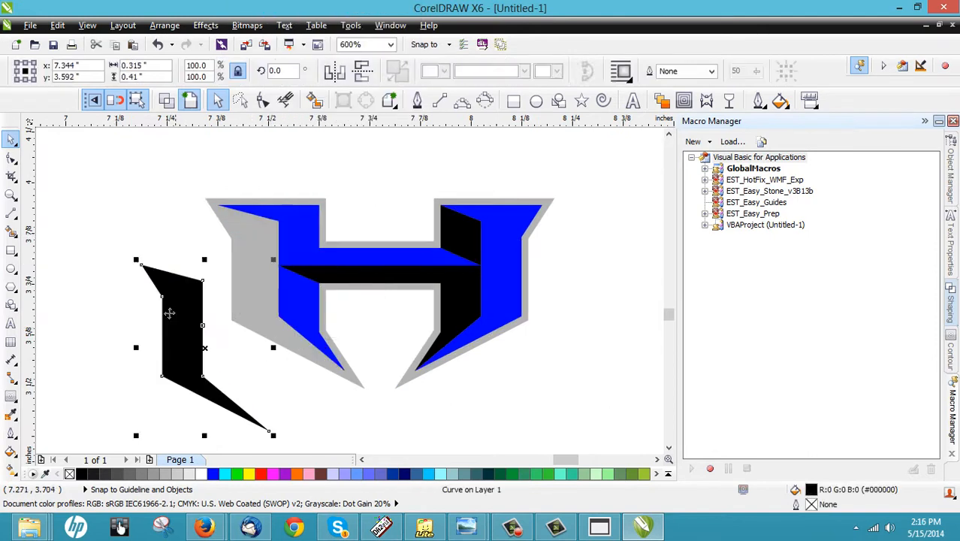
key(ctrl+z)
key(Escape)
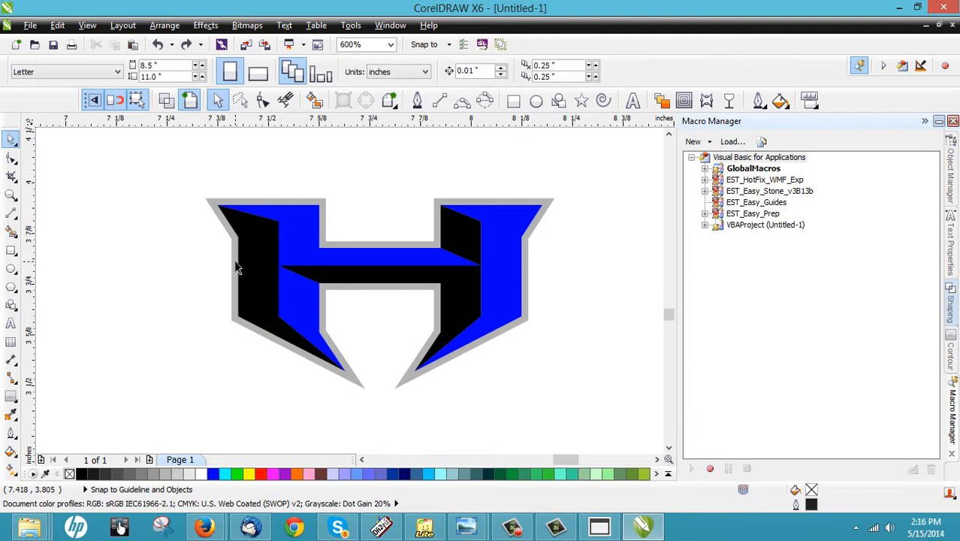
Add a one-step outside contour with an offset of about 0.004 inch to the left black piece.
scroll(251, 260, up, 1)
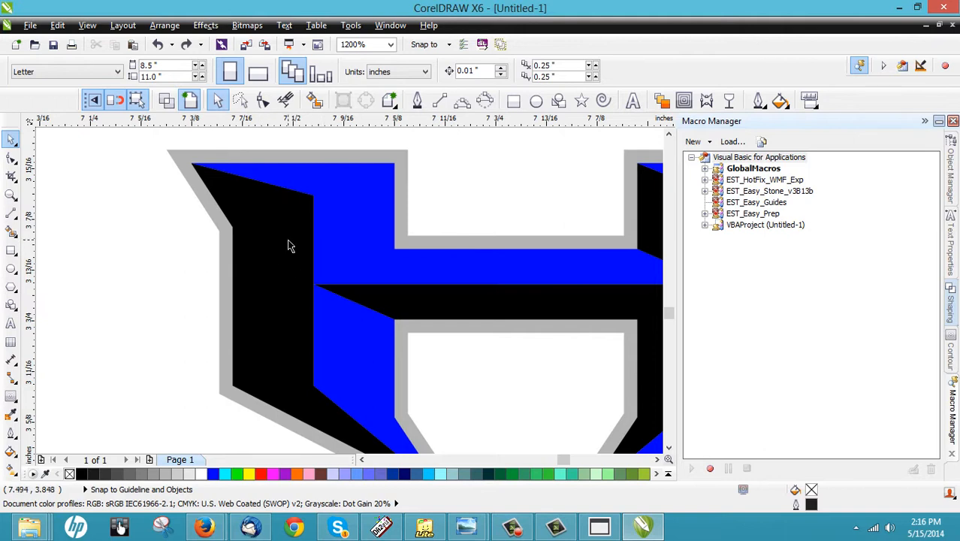
click(685, 102)
click(690, 105)
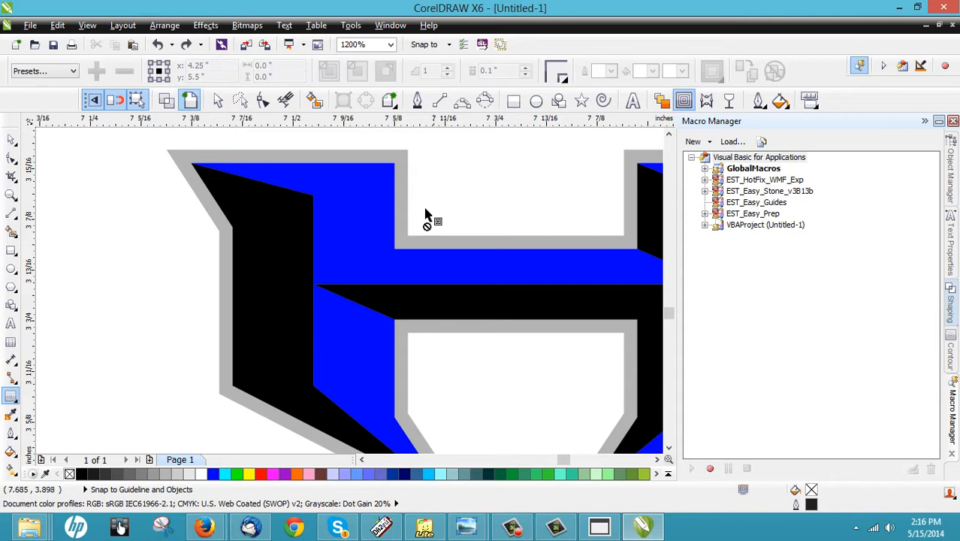
click(319, 249)
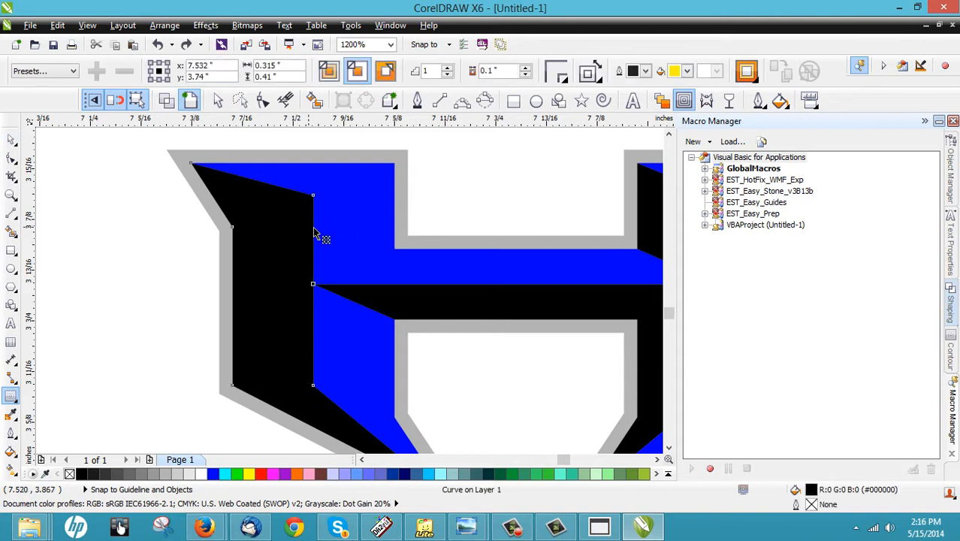
drag(318, 164, 362, 151)
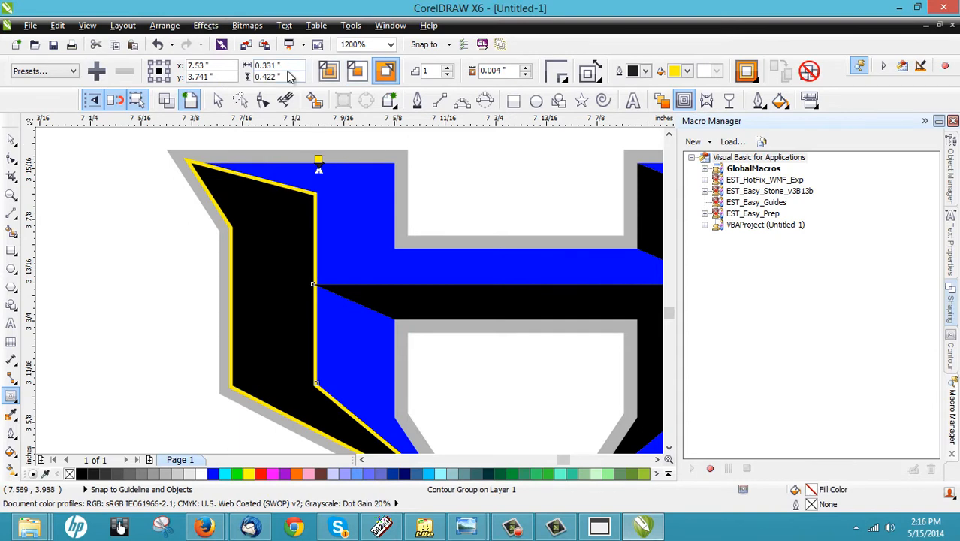
Try a 1 mm offset on the left black piece's contour, and undo the change.
drag(512, 70, 448, 82)
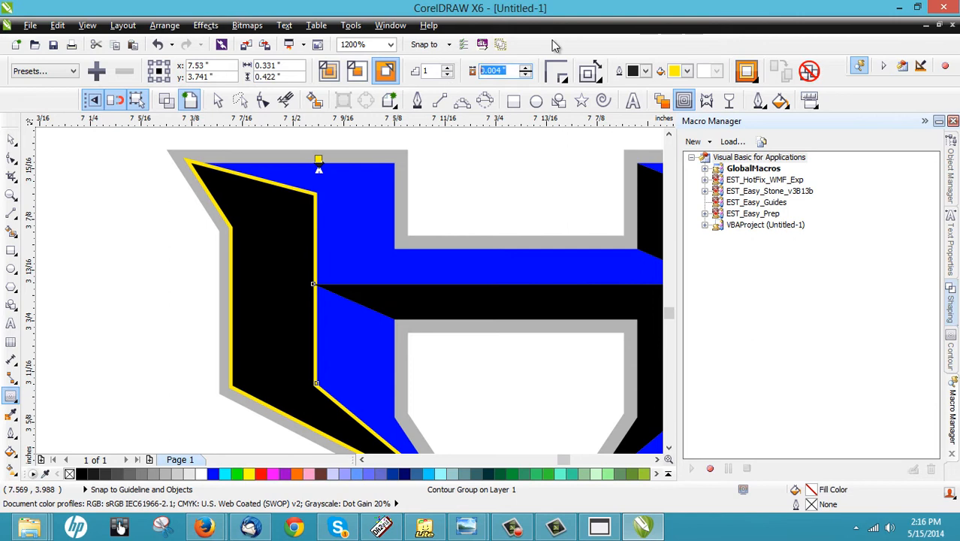
text(1mm)
key(Return)
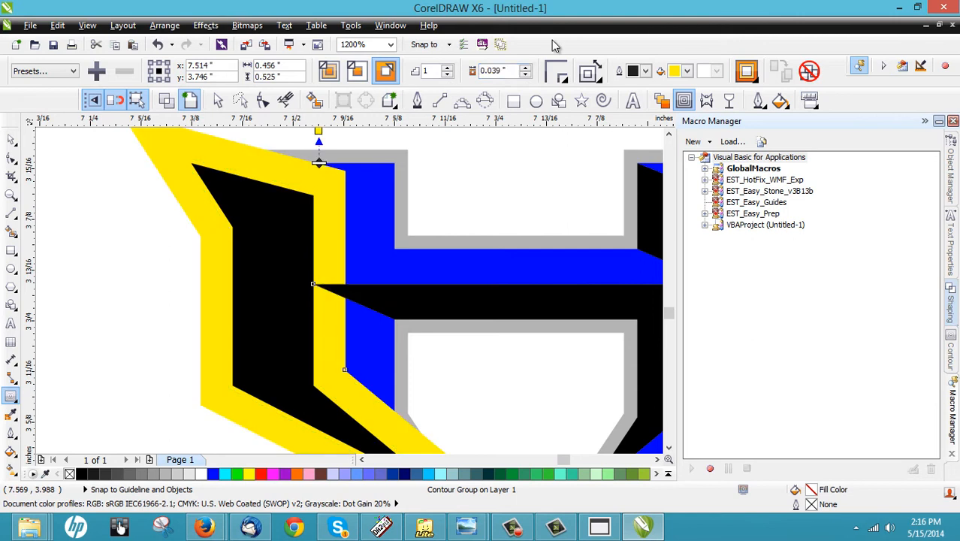
key(ctrl+z)
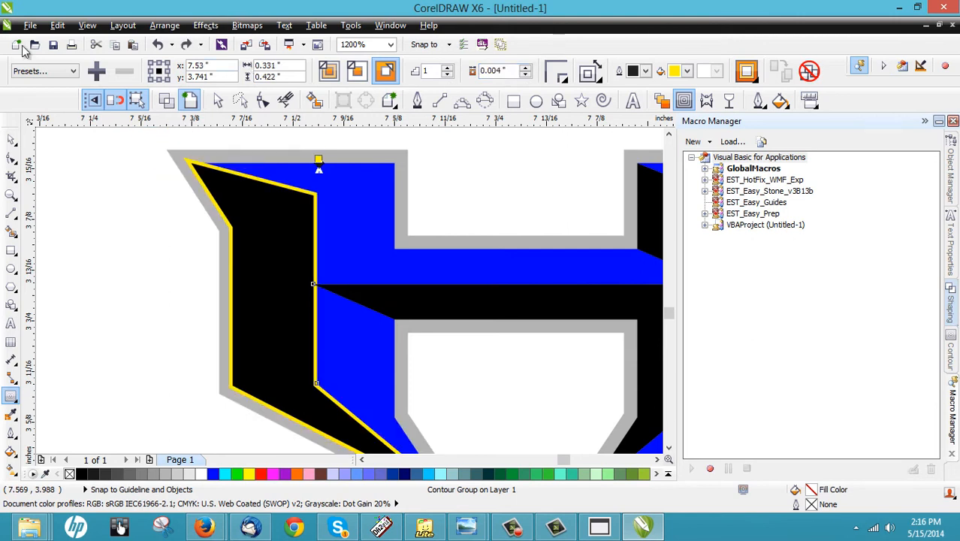
Select the whole logo with the contoured piece and move it down and left to an empty page area.
click(11, 141)
click(71, 160)
scroll(178, 177, down, 1)
scroll(200, 154, down, 1)
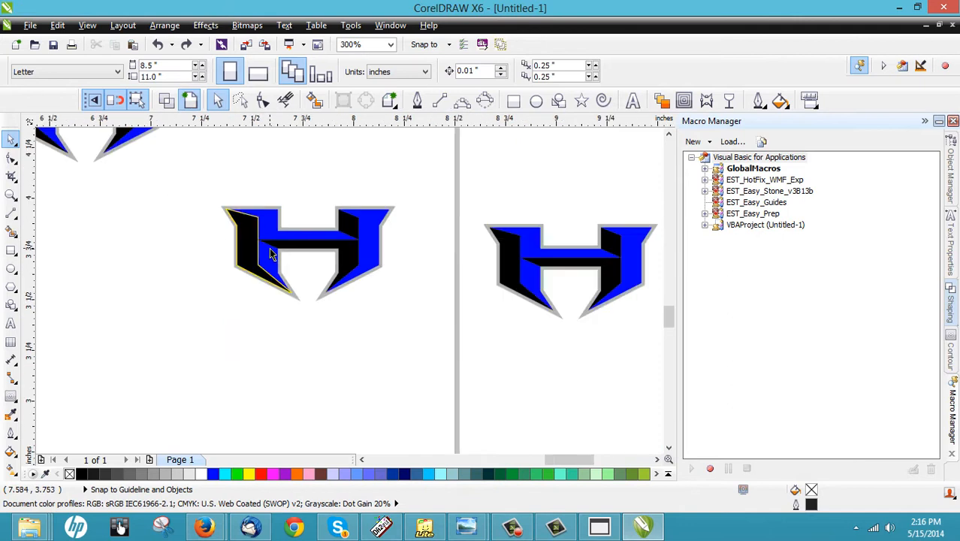
drag(220, 184, 421, 315)
scroll(301, 184, down, 1)
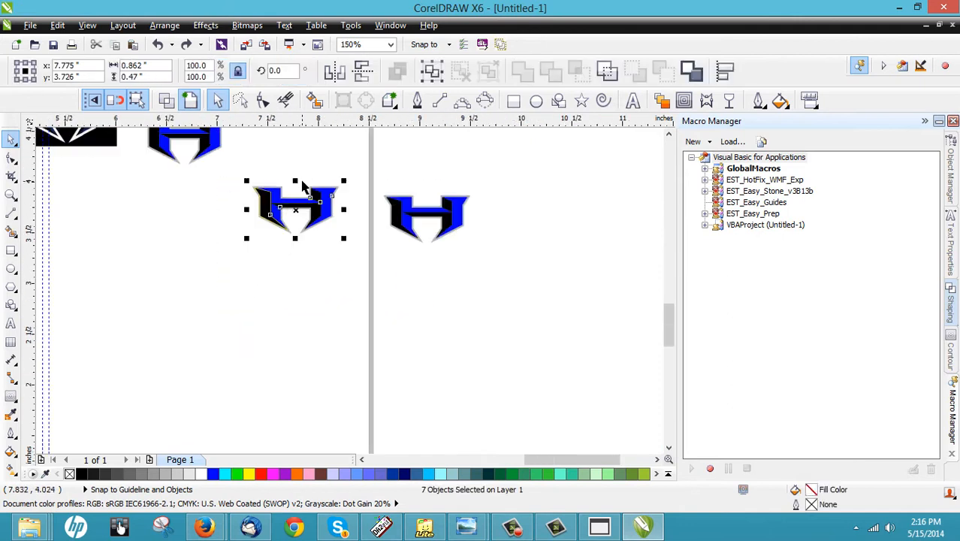
drag(305, 207, 213, 370)
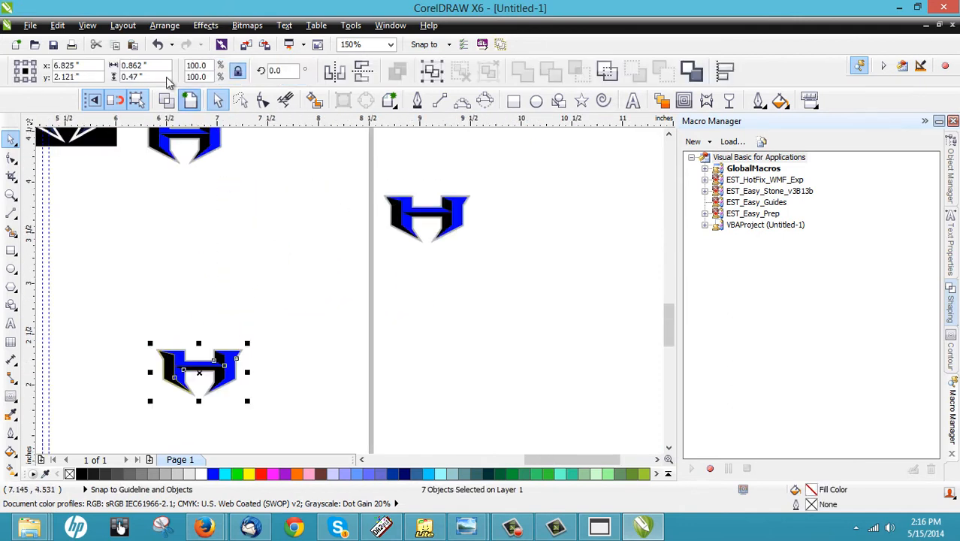
Scale the selected logo proportionally to 9.5 inches wide and move it off the page, below and to the right.
drag(151, 66, 85, 66)
text(9.5)
key(Return)
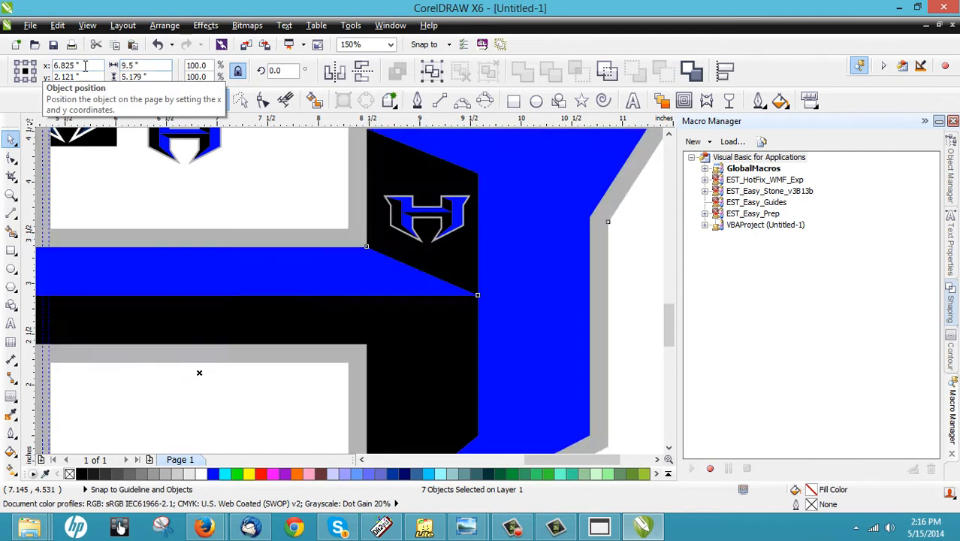
scroll(177, 175, down, 3)
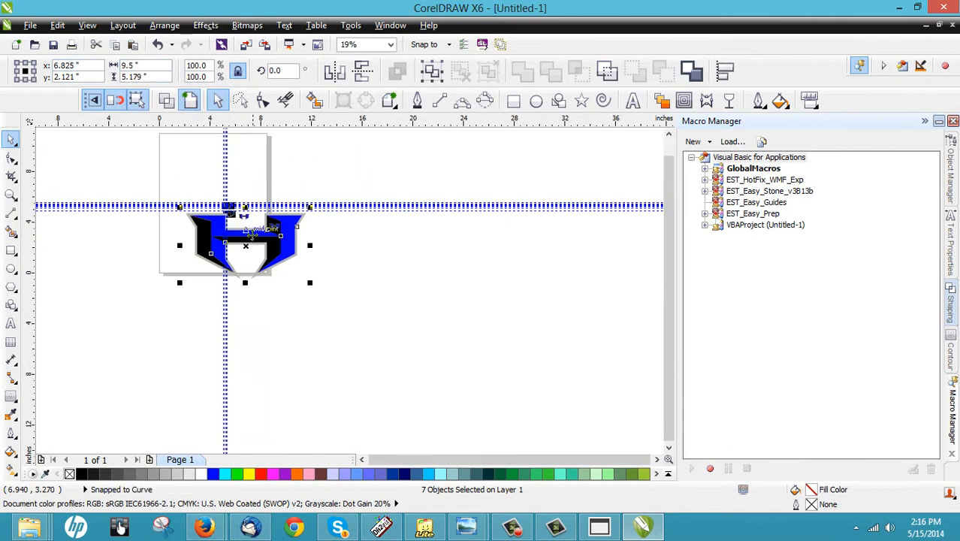
drag(246, 245, 398, 319)
click(375, 381)
scroll(381, 326, up, 3)
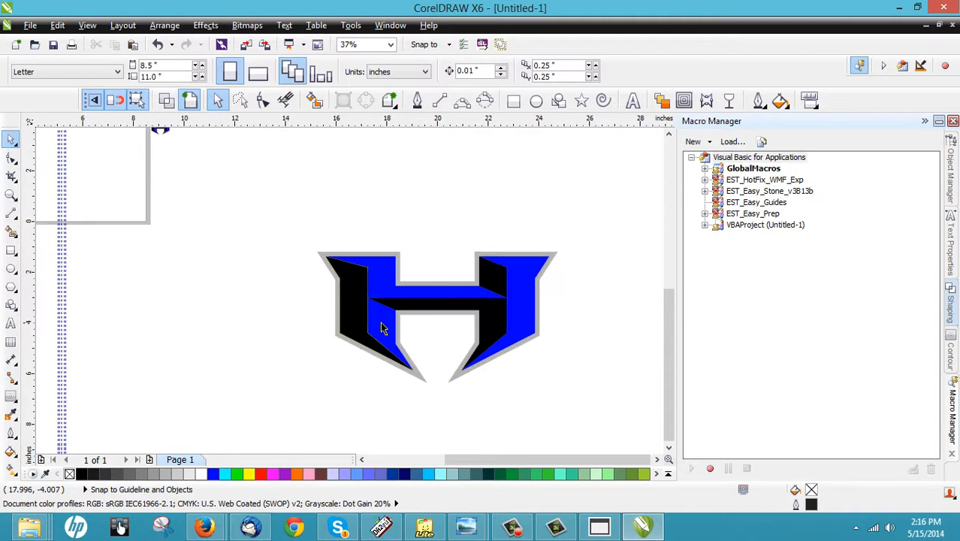
Set the contour offset of the enlarged logo's left black piece to 1 mm.
click(368, 220)
scroll(368, 220, up, 1)
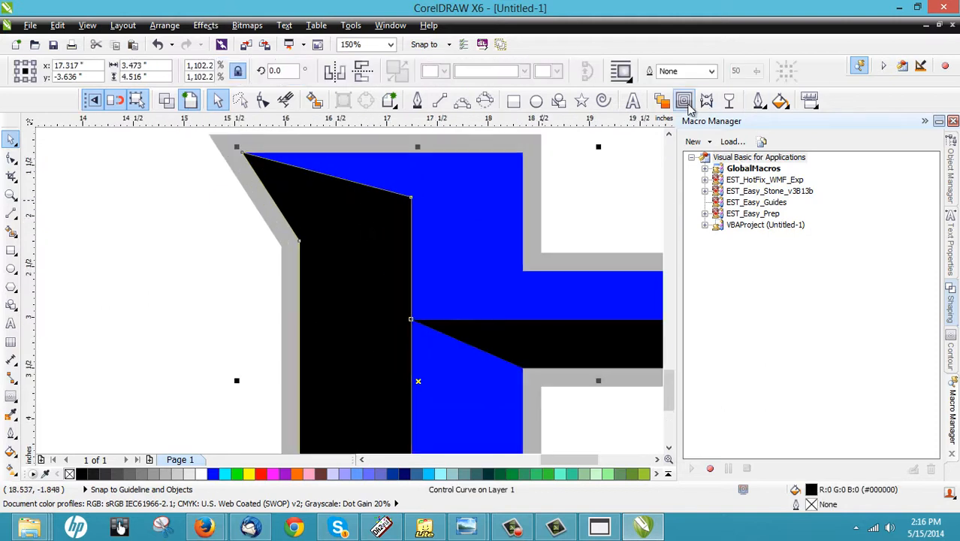
click(684, 100)
drag(509, 71, 443, 69)
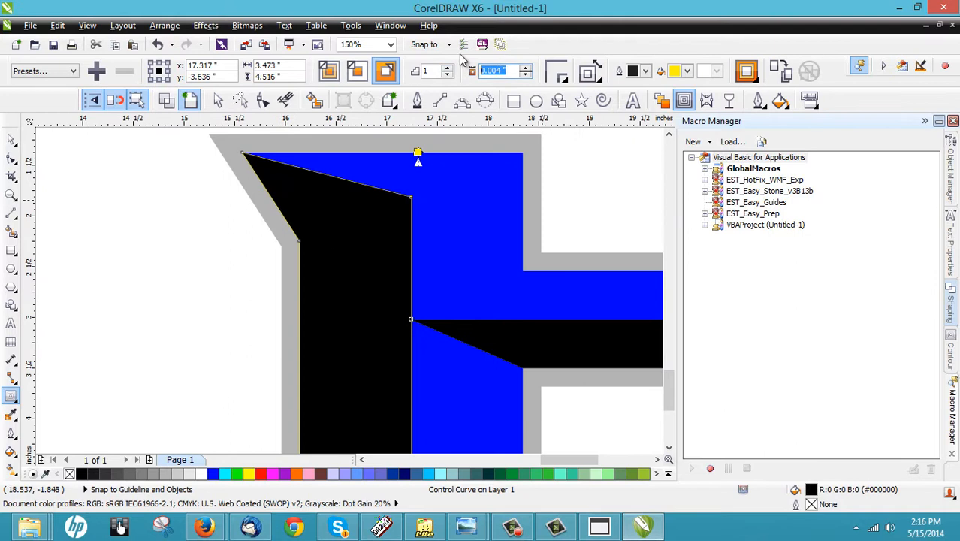
text(1mm)
key(Return)
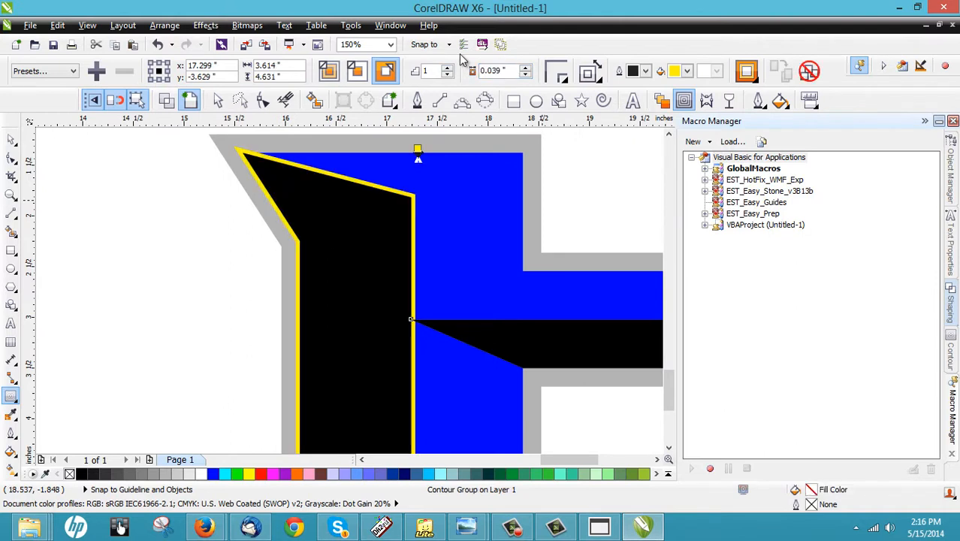
key(space)
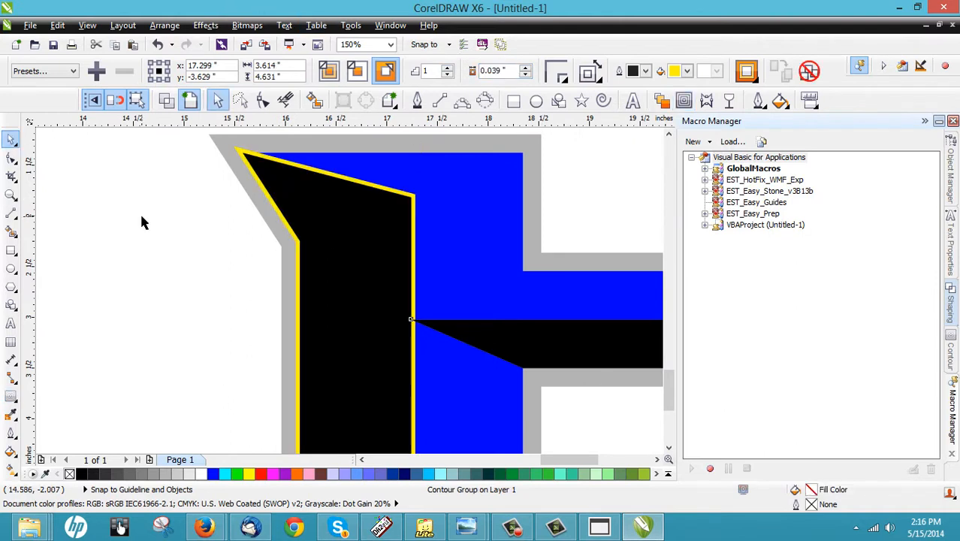
click(143, 221)
scroll(349, 184, up, 1)
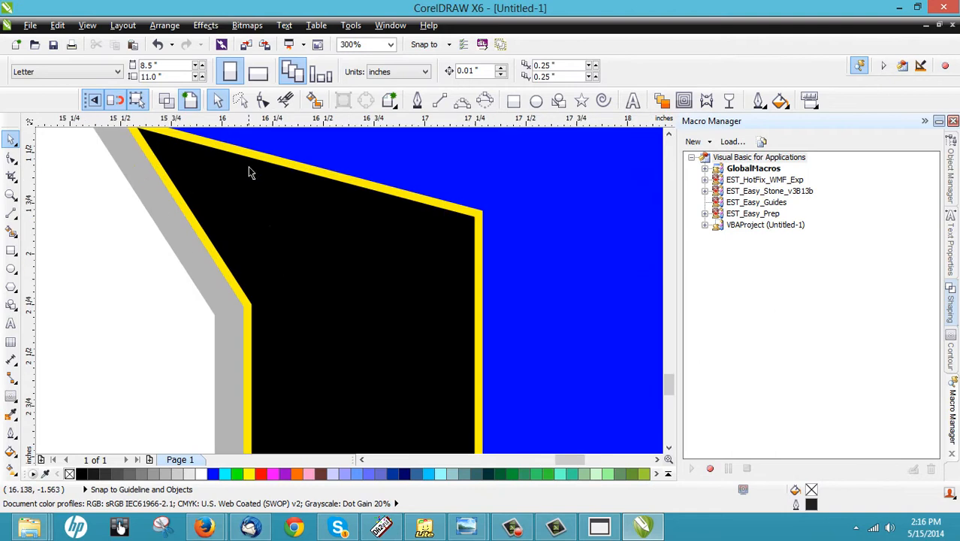
Break the yellow contour apart from the enlarged logo's left black piece.
scroll(259, 186, down, 1)
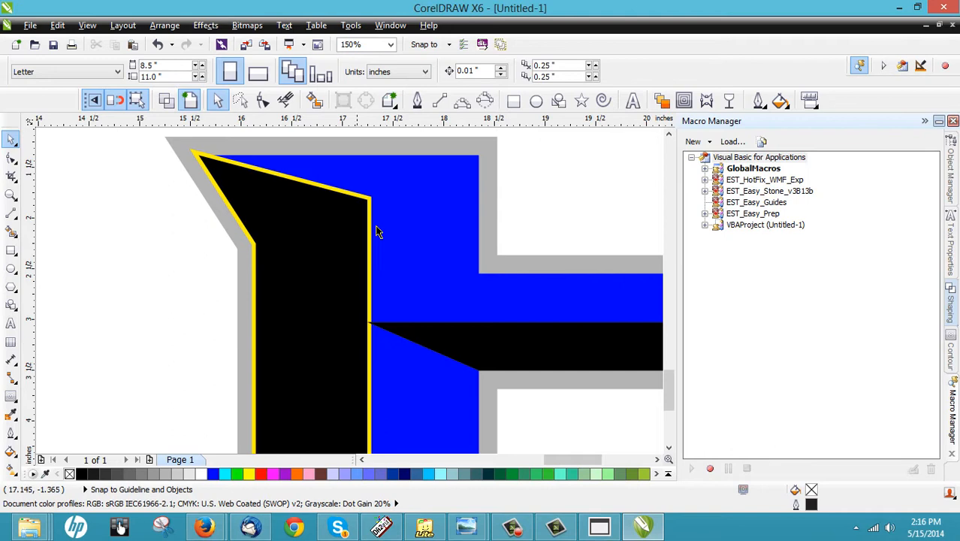
click(216, 186)
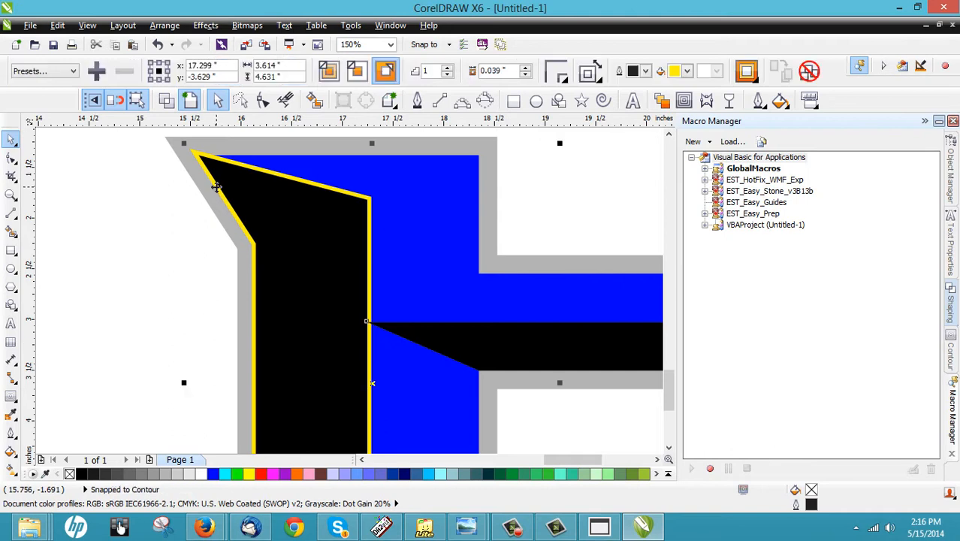
right_click(216, 187)
click(279, 210)
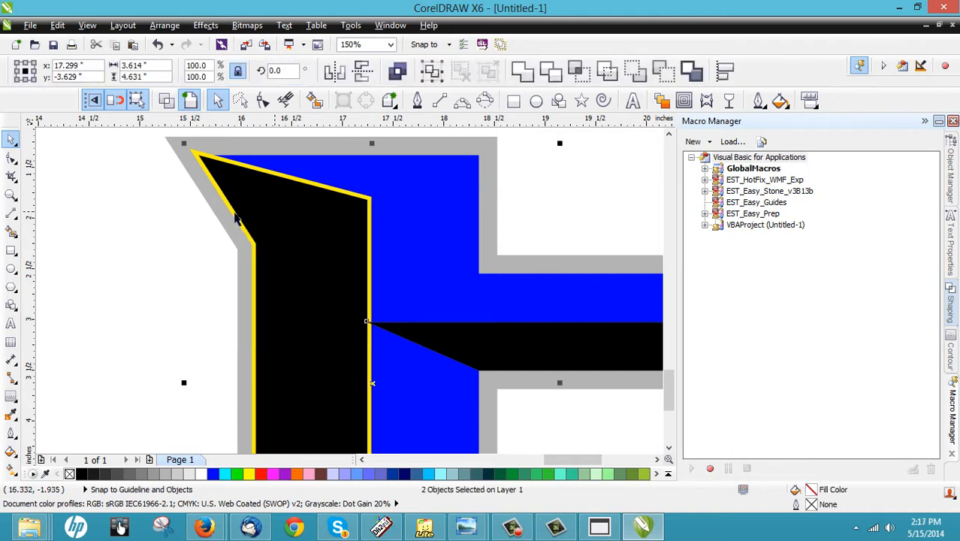
click(167, 217)
Examine how the yellow contour lies against the gray and blue layers along the logo's upper tip and outer edge.
scroll(284, 177, down, 2)
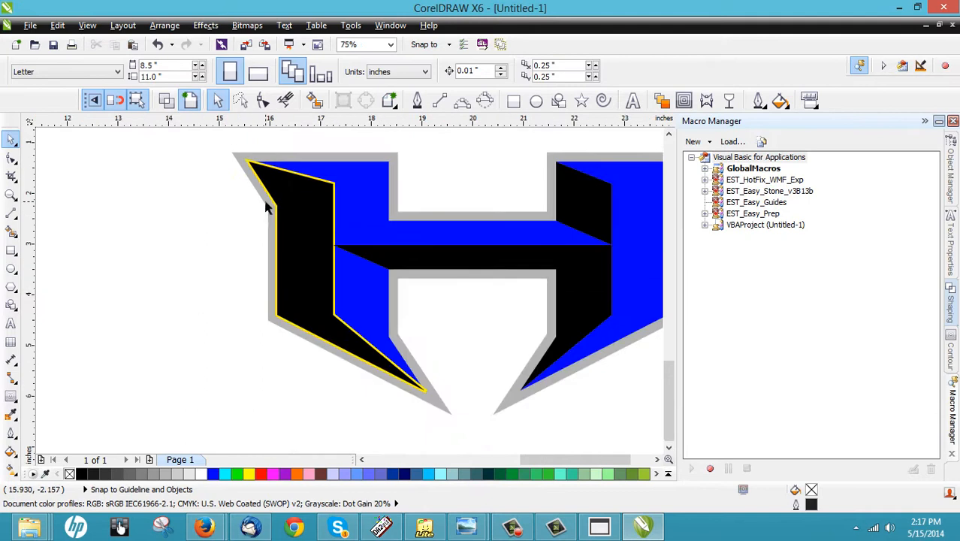
scroll(266, 210, up, 2)
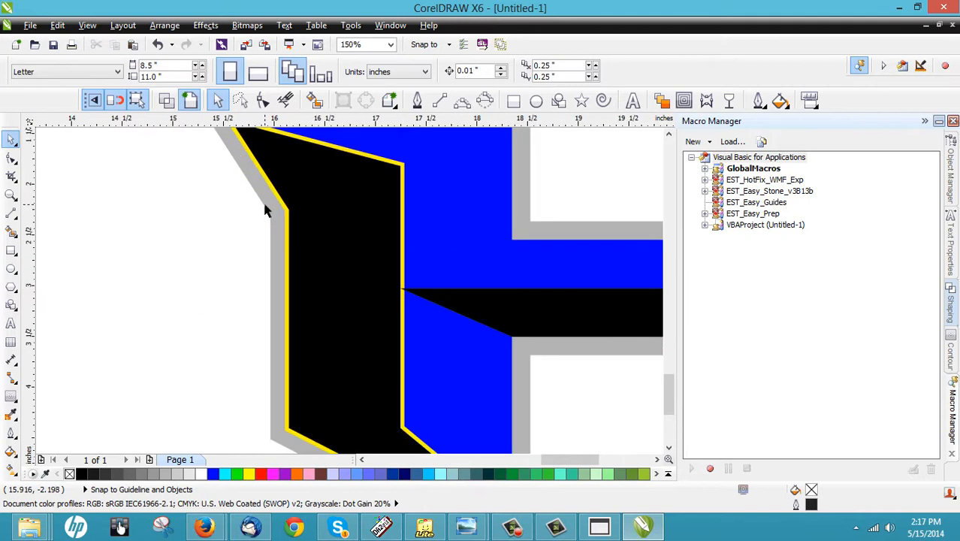
scroll(264, 210, down, 2)
scroll(266, 170, up, 2)
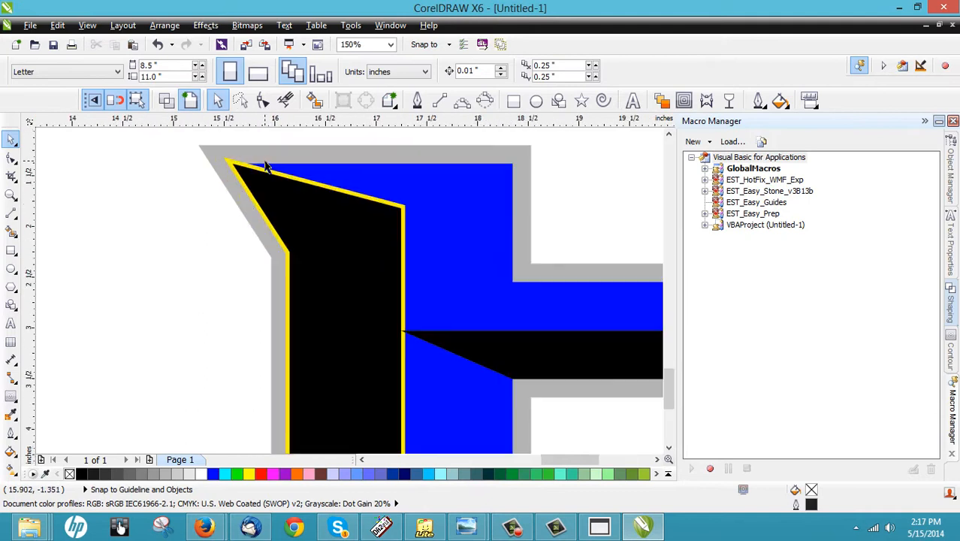
scroll(264, 165, down, 2)
scroll(316, 181, up, 2)
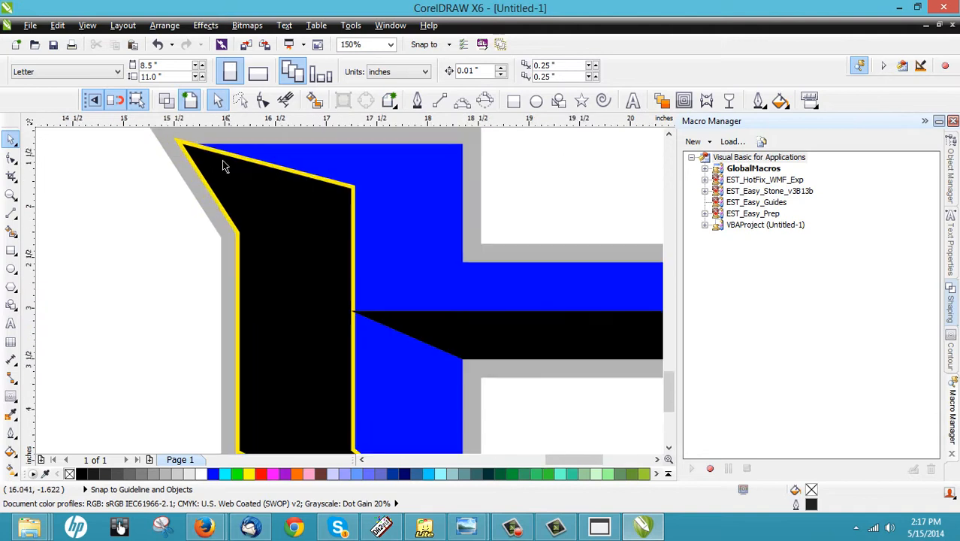
scroll(300, 195, down, 4)
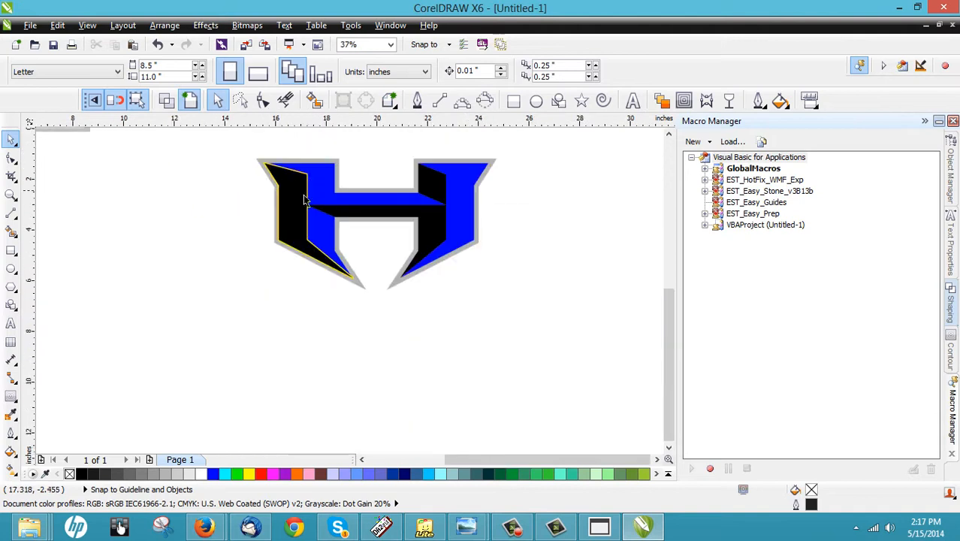
drag(325, 237, 320, 243)
scroll(264, 188, up, 2)
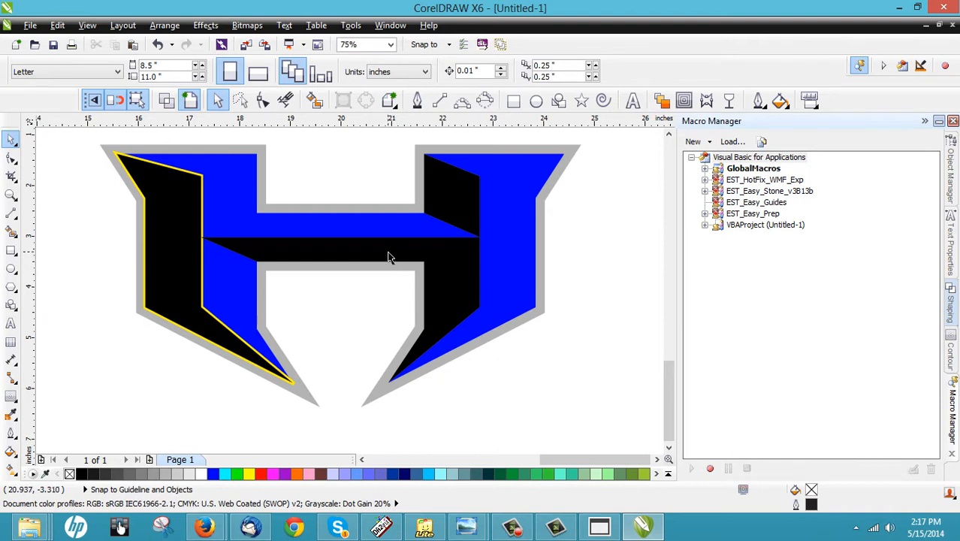
Select all the black and blue pieces of the enlarged logo, excluding the yellow contour and the gray backing.
click(168, 241)
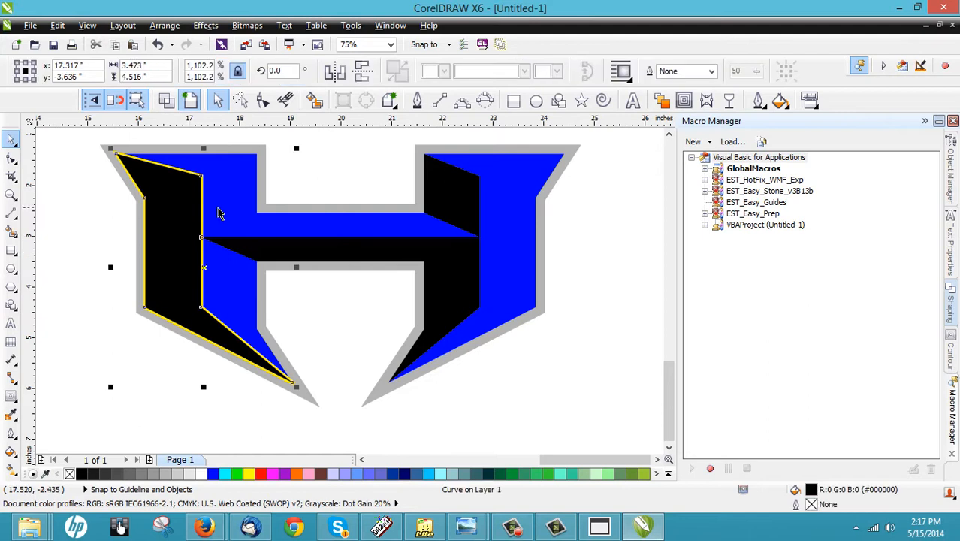
shift+click(219, 213)
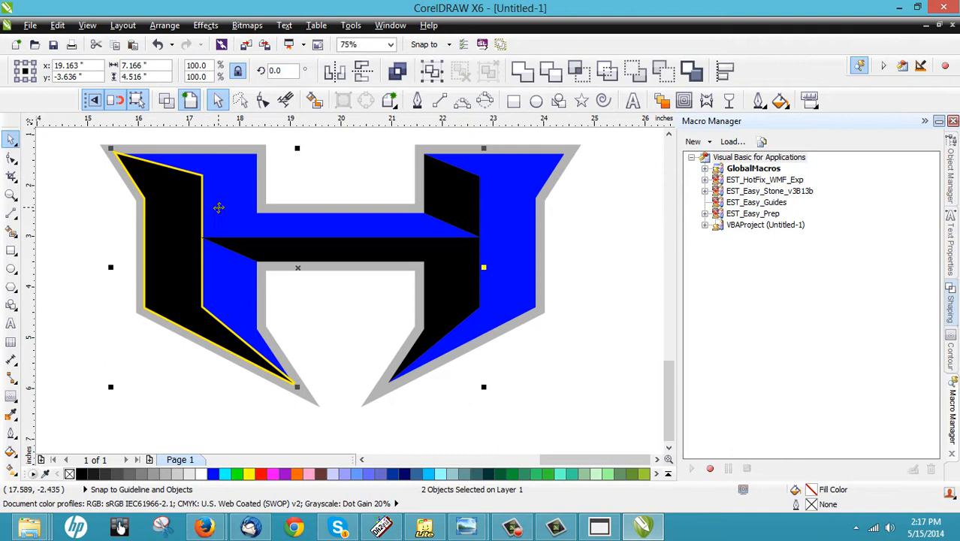
shift+click(227, 280)
shift+click(497, 204)
drag(497, 204, 493, 332)
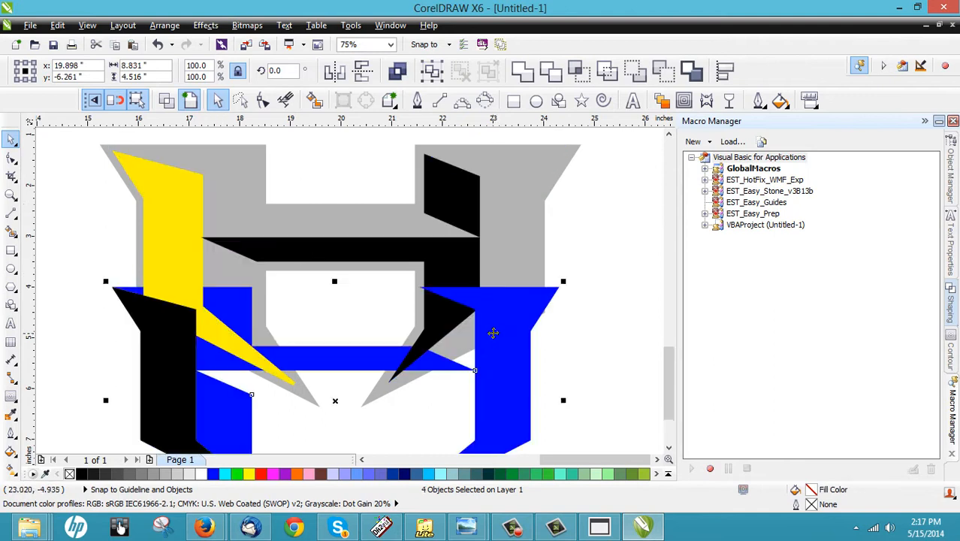
key(ctrl+z)
shift+click(463, 263)
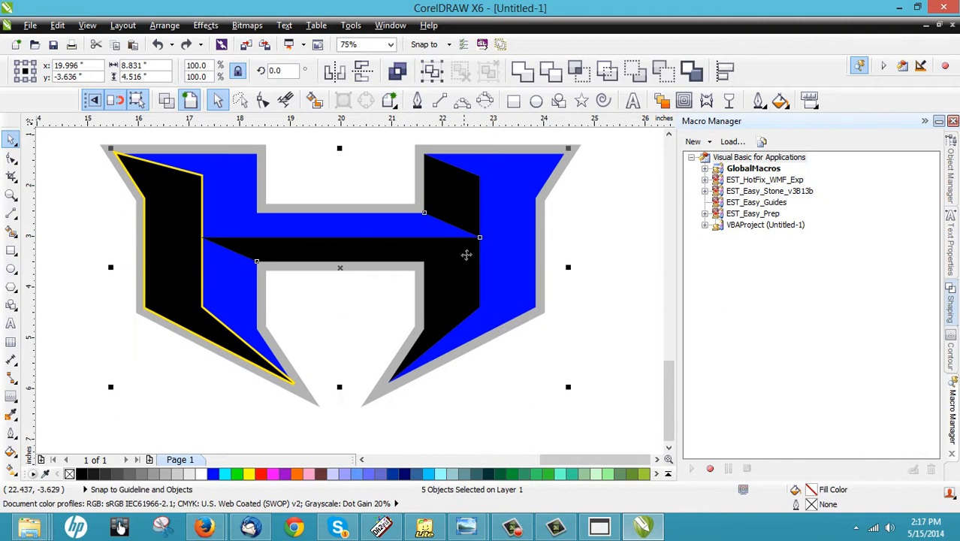
Try moving the five selected black and blue pieces below the gray backing, and undo the move.
drag(452, 254, 446, 378)
key(ctrl+z)
scroll(354, 203, down, 1)
drag(434, 221, 404, 353)
key(Escape)
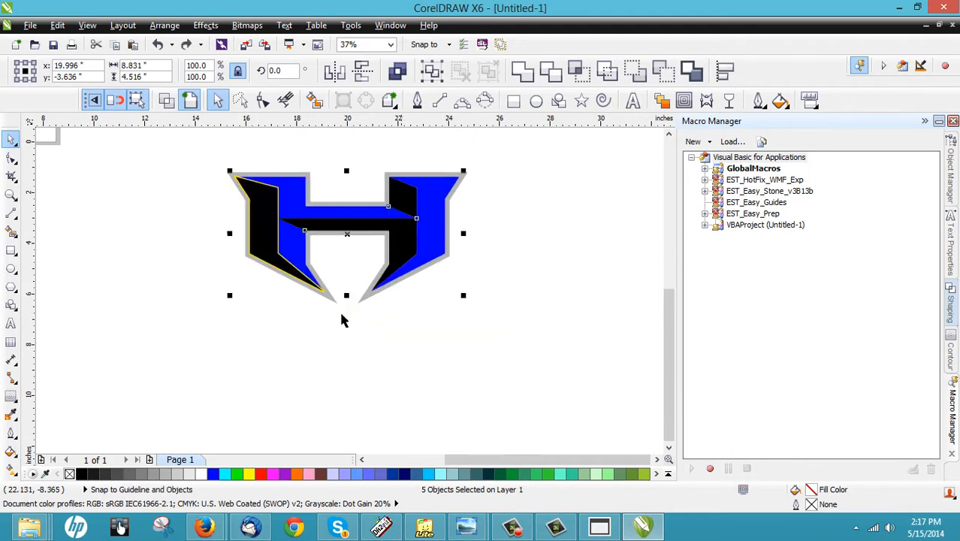
scroll(254, 188, up, 1)
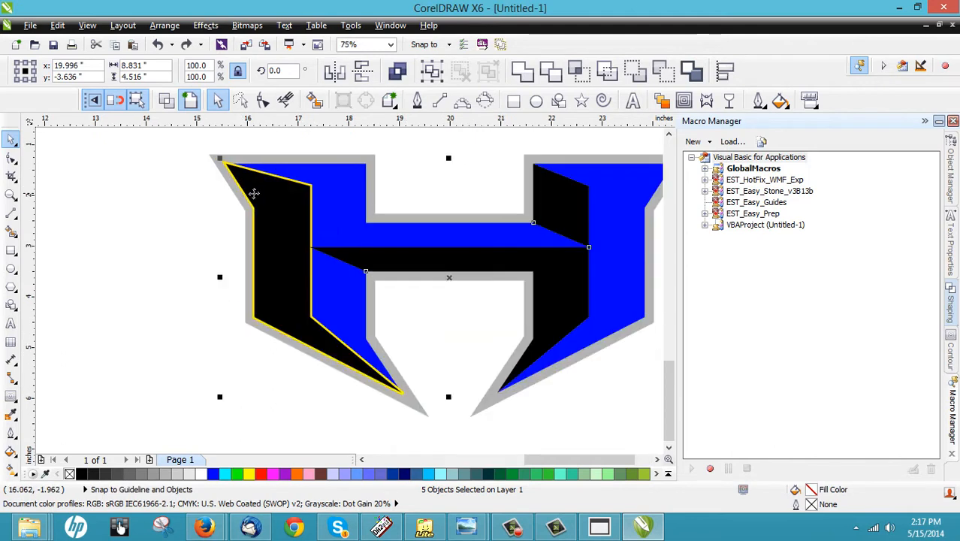
Create a boundary outline around the selected black and blue pieces and deselect it.
click(389, 101)
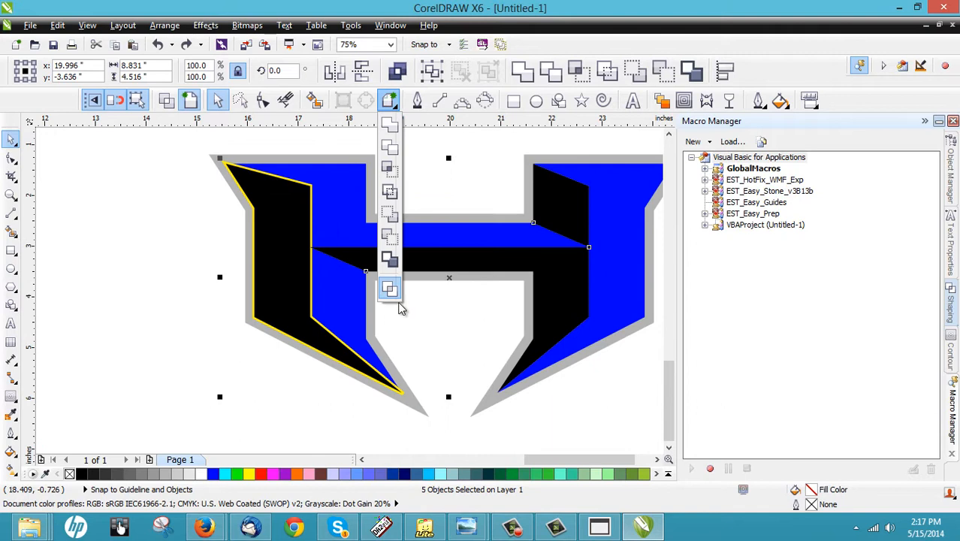
click(389, 259)
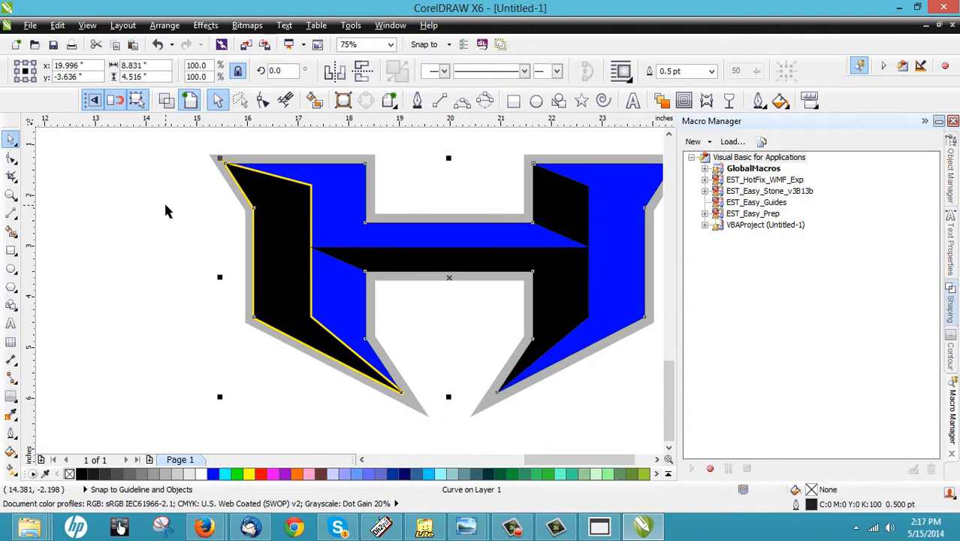
click(100, 187)
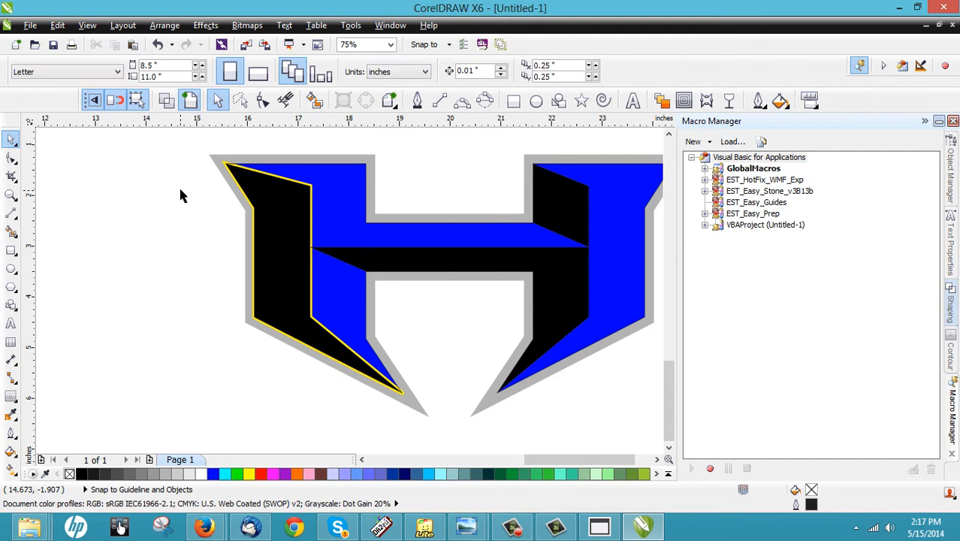
Test the boundary outline against the yellow contour by nudging it 0.02 inches left and back right.
scroll(219, 161, up, 2)
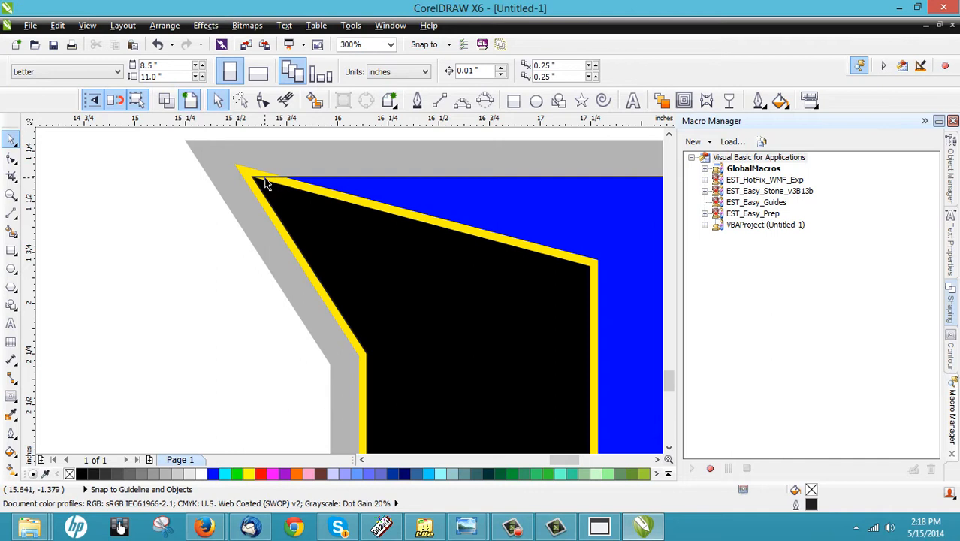
scroll(315, 160, down, 2)
click(424, 186)
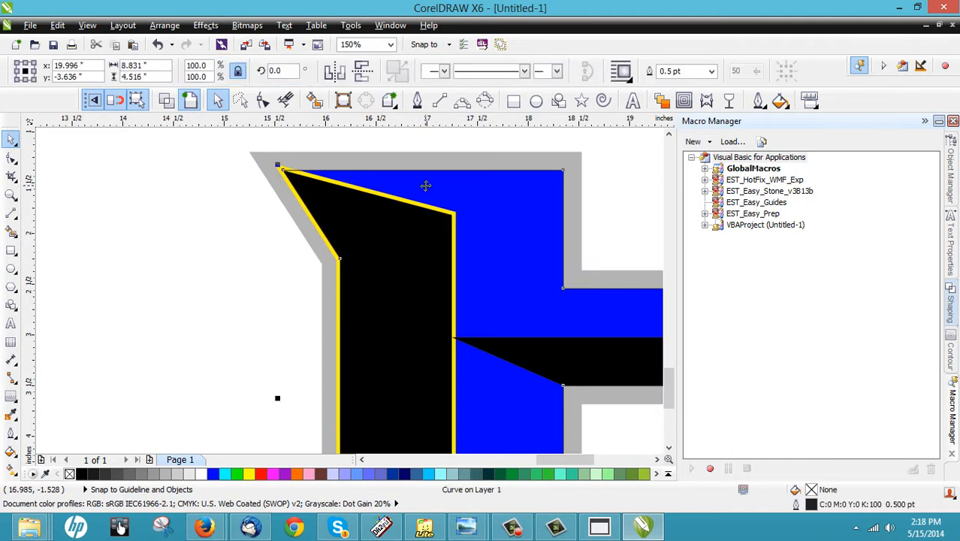
key(Left)
key(Left)
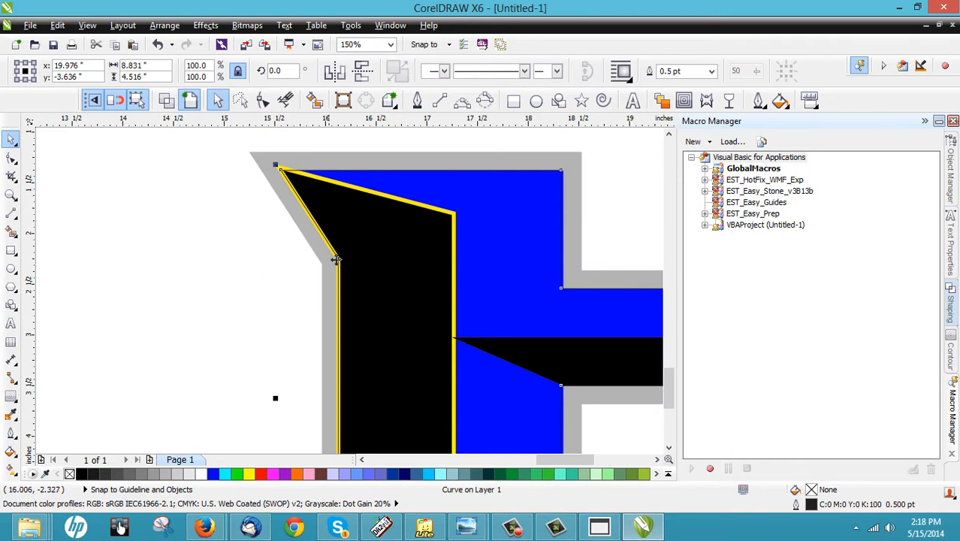
scroll(335, 260, up, 4)
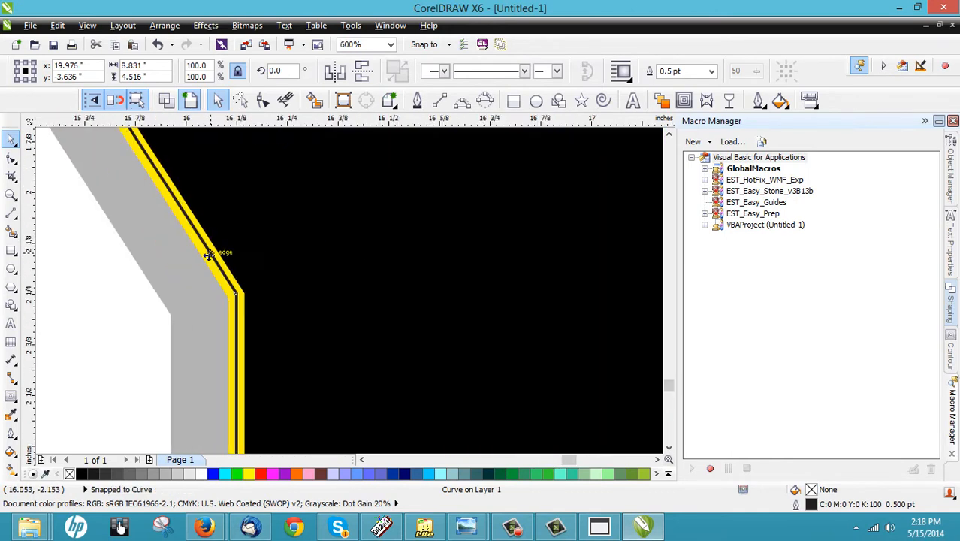
key(Right)
key(Right)
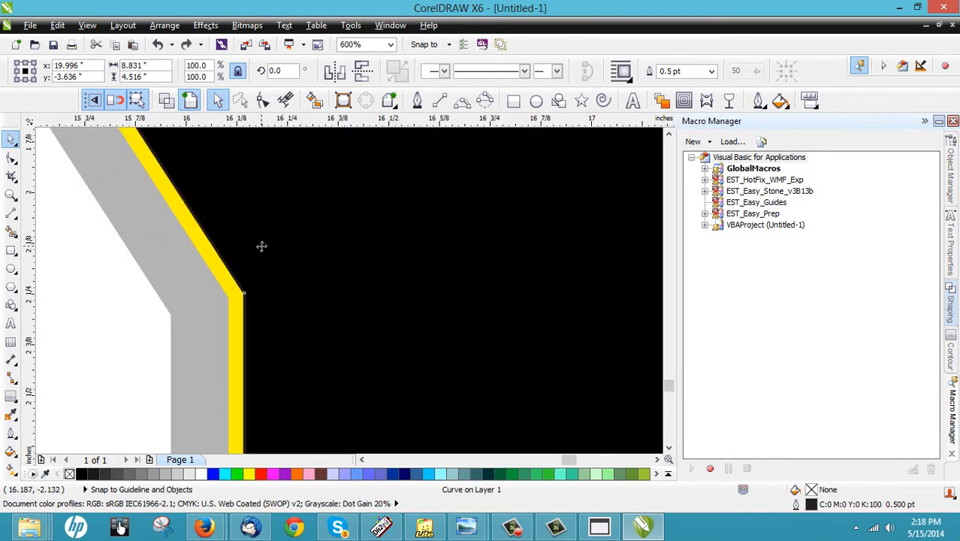
scroll(262, 246, down, 6)
click(158, 272)
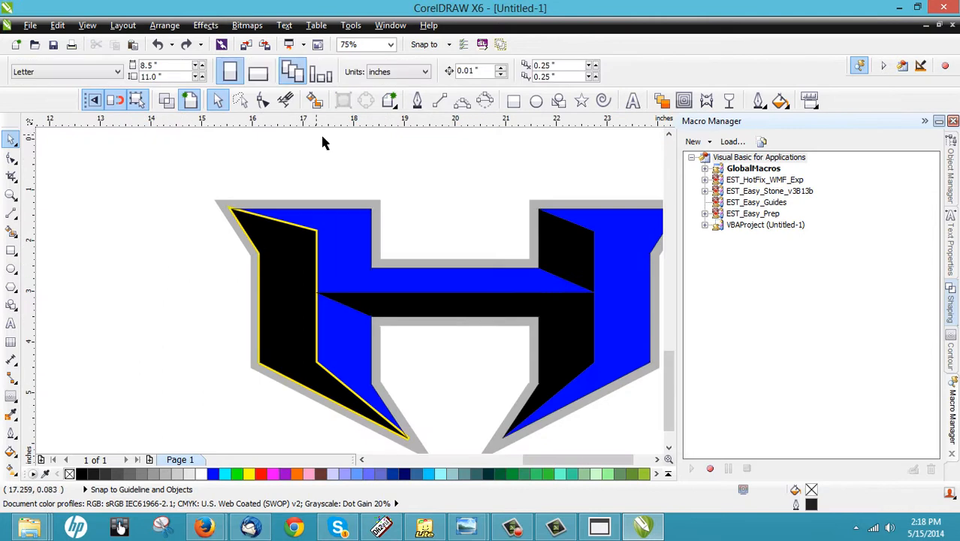
Draw a rectangle about 13.17 by 7.61 inches around the whole enlarged logo.
scroll(460, 148, down, 2)
click(513, 101)
drag(224, 152, 559, 347)
click(12, 139)
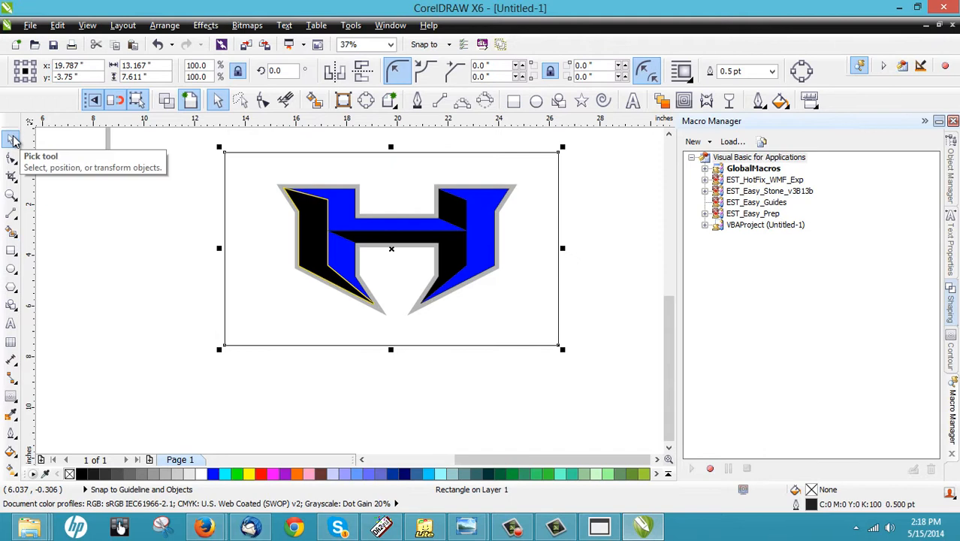
click(180, 238)
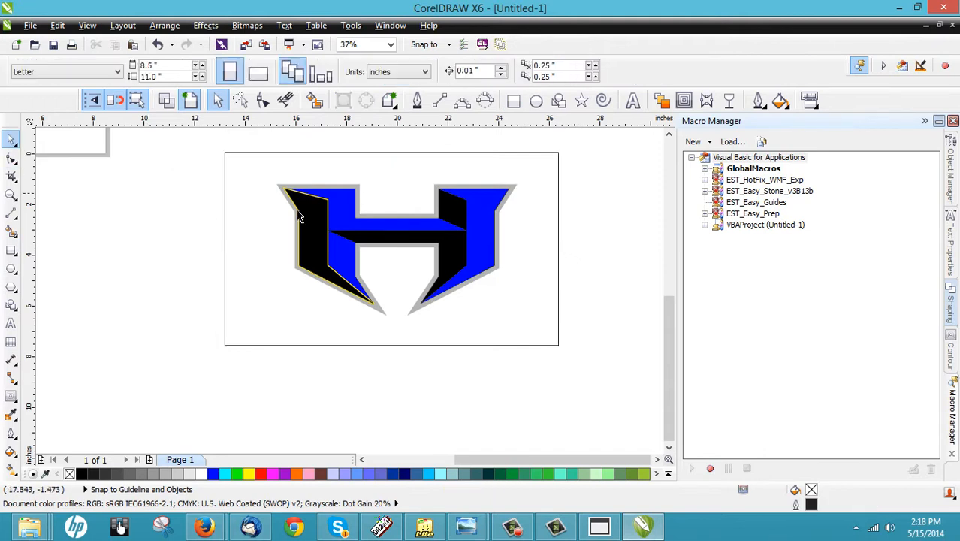
Combine the boundary outline and the surrounding rectangle into a single curve.
scroll(269, 208, up, 2)
click(417, 190)
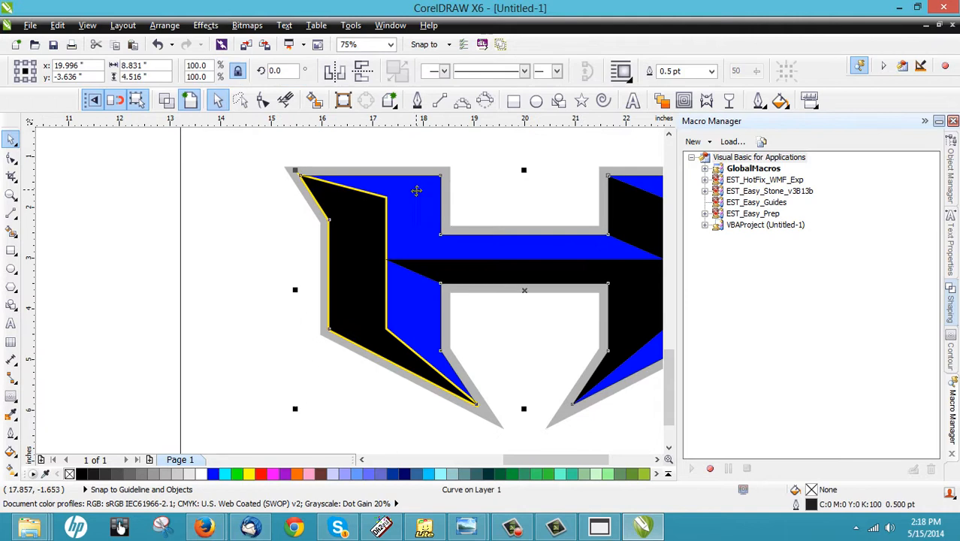
scroll(387, 217, down, 2)
shift+click(312, 209)
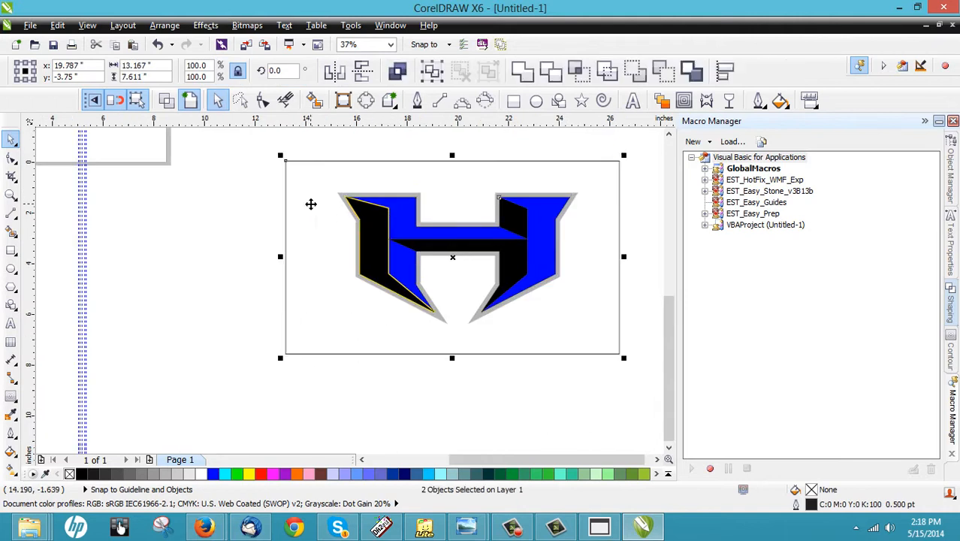
click(396, 72)
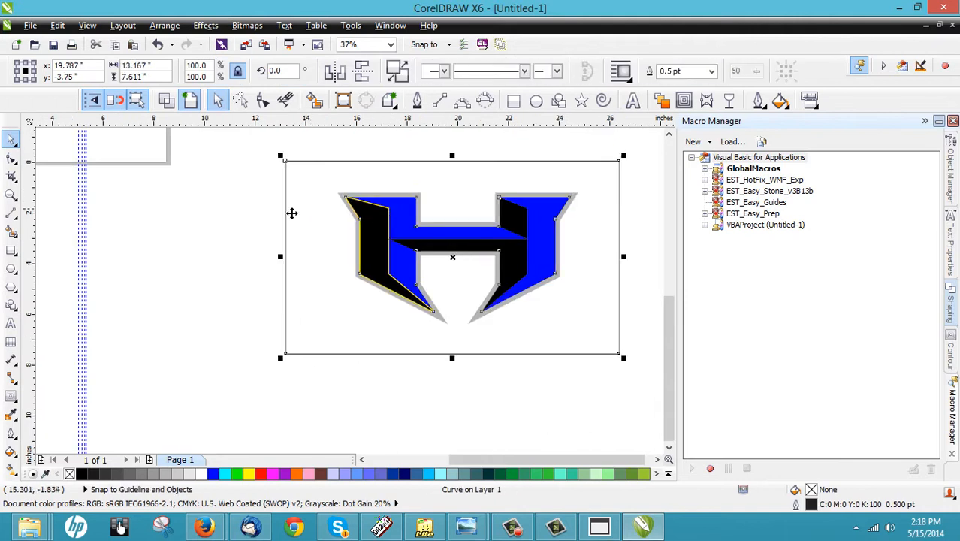
click(226, 233)
Try moving the combined curve down and to the left, away from the logo, and undo the move.
scroll(398, 234, down, 1)
scroll(360, 240, up, 1)
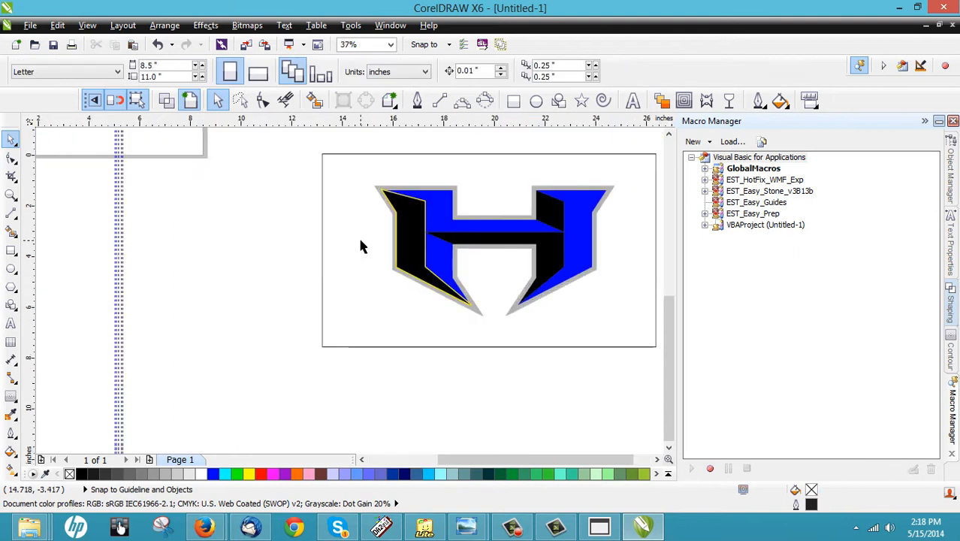
drag(356, 242, 138, 335)
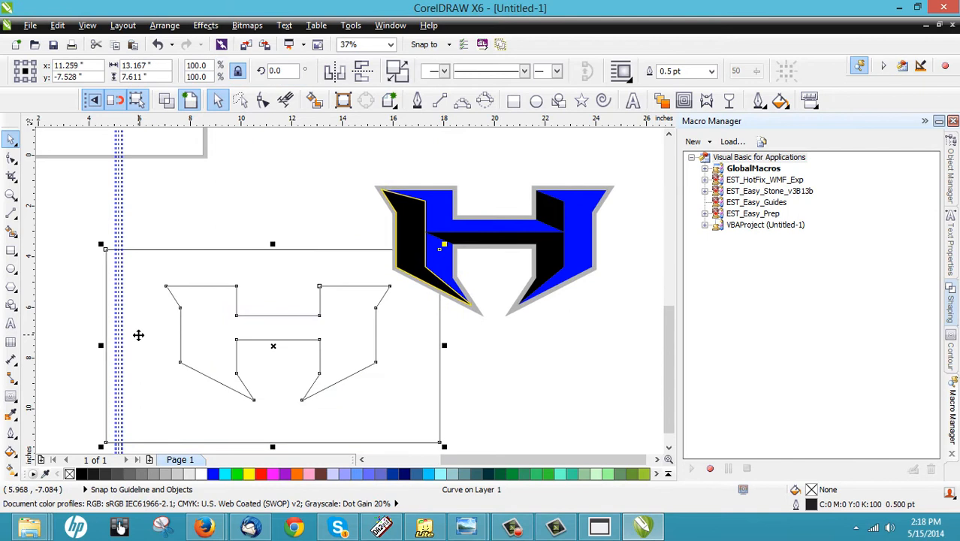
key(ctrl+z)
click(212, 293)
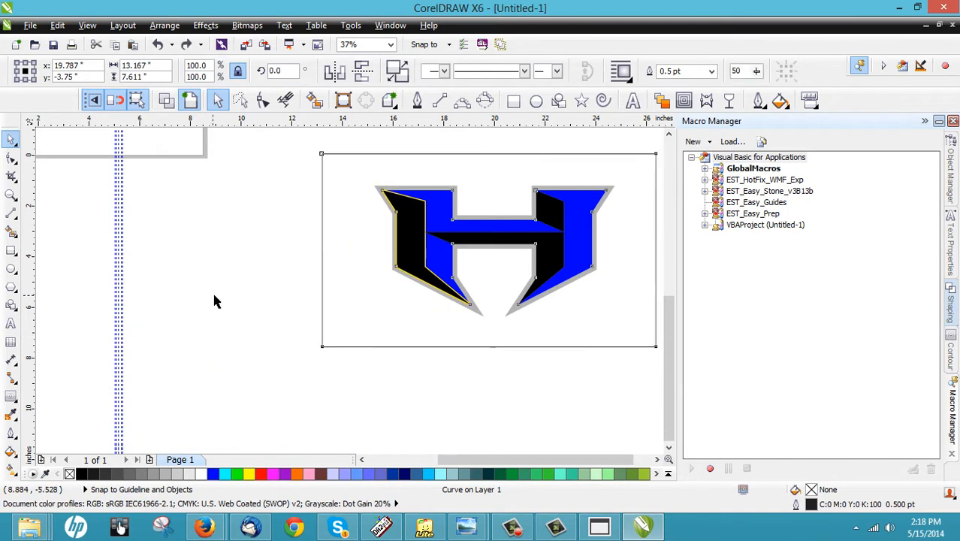
Fill the combined rectangle and boundary curve with orange (#FF6600).
click(351, 297)
click(296, 473)
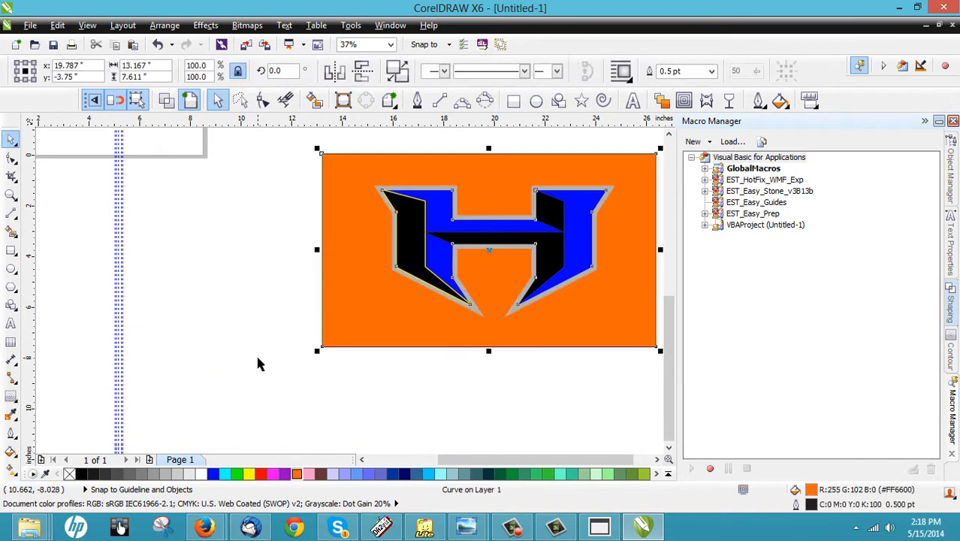
click(256, 353)
scroll(371, 213, up, 3)
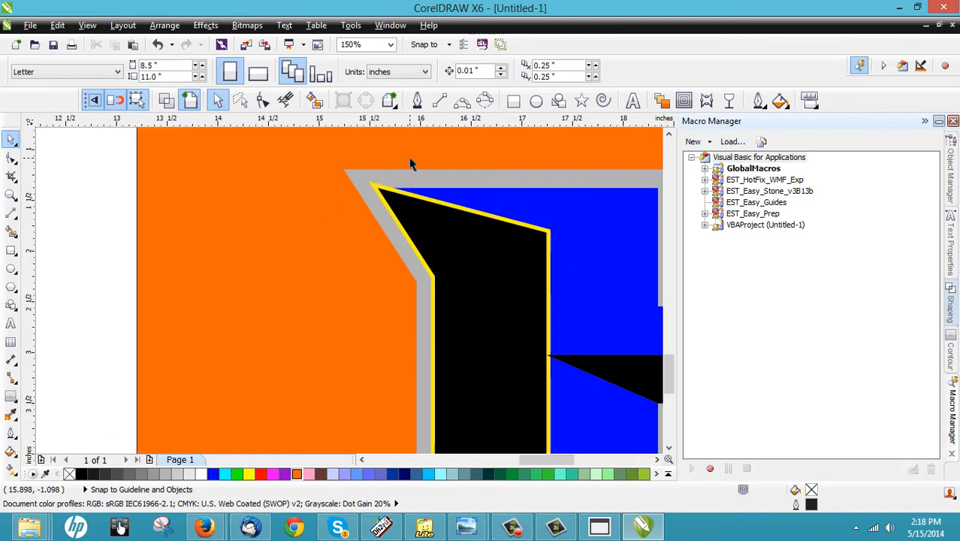
scroll(336, 216, down, 3)
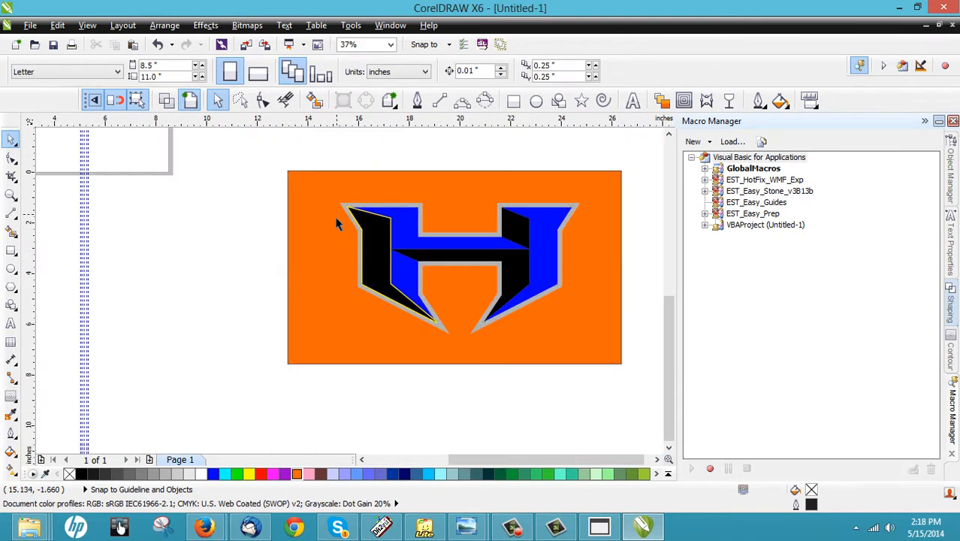
Bring the orange rectangle with the boundary cut-out to the front, covering the grey outline around the logo.
click(341, 224)
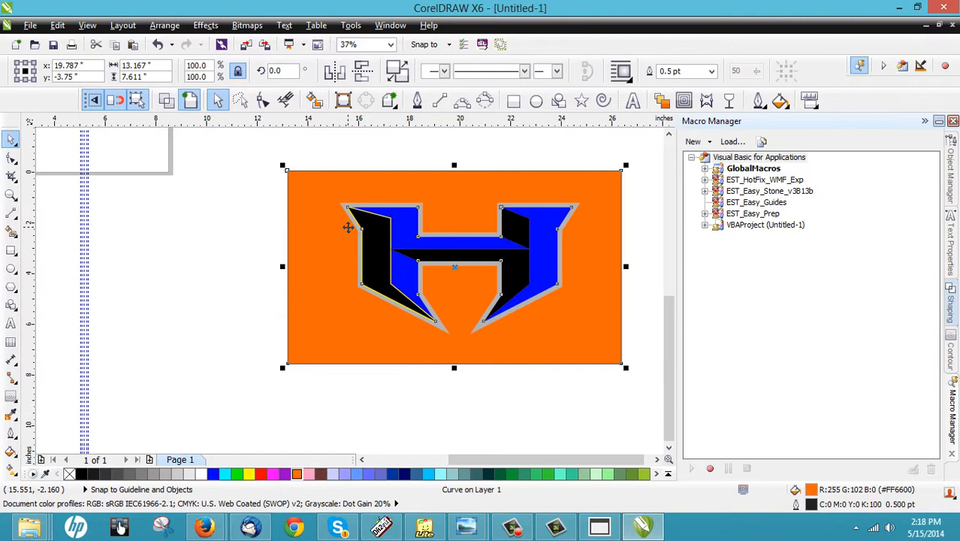
key(shift+Page_Up)
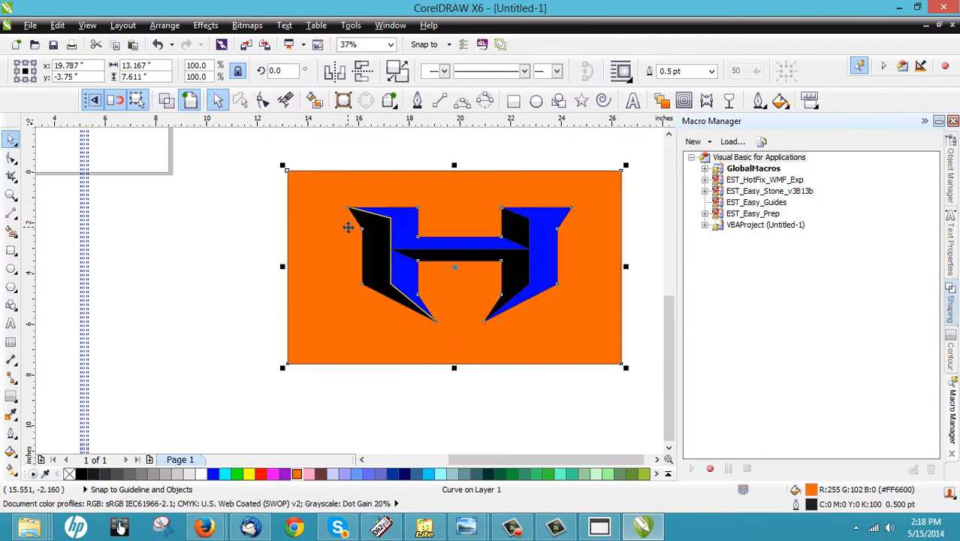
click(241, 272)
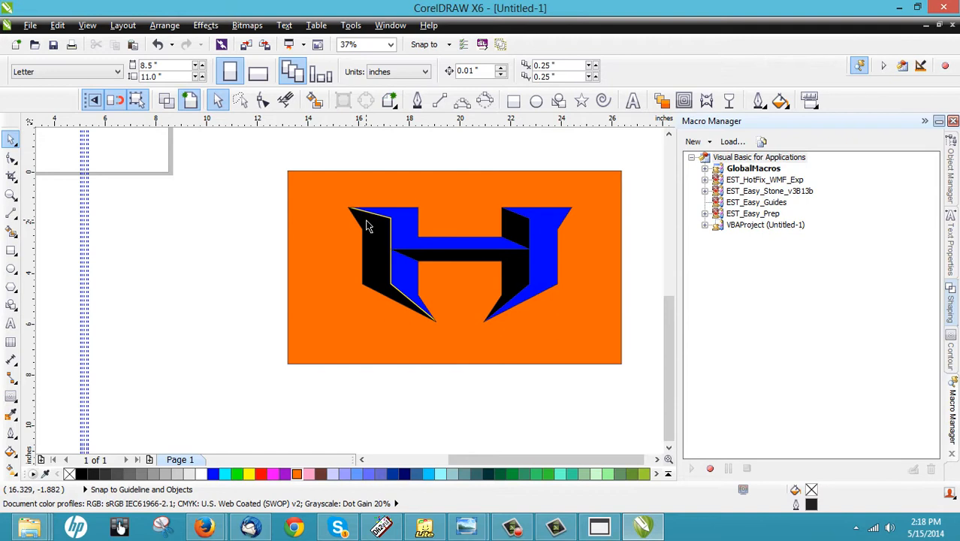
Examine how the yellow, black and blue pieces meet the orange boundary cut-out around the left half of the H.
scroll(363, 227, up, 2)
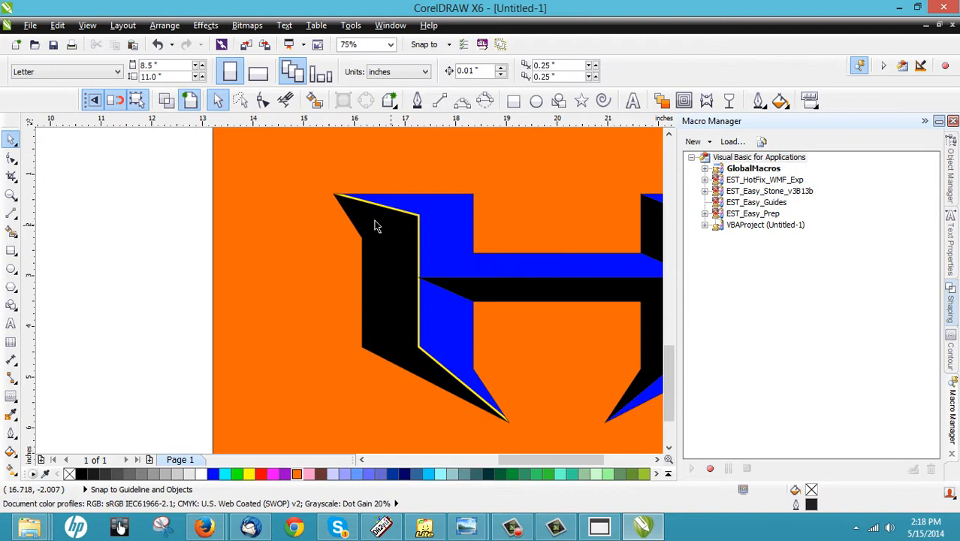
scroll(383, 218, up, 2)
scroll(390, 221, up, 2)
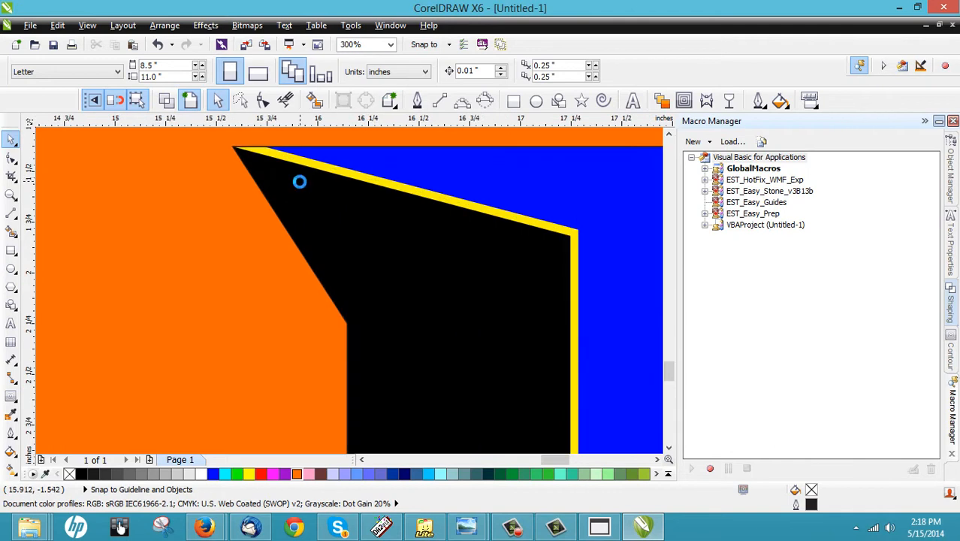
scroll(299, 181, down, 4)
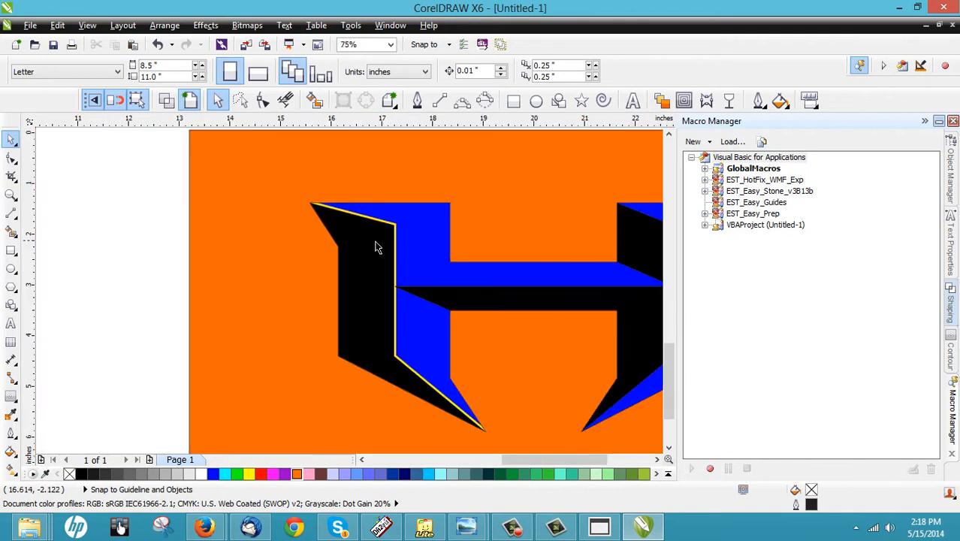
scroll(389, 247, up, 2)
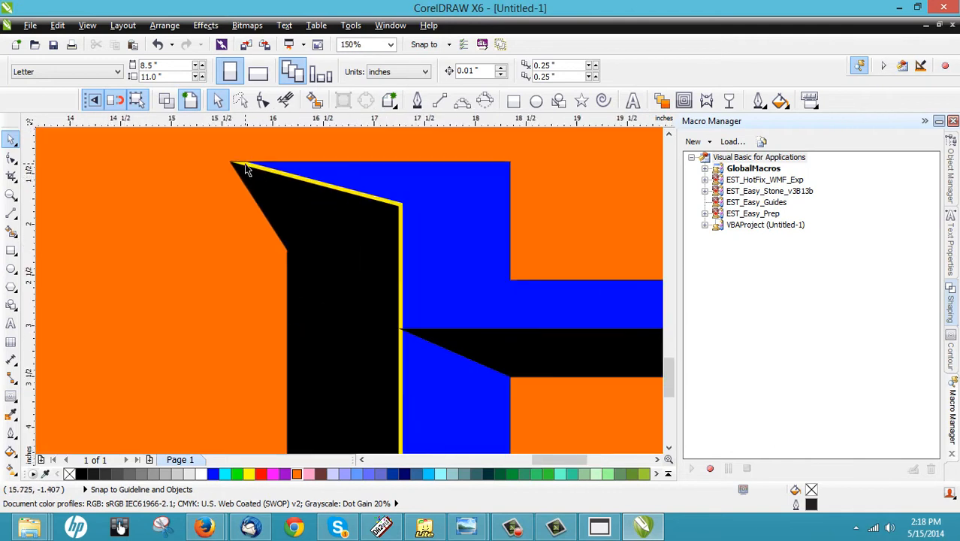
scroll(238, 167, down, 2)
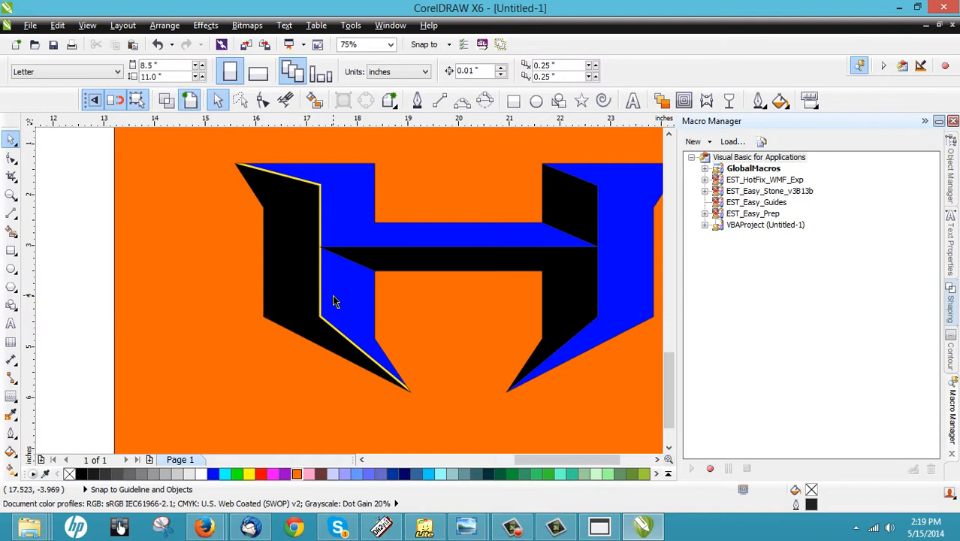
scroll(332, 299, down, 1)
scroll(268, 276, up, 1)
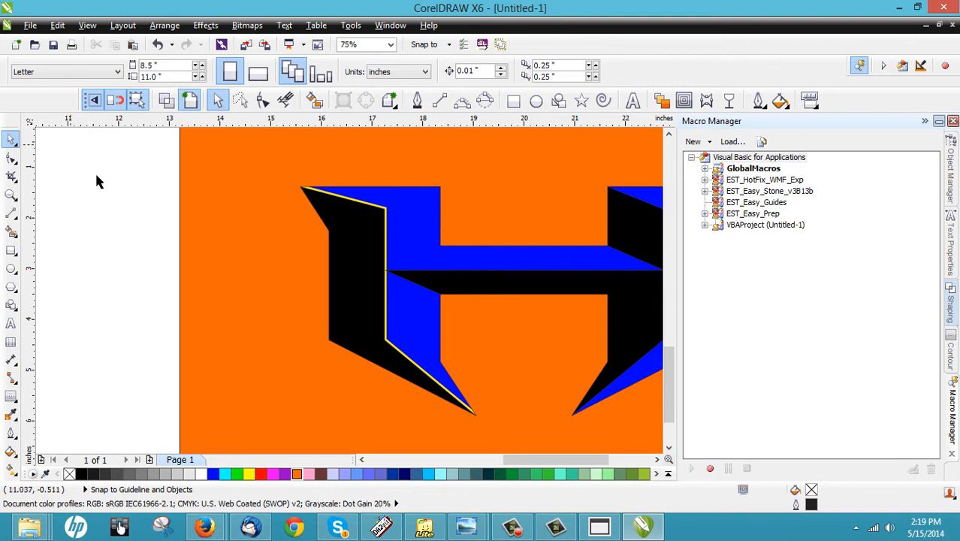
scroll(334, 174, up, 2)
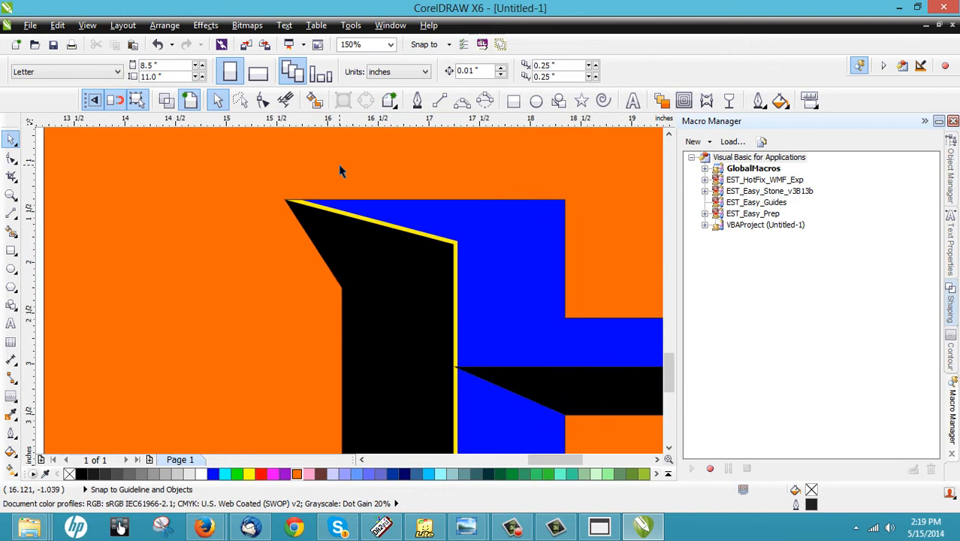
click(402, 235)
scroll(402, 235, up, 1)
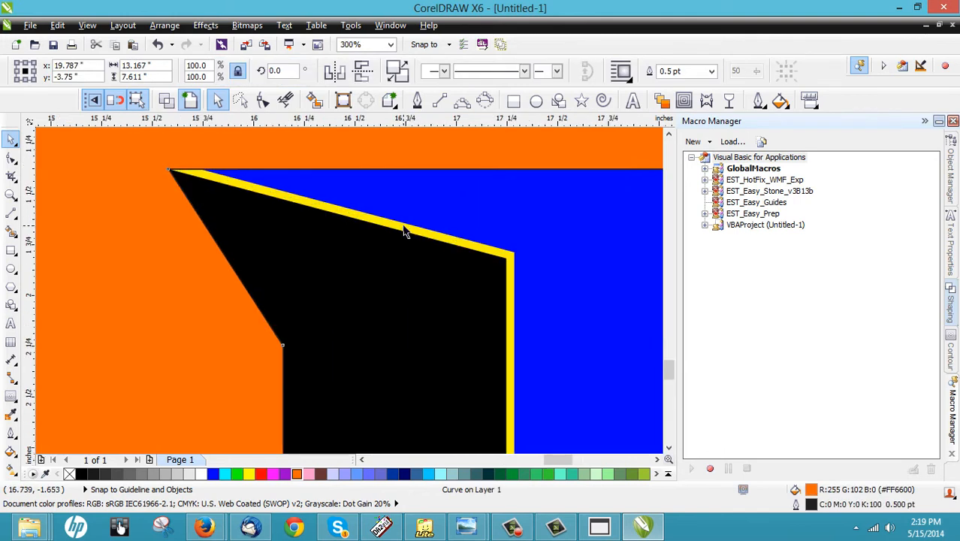
shift+click(404, 232)
click(546, 77)
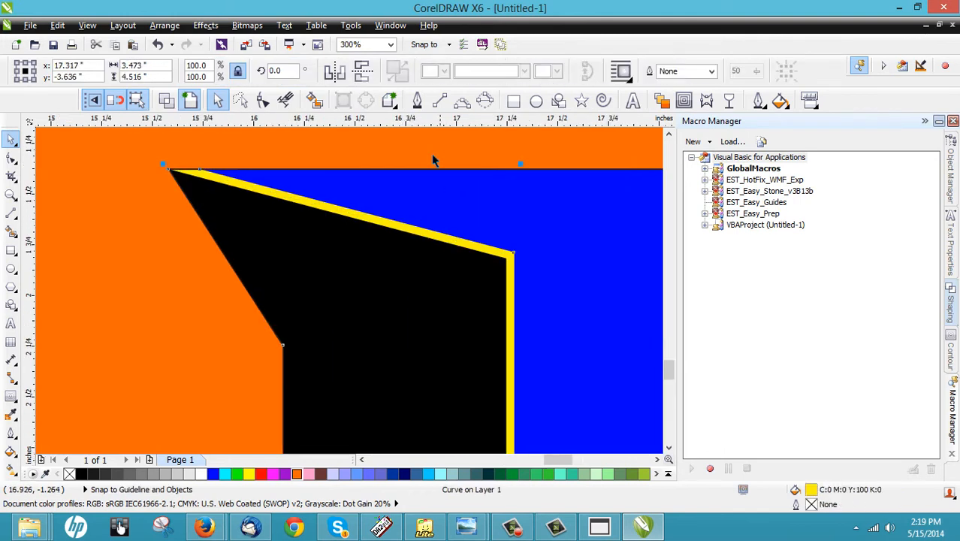
scroll(431, 159, down, 3)
click(250, 277)
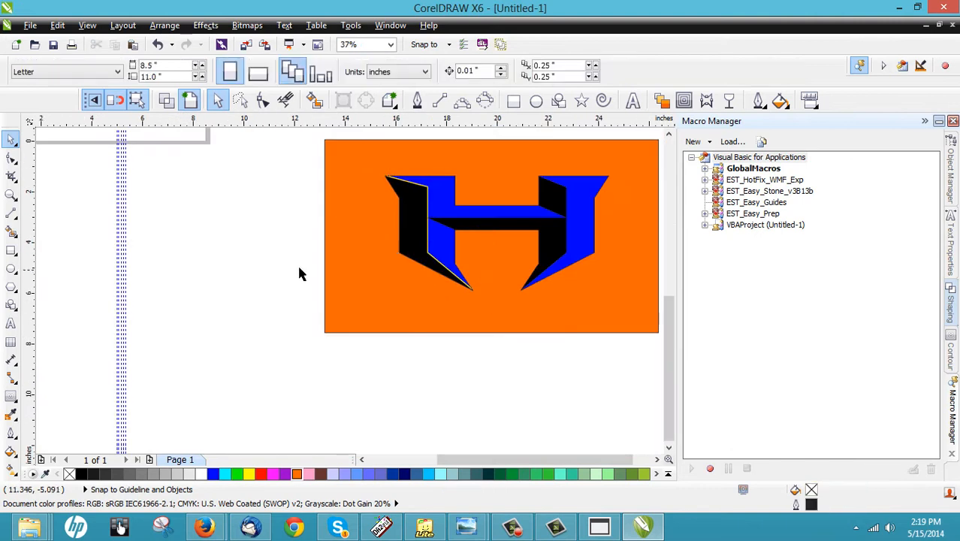
Move the orange cut-out rectangle down and left, clear of the logo, to about X 1.43, Y -7.47 inches.
drag(357, 268, 230, 370)
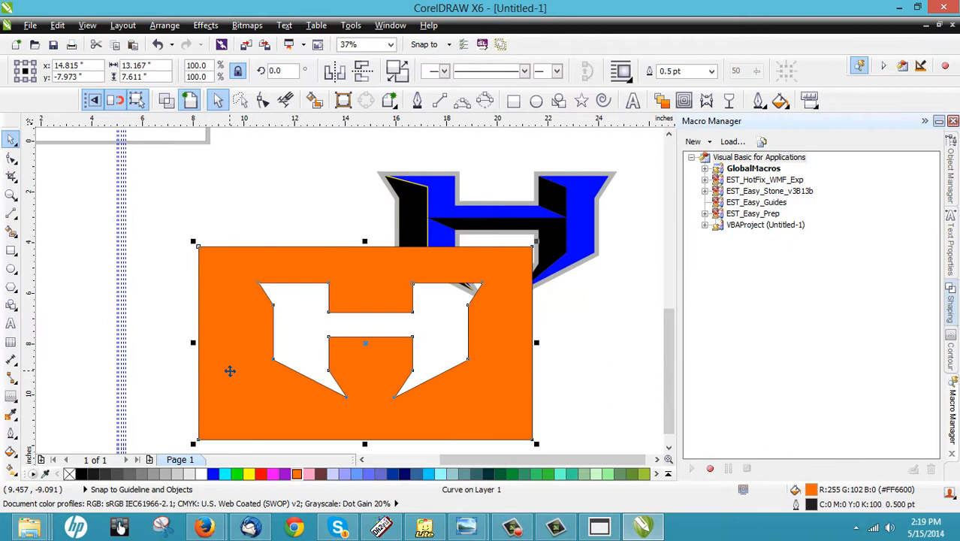
scroll(339, 262, down, 1)
drag(341, 267, 175, 260)
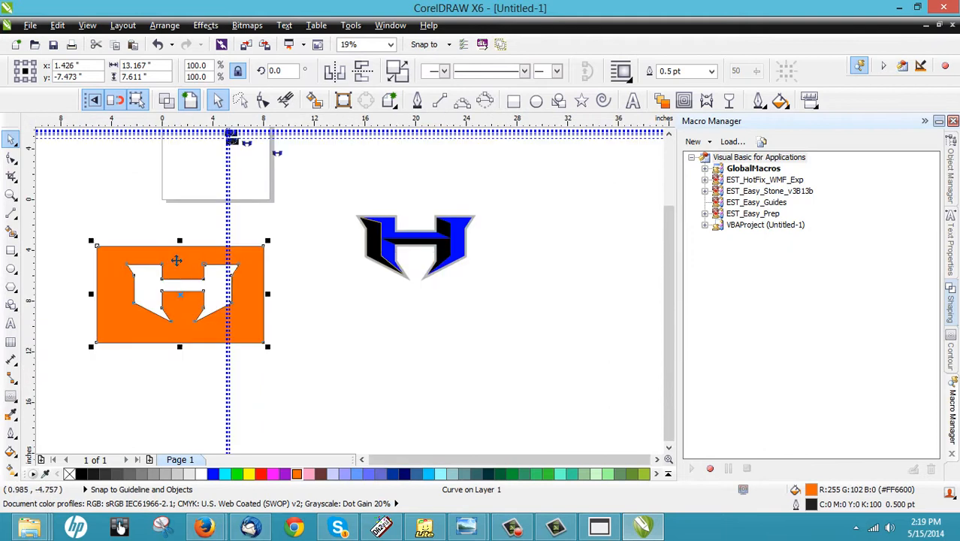
click(319, 265)
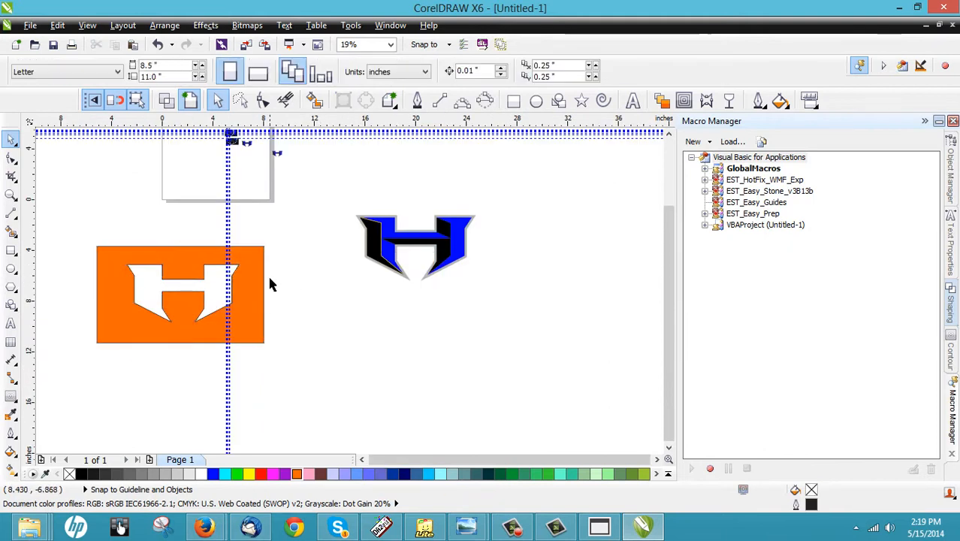
Delete the black piece lying on top of the yellow piece in the left leg of the H.
scroll(281, 272, up, 1)
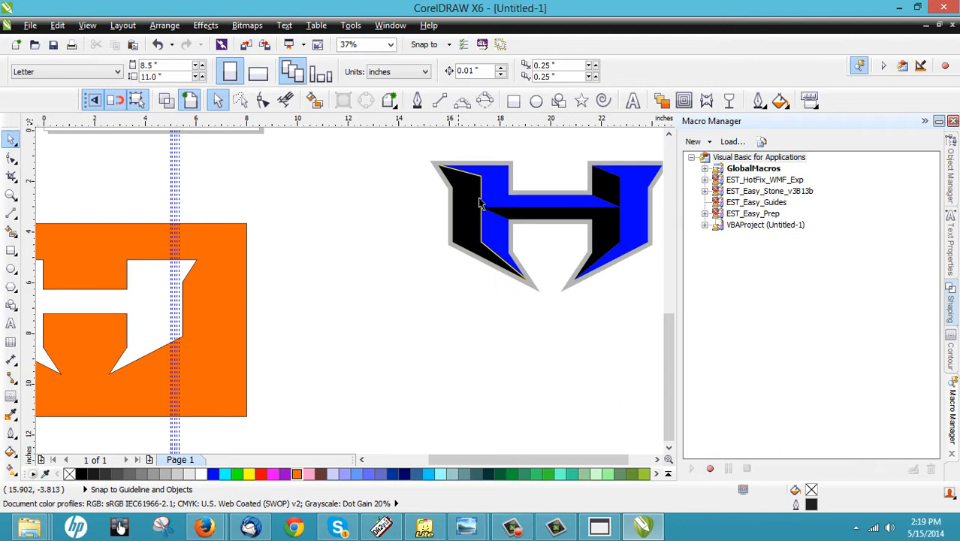
scroll(481, 163, up, 2)
scroll(358, 184, up, 1)
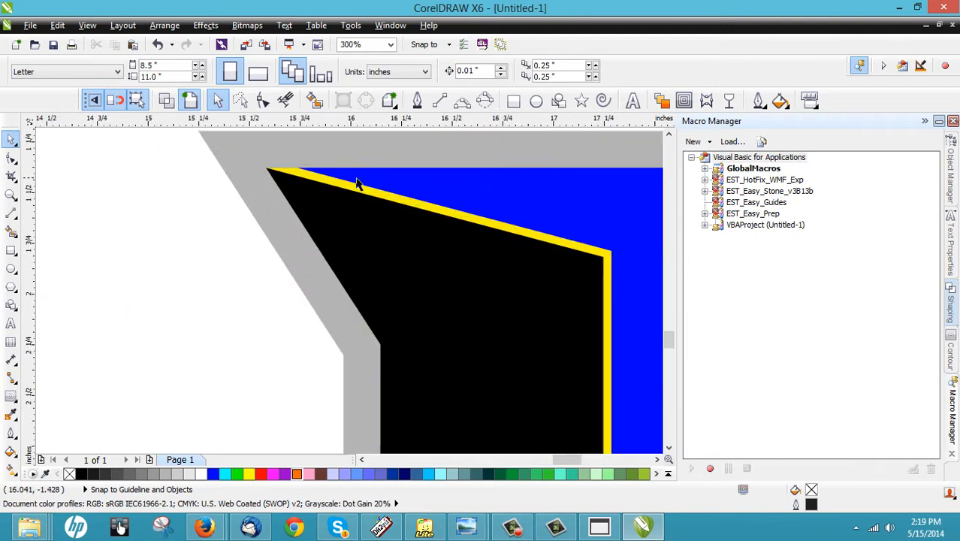
scroll(330, 184, up, 1)
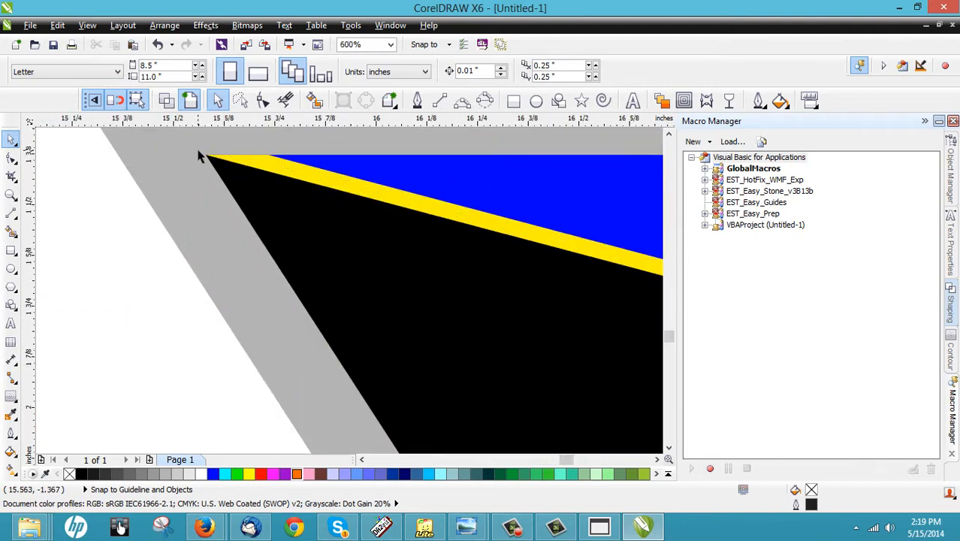
scroll(231, 160, down, 1)
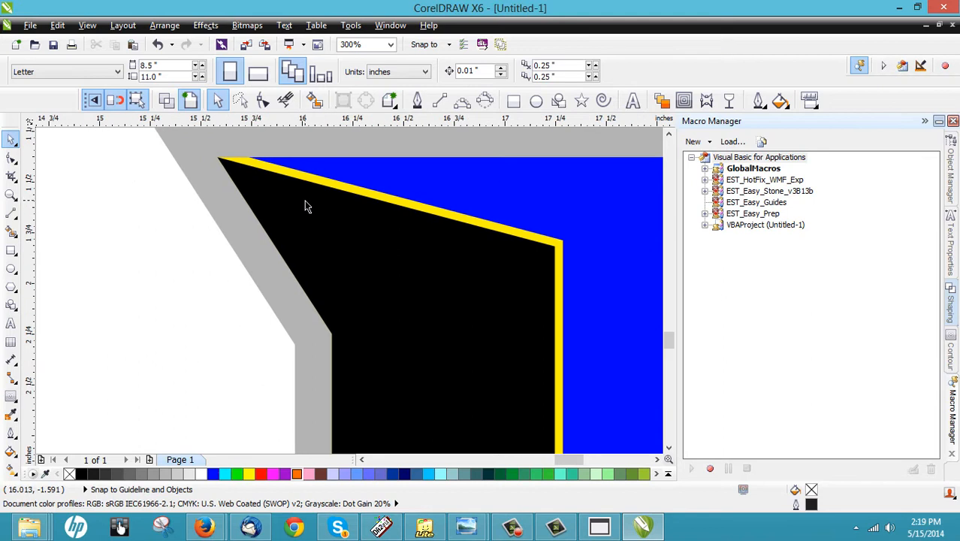
click(289, 196)
key(Delete)
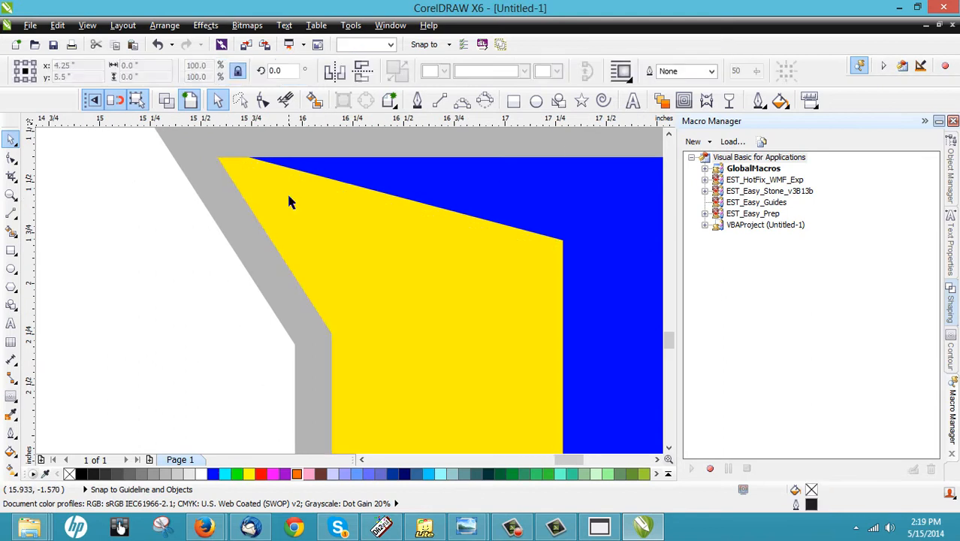
Fill the yellow left-leg piece with black (#000000) and place it behind the blue pieces but above the grey outline.
click(288, 197)
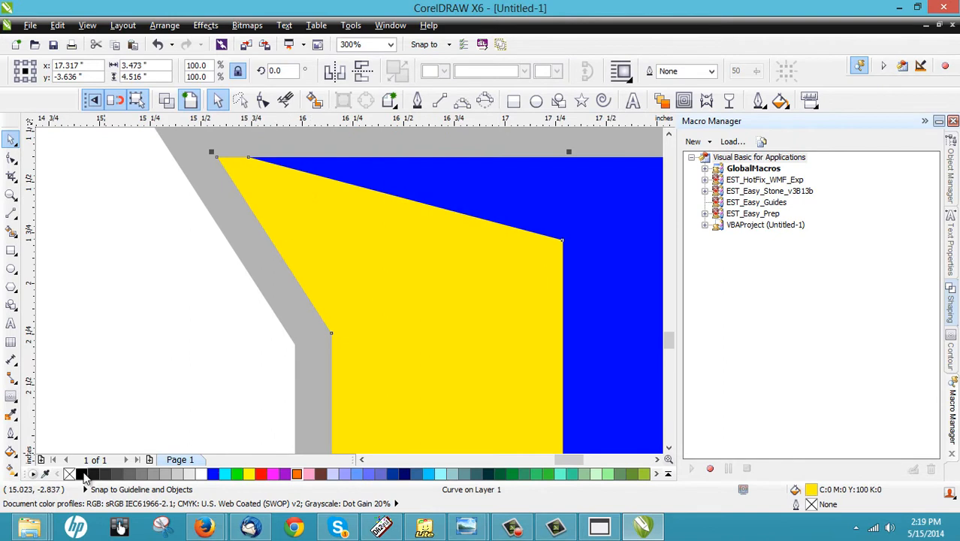
key(ctrl+z)
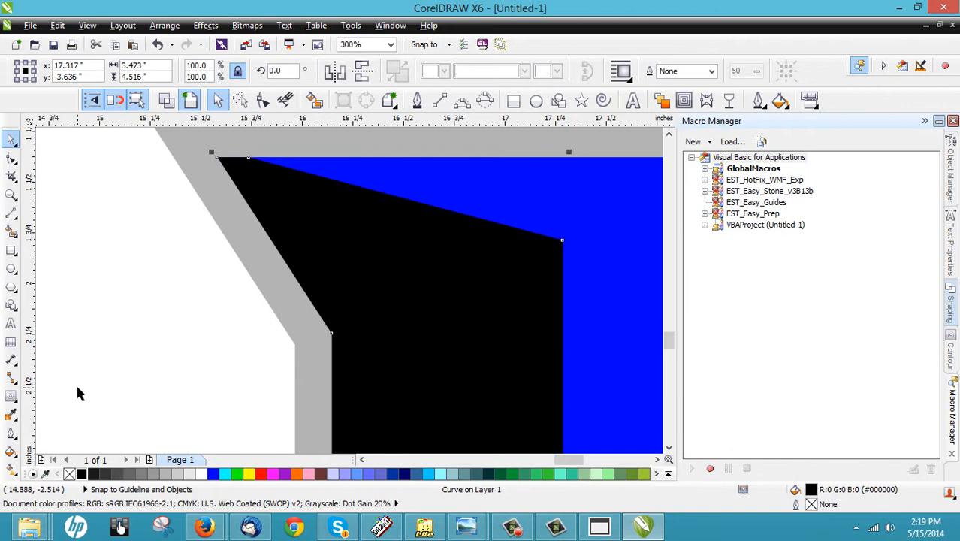
key(ctrl+z)
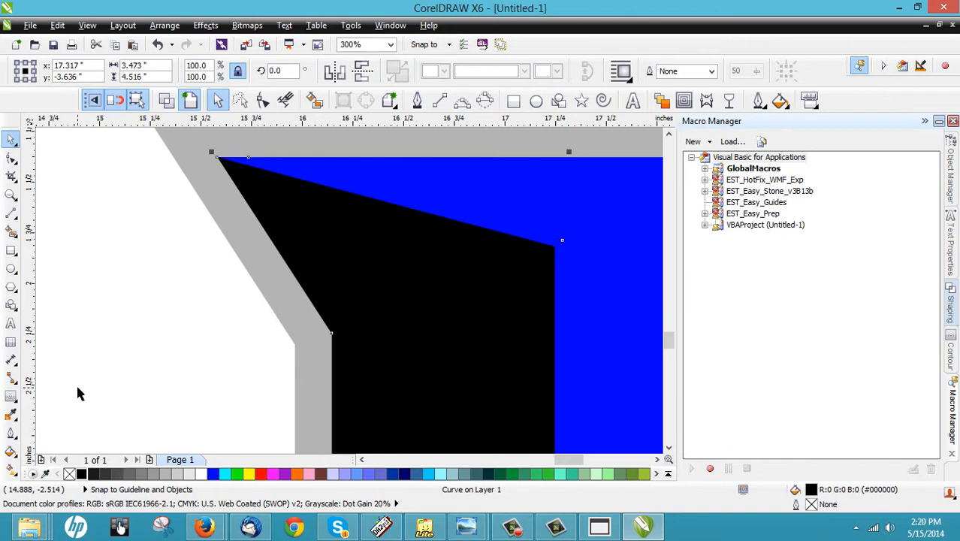
click(171, 247)
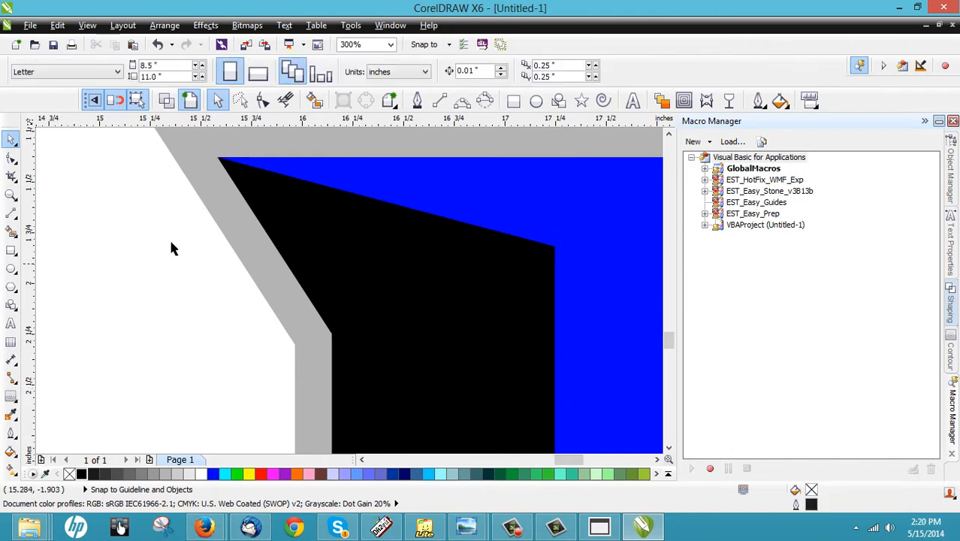
Inspect the overlap between the left black piece and the blue pieces in wireframe view, and return to the filled view.
click(166, 100)
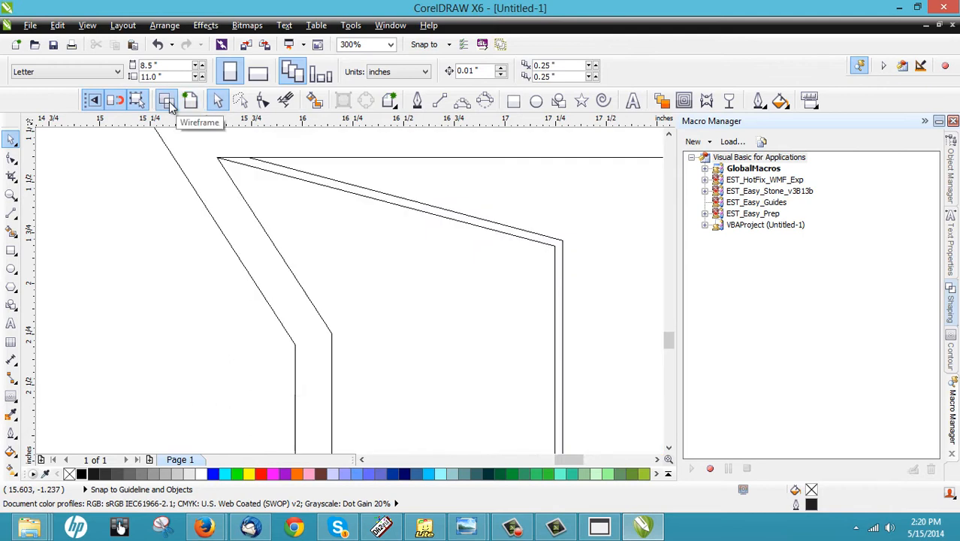
scroll(354, 198, down, 1)
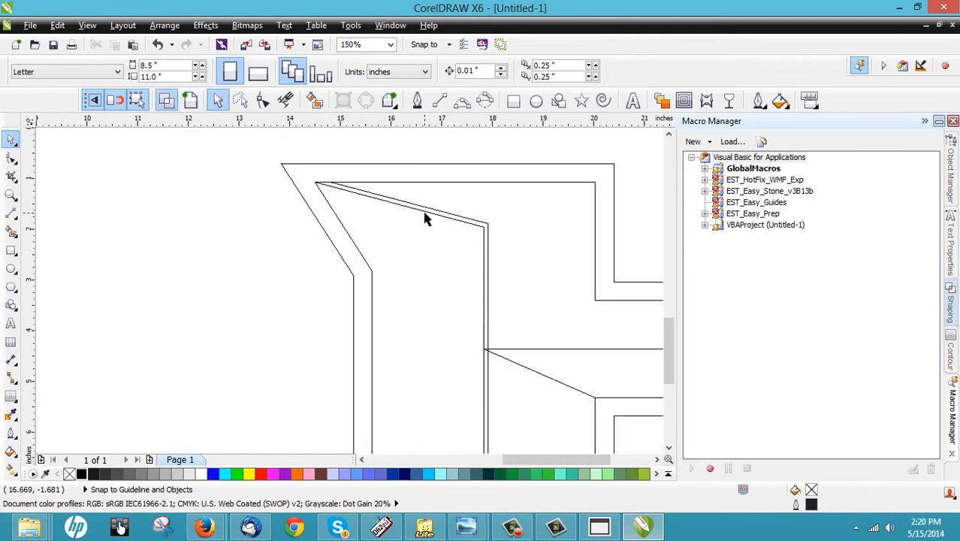
scroll(443, 222, down, 1)
scroll(549, 434, up, 1)
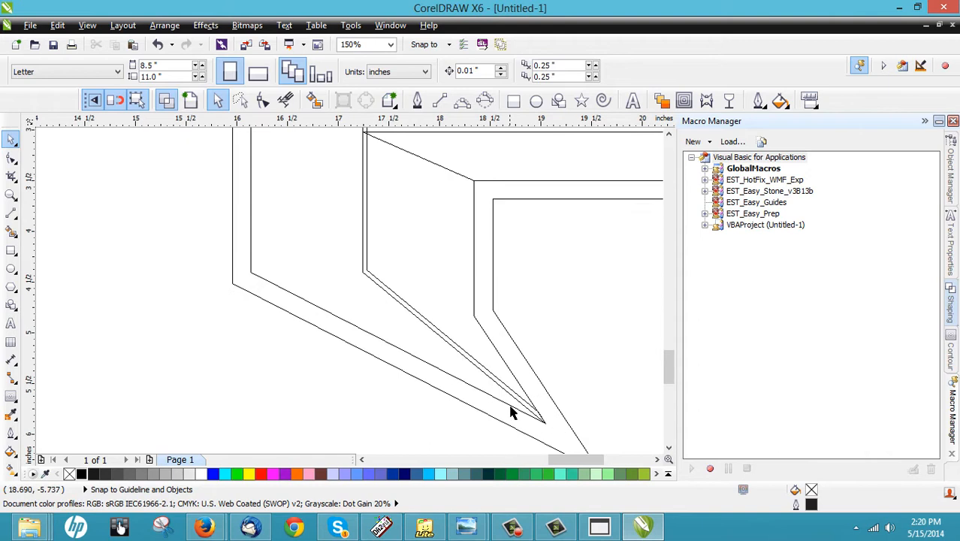
click(190, 100)
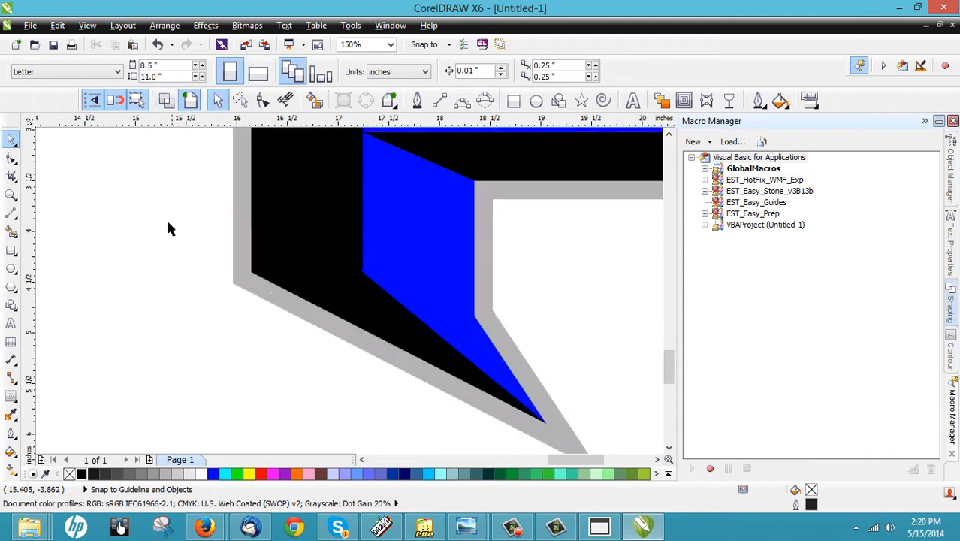
scroll(183, 295, down, 1)
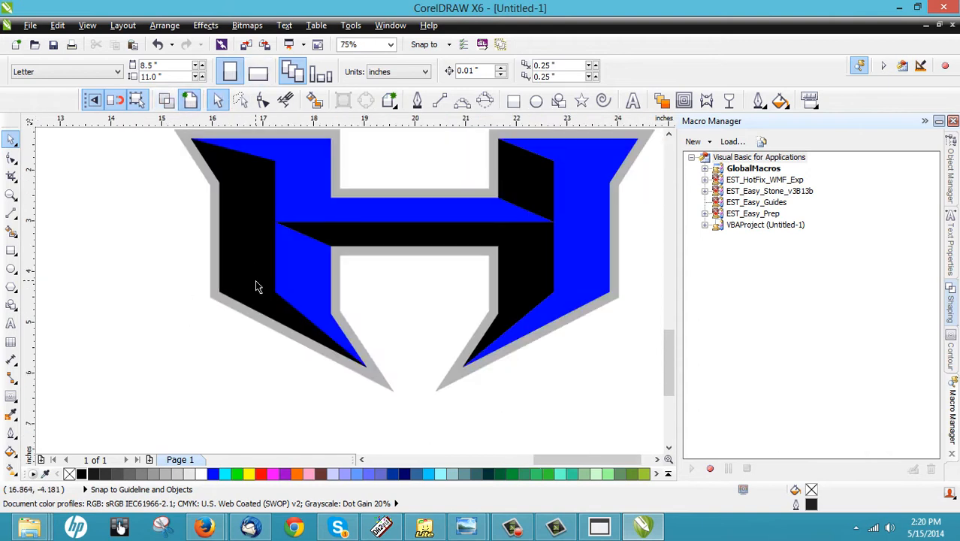
scroll(258, 156, up, 1)
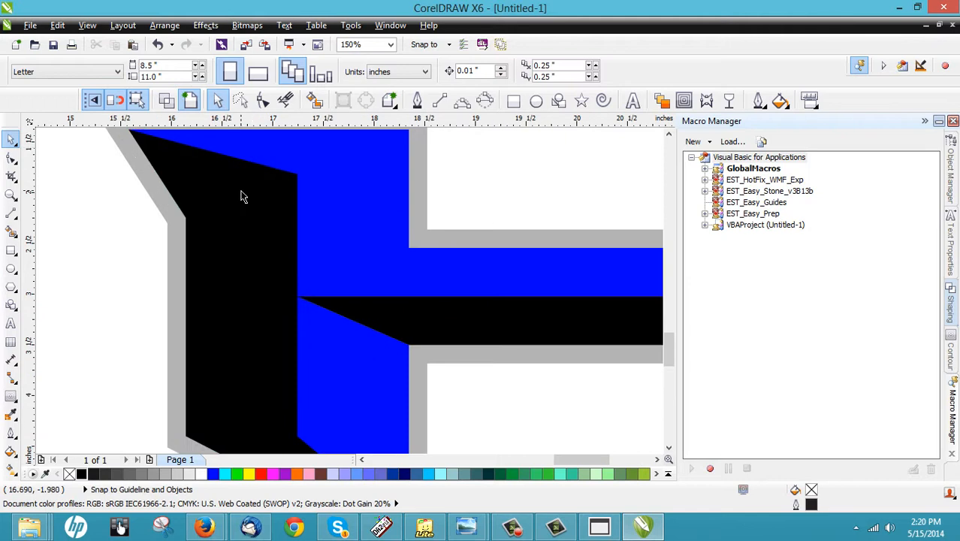
Inspect the nodes of the left black piece to see how far it extends under the blue, and deselect it.
key(F10)
click(240, 197)
scroll(241, 197, down, 1)
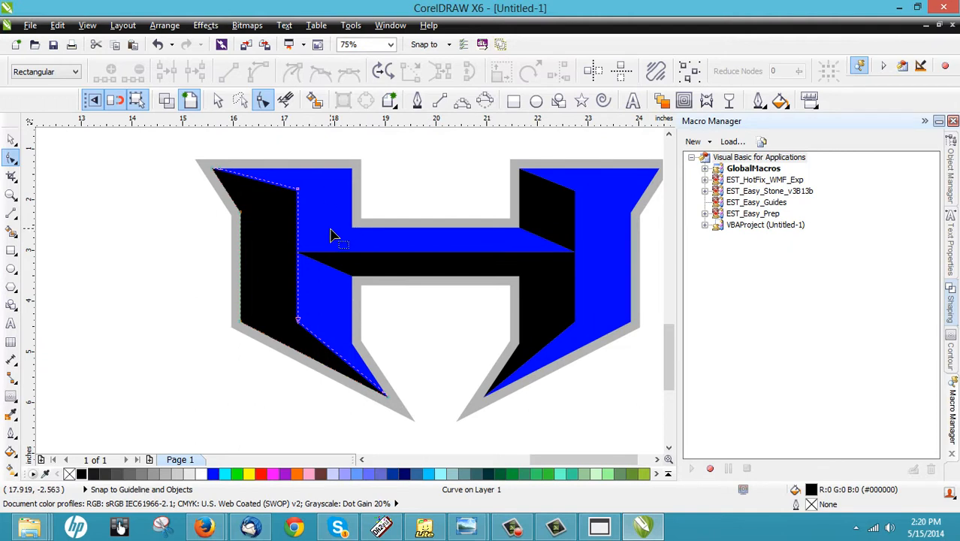
click(12, 138)
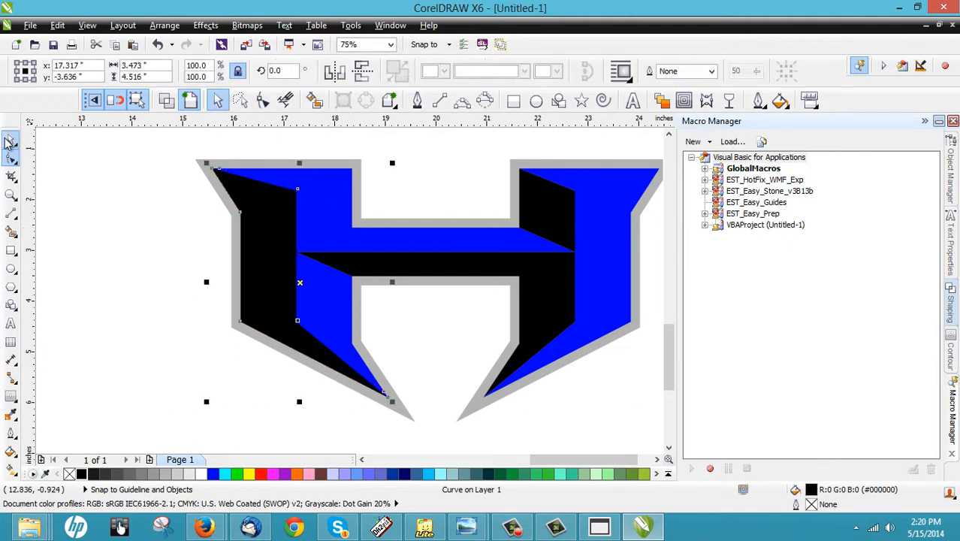
click(126, 235)
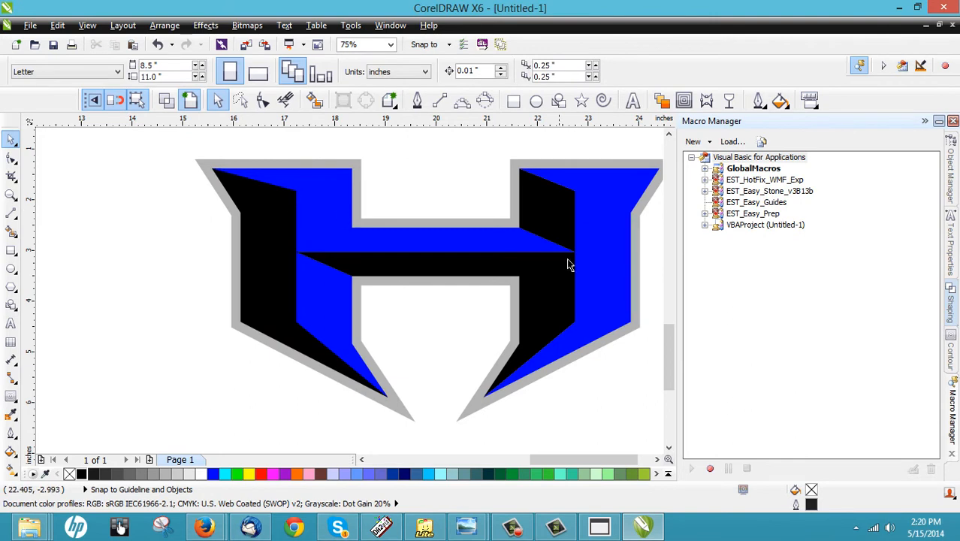
Move the black crossbar and right-leg piece down and to the left, off its place on the logo.
click(549, 276)
drag(549, 277, 486, 367)
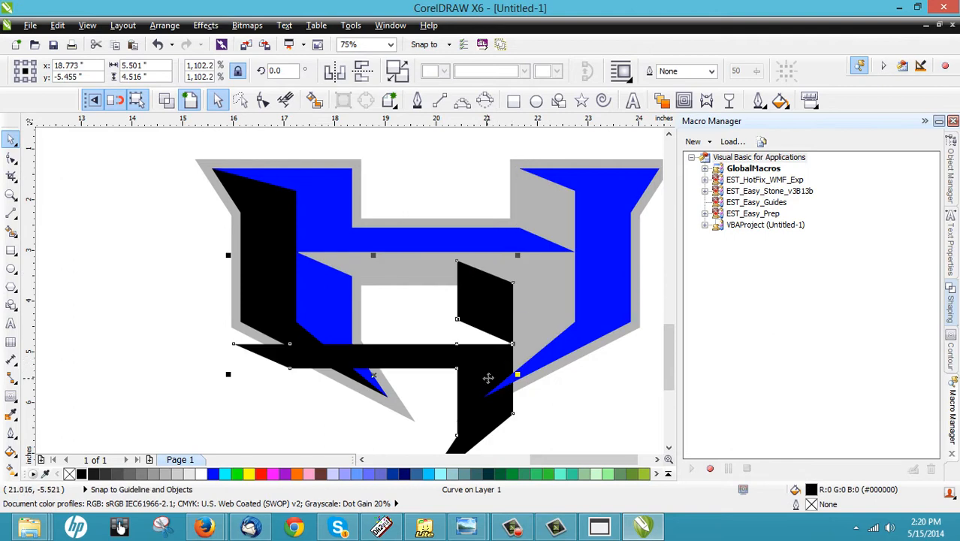
Undo the last move of the black crossbar and right-leg piece, and deselect it.
key(ctrl+z)
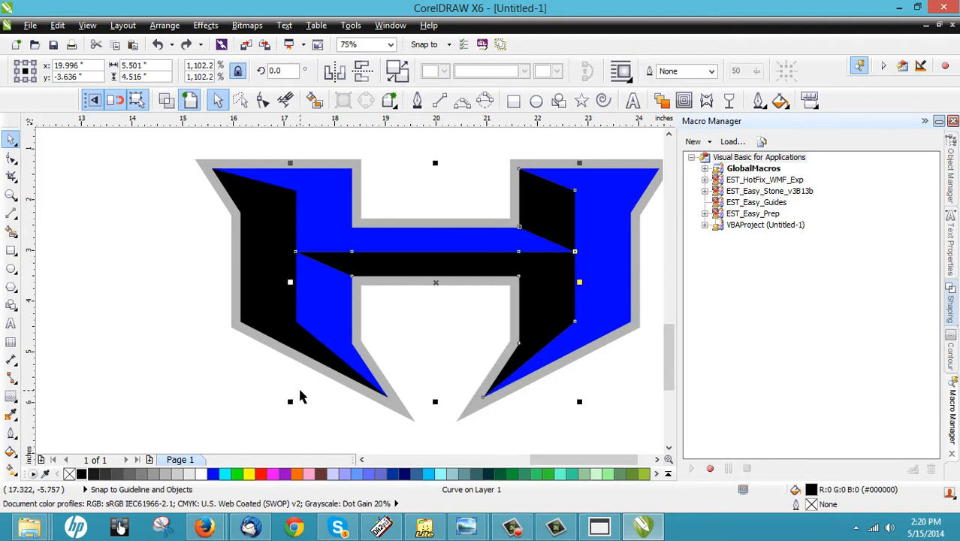
click(287, 405)
scroll(548, 236, up, 2)
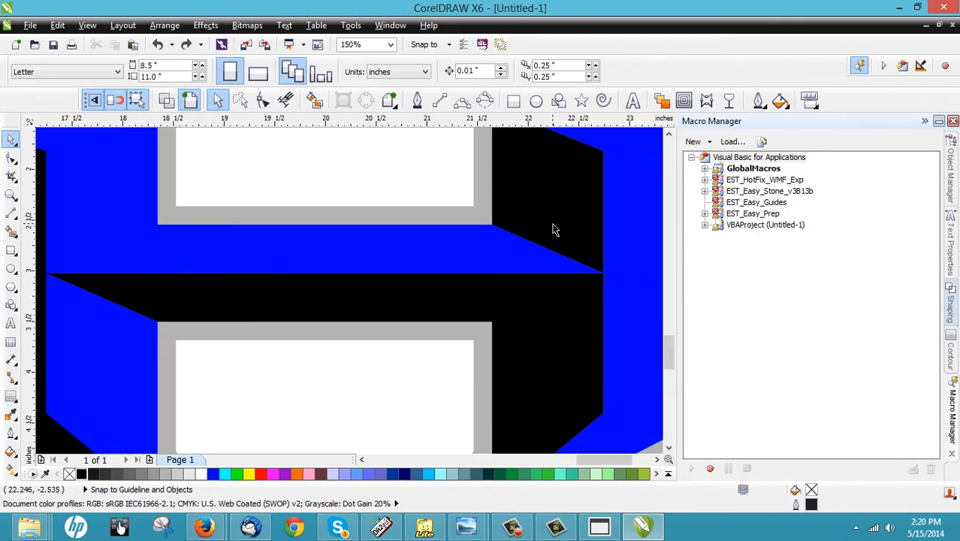
scroll(554, 230, down, 2)
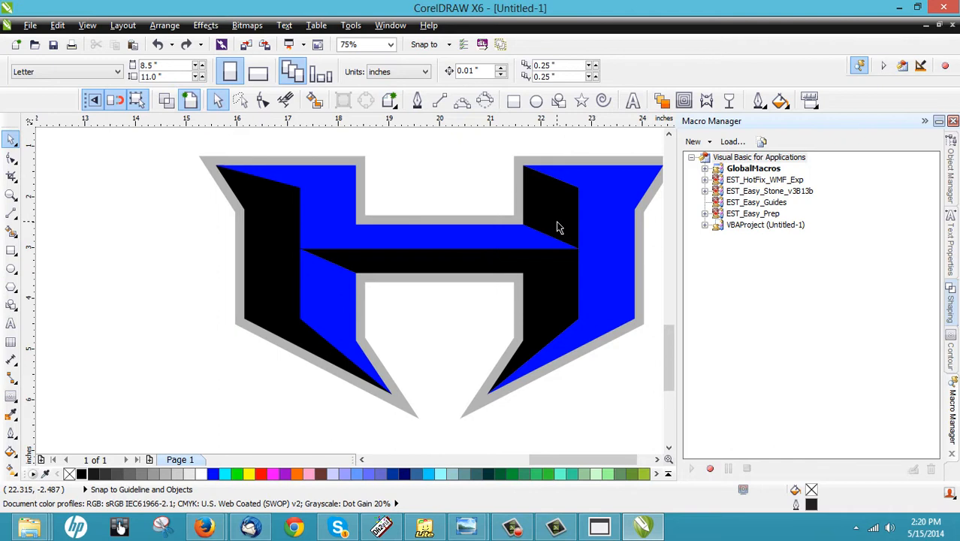
Add a one-step yellow outside contour with a 1 mm offset to the black crossbar and right-leg piece, and deselect it.
click(557, 227)
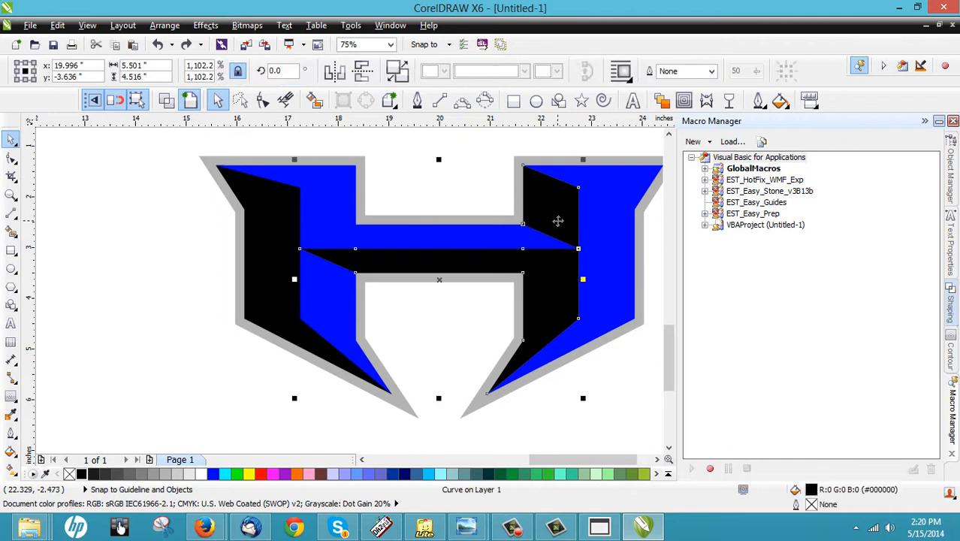
click(683, 100)
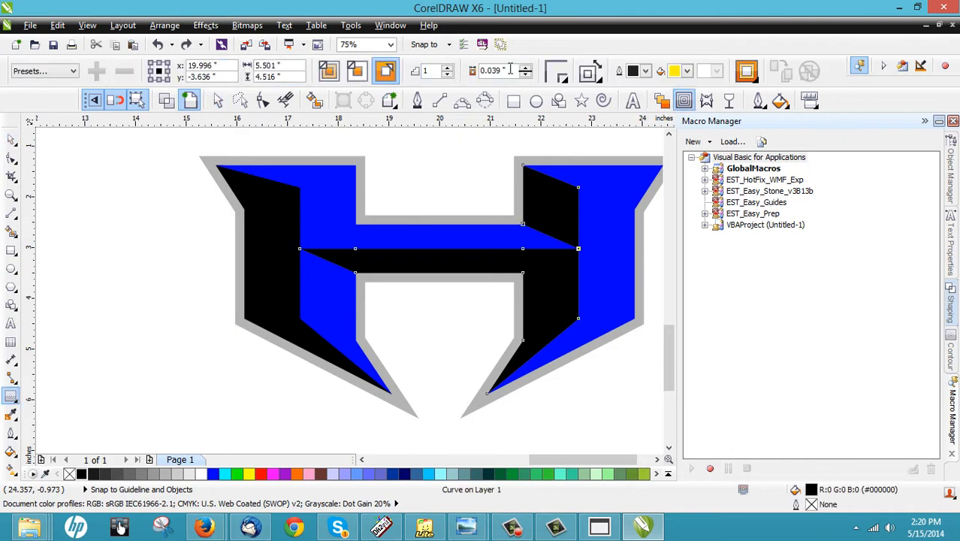
double_click(510, 69)
text(1mm)
key(Return)
click(383, 73)
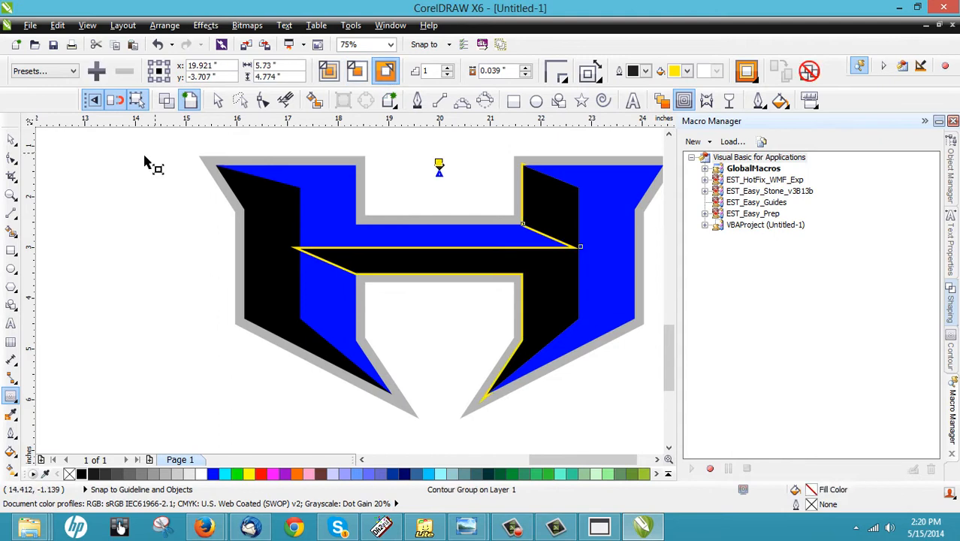
click(11, 140)
click(63, 188)
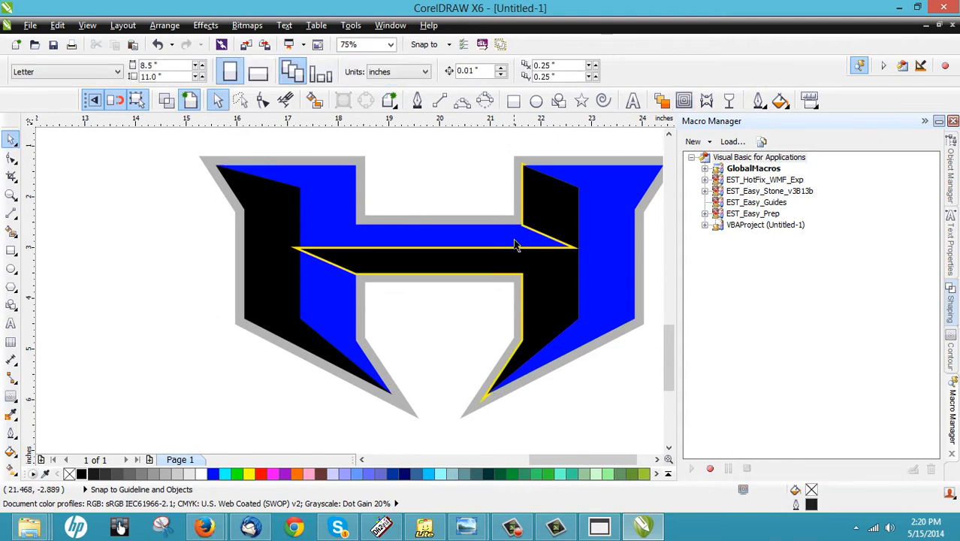
Examine where the yellow contour extends past the black piece, especially at the crossbar's pointed end and the leg tip.
scroll(517, 245, up, 2)
scroll(418, 228, down, 2)
scroll(434, 379, up, 2)
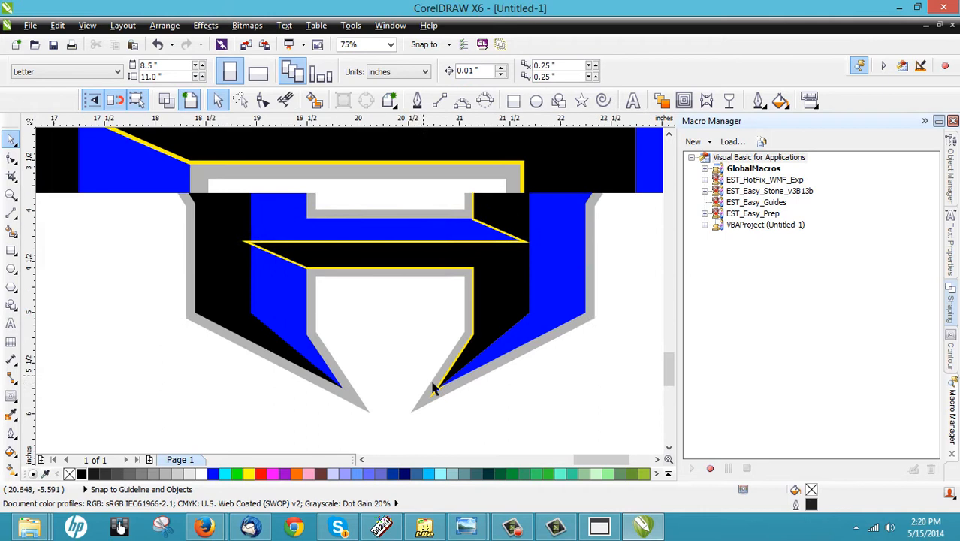
scroll(437, 377, down, 2)
scroll(398, 269, up, 2)
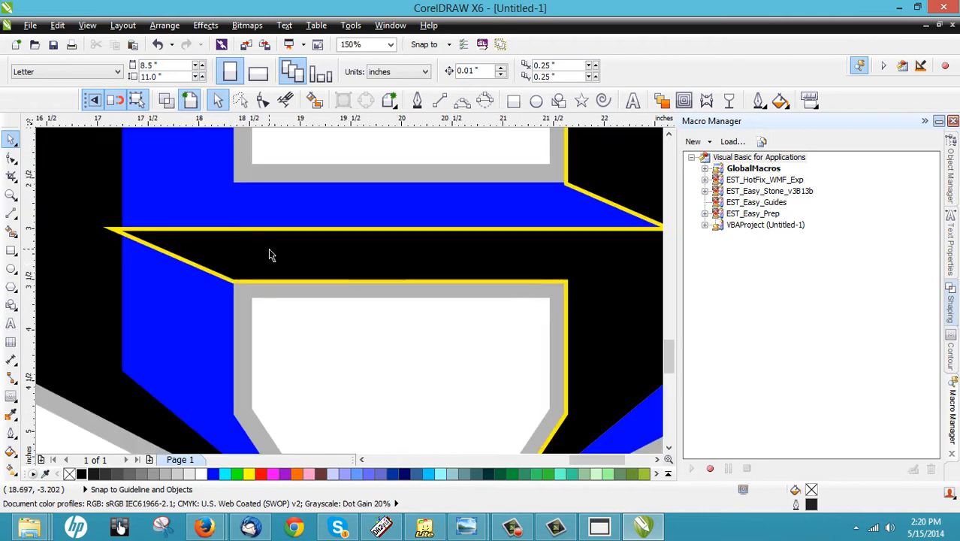
scroll(218, 253, down, 2)
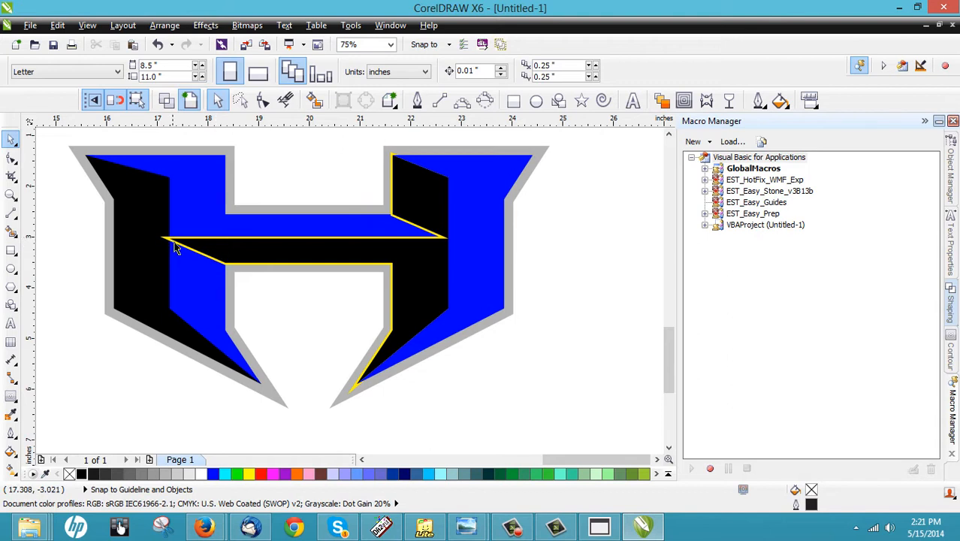
scroll(184, 226, down, 2)
scroll(261, 218, up, 2)
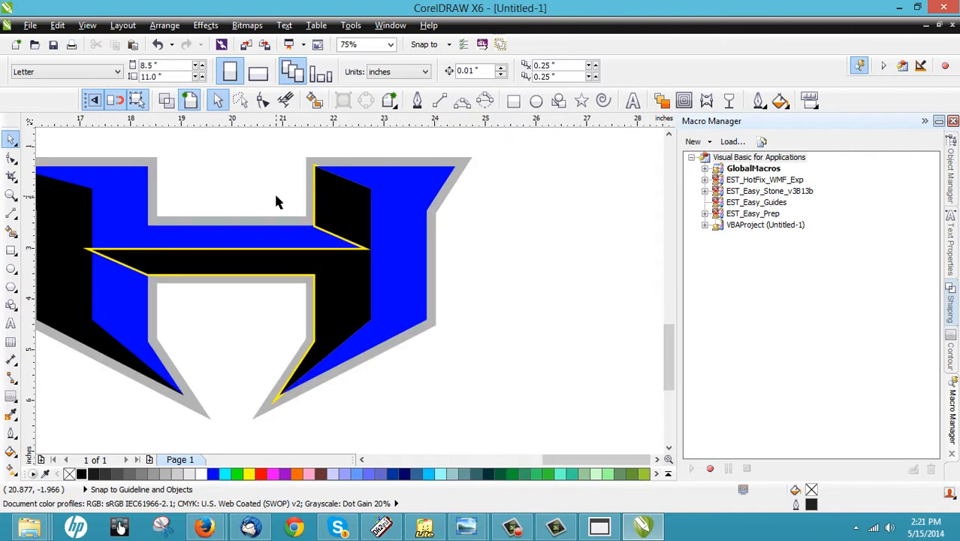
scroll(248, 395, up, 1)
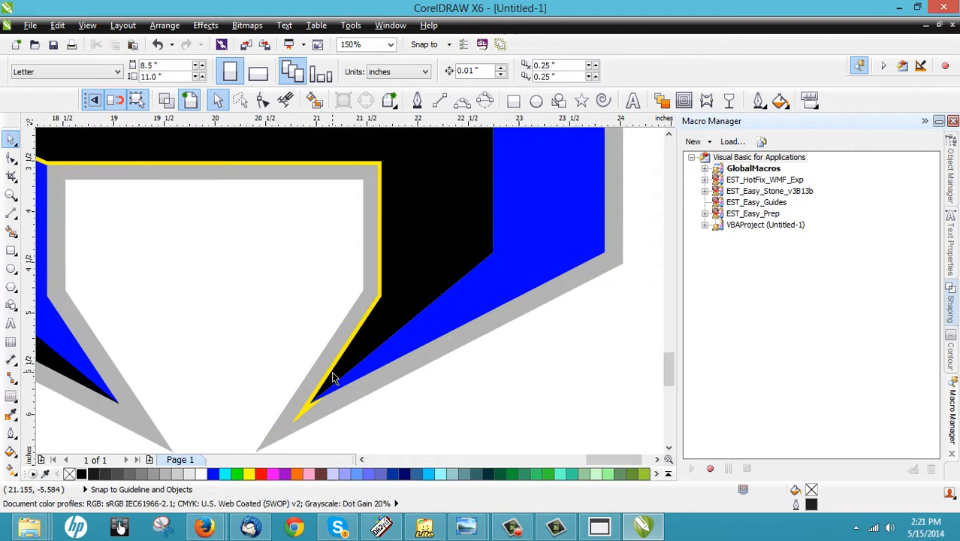
scroll(331, 376, down, 3)
scroll(304, 347, up, 2)
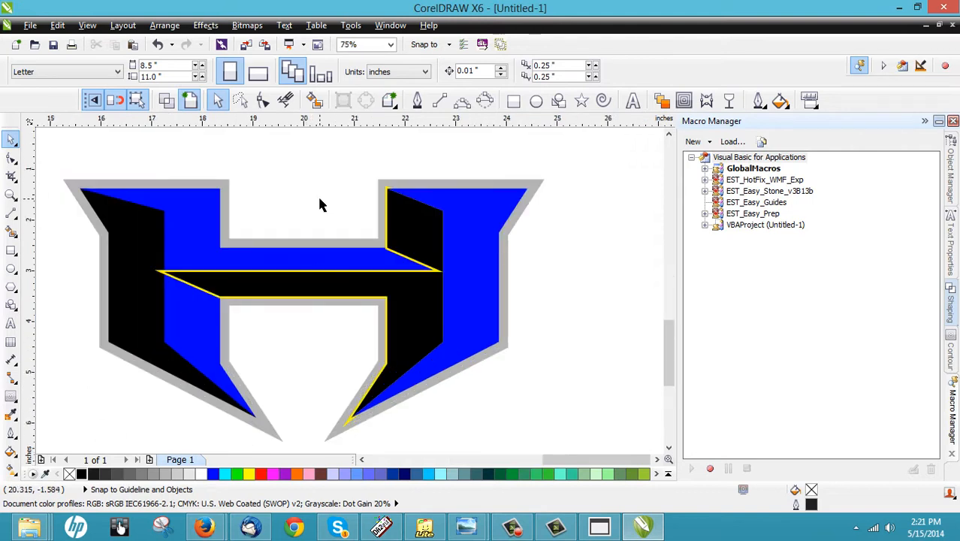
Break the contour group apart so the yellow contour is separate from the black crossbar piece, and deselect both.
scroll(160, 268, up, 4)
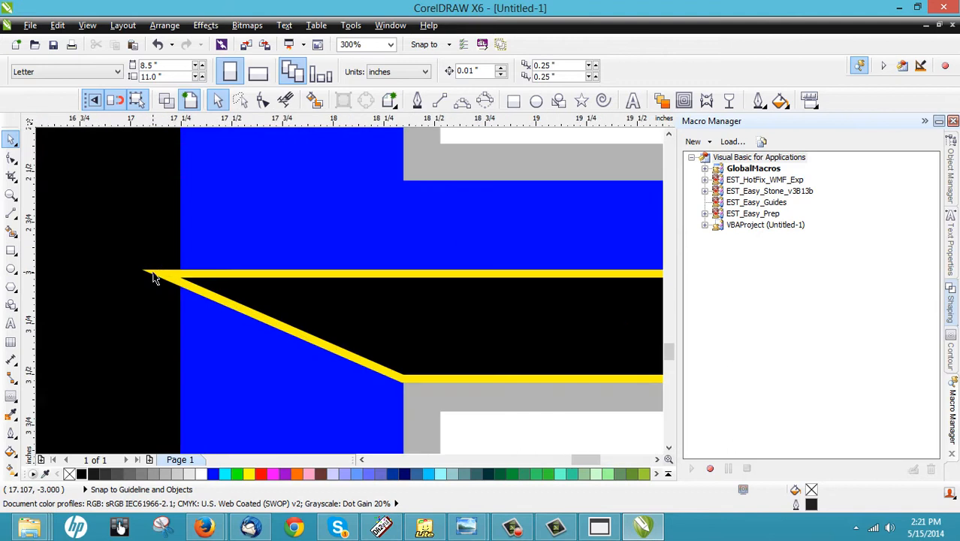
click(161, 274)
right_click(163, 272)
click(194, 295)
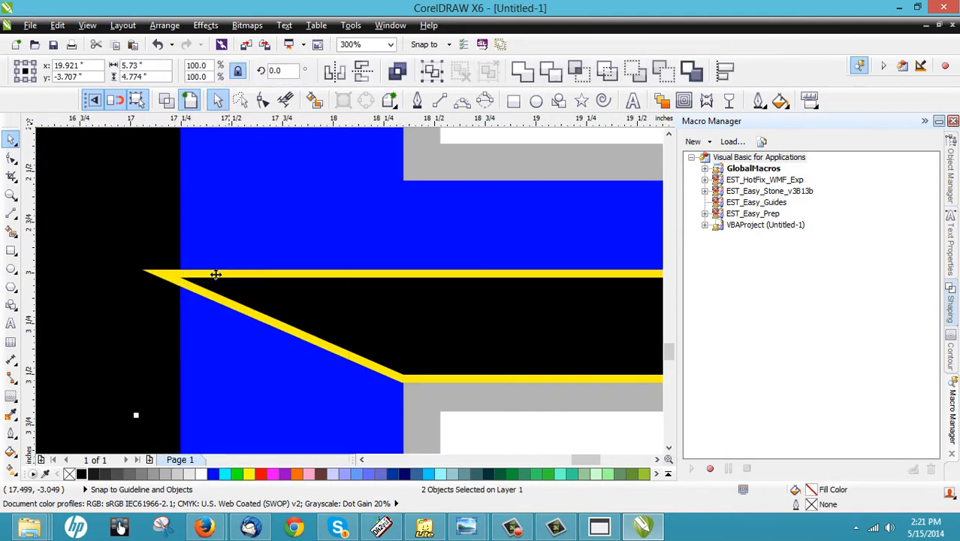
scroll(217, 274, down, 4)
scroll(148, 385, down, 2)
click(367, 177)
Move the orange trimming rectangle onto the logo, snapping the upper-right node of its H cut-out to the matching blue corner.
scroll(167, 300, down, 2)
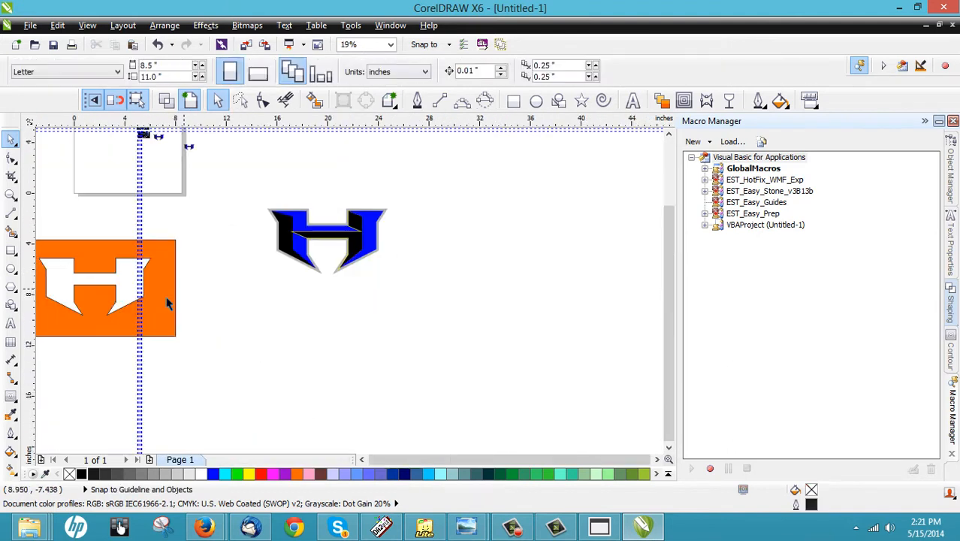
click(165, 304)
scroll(160, 272, up, 2)
drag(220, 268, 359, 255)
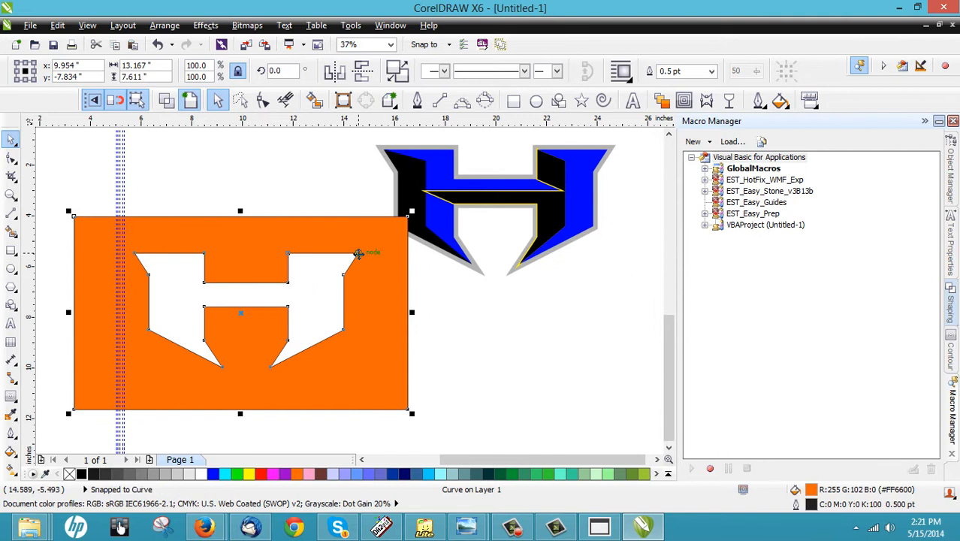
drag(358, 253, 607, 151)
Examine how the orange rectangle's cut-out covers the yellow contour around the outside of the logo, and deselect the rectangle.
scroll(599, 165, up, 2)
scroll(593, 165, up, 3)
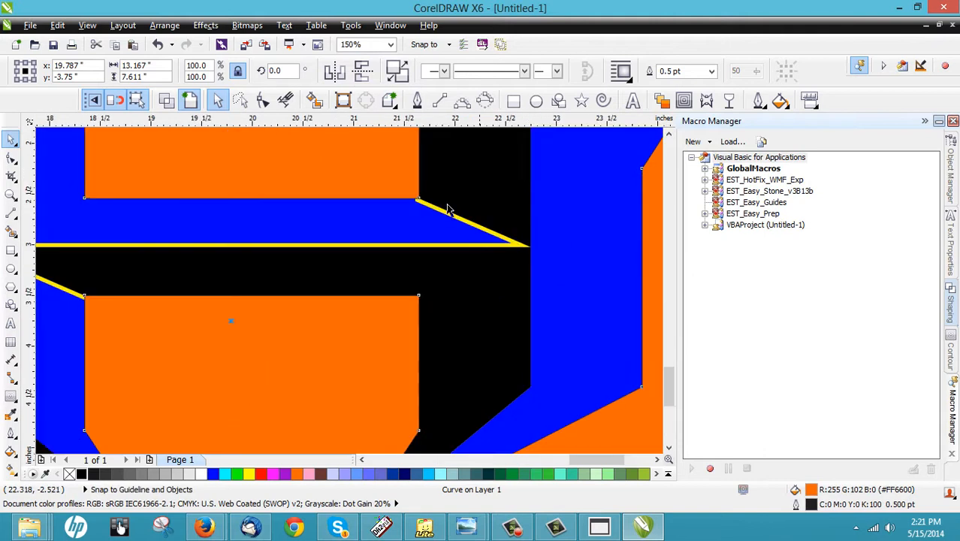
scroll(446, 209, down, 2)
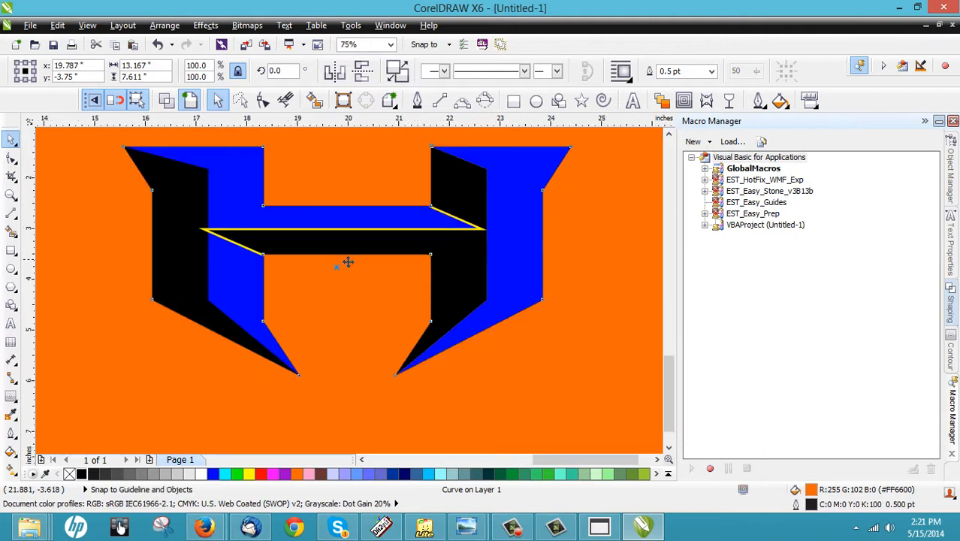
scroll(524, 230, down, 1)
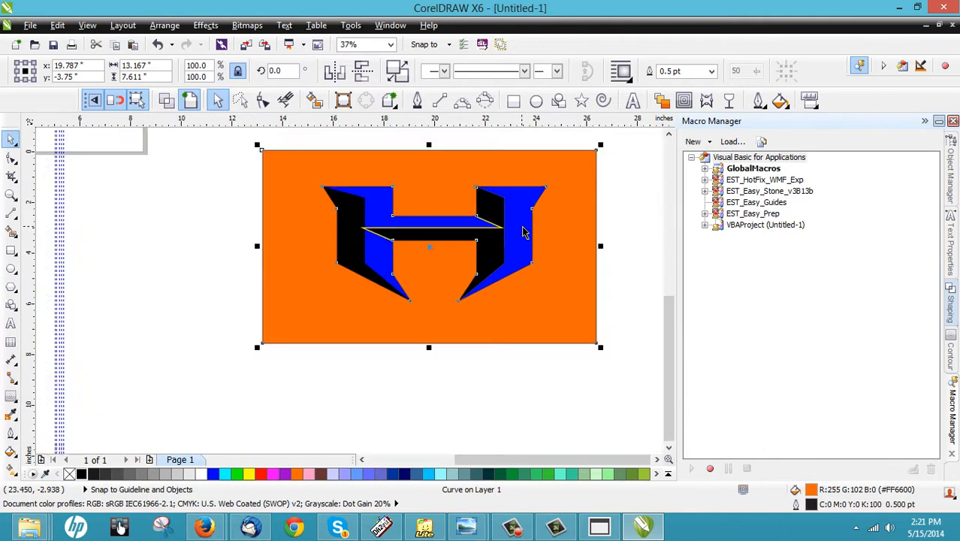
scroll(381, 209, up, 1)
scroll(300, 213, down, 1)
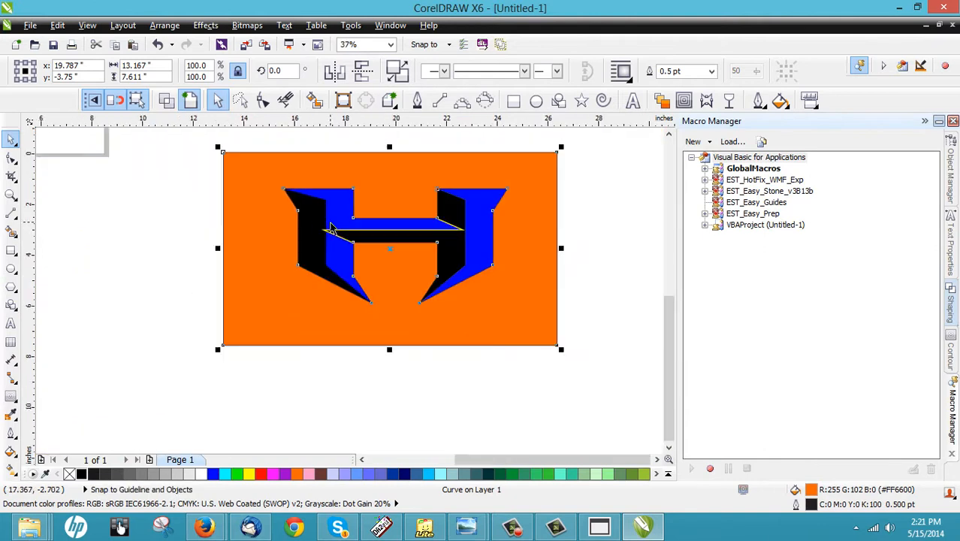
scroll(331, 229, up, 1)
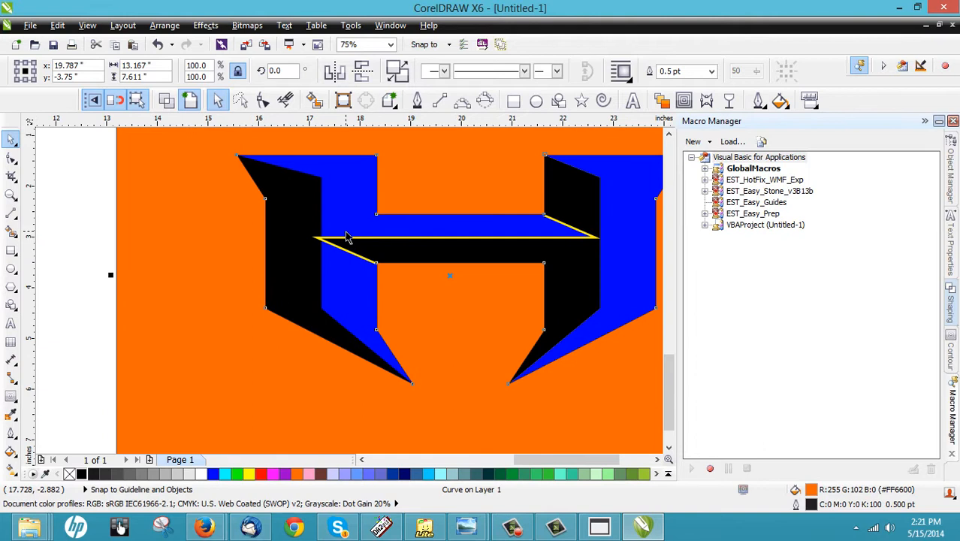
scroll(347, 237, down, 2)
click(596, 217)
scroll(349, 253, up, 2)
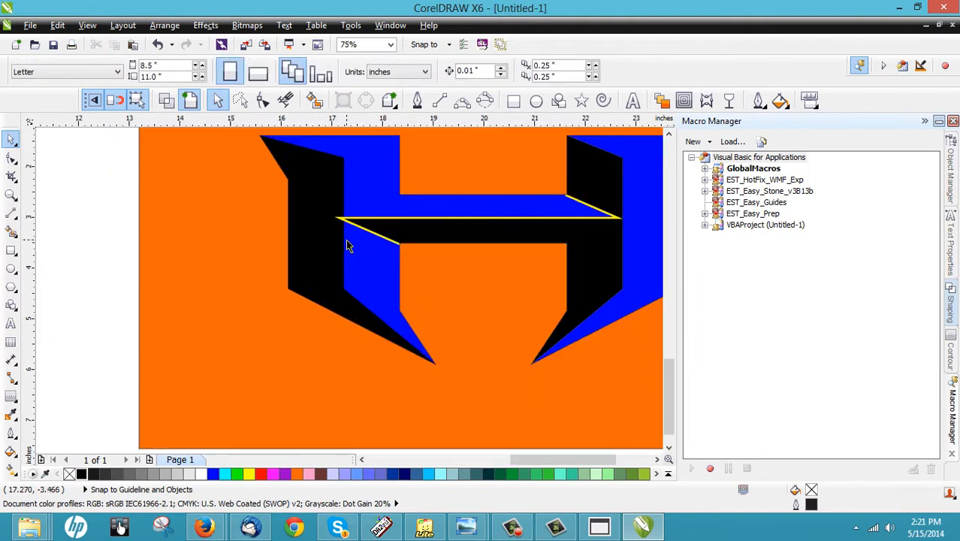
Inspect the yellow contour's nodes to see where it extends beneath the orange and blue areas, and deselect it.
click(340, 225)
key(F10)
scroll(218, 239, down, 1)
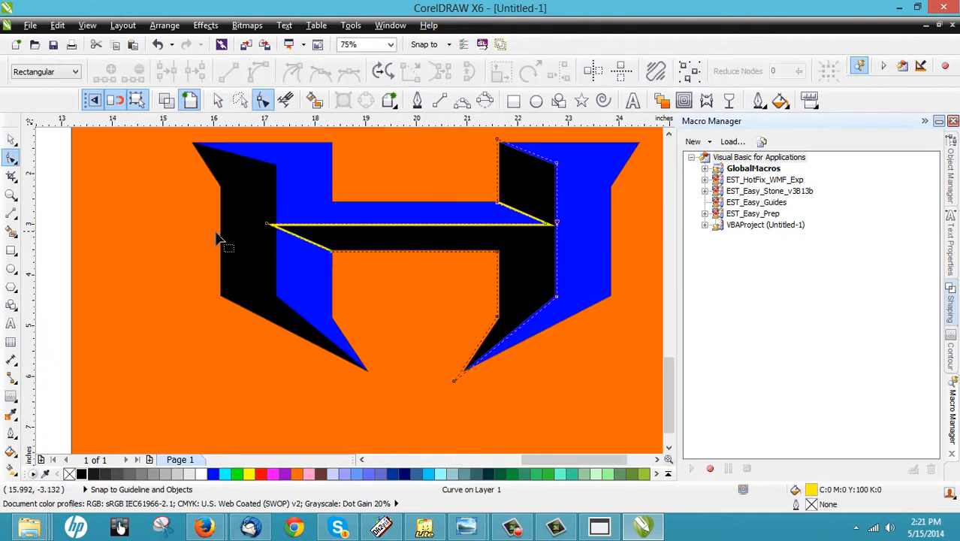
scroll(544, 233, up, 1)
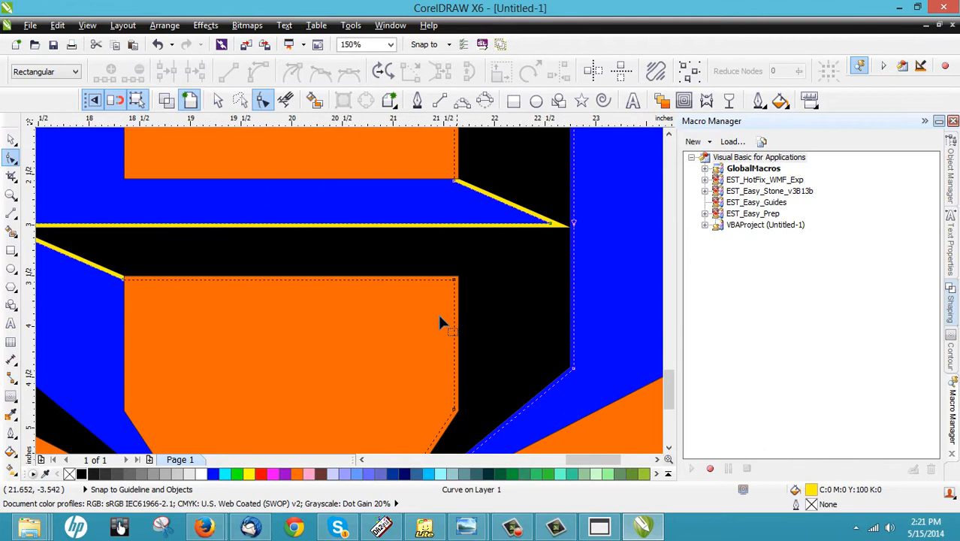
scroll(527, 288, down, 1)
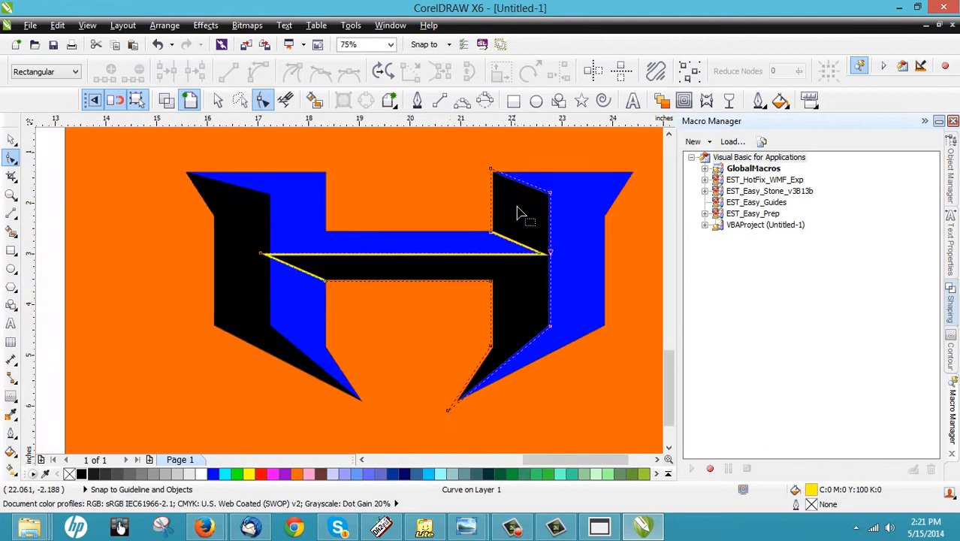
scroll(504, 203, up, 1)
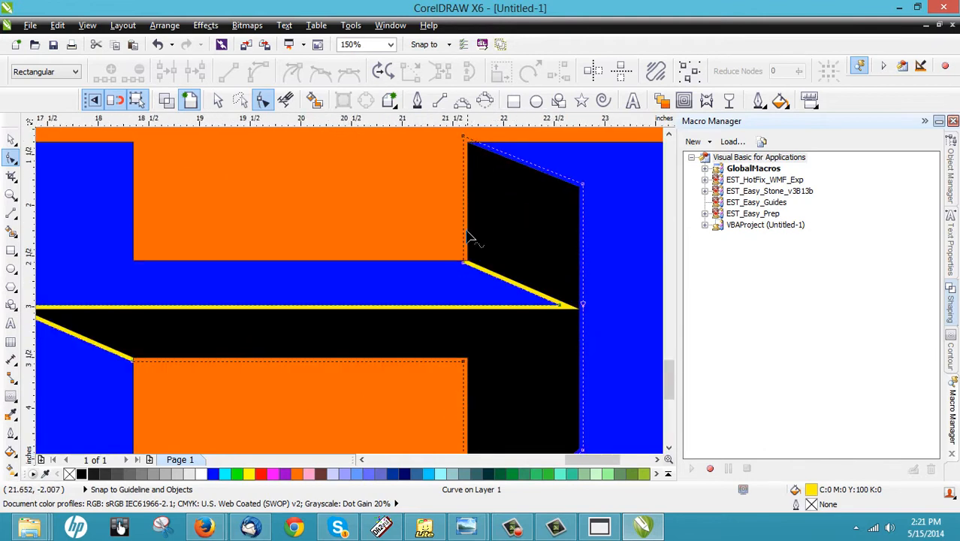
scroll(467, 211, down, 1)
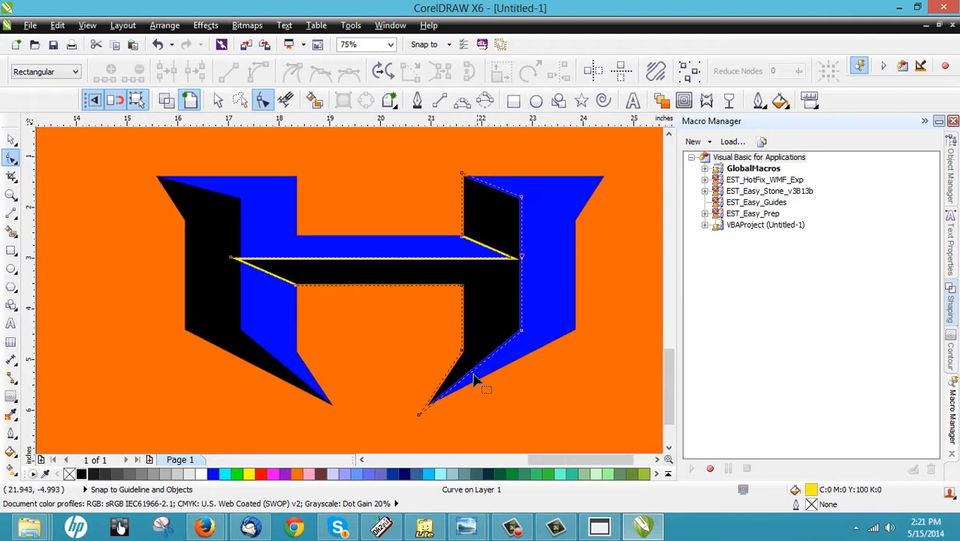
click(11, 140)
scroll(509, 244, down, 1)
key(Escape)
scroll(507, 246, up, 1)
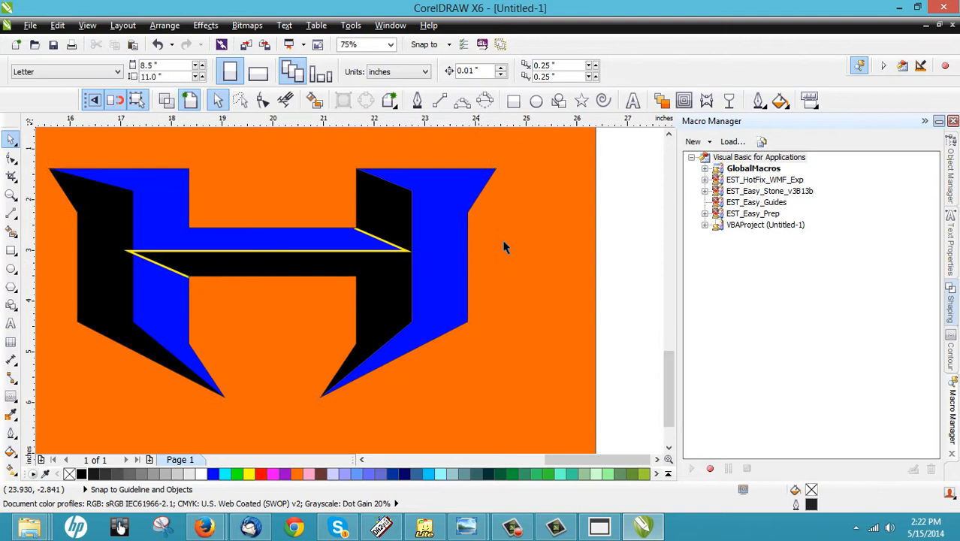
Trim the yellow contour with the orange rectangle so it stays within the logo's H boundary, and deselect it.
click(332, 269)
scroll(124, 244, up, 2)
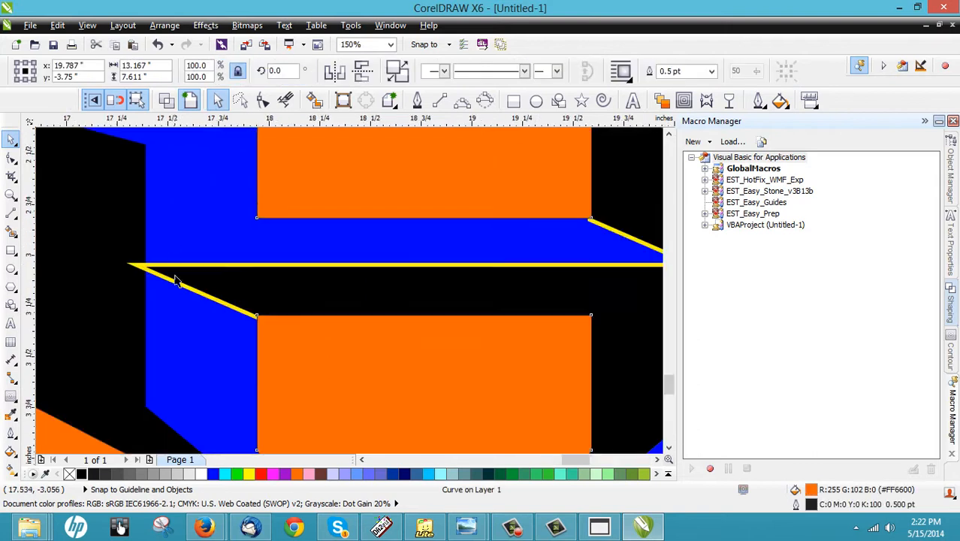
shift+click(98, 255)
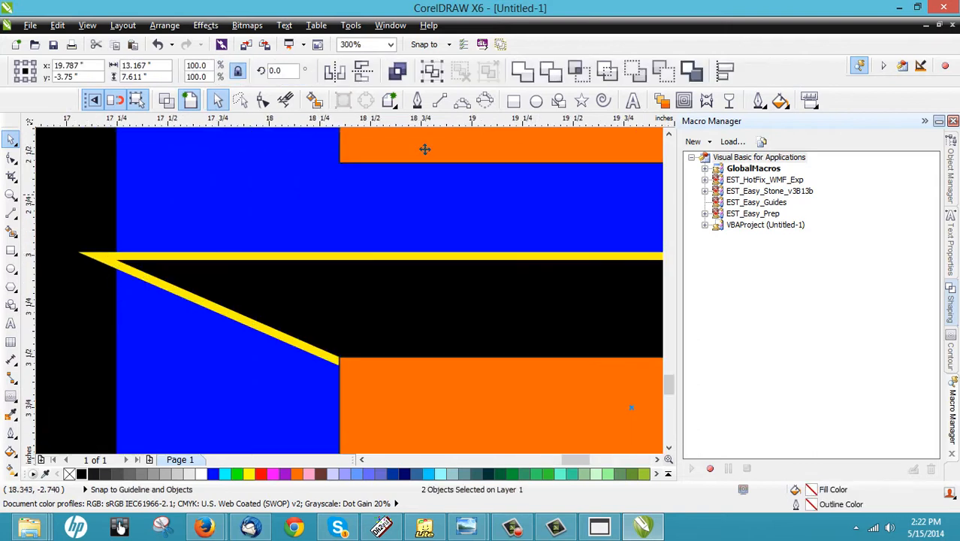
click(552, 73)
scroll(344, 209, down, 2)
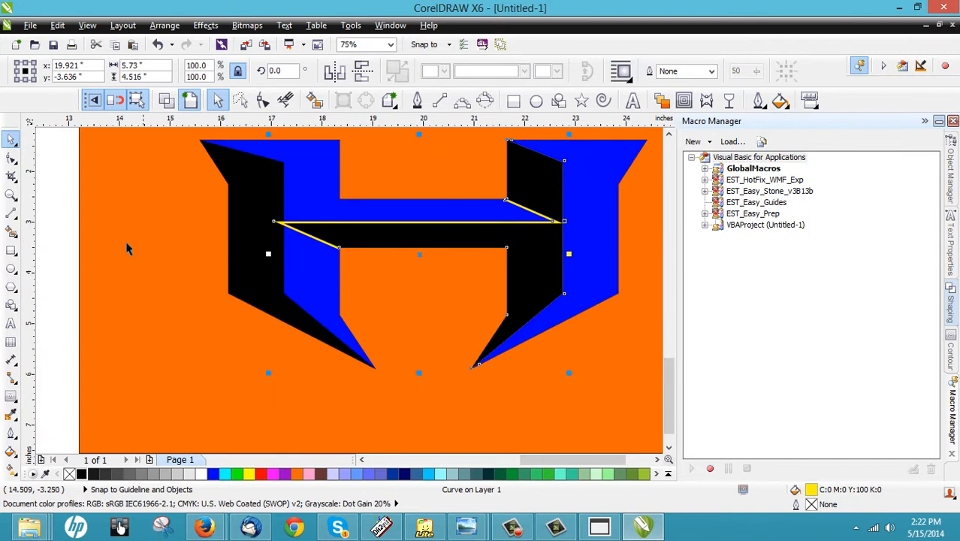
click(68, 250)
Move the orange trimming rectangle off the logo to about X 8.15, Y -10.5 inches, down and to the left, and deselect it.
scroll(327, 210, down, 1)
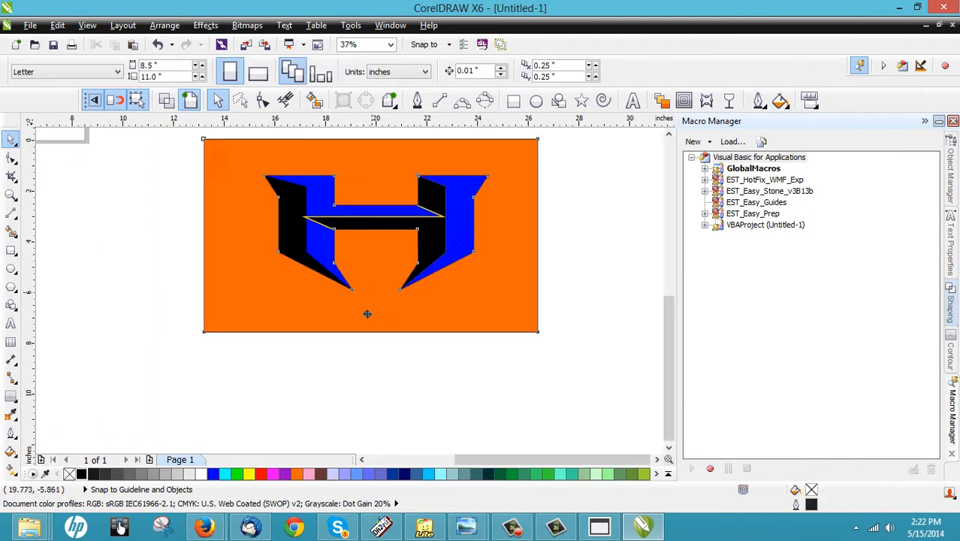
drag(366, 314, 211, 410)
drag(367, 298, 232, 349)
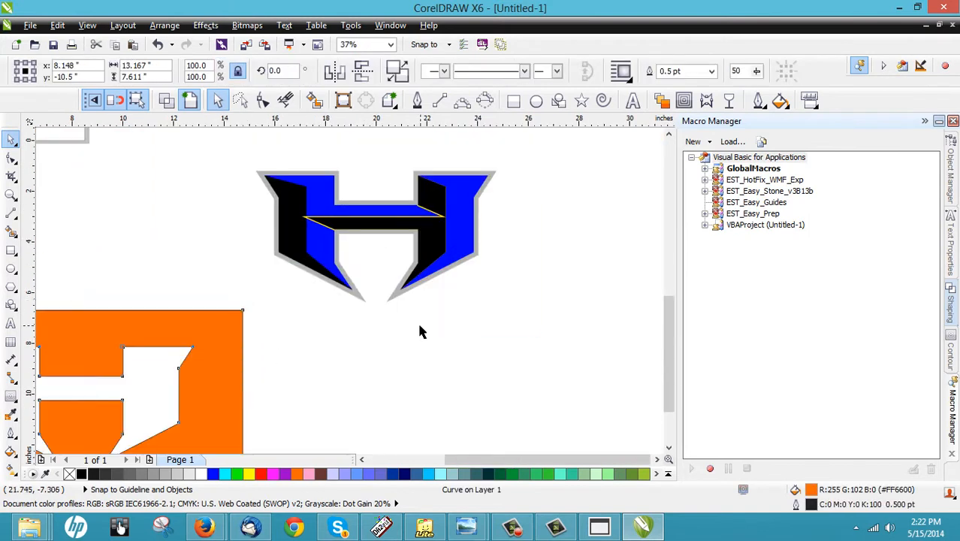
click(420, 325)
scroll(442, 208, up, 2)
scroll(358, 232, up, 1)
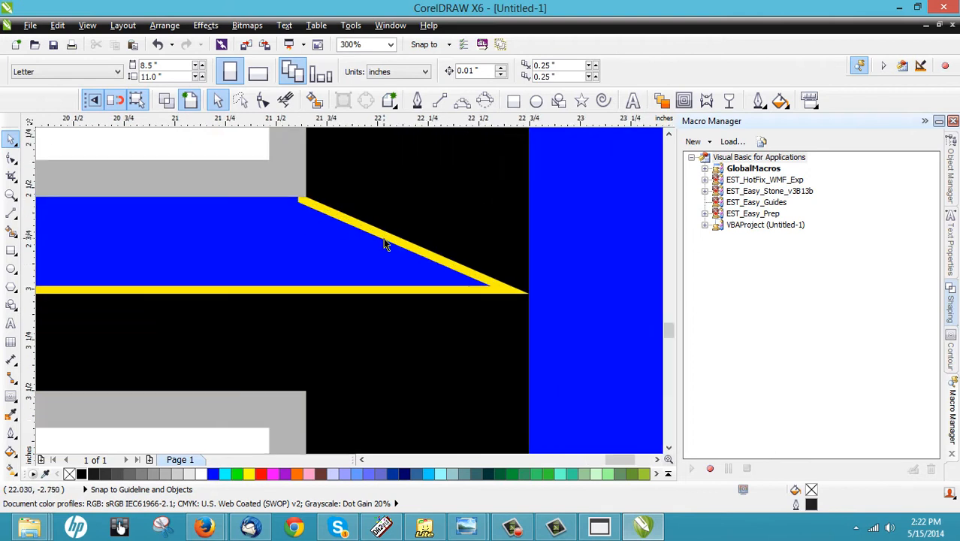
Inspect the trimmed yellow contour's nodes around the crossbar's angled corners and along the blue areas, and deselect it.
double_click(388, 243)
scroll(388, 242, down, 2)
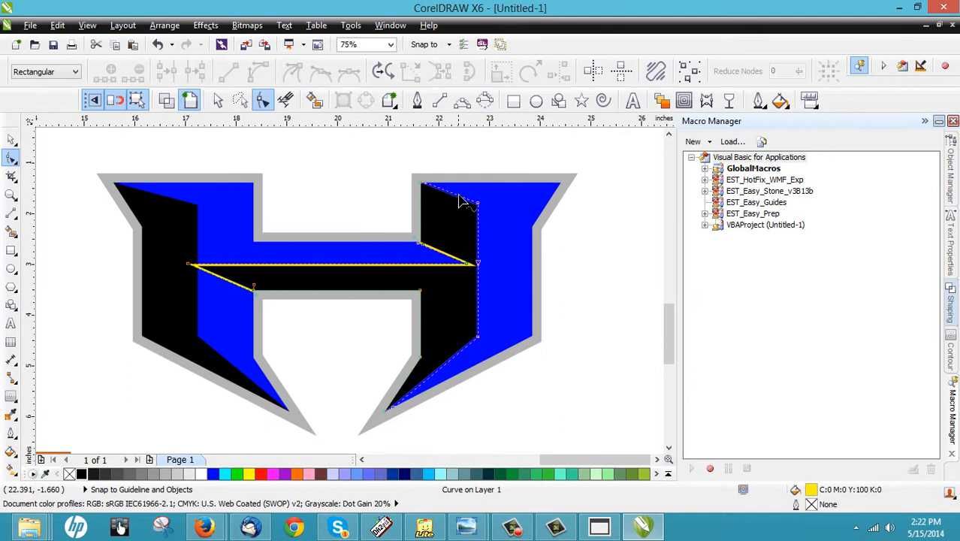
scroll(459, 197, up, 1)
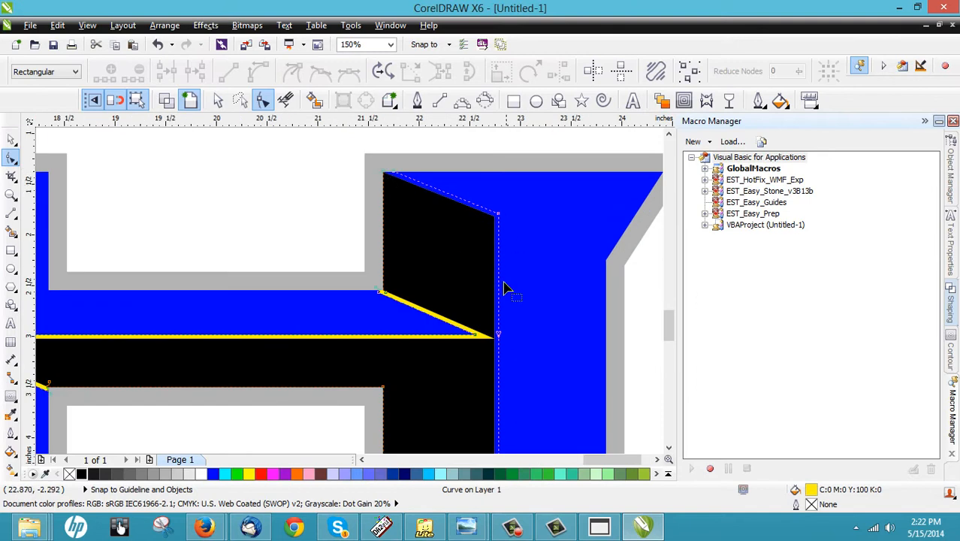
scroll(388, 302, up, 1)
scroll(406, 303, up, 1)
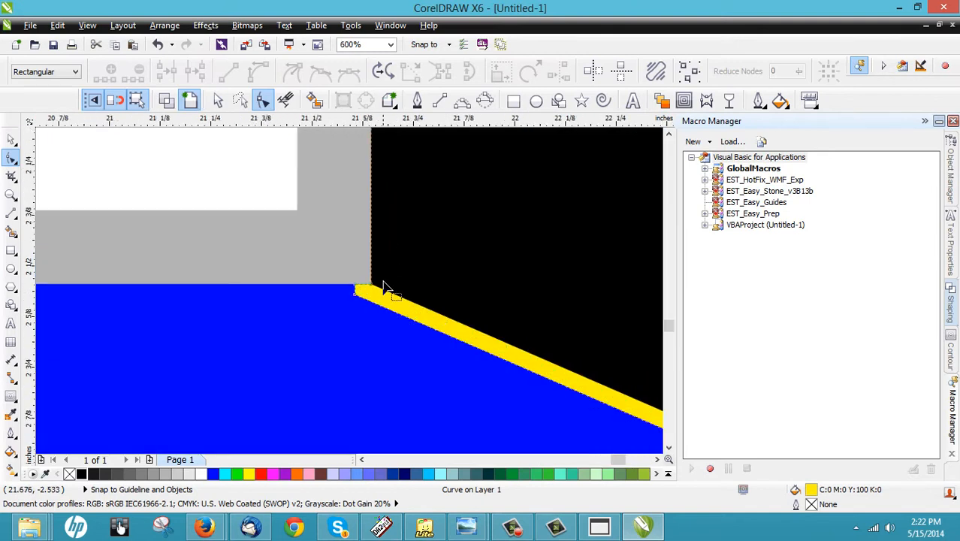
scroll(415, 197, down, 2)
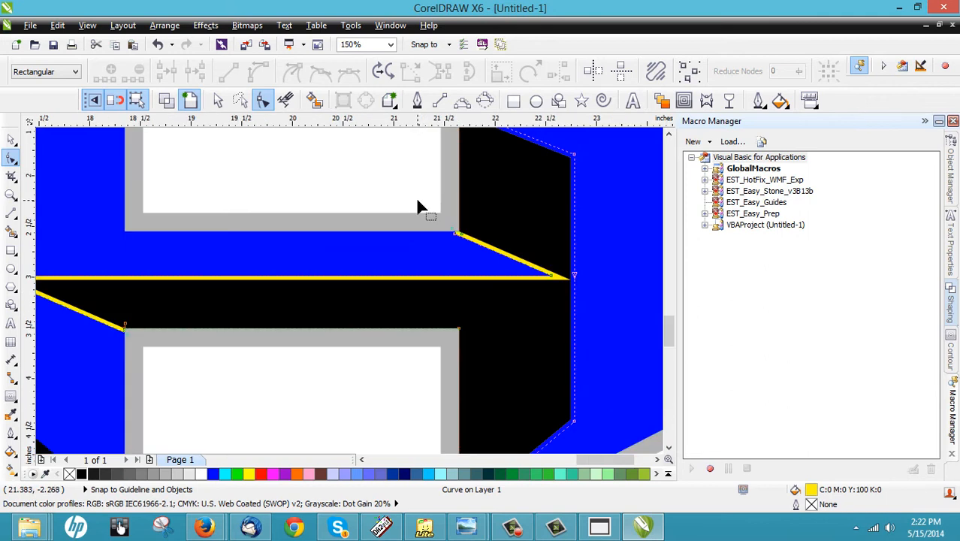
scroll(512, 208, down, 1)
scroll(403, 260, up, 1)
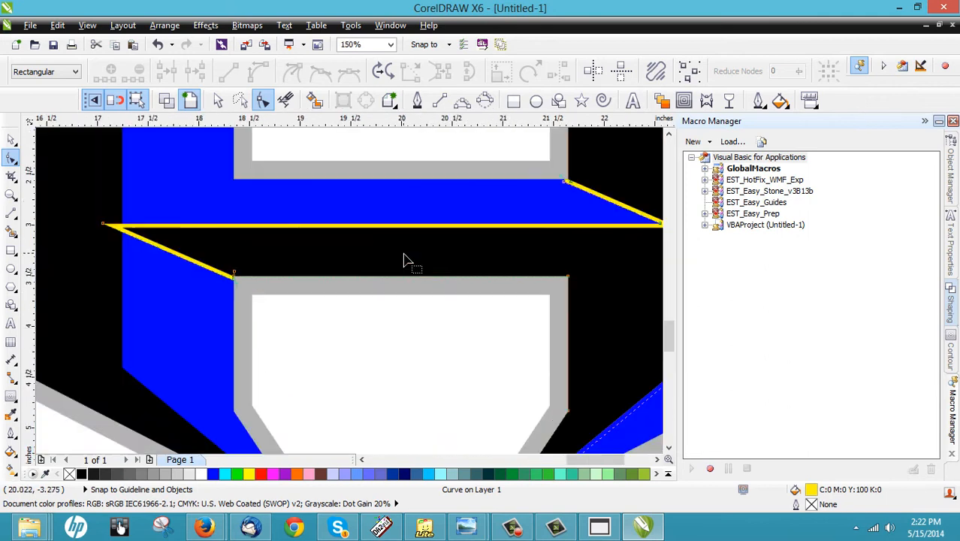
scroll(364, 251, down, 1)
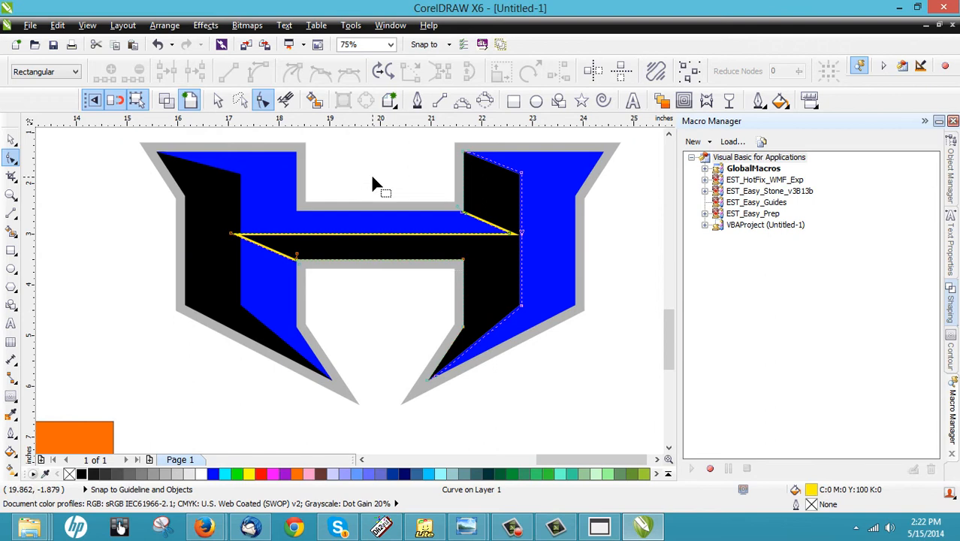
click(11, 139)
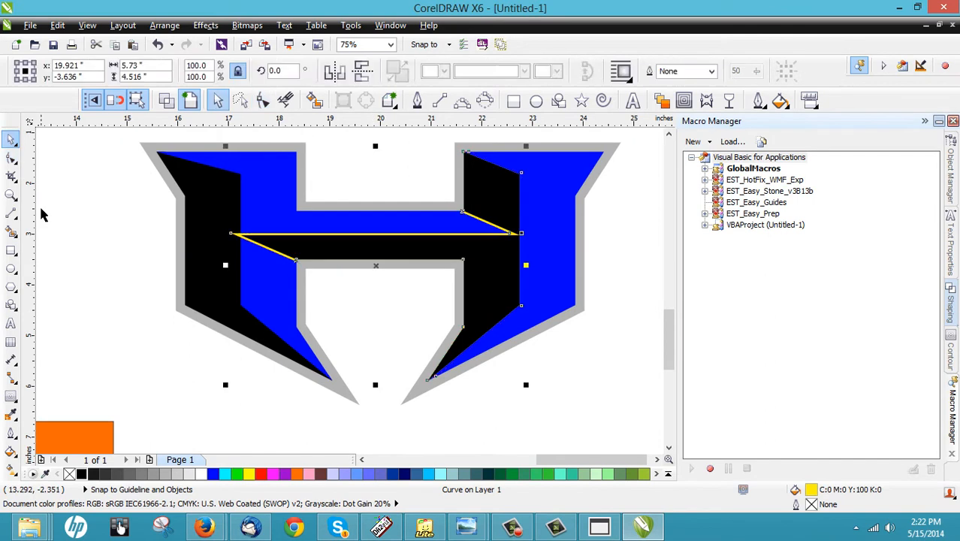
key(Escape)
Delete the original black crossbar and right-leg piece, fill the yellow contour beneath it with black, and deselect it.
scroll(420, 259, up, 2)
click(512, 258)
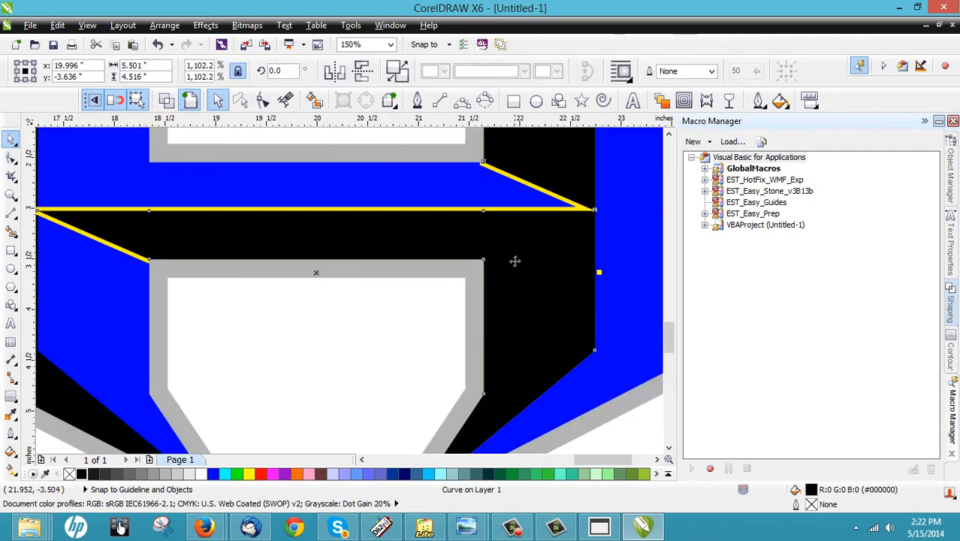
key(Delete)
click(518, 264)
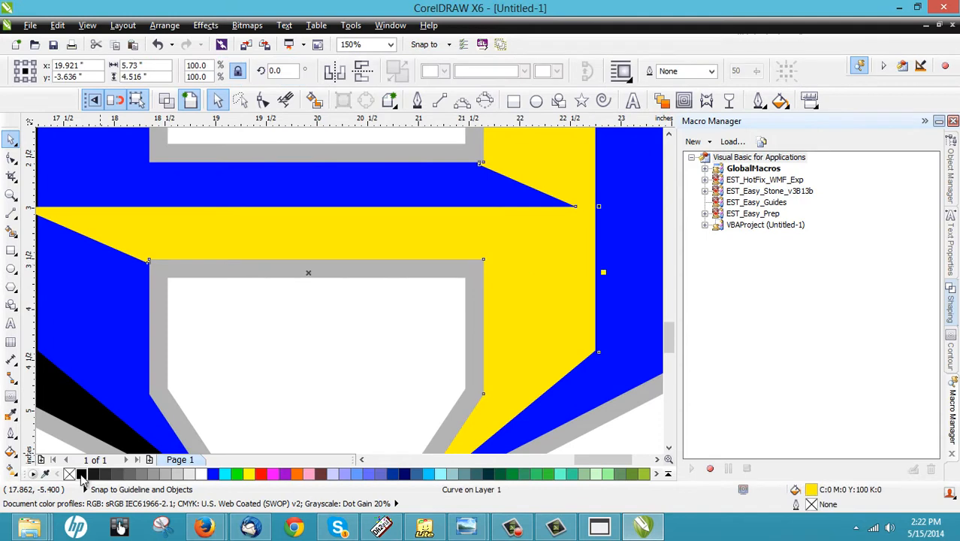
click(81, 475)
key(Escape)
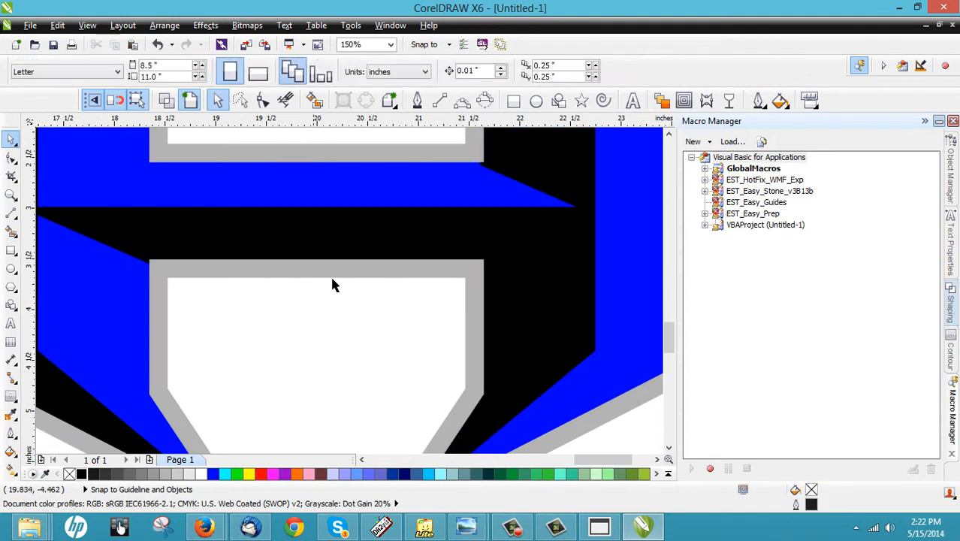
Bring the blue crossbar piece and the blue right-side piece to the front of the black contour, and deselect them.
click(339, 187)
scroll(356, 233, down, 2)
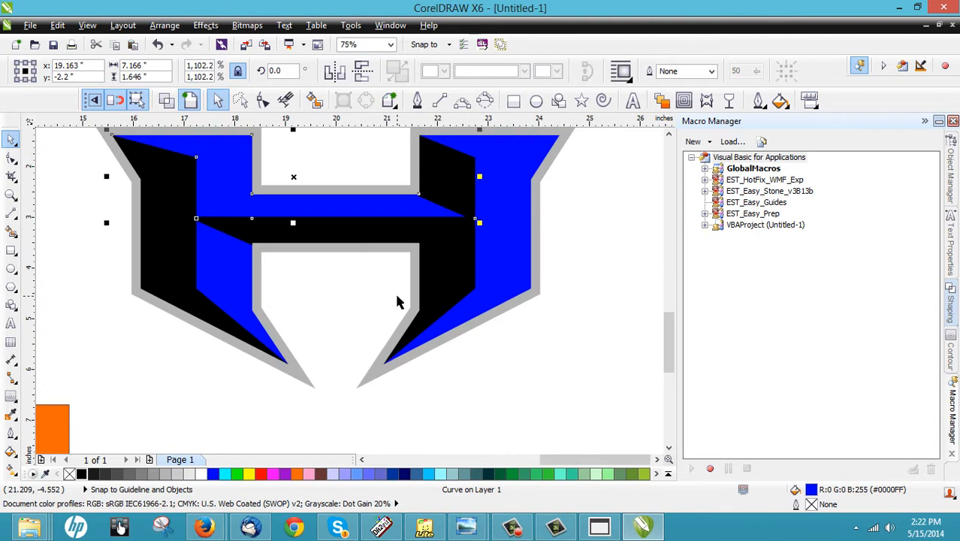
shift+click(510, 228)
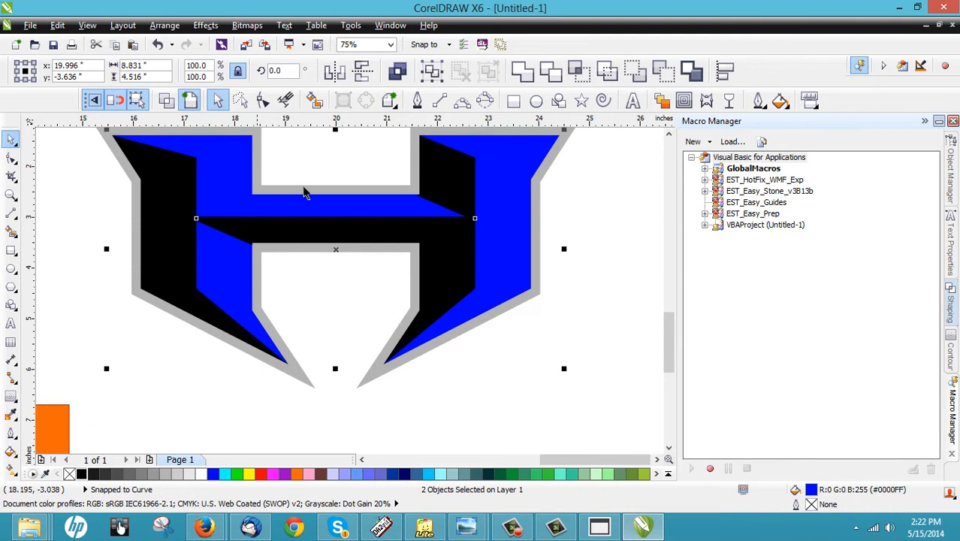
scroll(450, 204, up, 2)
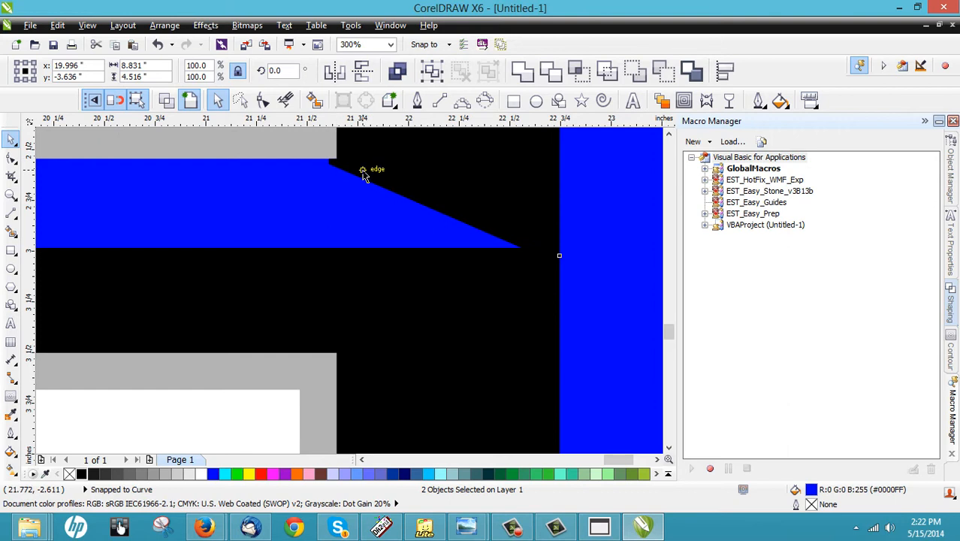
key(shift+Page_Up)
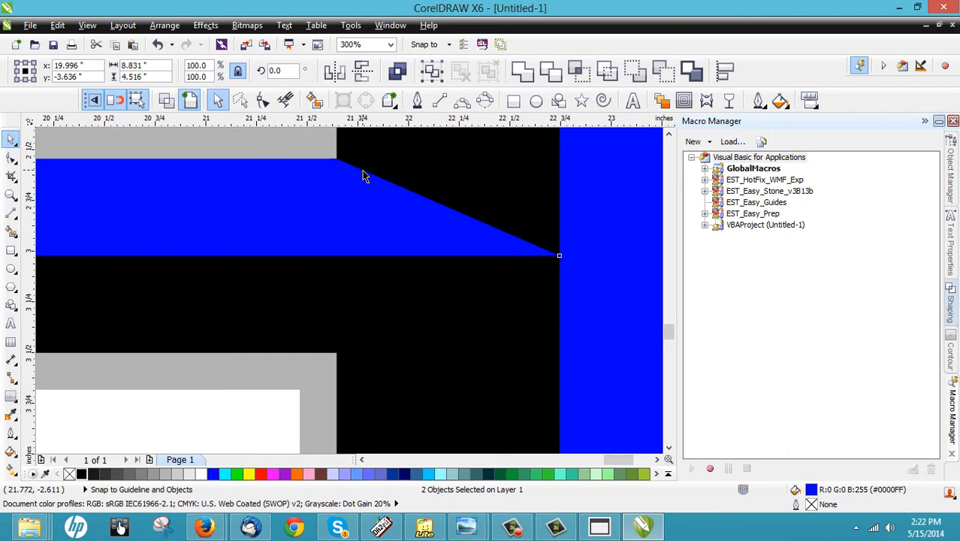
scroll(482, 237, down, 2)
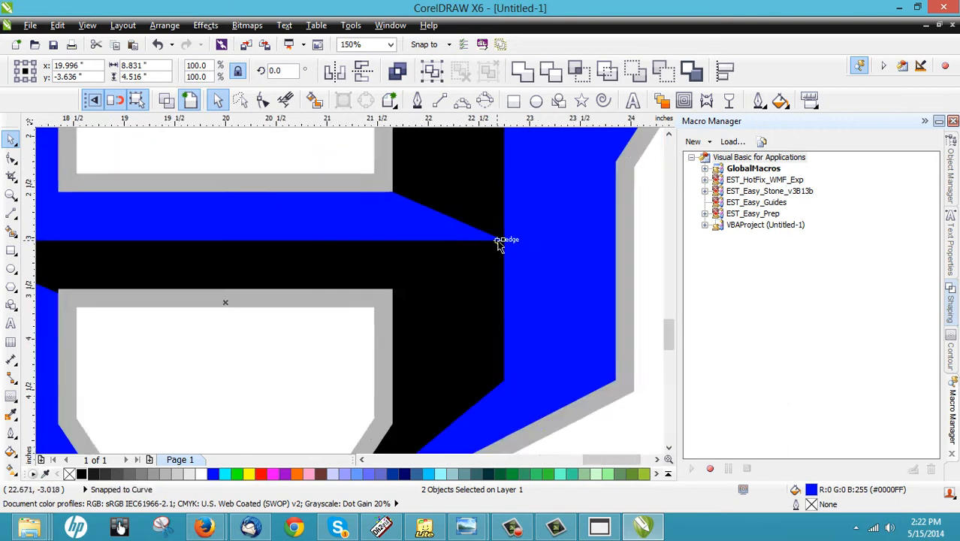
click(188, 388)
Pull the left black piece away from the logo to check the overlap beneath the blue, and undo the move.
scroll(221, 250, up, 1)
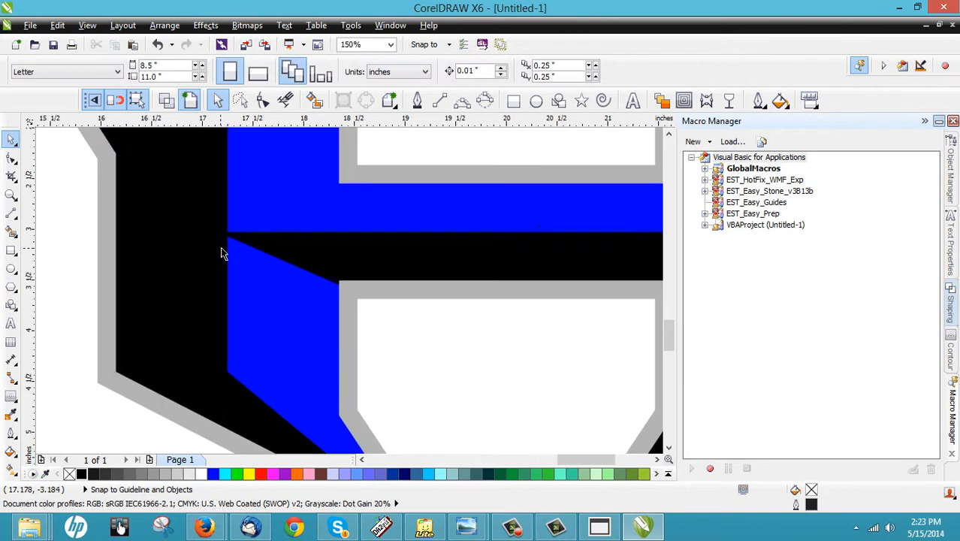
click(209, 250)
drag(193, 248, 136, 302)
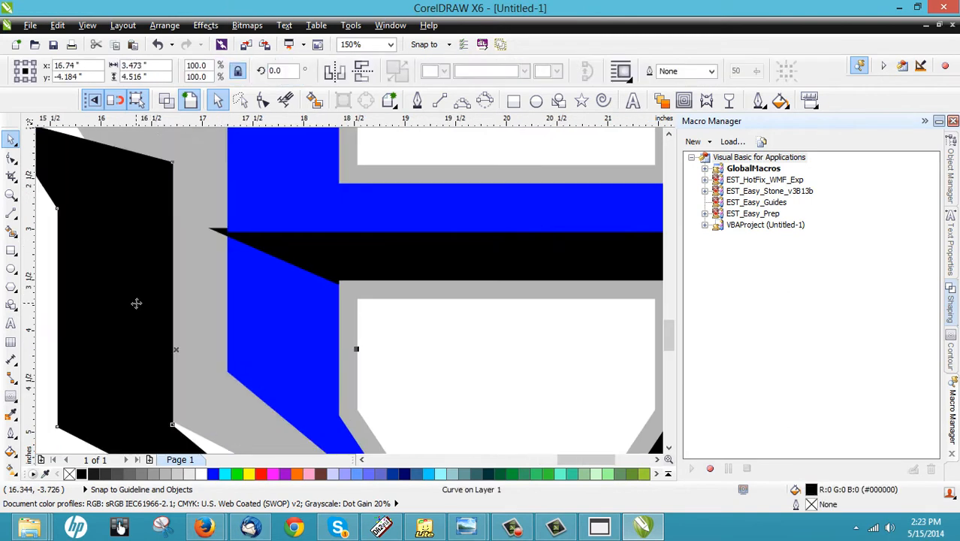
key(ctrl+z)
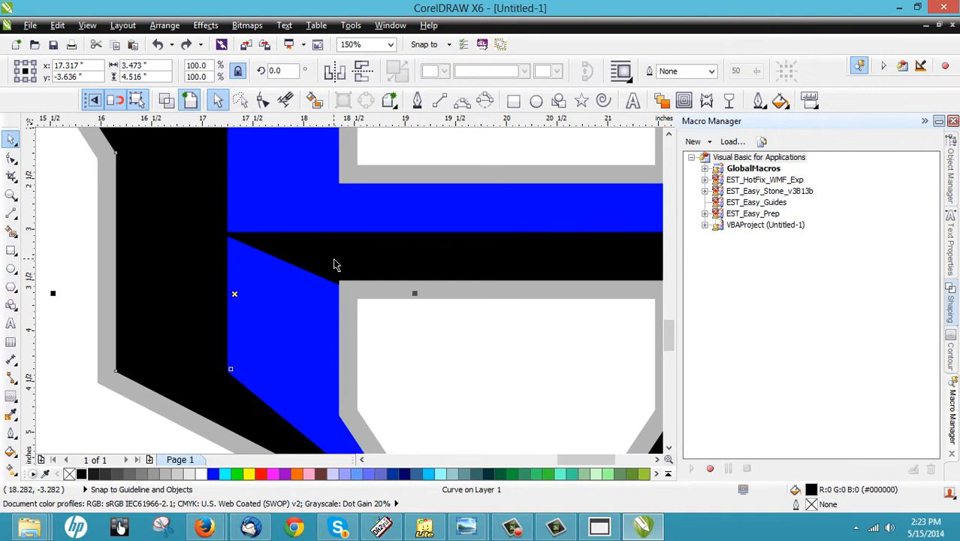
Bring the blue piece of the lower left leg to the front of the black contour, and deselect it.
click(288, 290)
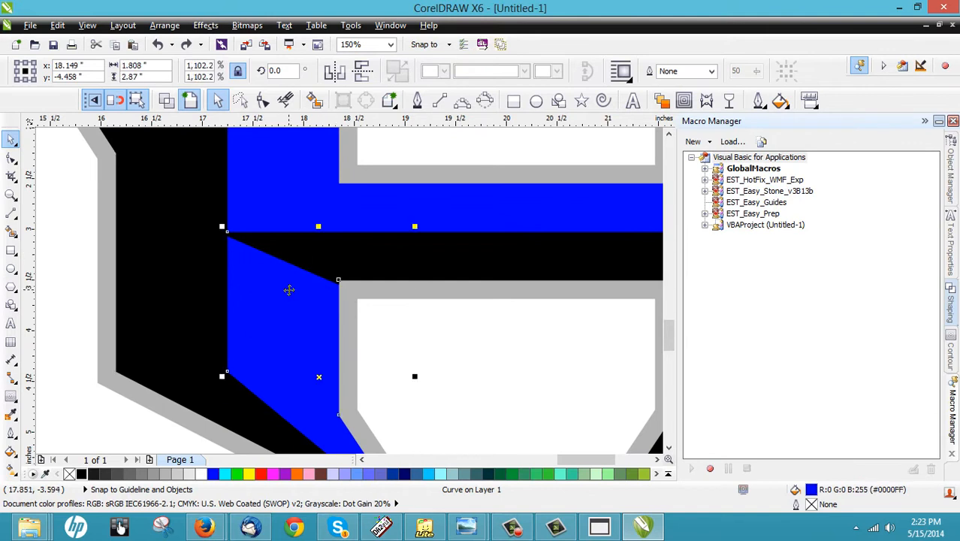
key(shift+Page_Up)
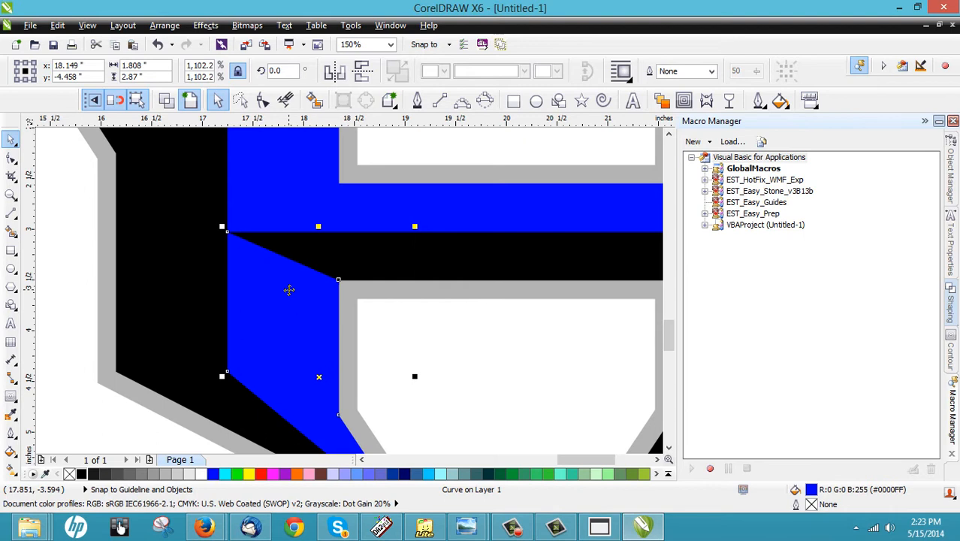
click(435, 326)
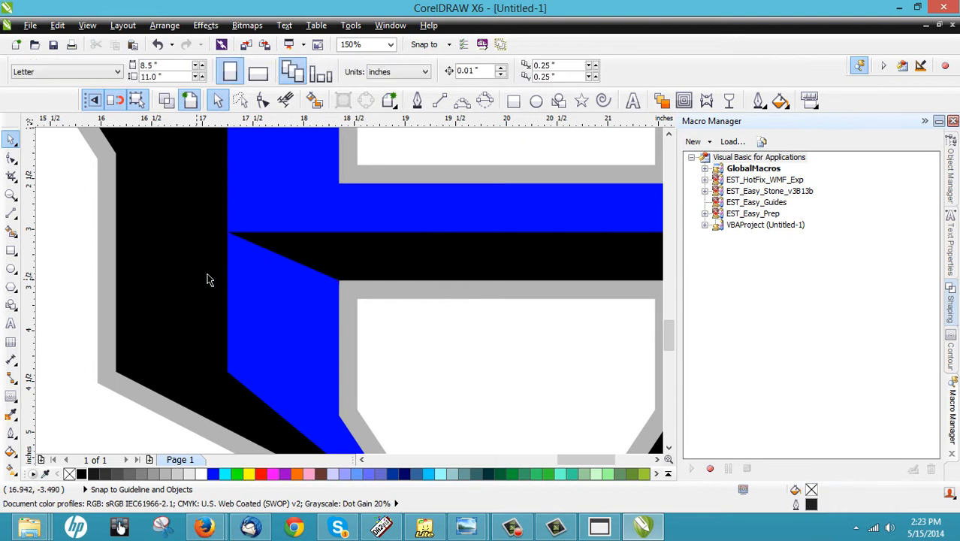
Move the left black piece aside from the whole logo to compare it, and undo that move.
scroll(193, 276, down, 1)
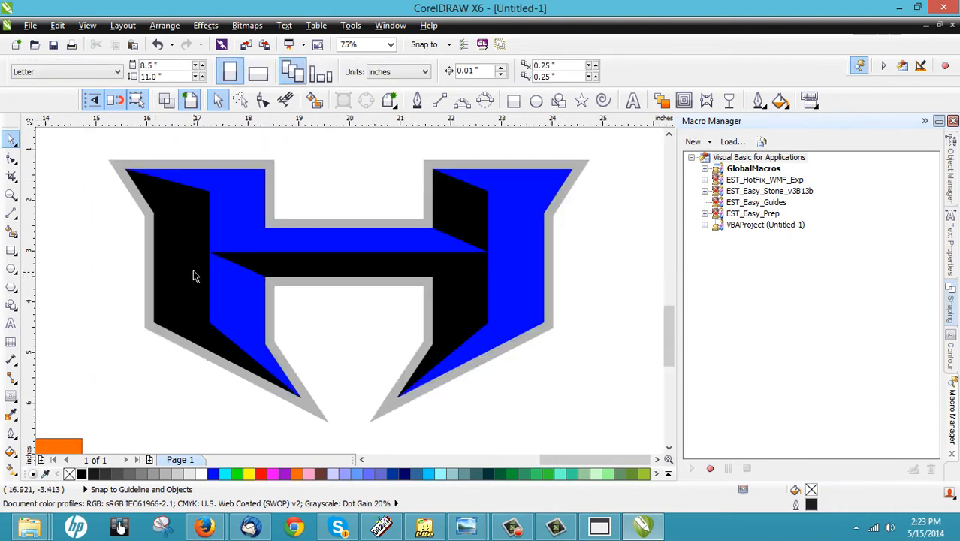
drag(184, 274, 94, 300)
key(ctrl+z)
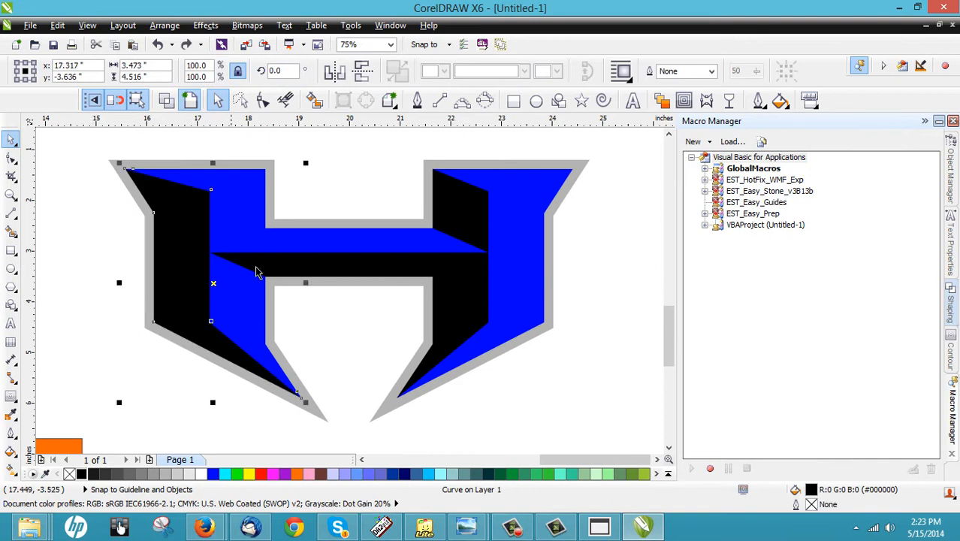
Select both black pieces together, undo a trial move of the pair, and weld them into one shape.
shift+click(370, 264)
drag(366, 282, 338, 329)
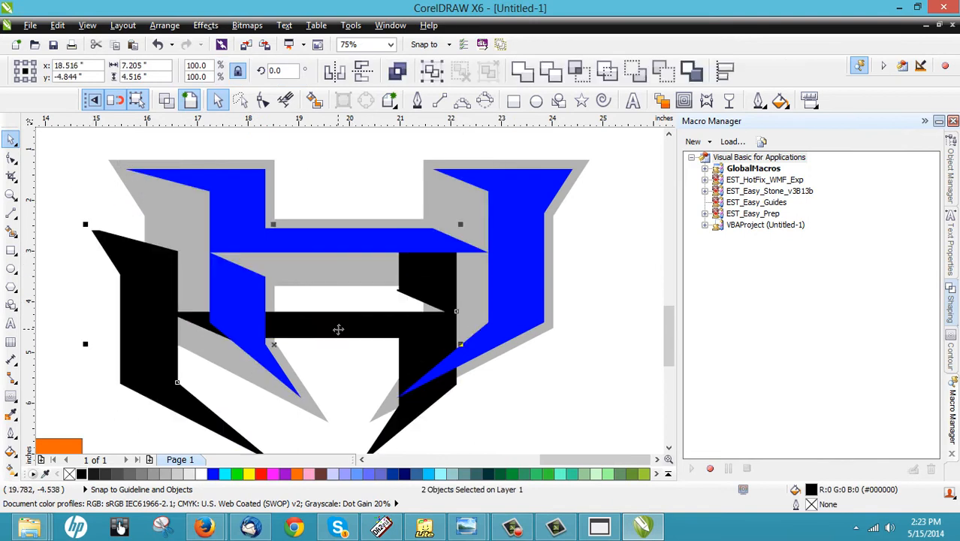
key(ctrl+z)
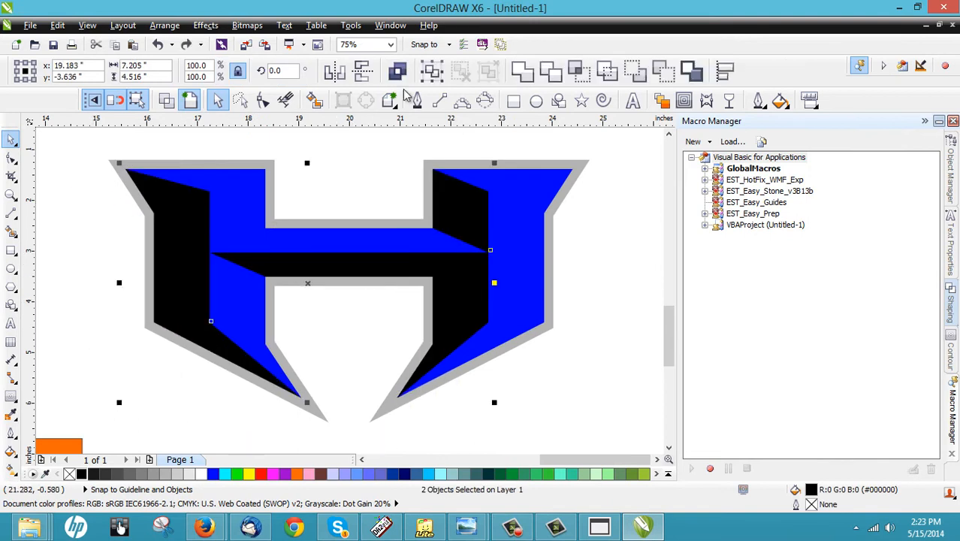
click(523, 71)
click(339, 182)
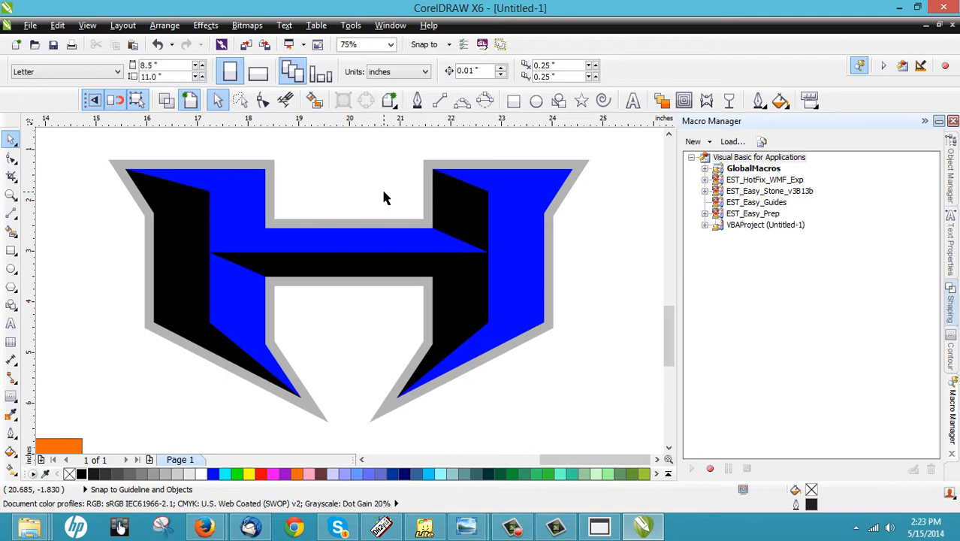
Examine the welded black shape's nodes at the crossbar and leg tips for its overlap beneath the blue, and deselect it.
click(148, 238)
click(61, 259)
double_click(178, 285)
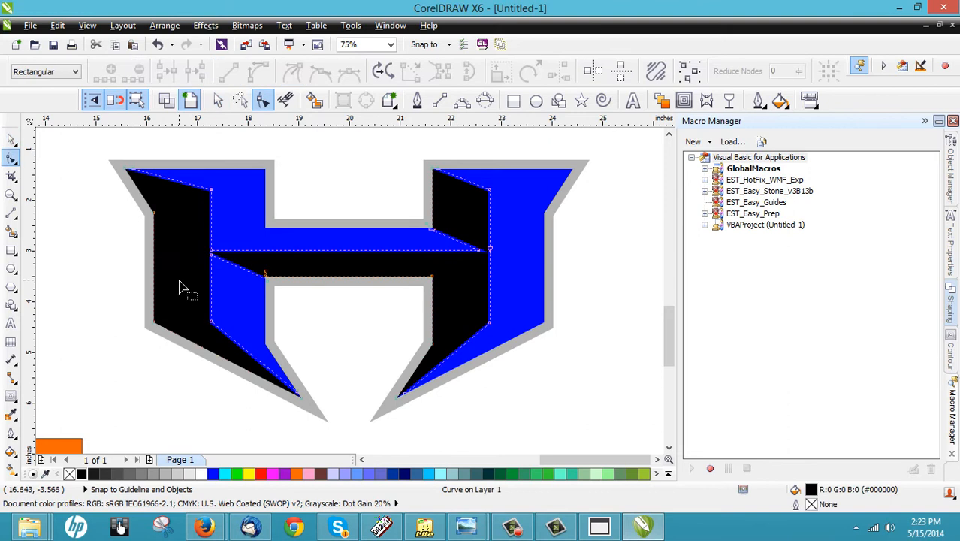
scroll(156, 196, up, 2)
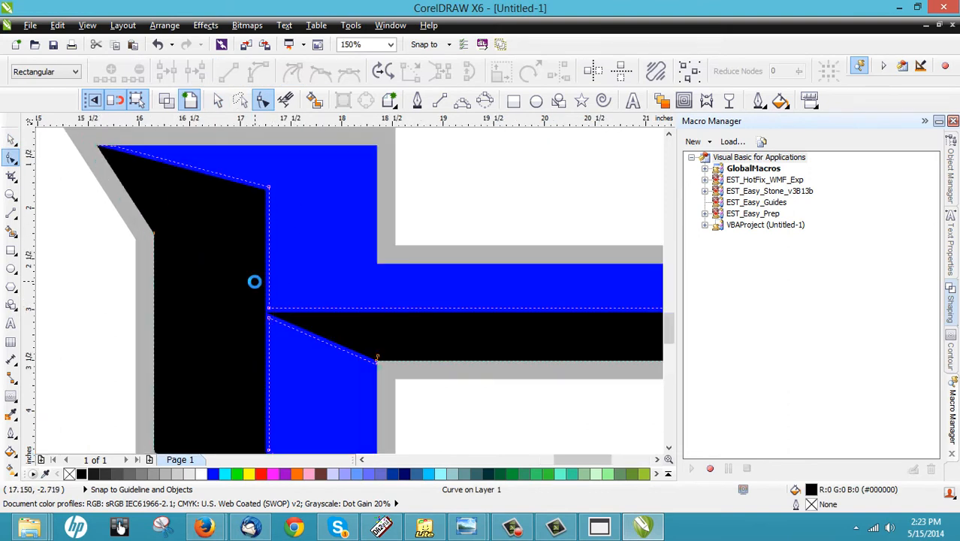
scroll(253, 280, down, 2)
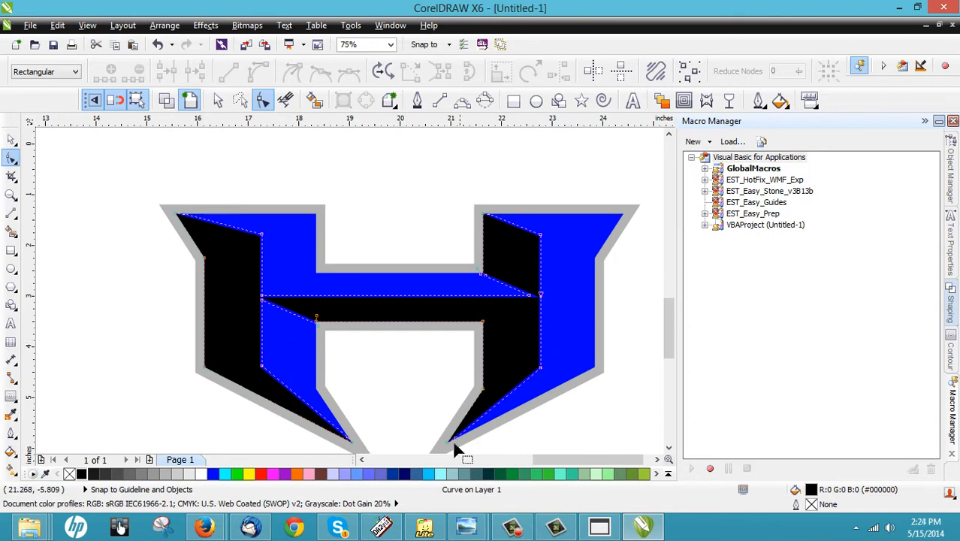
scroll(453, 448, up, 2)
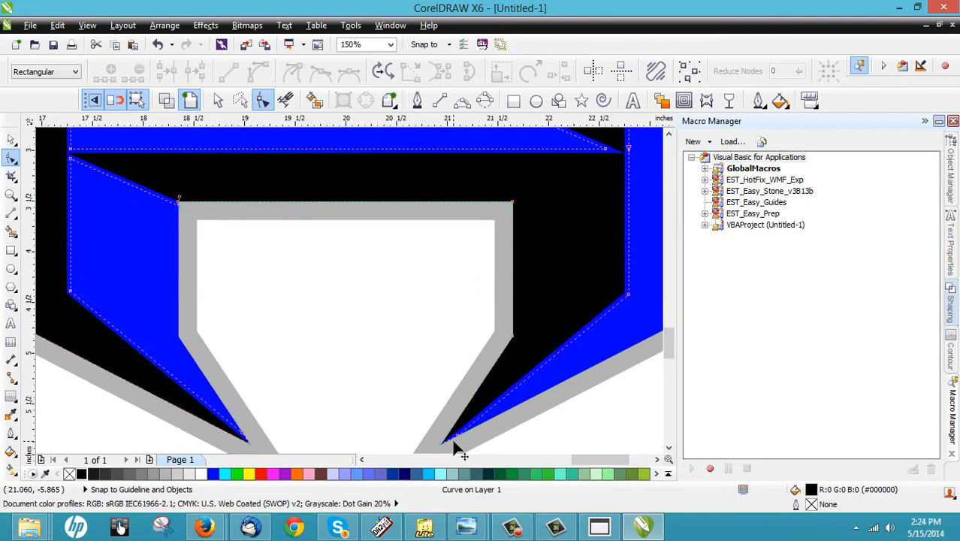
scroll(453, 448, down, 2)
scroll(449, 445, up, 2)
scroll(317, 422, down, 2)
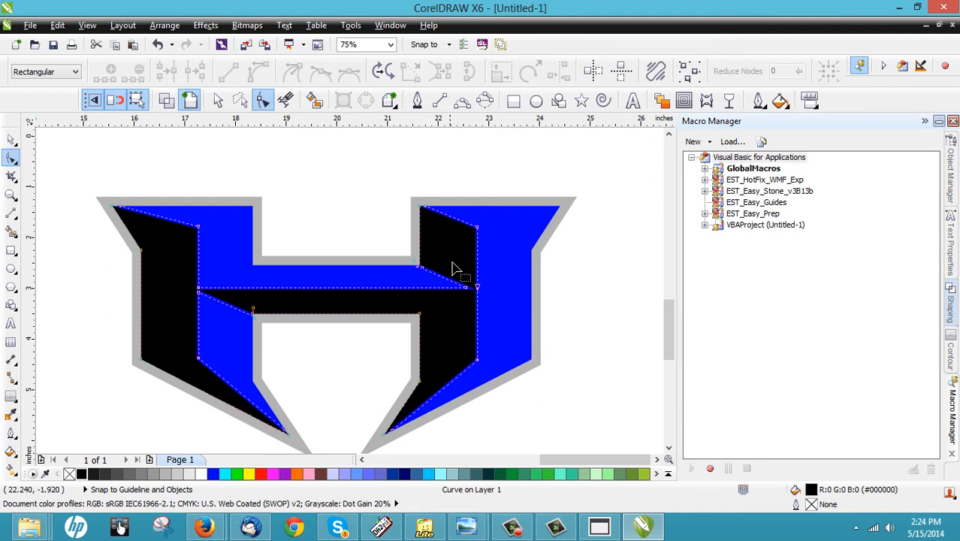
click(11, 143)
click(113, 178)
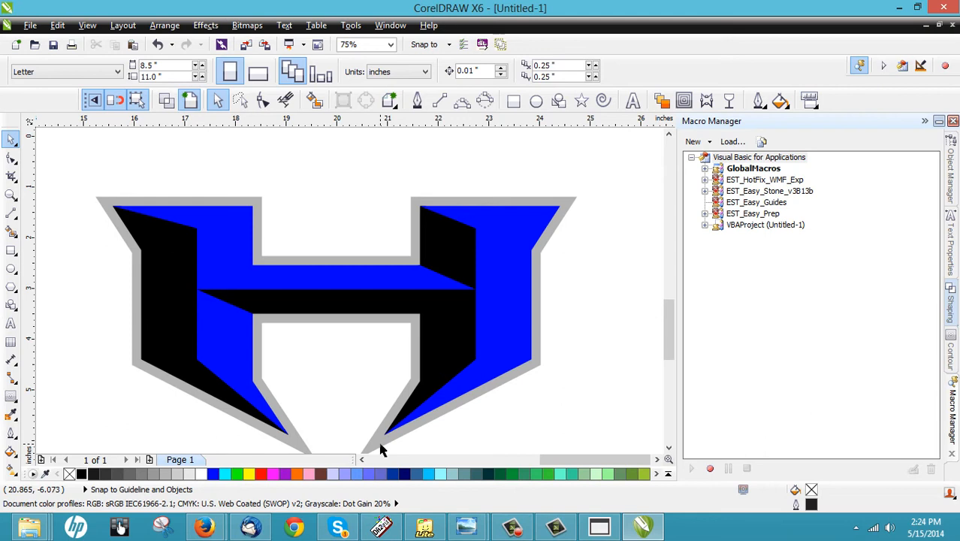
double_click(179, 314)
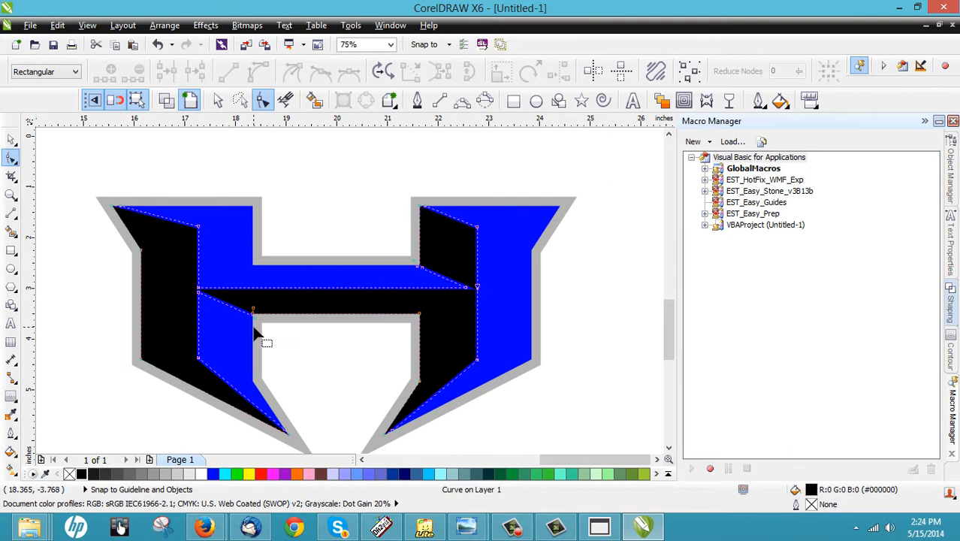
click(12, 140)
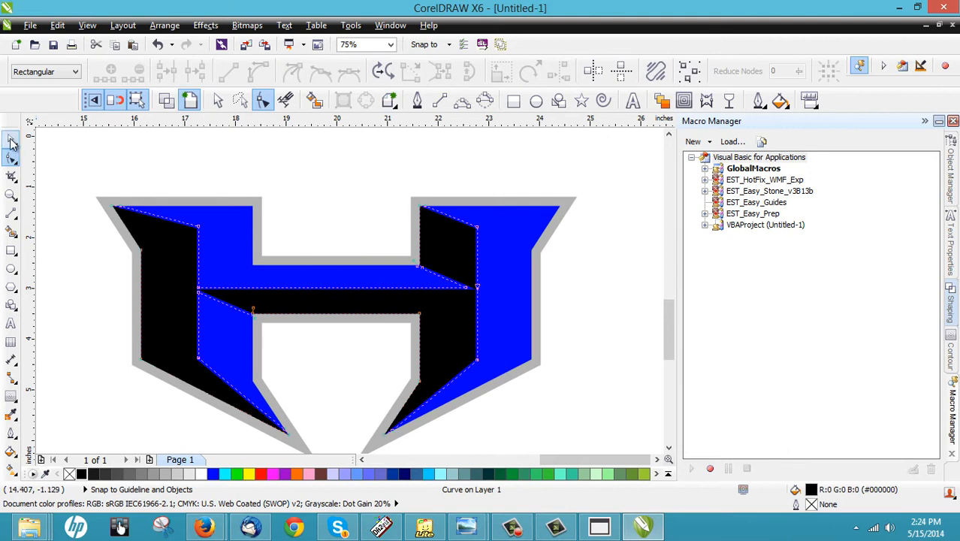
click(129, 184)
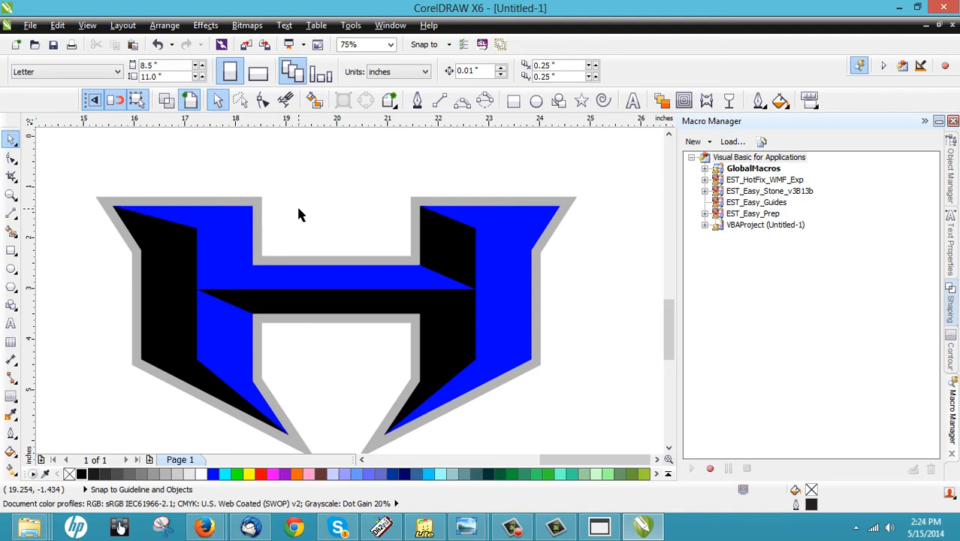
Duplicate the whole five-piece H logo beside the original at the same height, and move the copy farther away from it.
scroll(268, 196, down, 2)
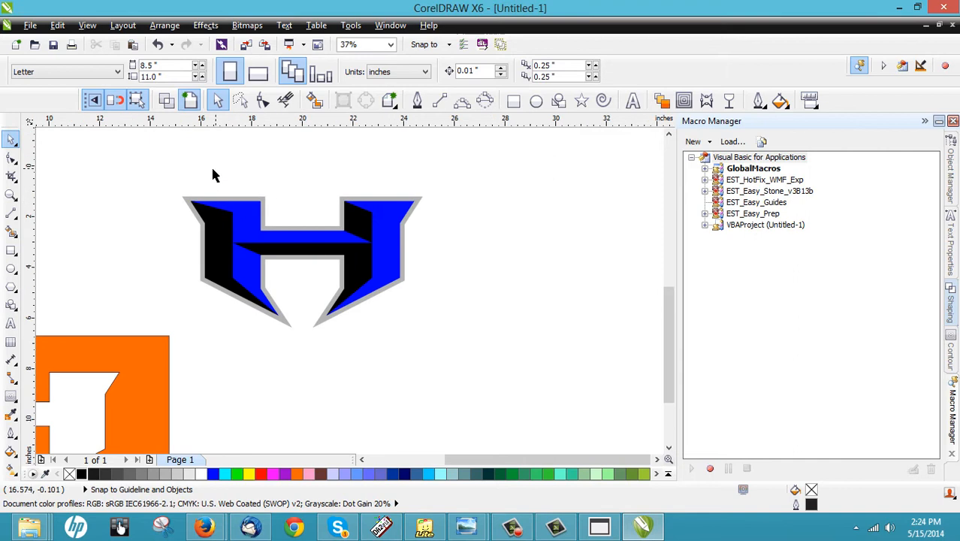
drag(166, 170, 465, 335)
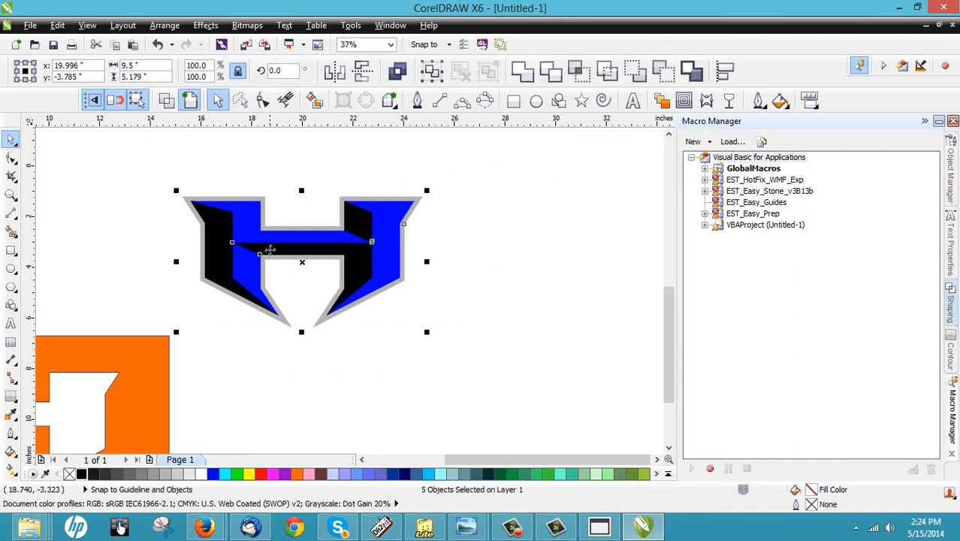
drag(339, 272, 542, 251)
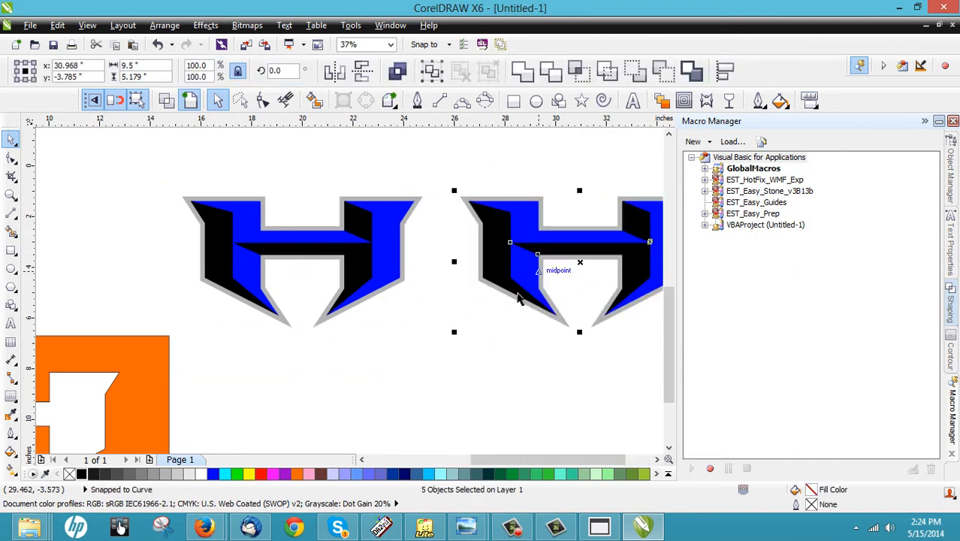
click(474, 345)
scroll(443, 301, down, 3)
scroll(411, 263, up, 3)
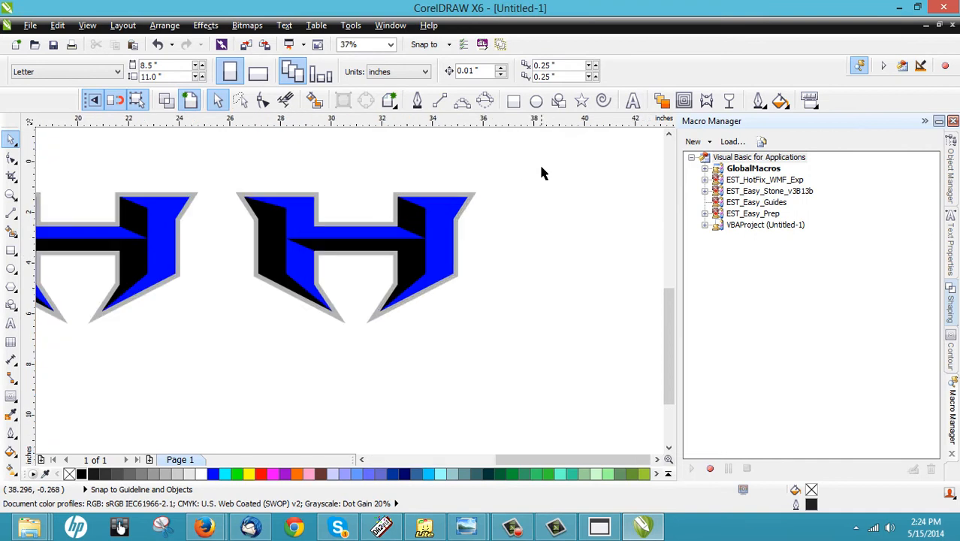
drag(541, 167, 199, 376)
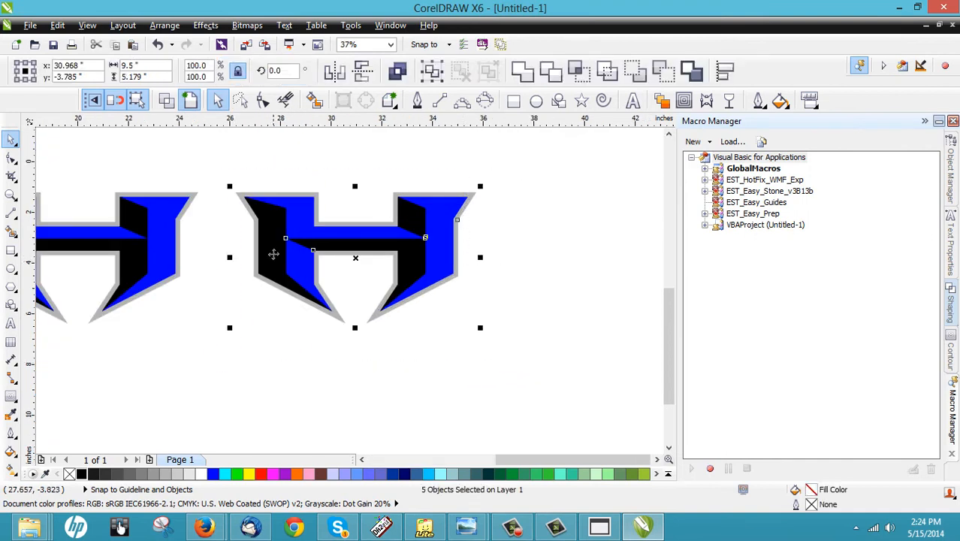
drag(274, 253, 363, 254)
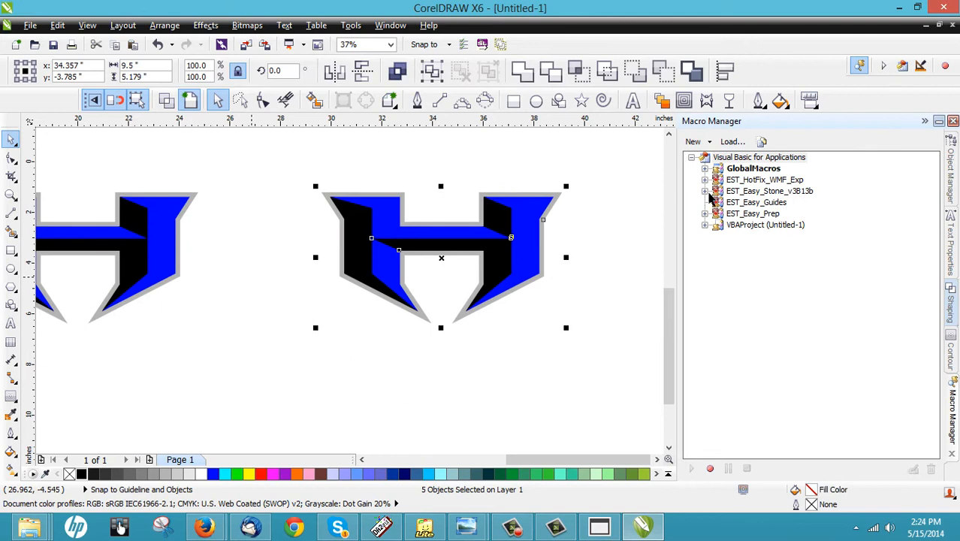
Launch Easy Stone with the EST_Expanded_Launcher macro and move its window clear of most of the logo.
click(710, 194)
click(705, 191)
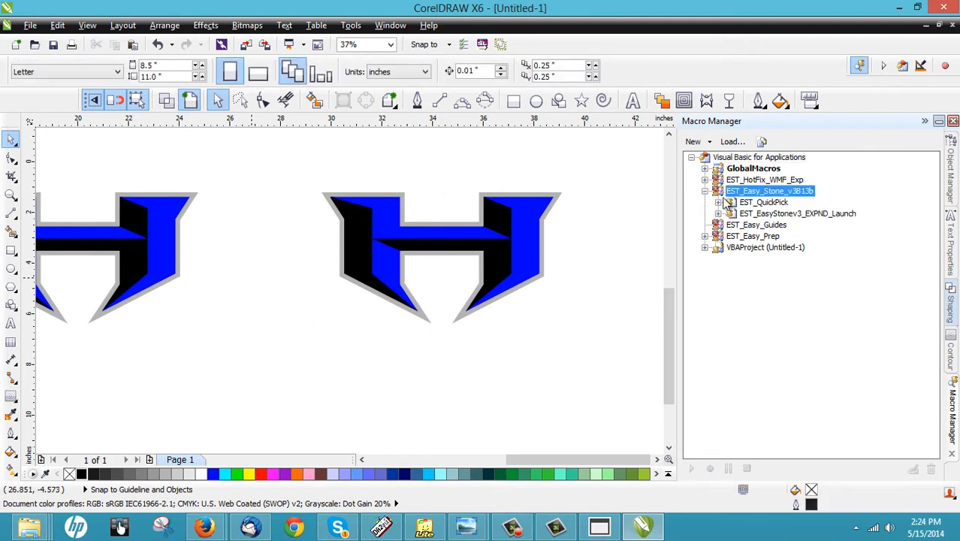
double_click(773, 214)
click(796, 227)
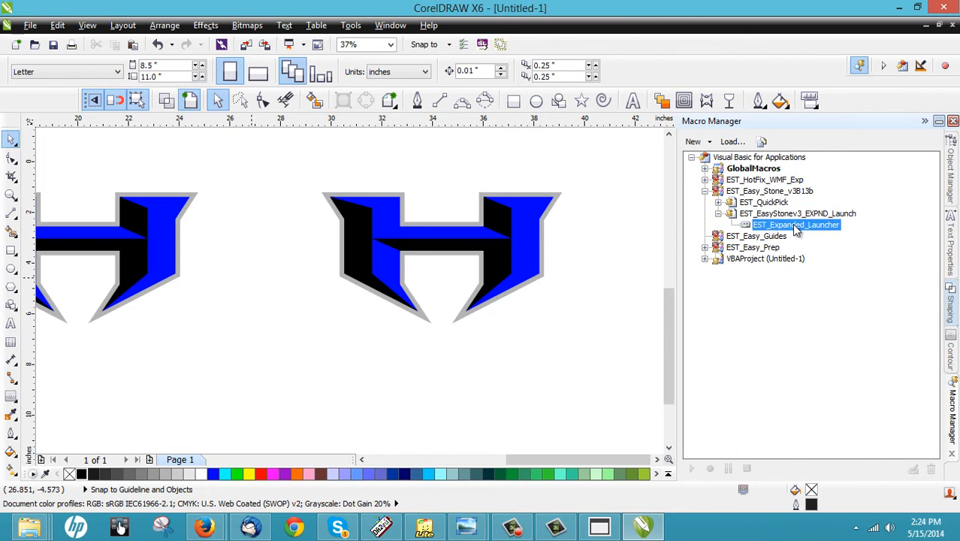
double_click(796, 227)
drag(533, 199, 602, 238)
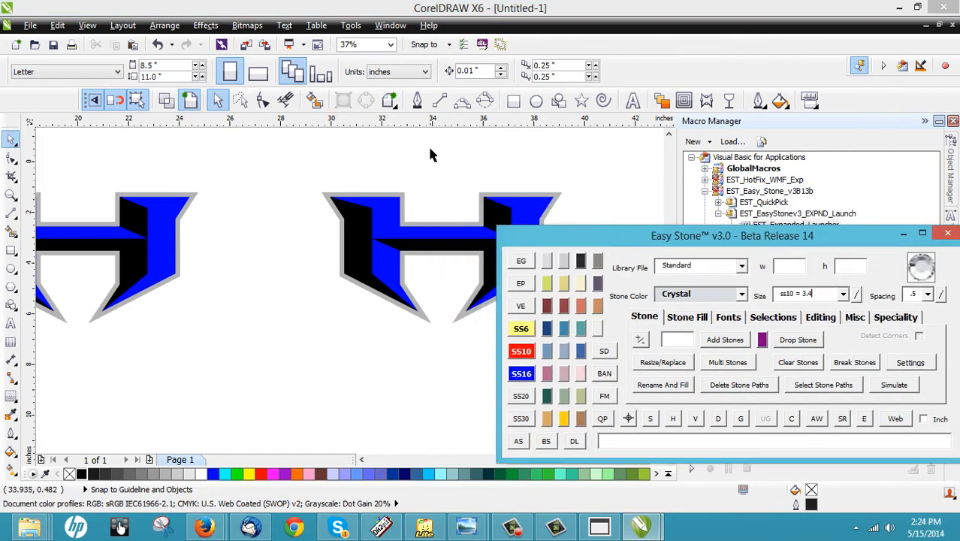
Move the copied logo's grey background shape aside to compare it with the pieces above, undo that move, and deselect it.
scroll(161, 240, down, 3)
scroll(300, 214, up, 3)
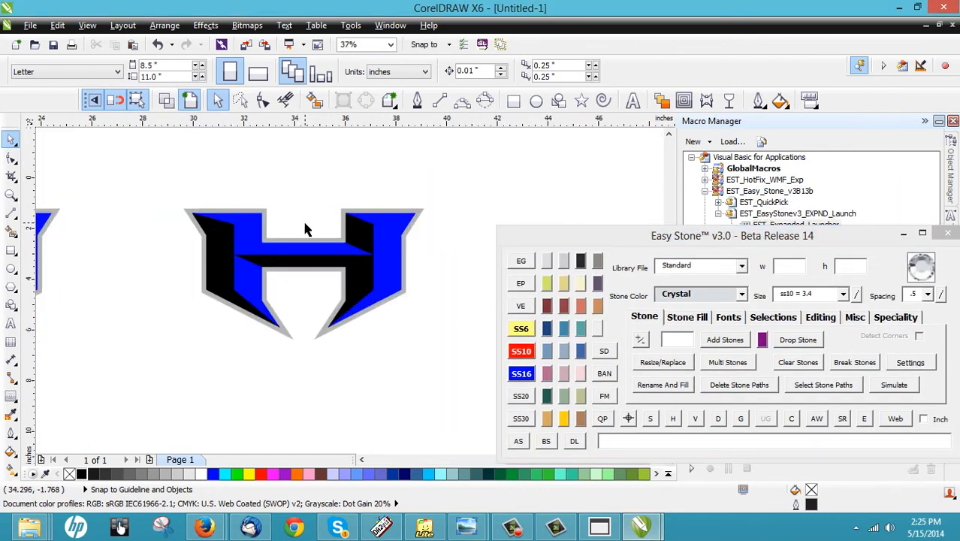
scroll(305, 229, up, 2)
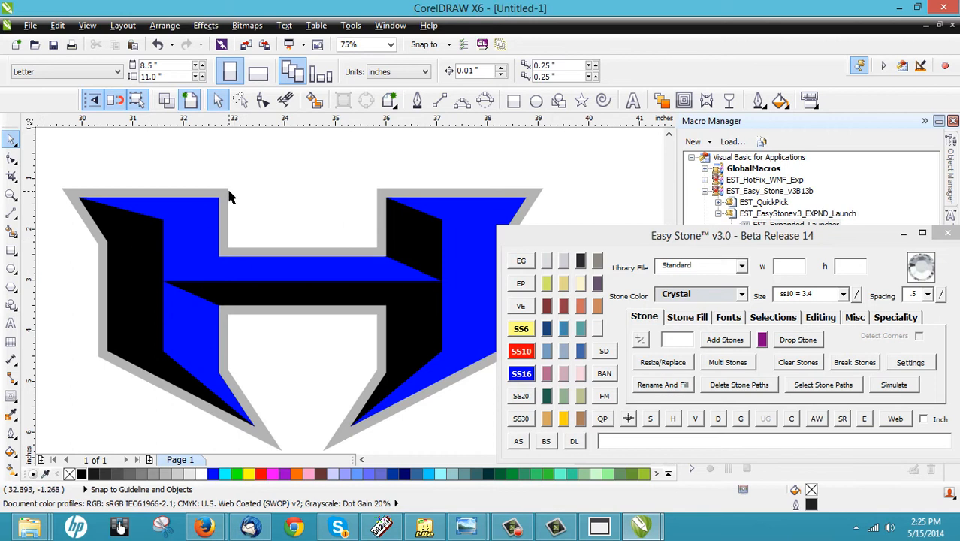
drag(229, 194, 294, 155)
drag(341, 142, 341, 140)
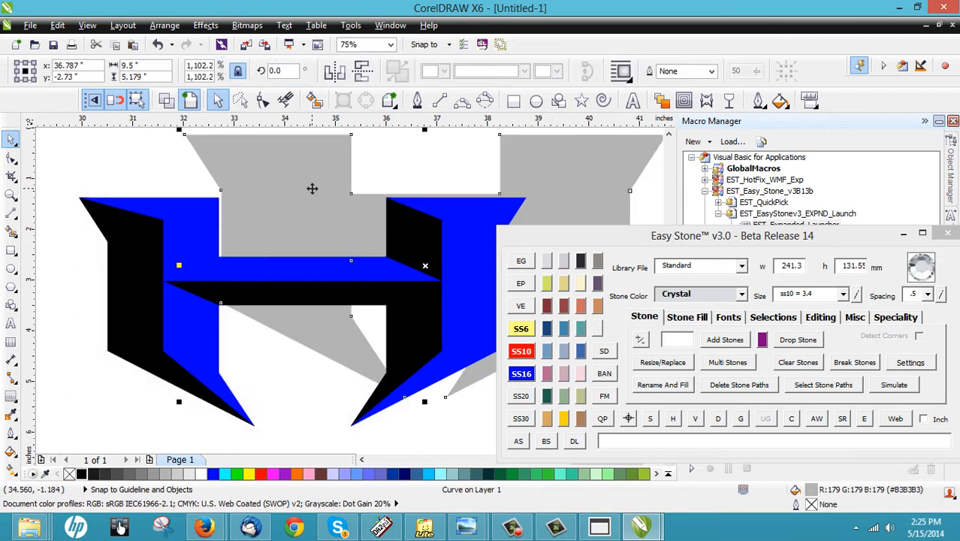
key(ctrl+z)
click(262, 164)
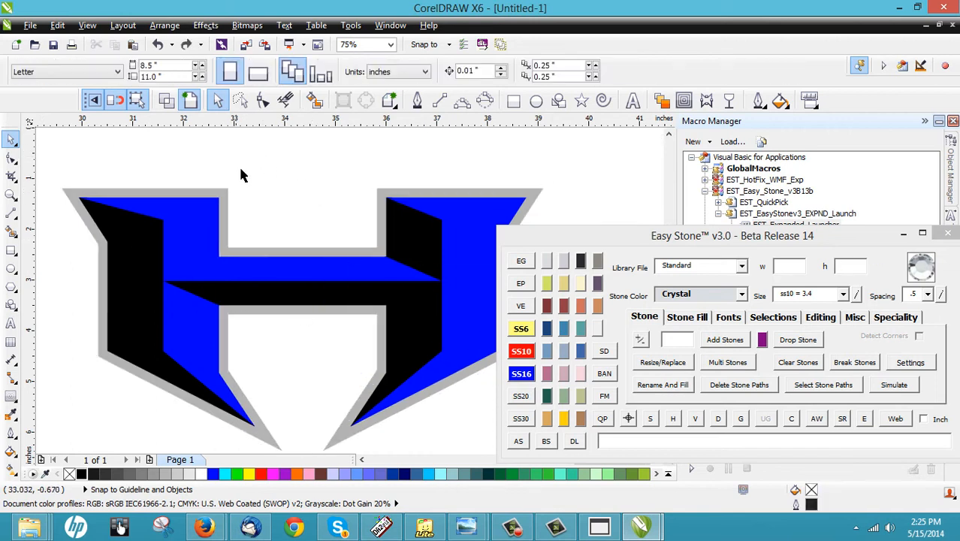
Examine how the copy's grey background meets the blue and black pieces, checking the grey shape and the upper blue piece in turn.
scroll(241, 176, down, 4)
scroll(262, 189, up, 2)
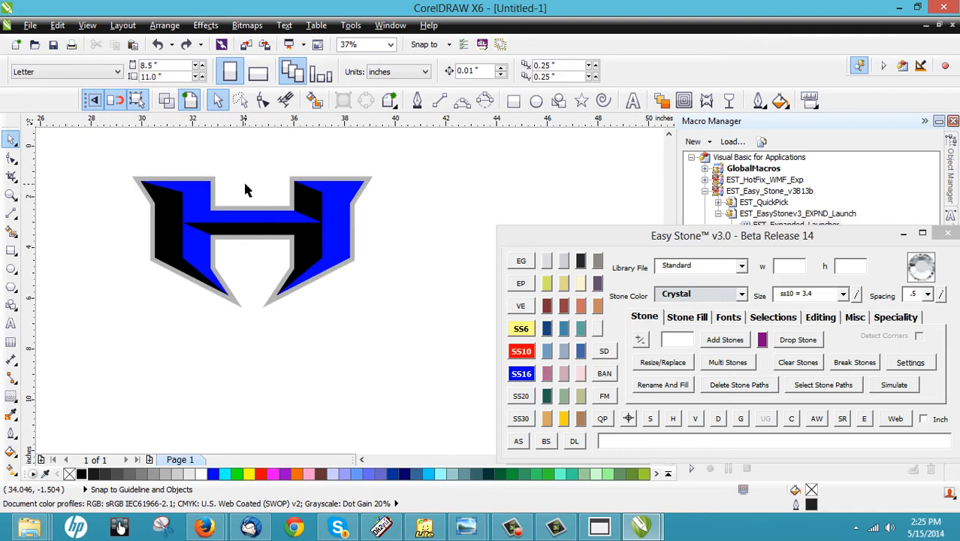
scroll(244, 190, up, 2)
scroll(245, 193, down, 2)
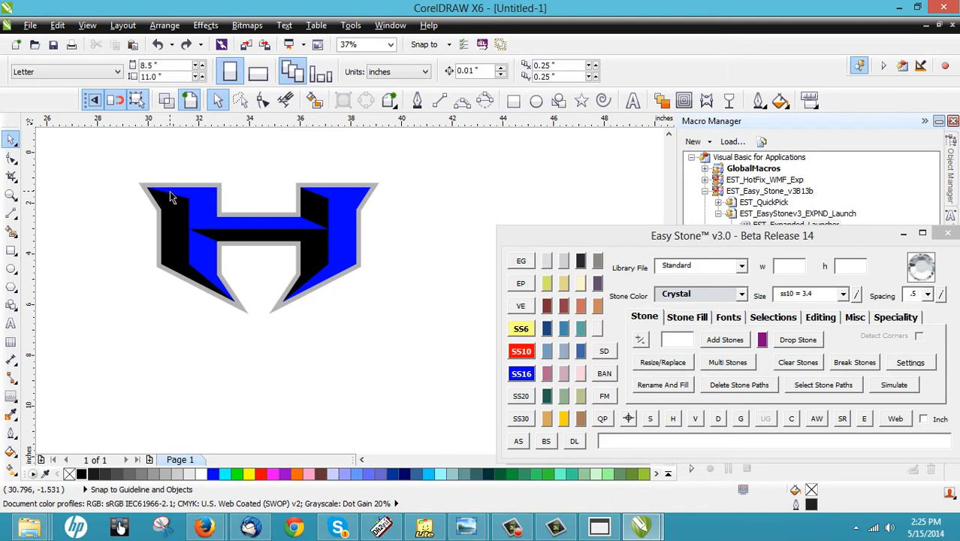
scroll(157, 218, up, 1)
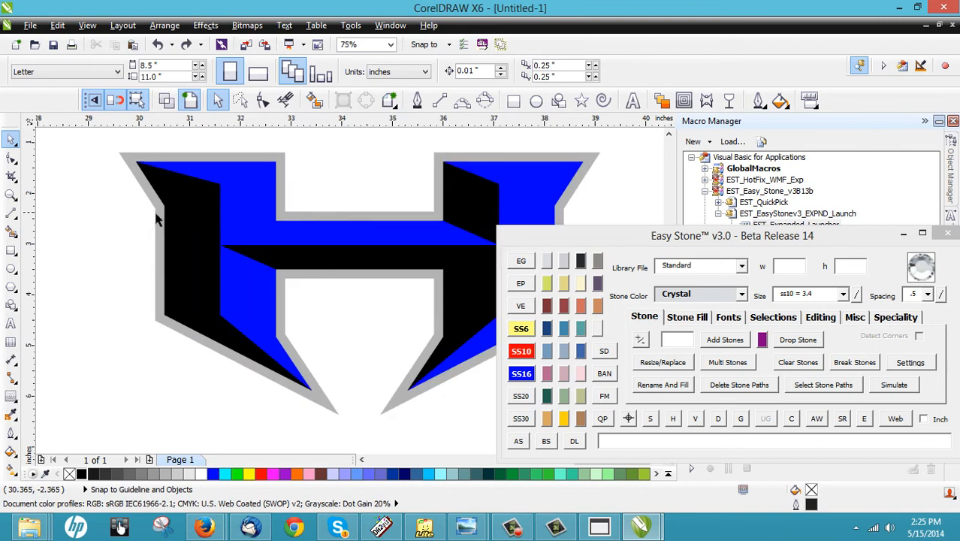
scroll(219, 201, down, 1)
scroll(229, 194, up, 1)
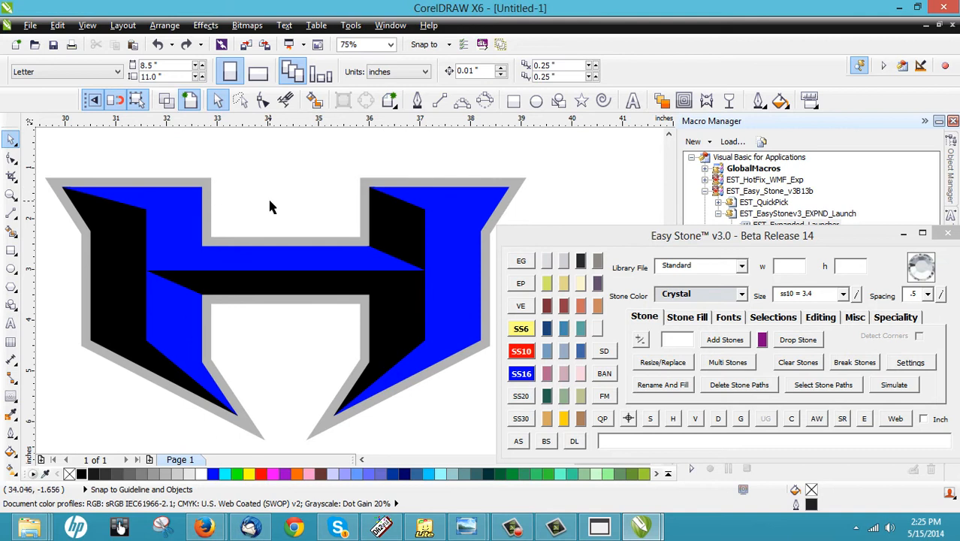
click(210, 186)
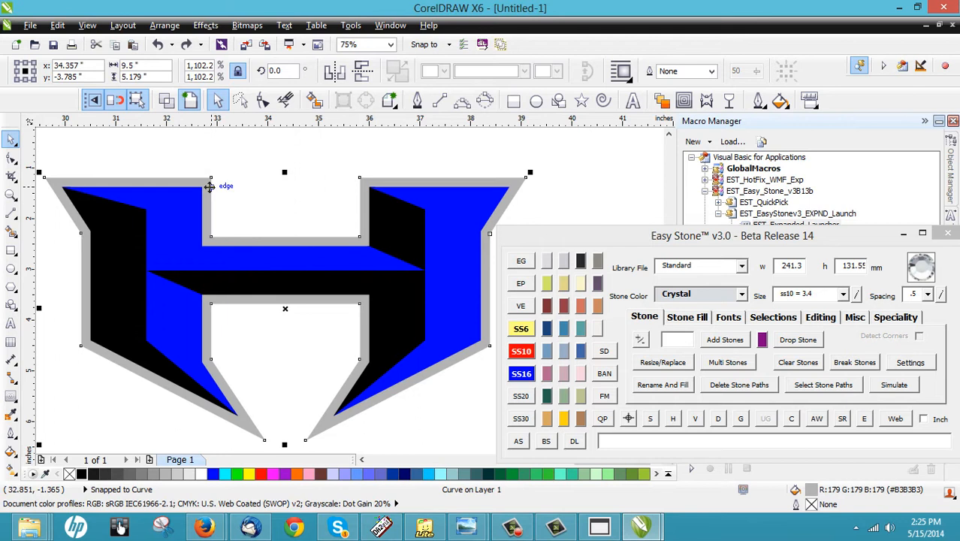
click(160, 226)
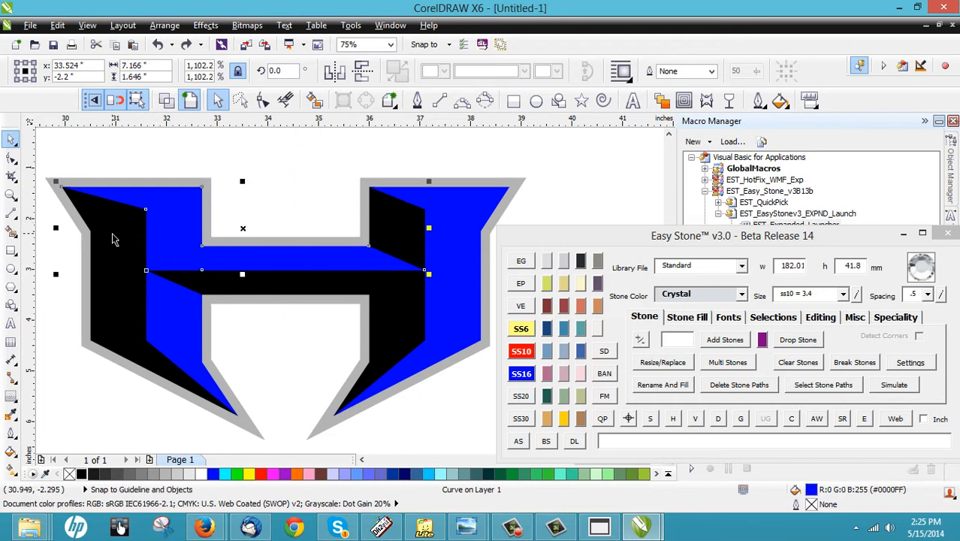
click(245, 177)
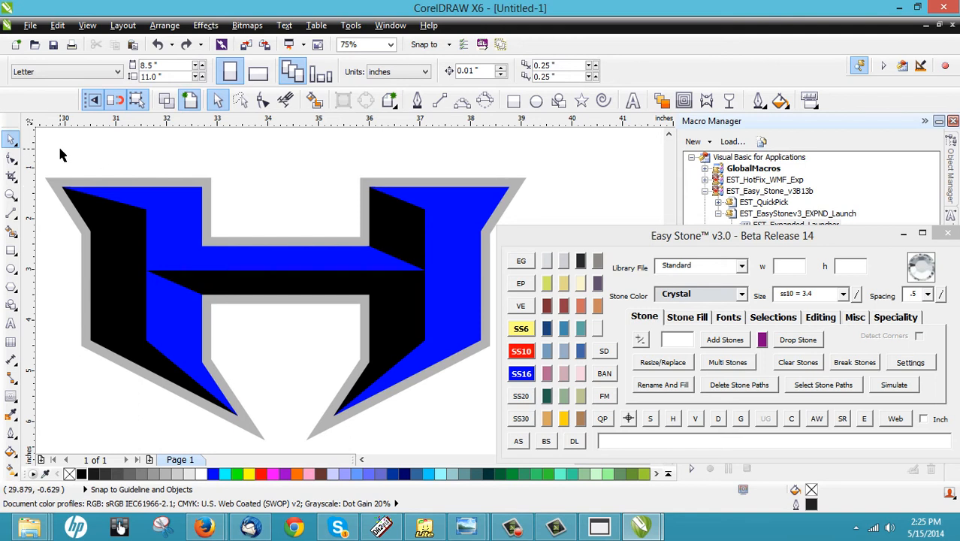
Create a boundary around the copy's four blue and black pieces, and give it a magenta fill without an outline.
drag(55, 153, 522, 425)
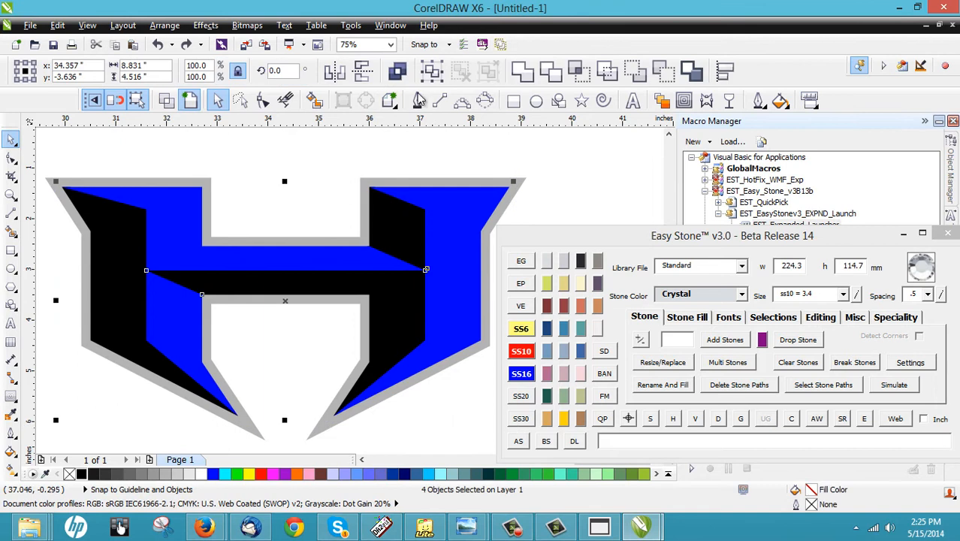
click(389, 104)
click(389, 263)
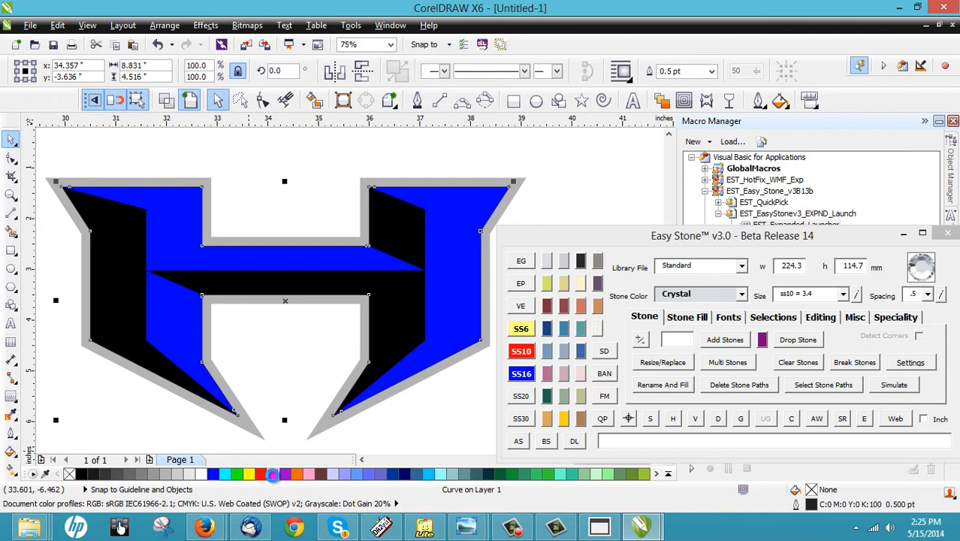
click(273, 474)
click(254, 155)
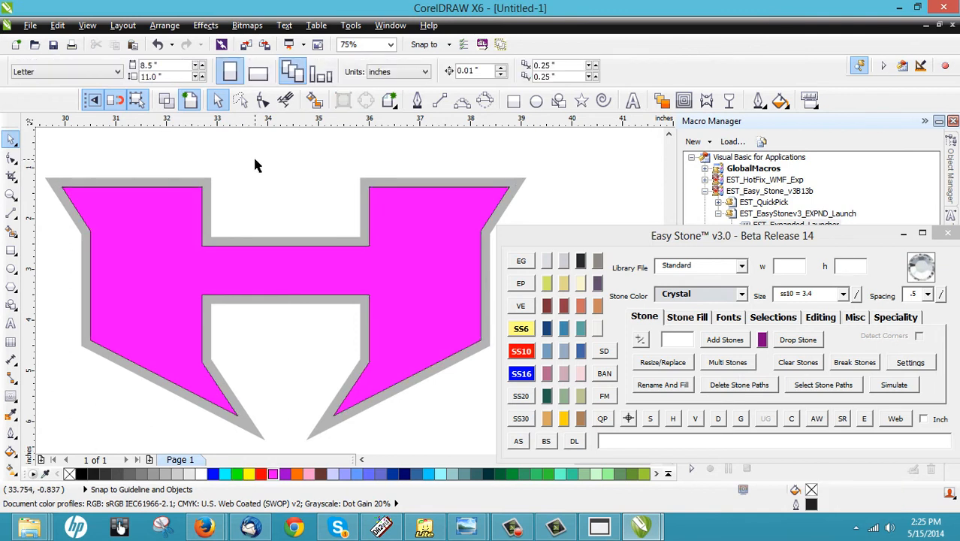
click(165, 241)
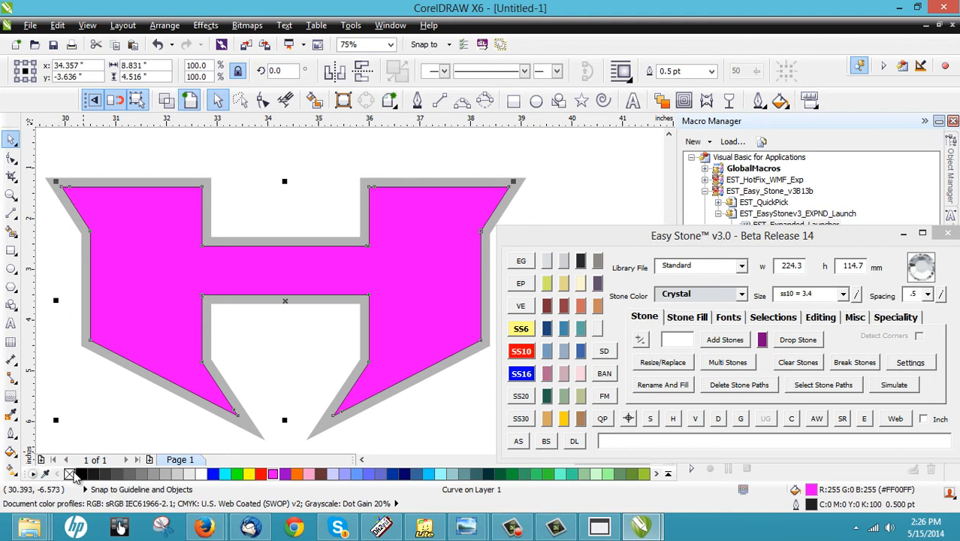
click(157, 151)
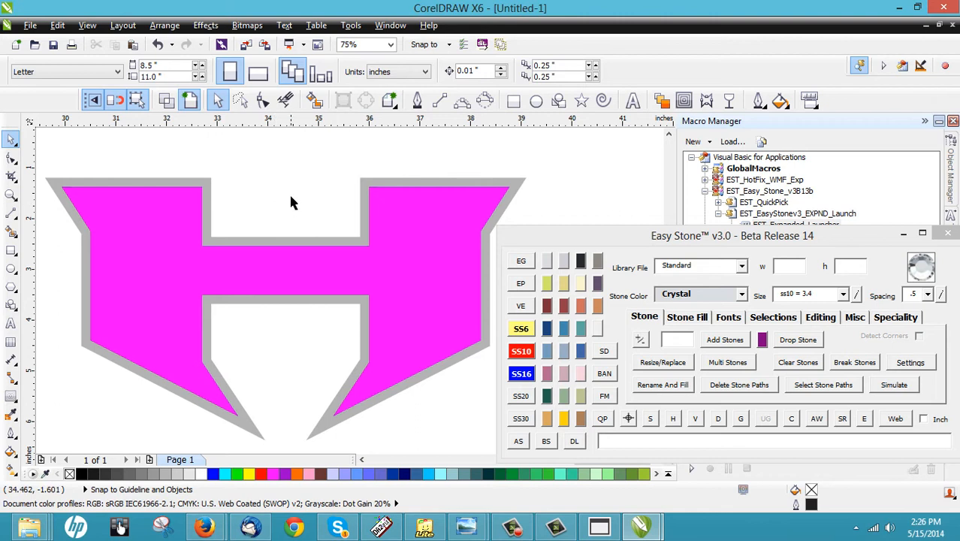
Apply an Inside Overlap between the magenta boundary and the grey background shape using Easy Stone's Vinyl Essentials.
click(186, 207)
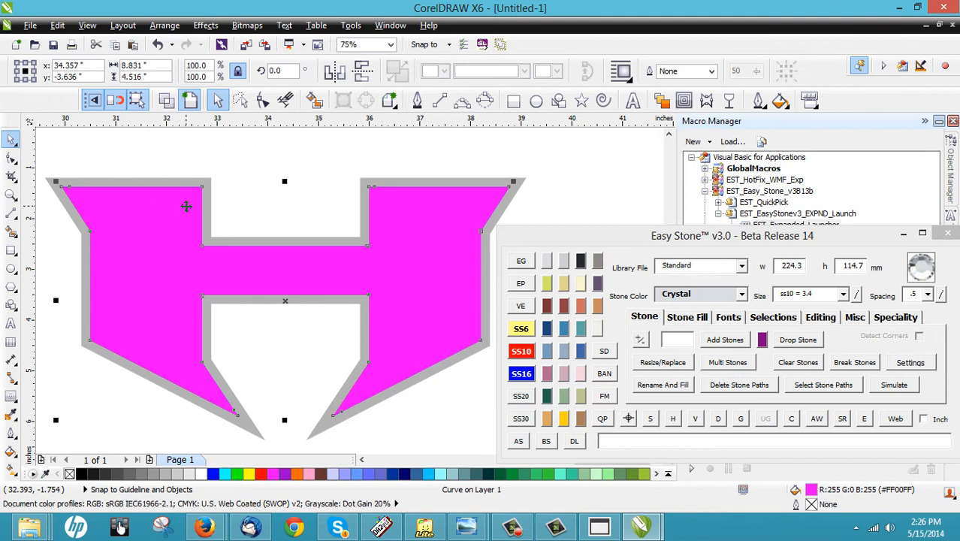
shift+click(211, 190)
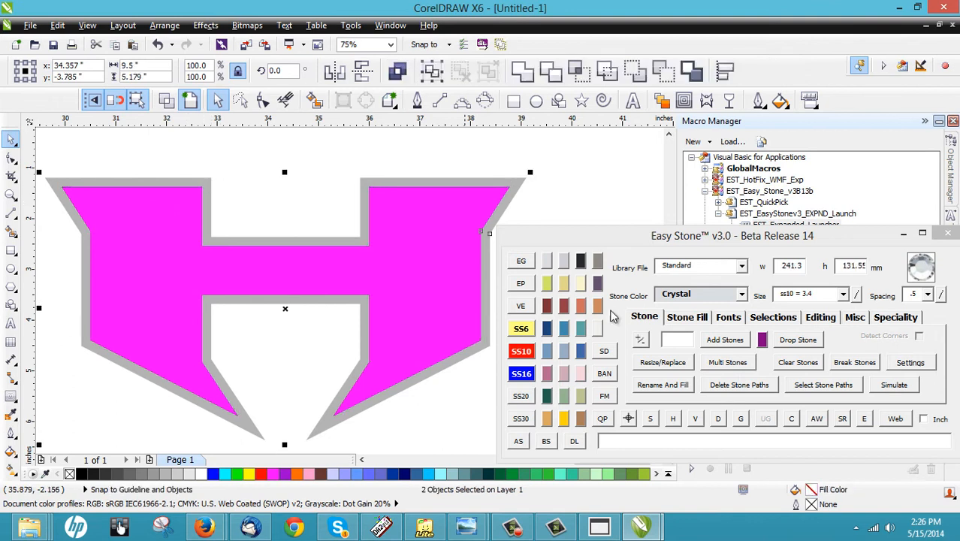
click(520, 305)
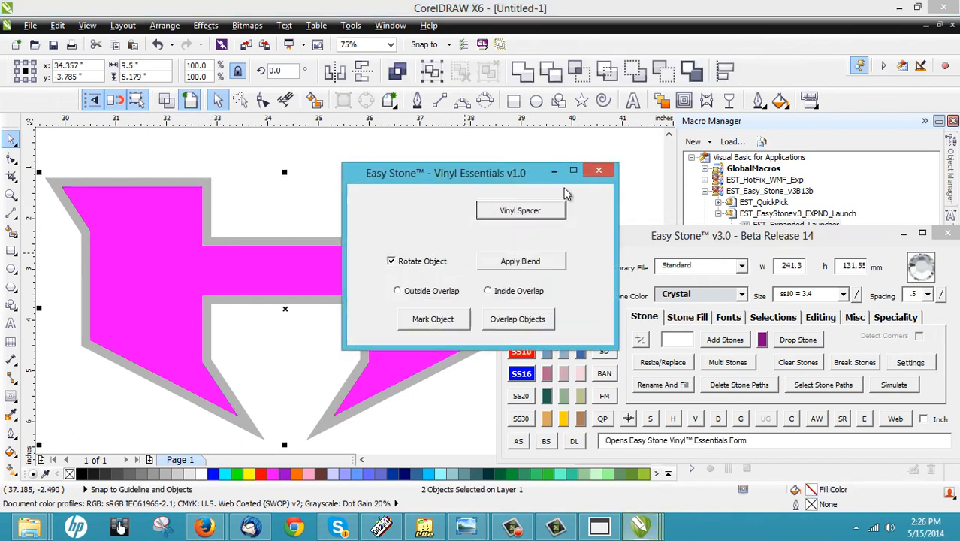
drag(527, 175, 805, 201)
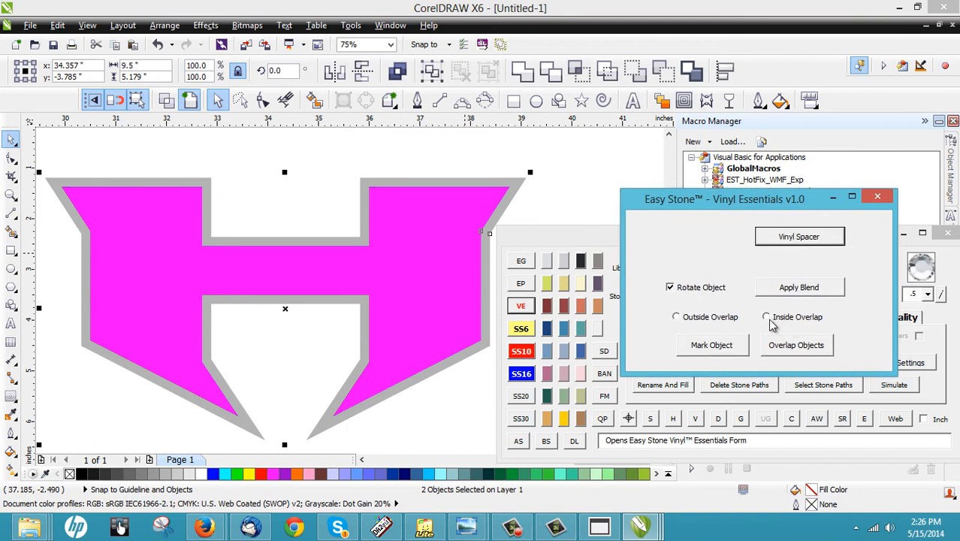
click(769, 321)
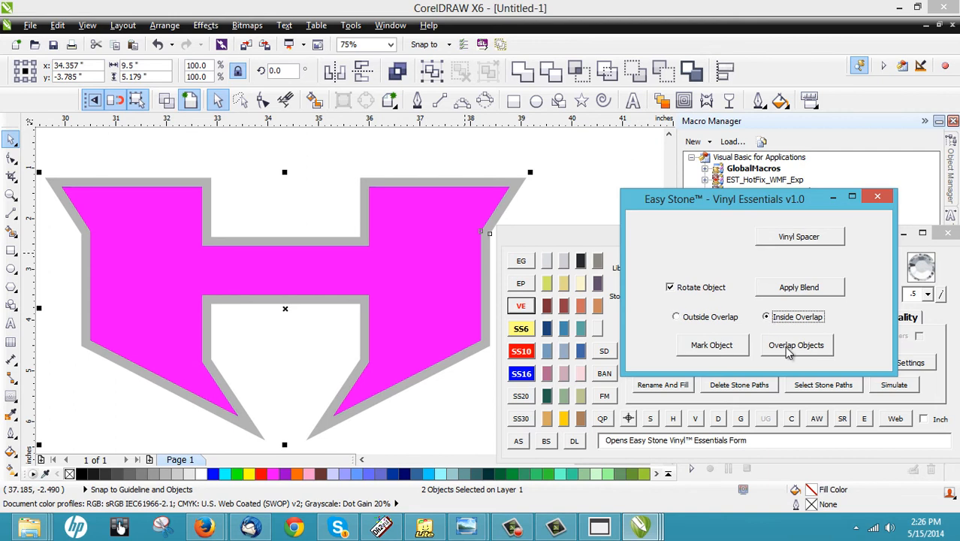
click(788, 350)
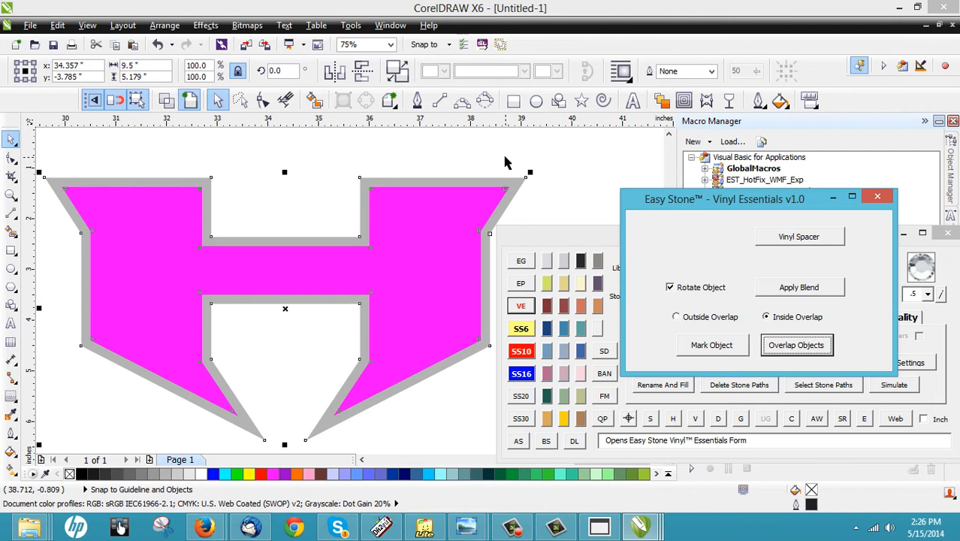
click(502, 154)
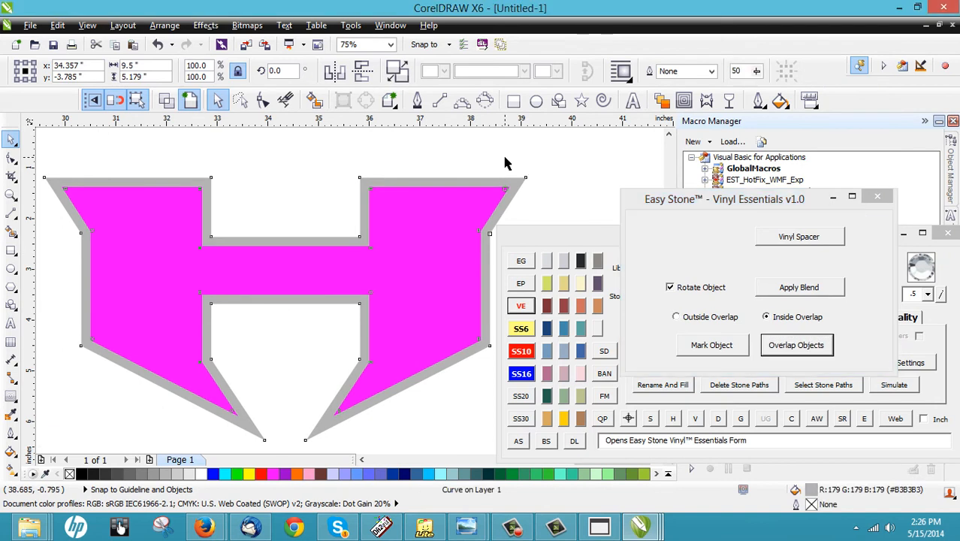
Delete the magenta boundary shape and send the grey overlap shape to the back of the logo.
click(432, 222)
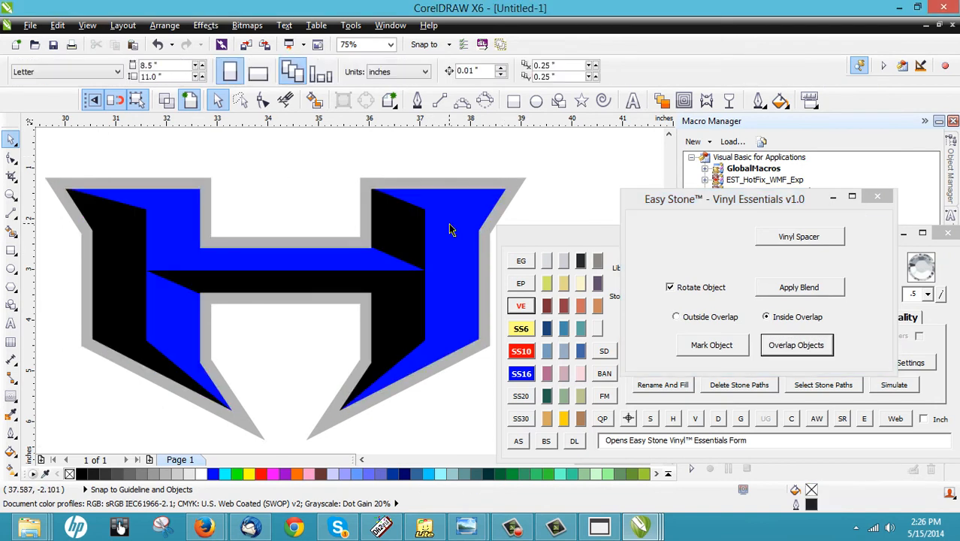
click(519, 186)
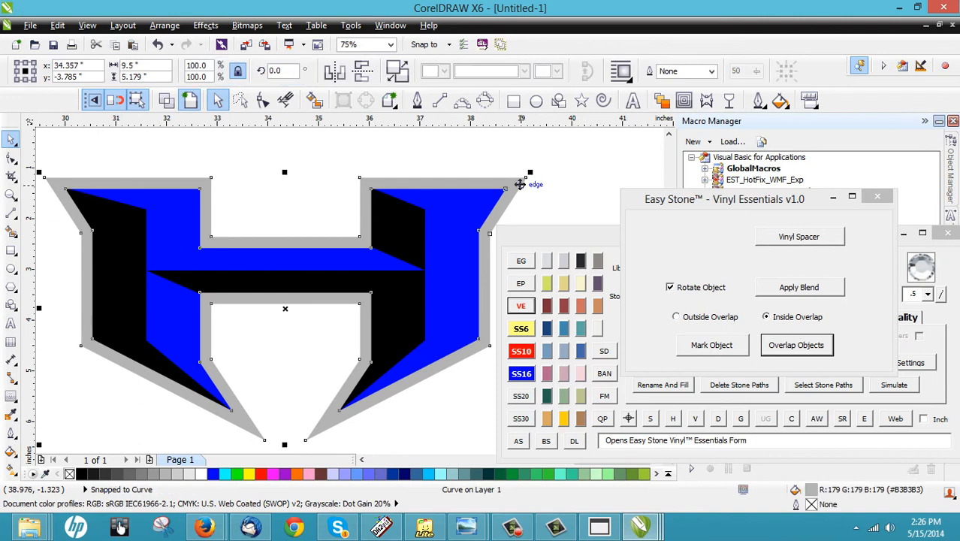
key(shift+Page_Down)
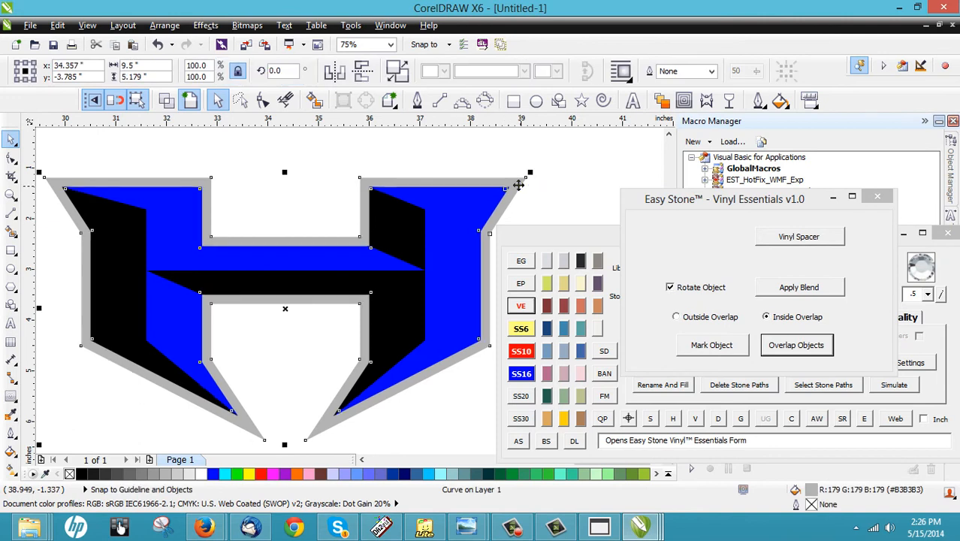
Examine the grey background shape's inner node outline where it overlaps beneath the copy's blue and black pieces.
click(337, 186)
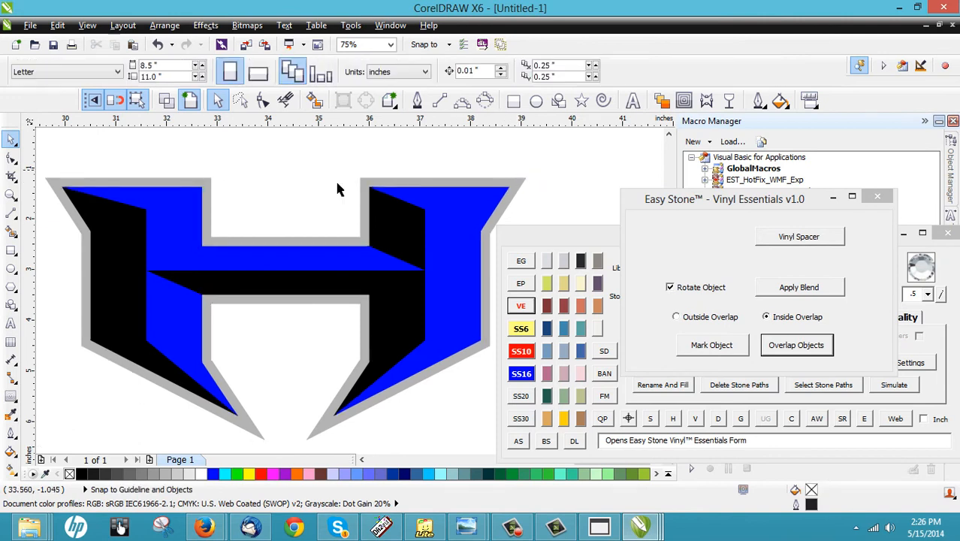
click(392, 188)
key(F10)
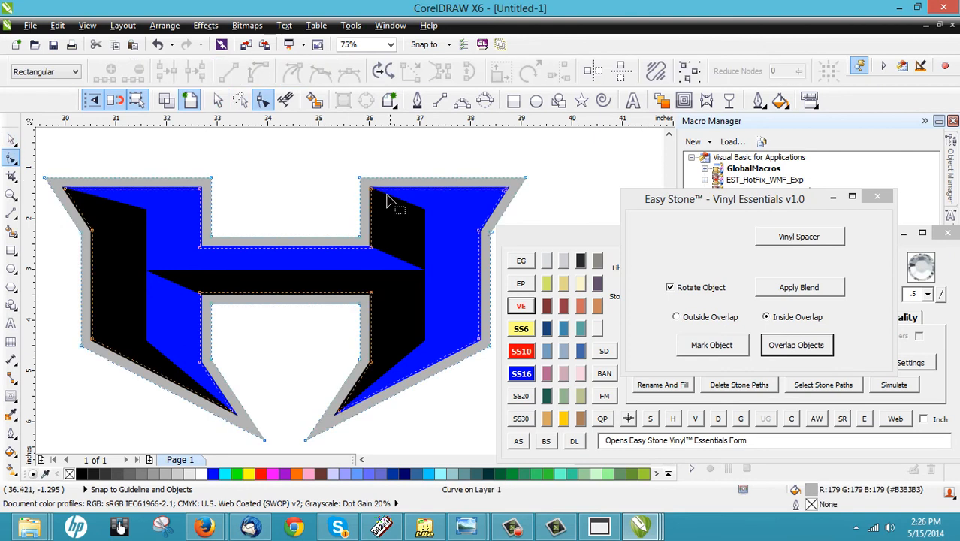
scroll(445, 178, up, 1)
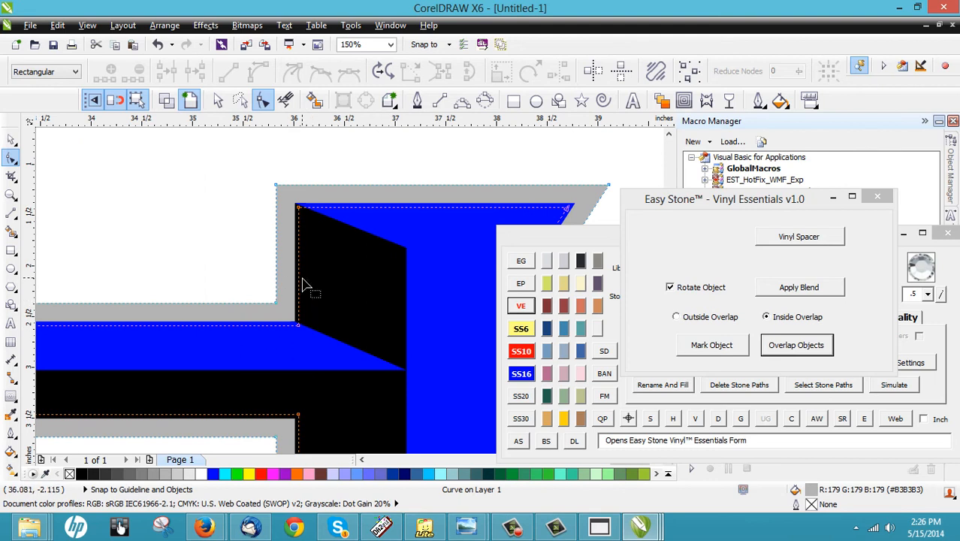
scroll(381, 268, down, 1)
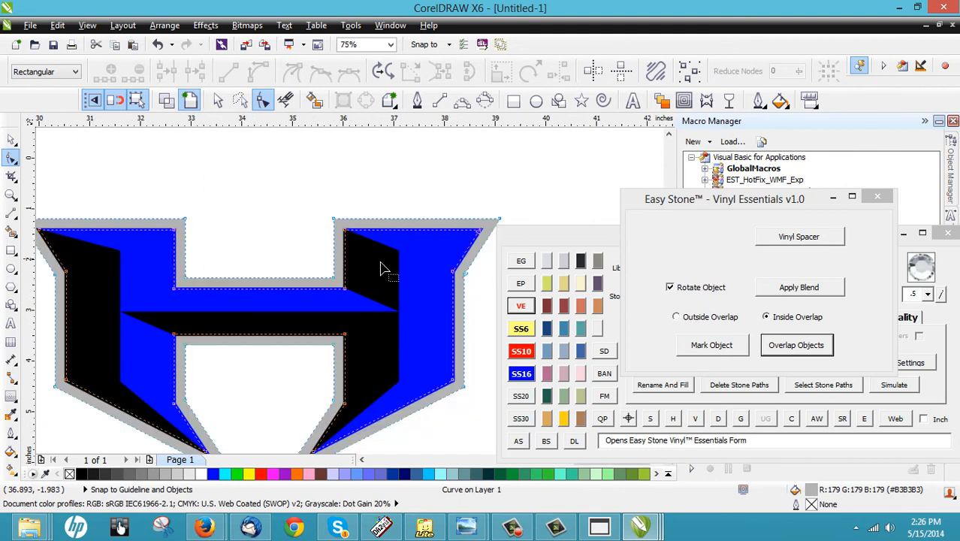
click(12, 138)
click(186, 195)
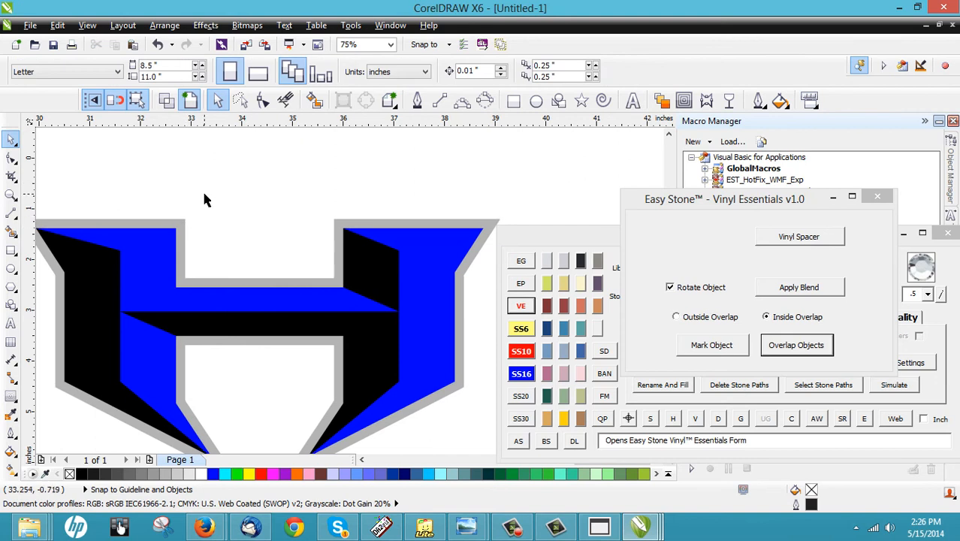
Move the grey background shape away from the copy's blue and black pieces, and undo the move.
scroll(203, 197, down, 1)
drag(196, 212, 394, 180)
click(369, 299)
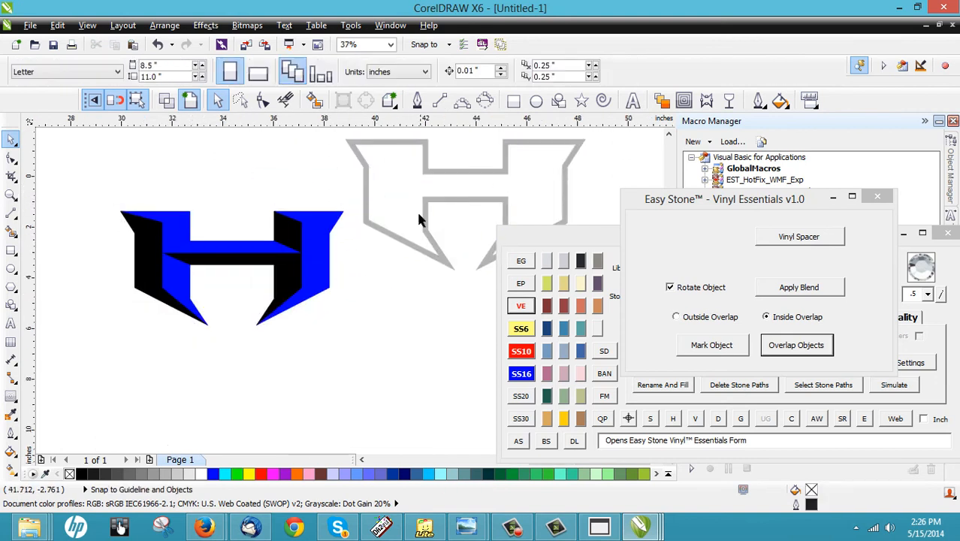
key(ctrl+z)
click(169, 196)
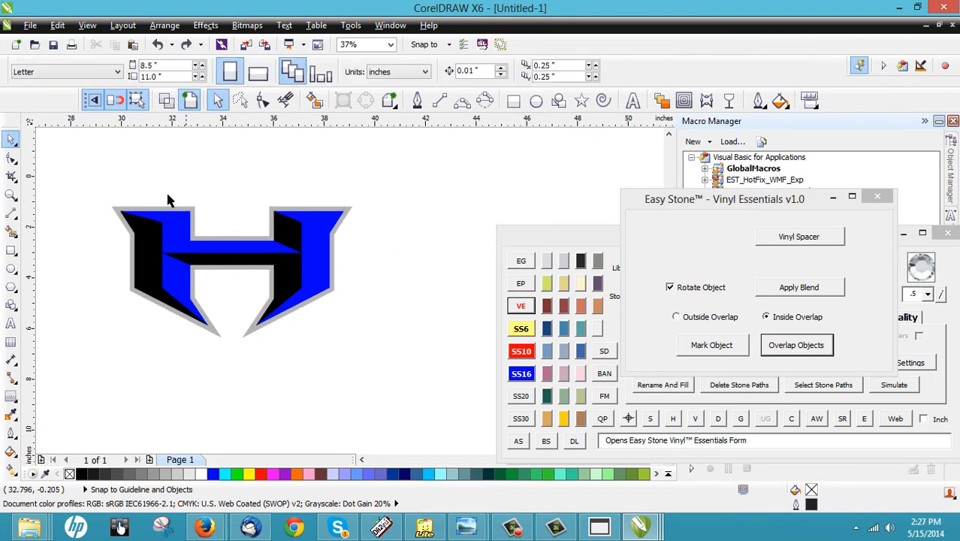
Check the grey background's inner and outer edges around the reassembled logo, and clear the selection.
scroll(197, 232, up, 2)
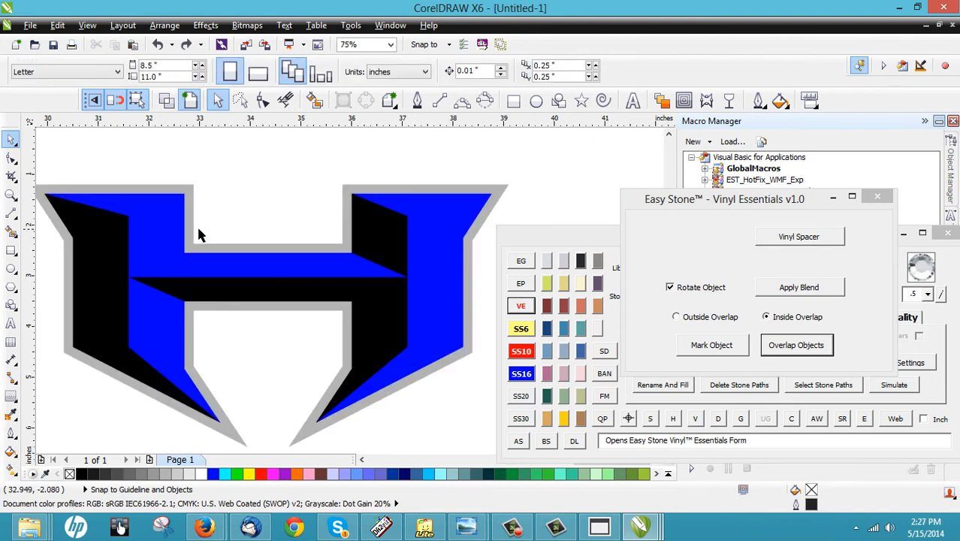
double_click(395, 188)
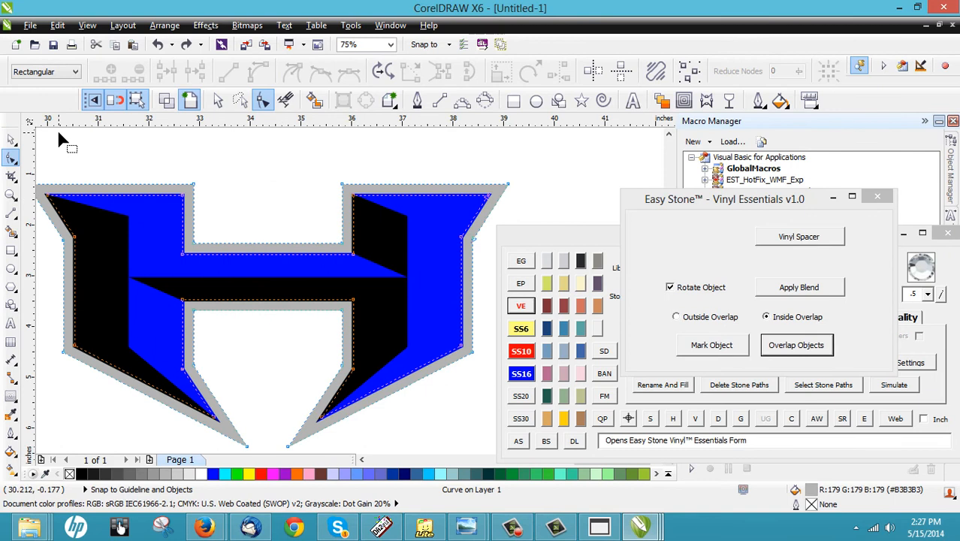
click(11, 139)
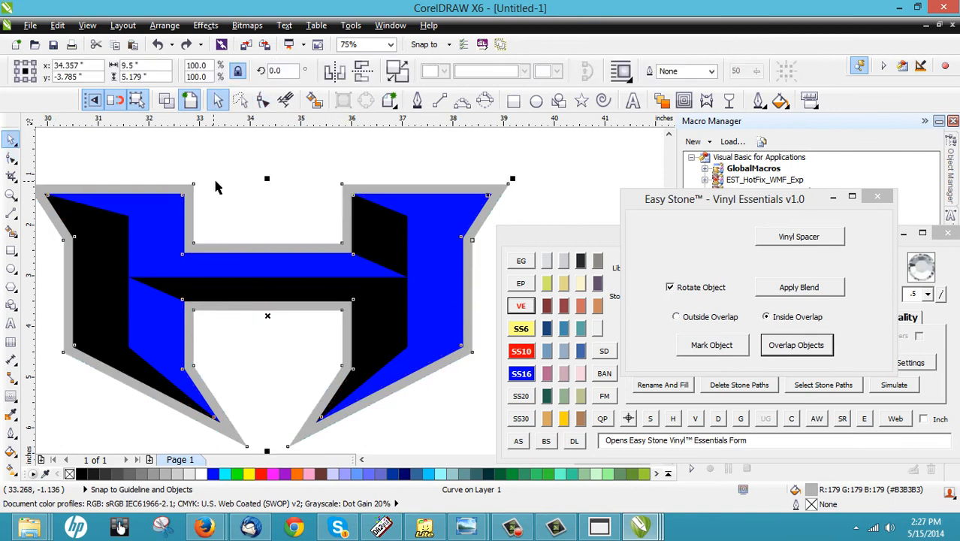
click(259, 202)
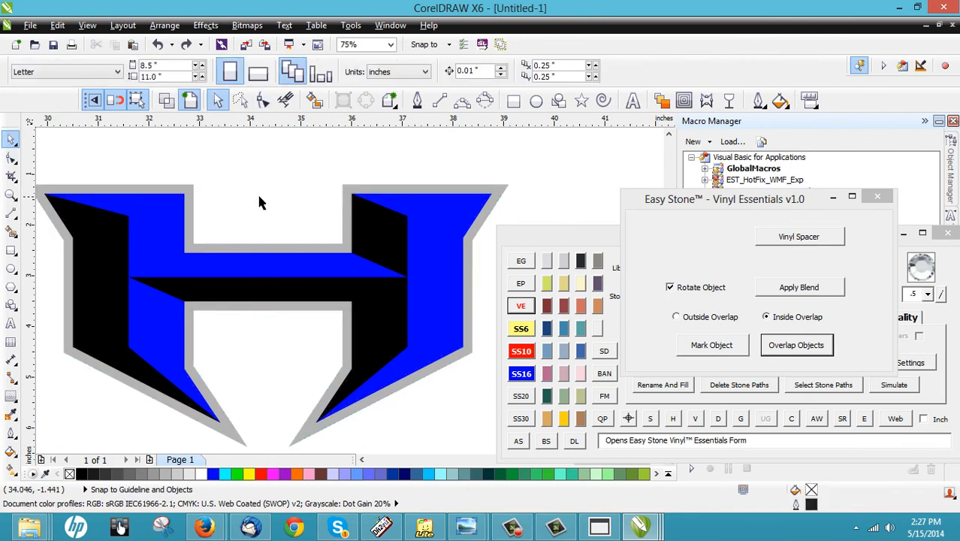
Close the Easy Stone Vinyl Essentials window.
scroll(259, 202, down, 1)
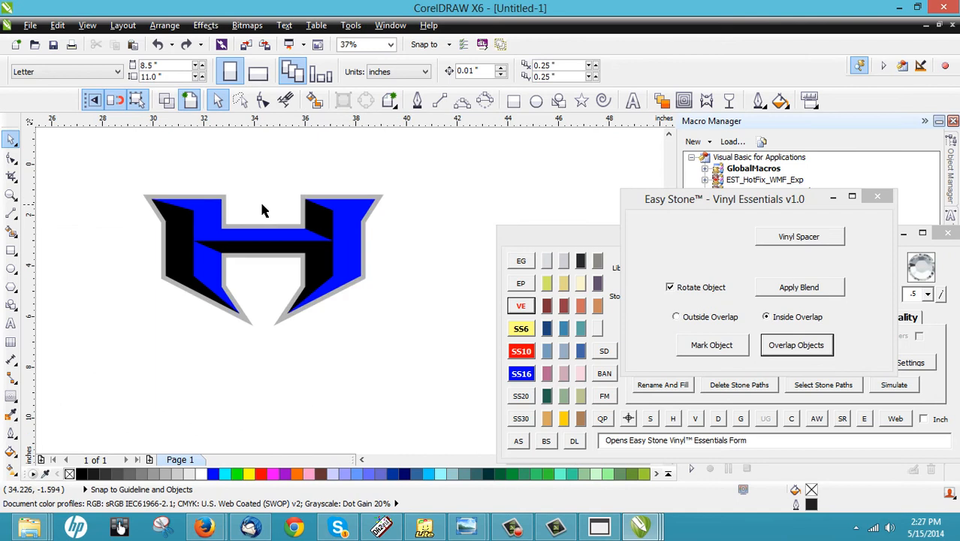
scroll(255, 213, up, 1)
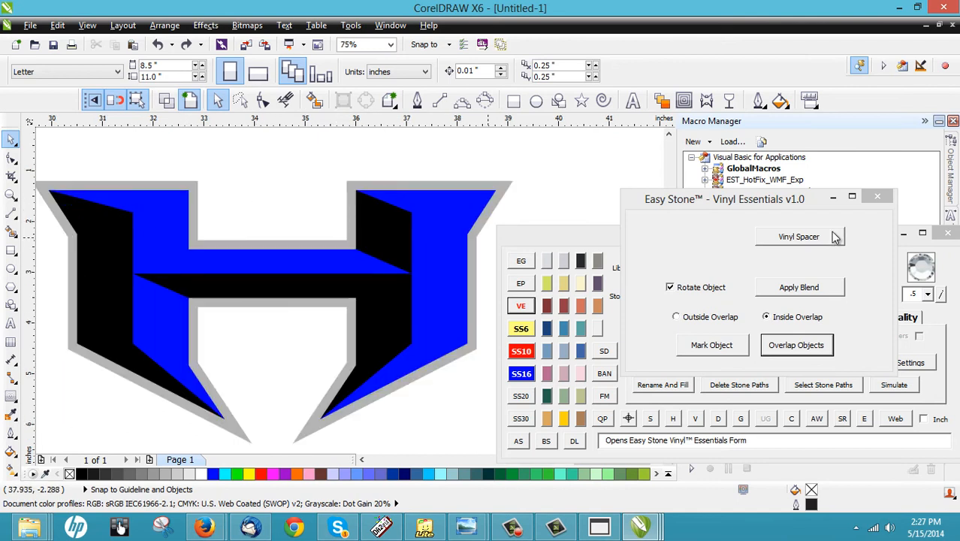
click(876, 198)
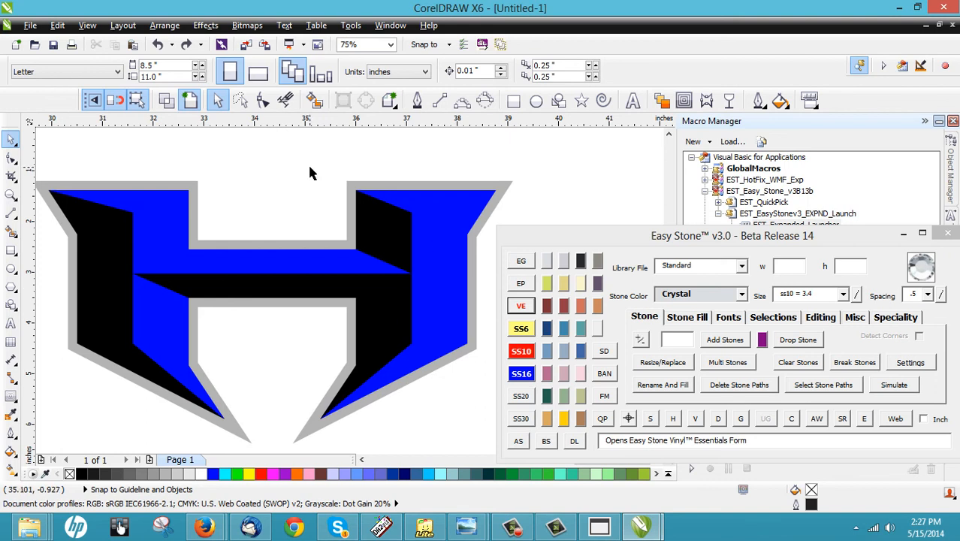
scroll(443, 188, down, 2)
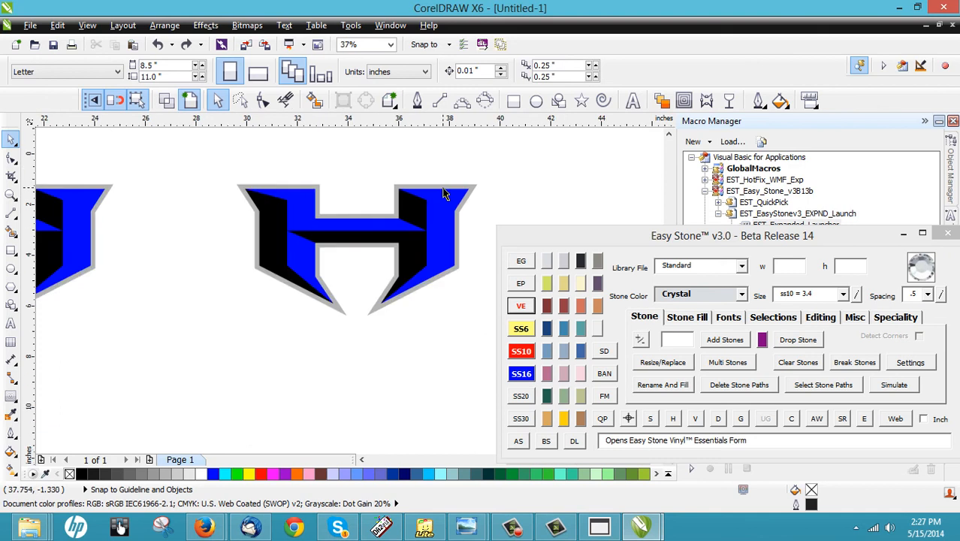
scroll(343, 184, up, 2)
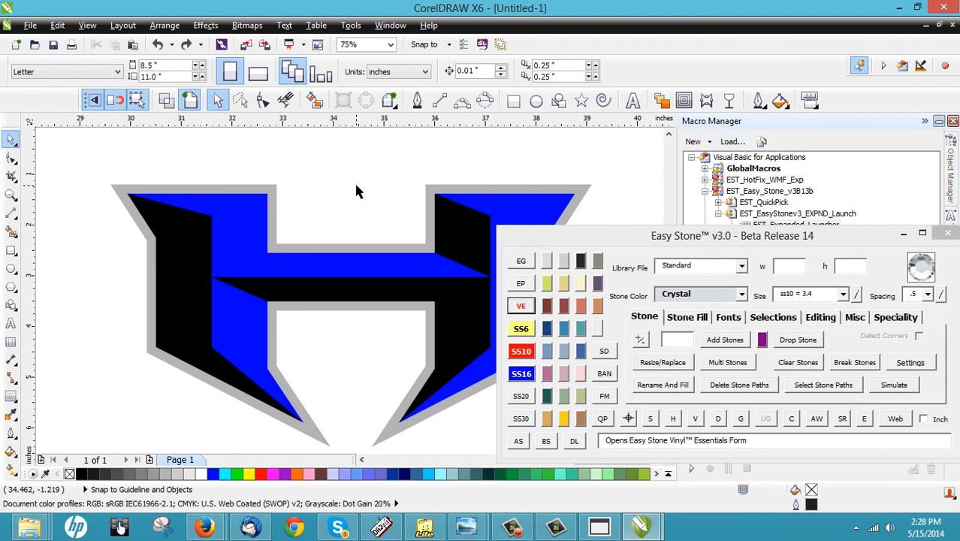
key(XF86AudioRaiseVolume)
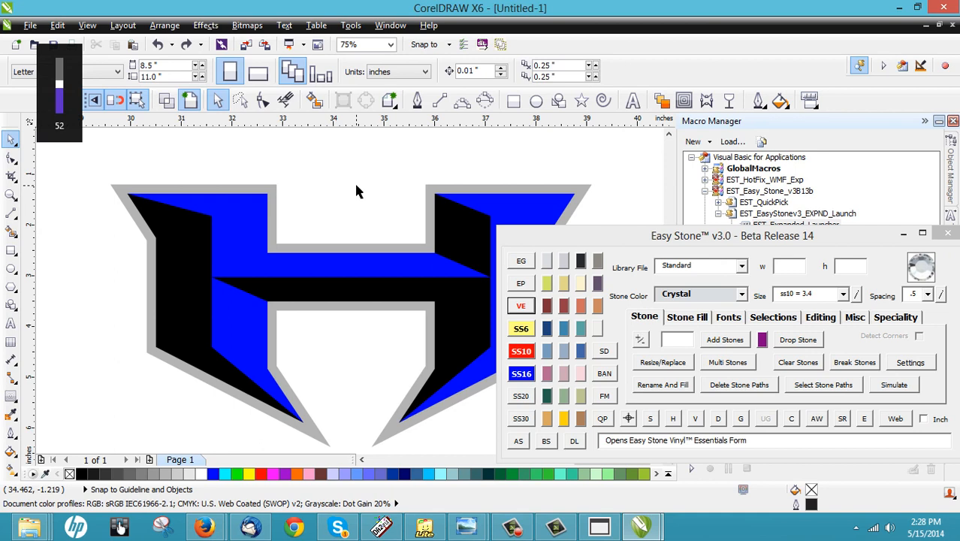